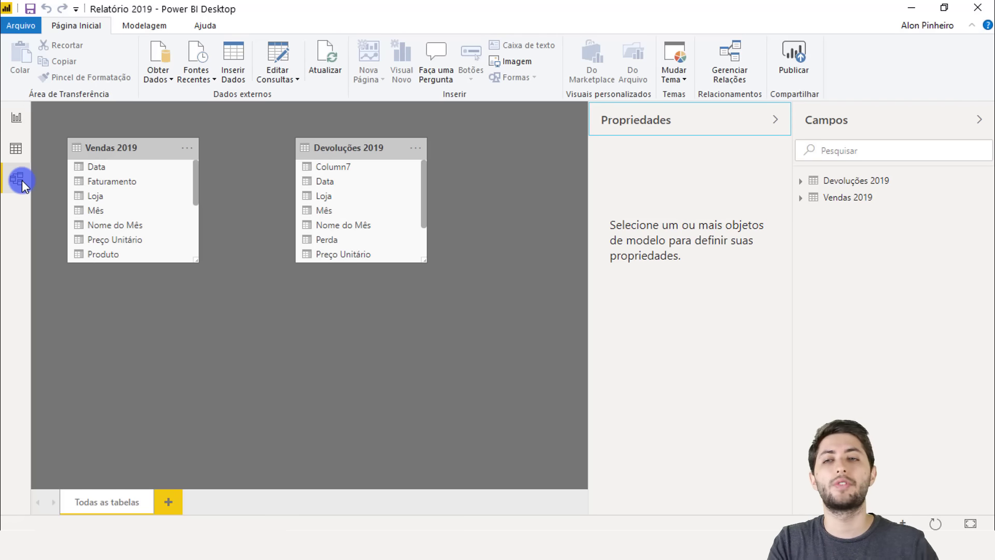
Step: Review the finished report's data table and its dashboard page
{"action": "left_click", "coordinate": [14, 149]}
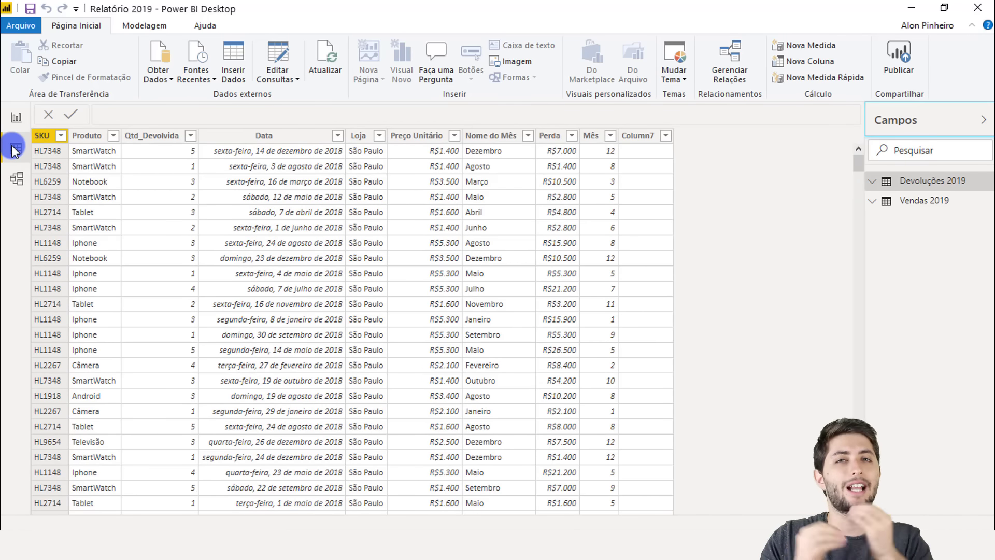
{"action": "left_click", "coordinate": [16, 116]}
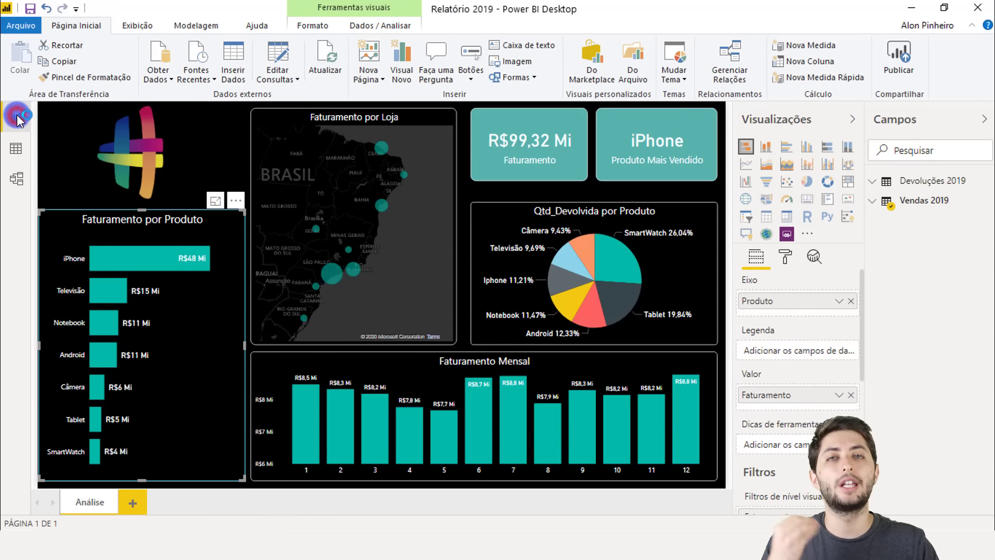
{"action": "left_click", "coordinate": [228, 125]}
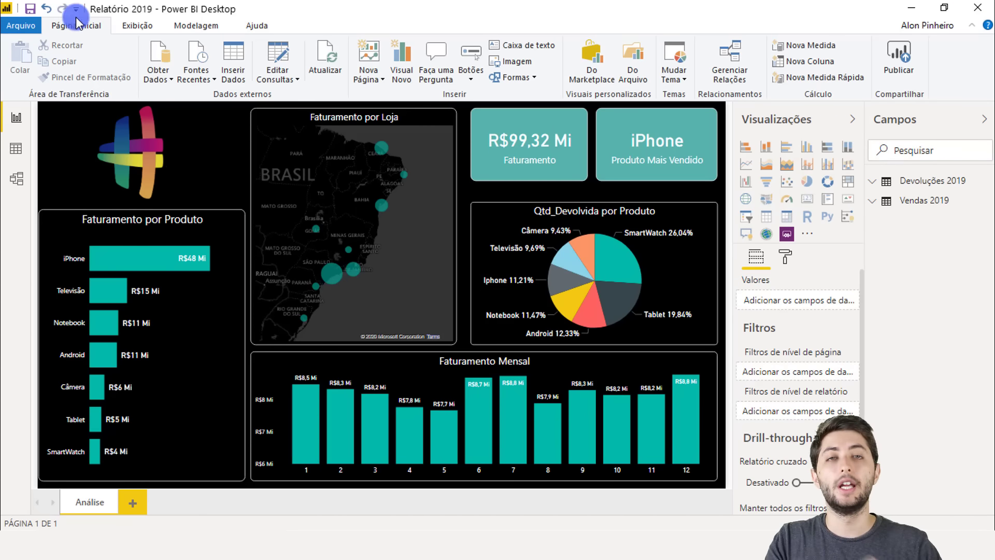
Step: Create a new blank report and dismiss the welcome screen
{"action": "left_click", "coordinate": [5, 22]}
{"action": "left_click", "coordinate": [44, 68]}
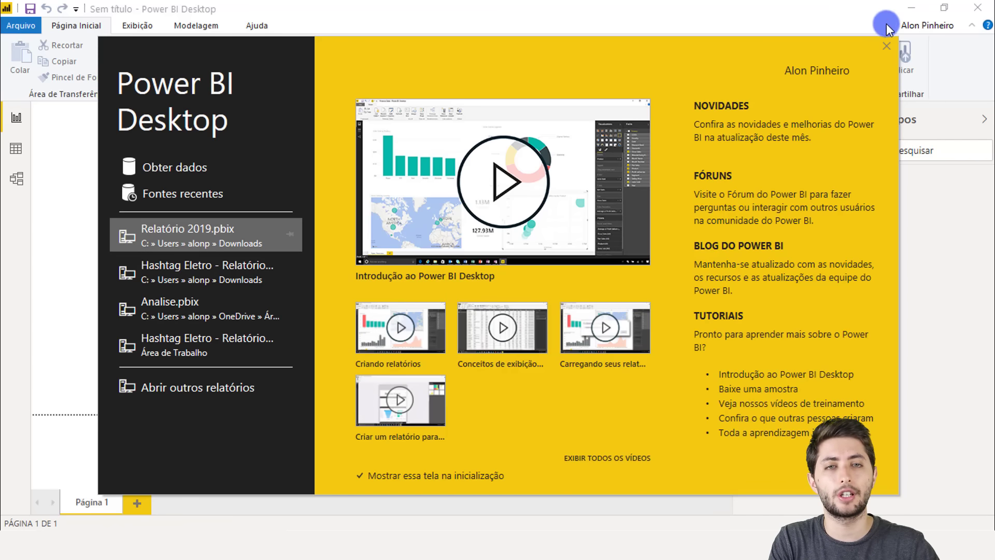
{"action": "left_click", "coordinate": [887, 45]}
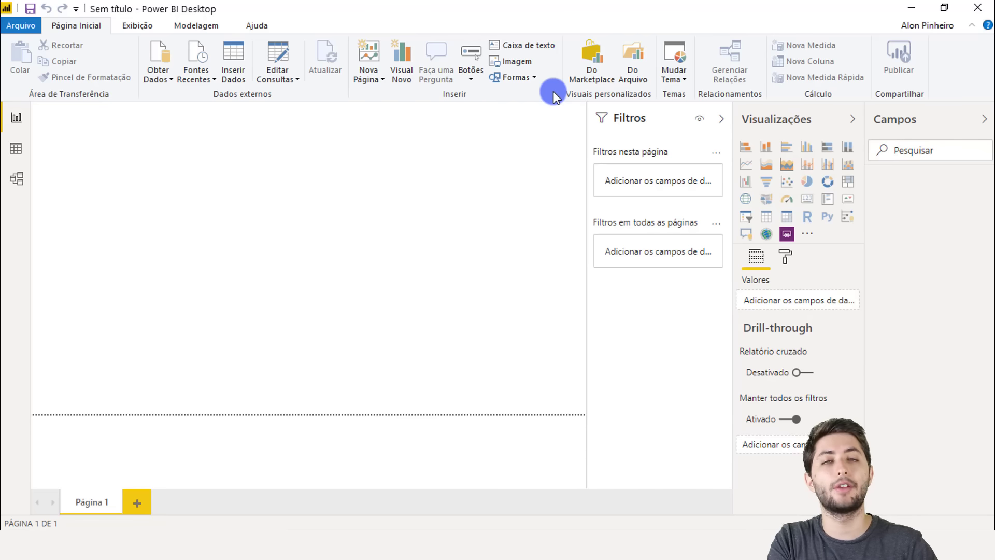
{"action": "left_click", "coordinate": [446, 155]}
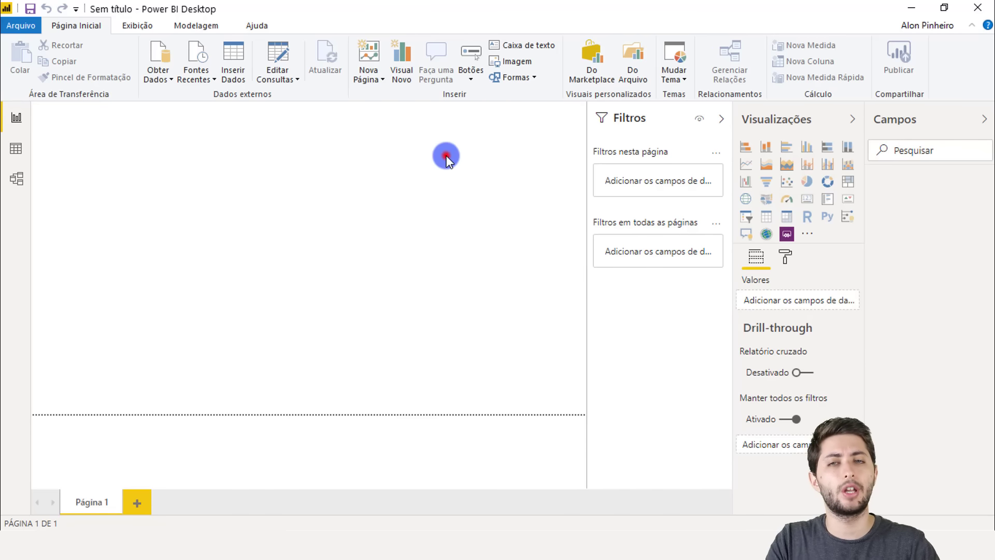
Step: Look at the new report's data and model views, and return to the report canvas
{"action": "left_click", "coordinate": [12, 148]}
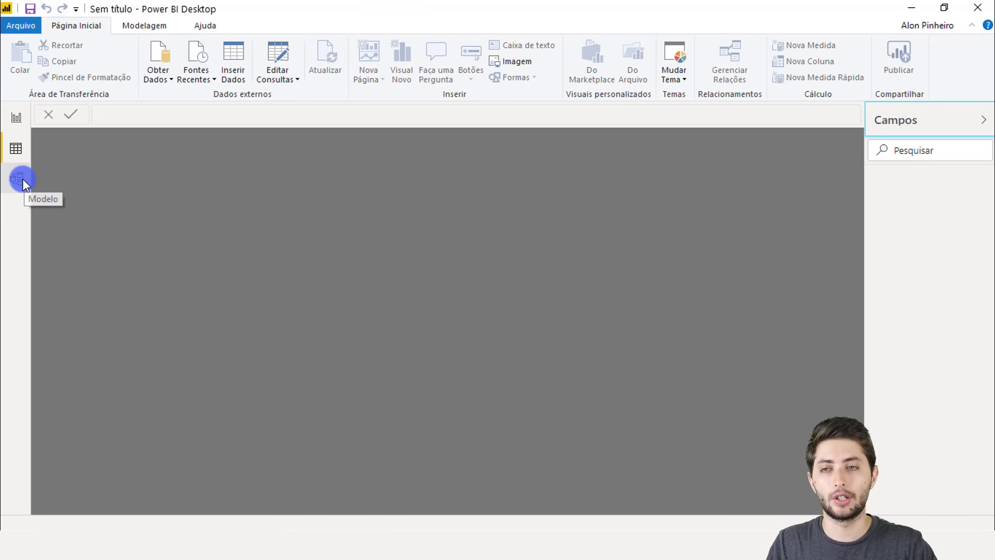
{"action": "left_click", "coordinate": [22, 179]}
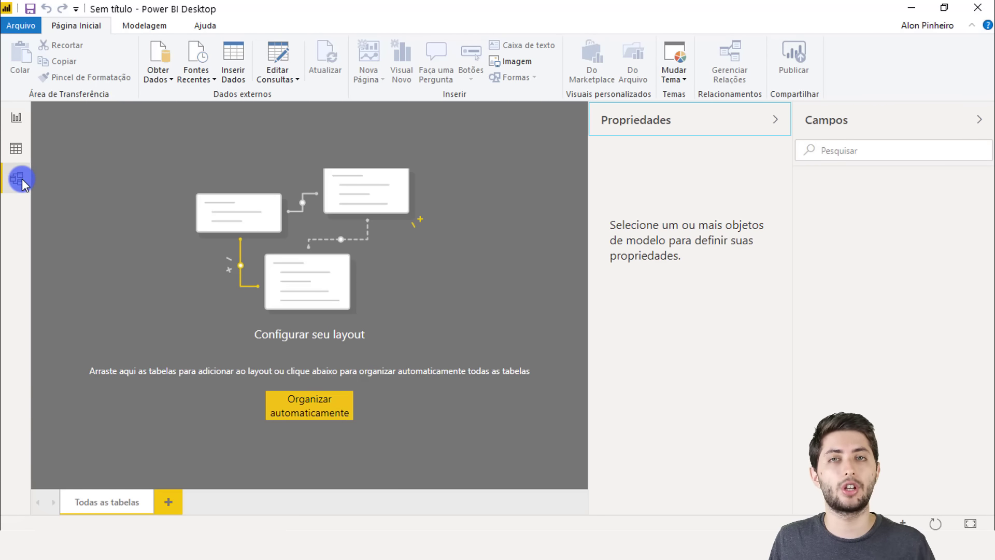
{"action": "left_click", "coordinate": [9, 115]}
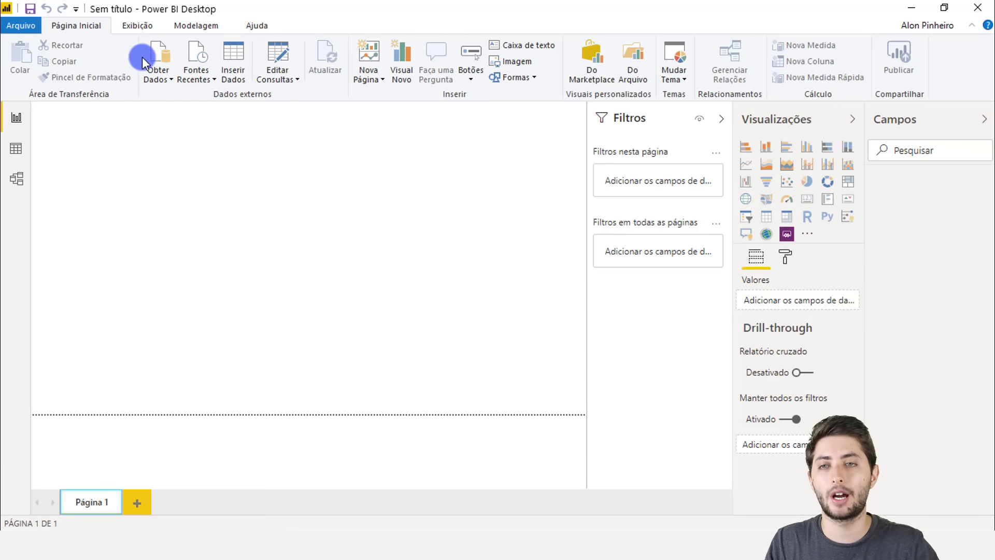
Step: Start a new data import with Excel as the source type
{"action": "left_click", "coordinate": [158, 52]}
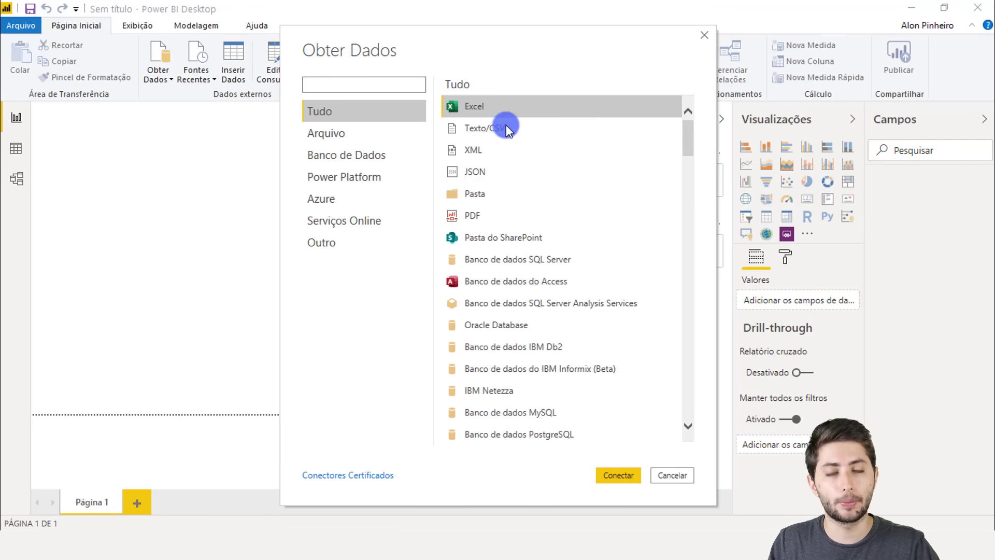
{"action": "left_click", "coordinate": [475, 101]}
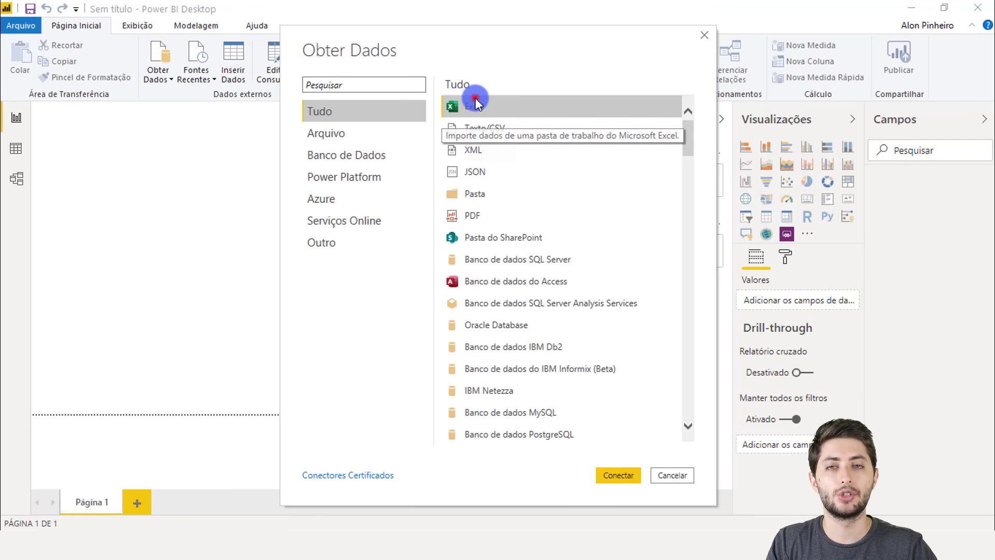
{"action": "left_click", "coordinate": [495, 153]}
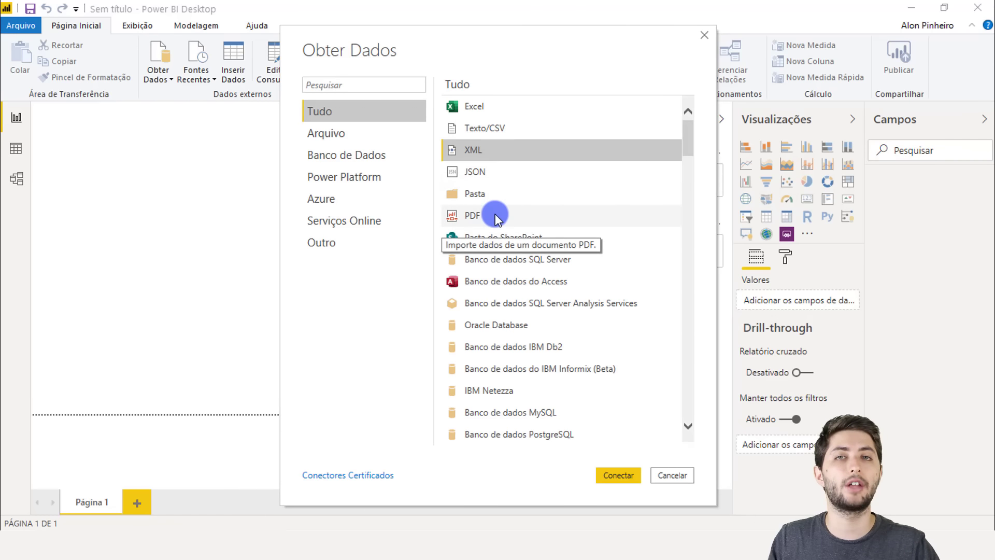
{"action": "left_click", "coordinate": [475, 107]}
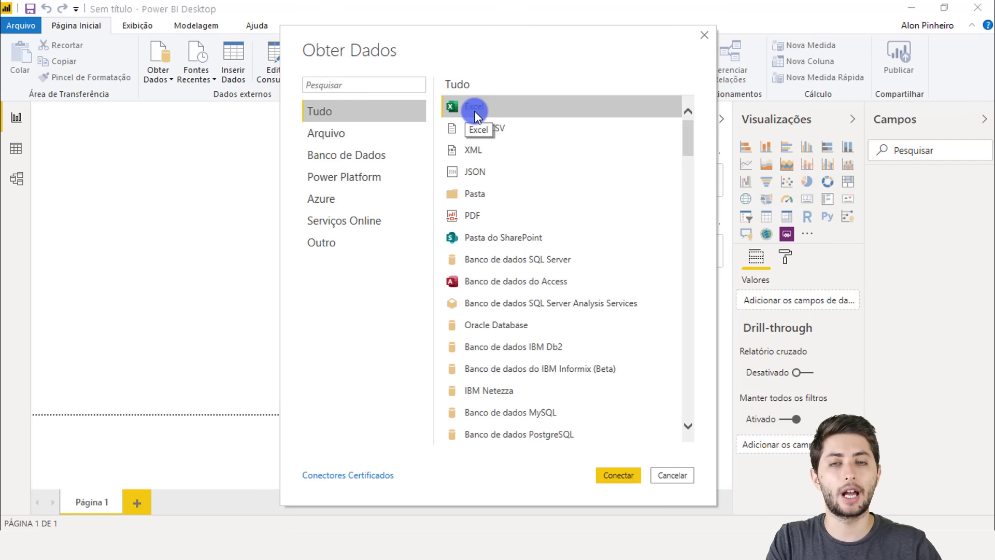
{"action": "left_click", "coordinate": [610, 476]}
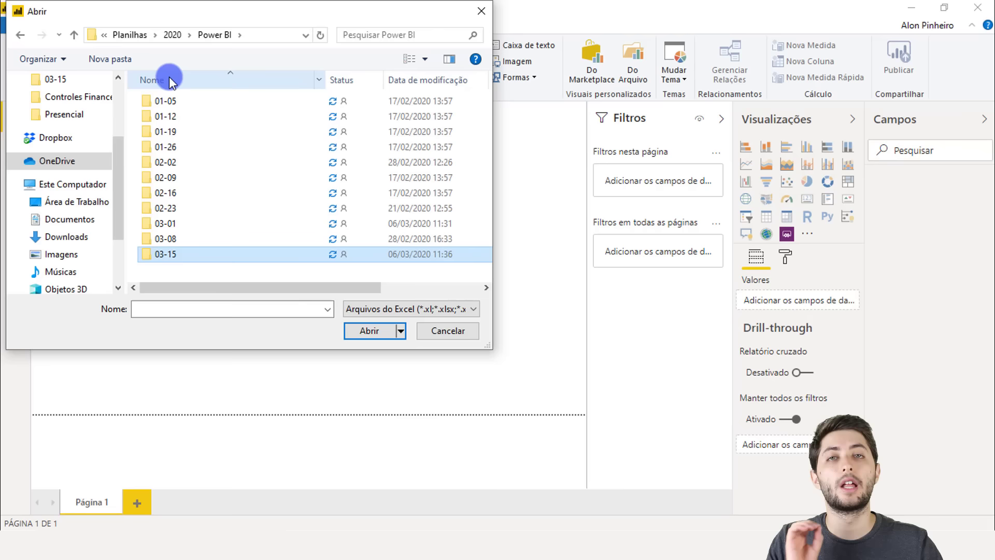
Step: Open the Base Vendas workbook from the 03-15 folder as the data source
{"action": "left_click", "coordinate": [210, 254]}
{"action": "double_click", "coordinate": [209, 254]}
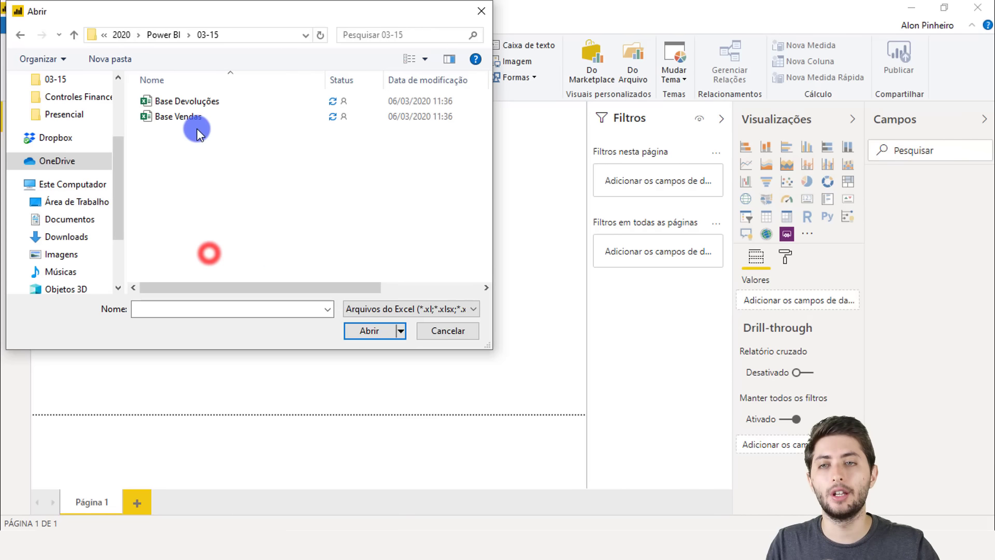
{"action": "left_click", "coordinate": [196, 121]}
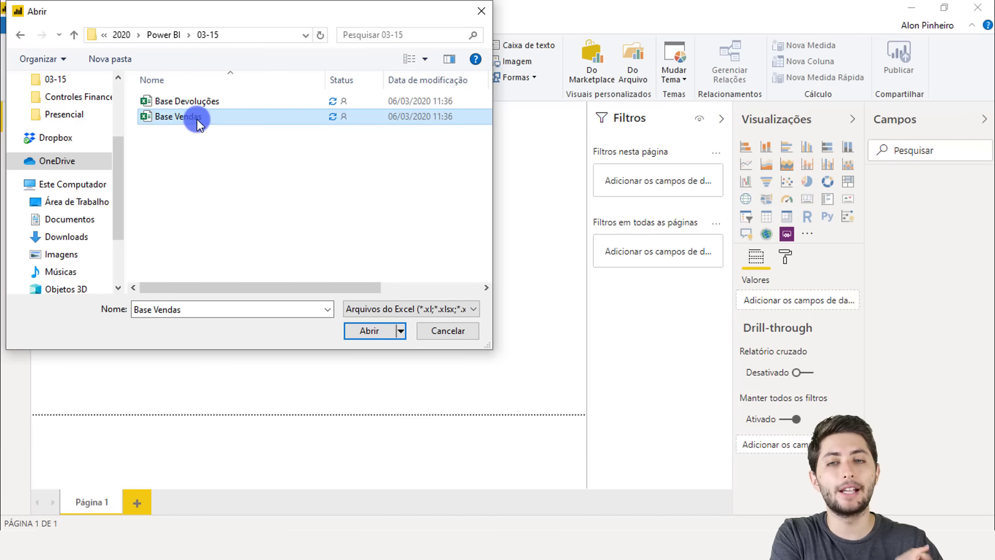
{"action": "left_click", "coordinate": [354, 332]}
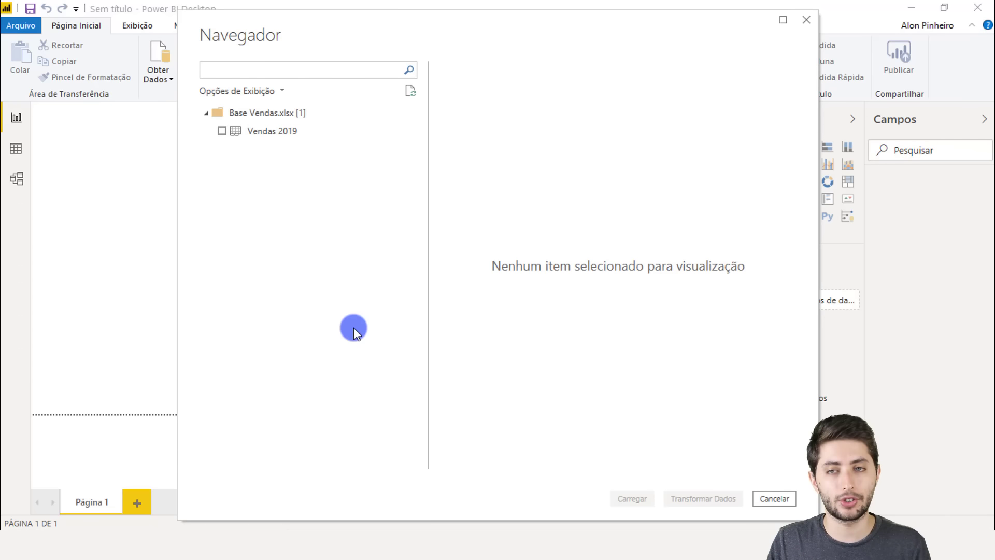
Step: Preview and select the Vendas 2019 sheet, and open it for transformation in Power Query Editor
{"action": "left_click", "coordinate": [251, 136]}
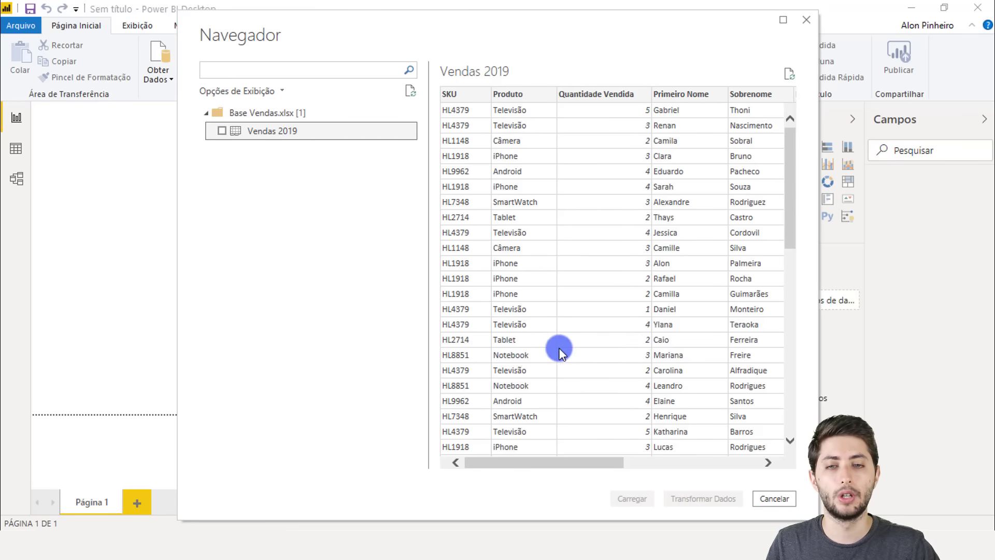
{"action": "left_click_drag", "start_coordinate": [558, 463], "coordinate": [498, 404]}
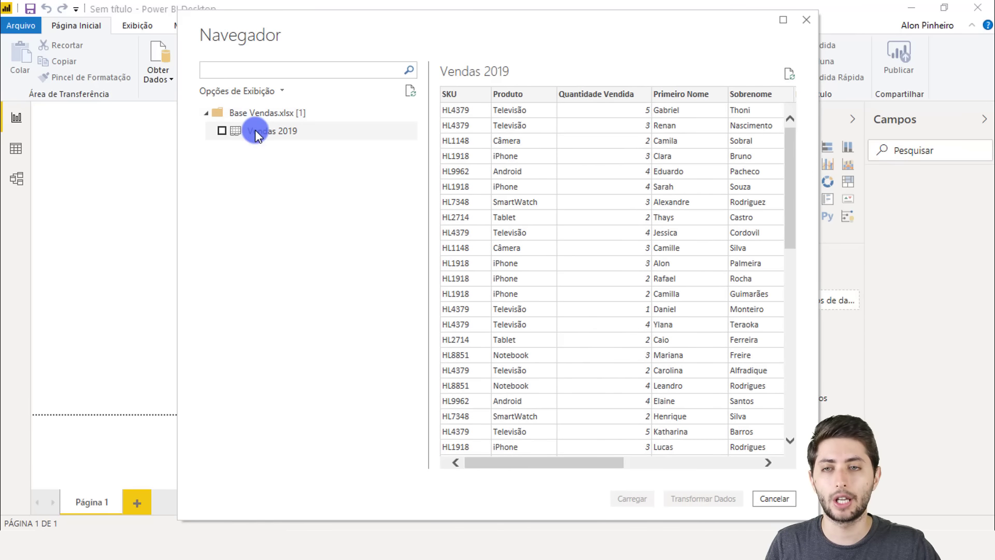
{"action": "left_click", "coordinate": [222, 131]}
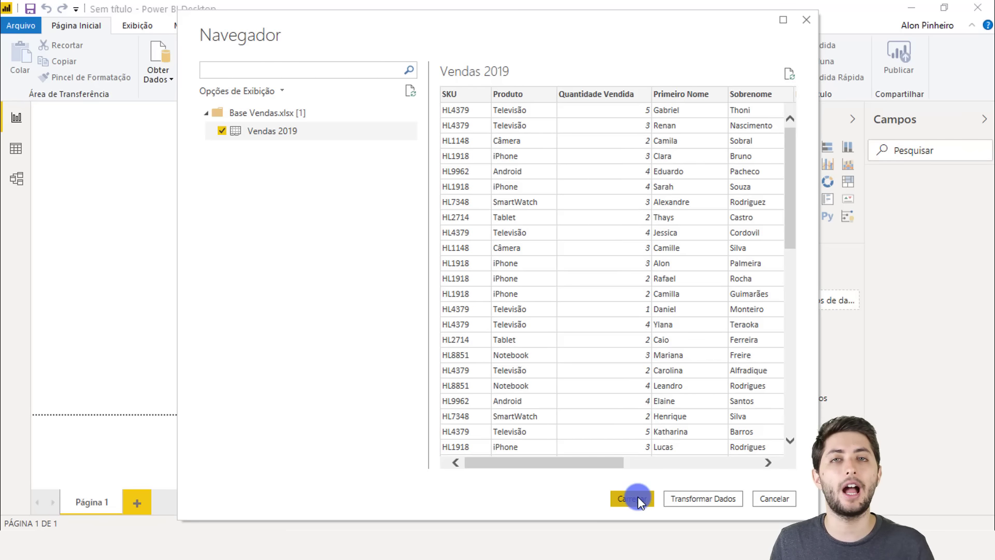
{"action": "left_click_drag", "start_coordinate": [595, 463], "coordinate": [568, 437]}
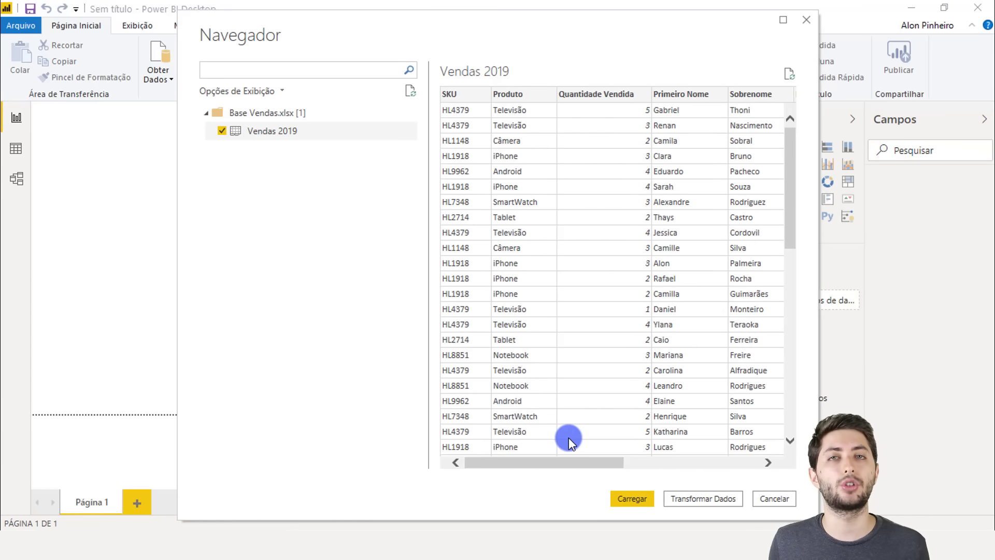
{"action": "left_click", "coordinate": [700, 500]}
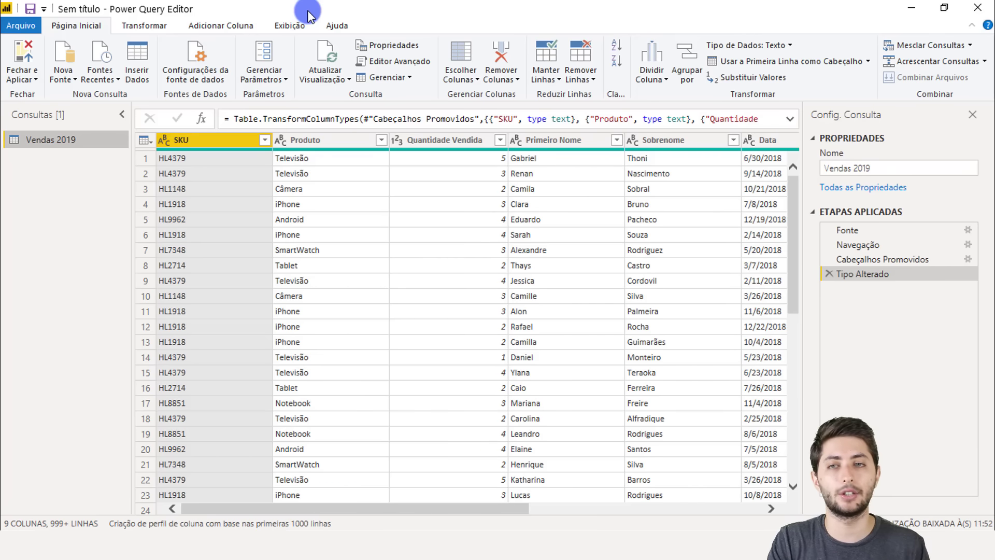
Step: Rename the Vendas 2019 query as Base Vendas
{"action": "left_click_drag", "start_coordinate": [395, 14], "coordinate": [466, 5]}
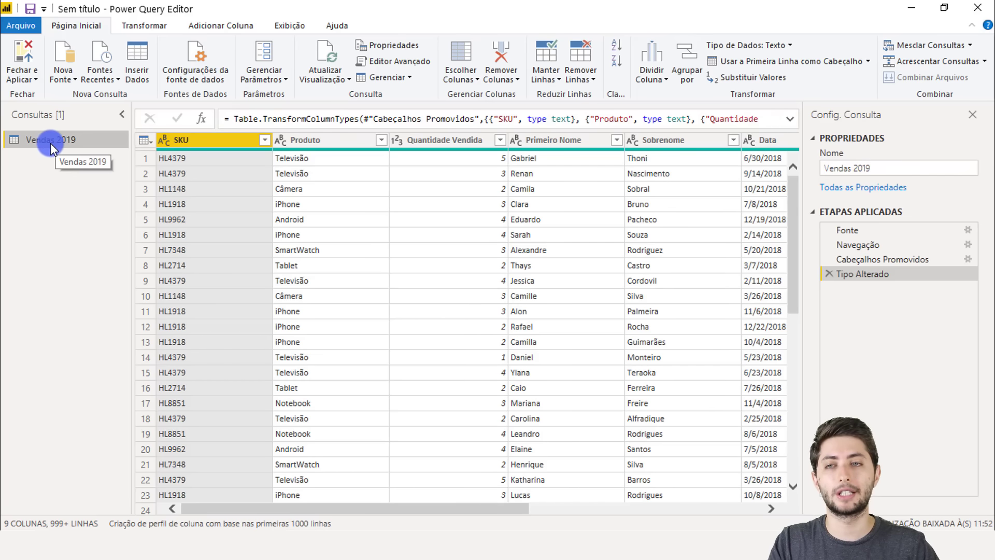
{"action": "left_click", "coordinate": [895, 168]}
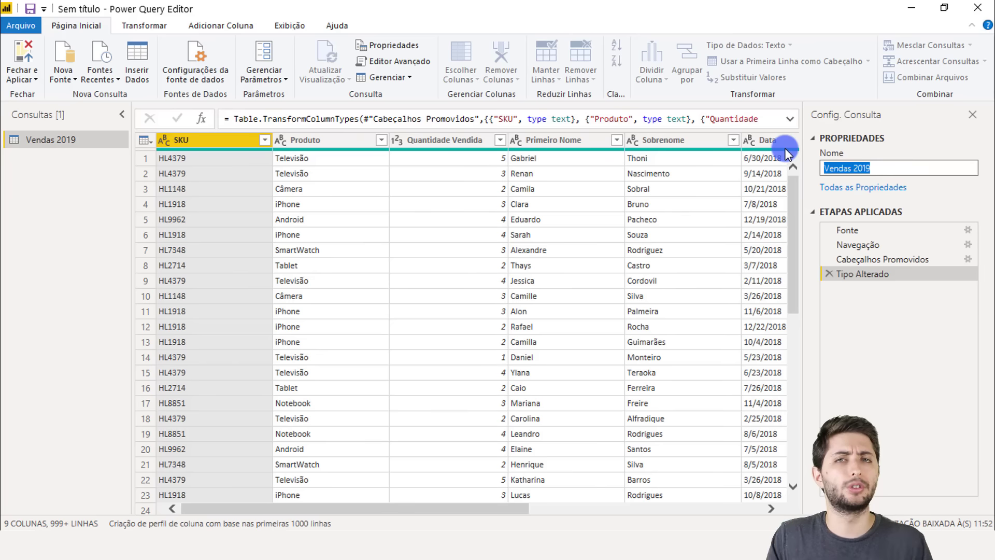
{"action": "type", "text": "Base"}
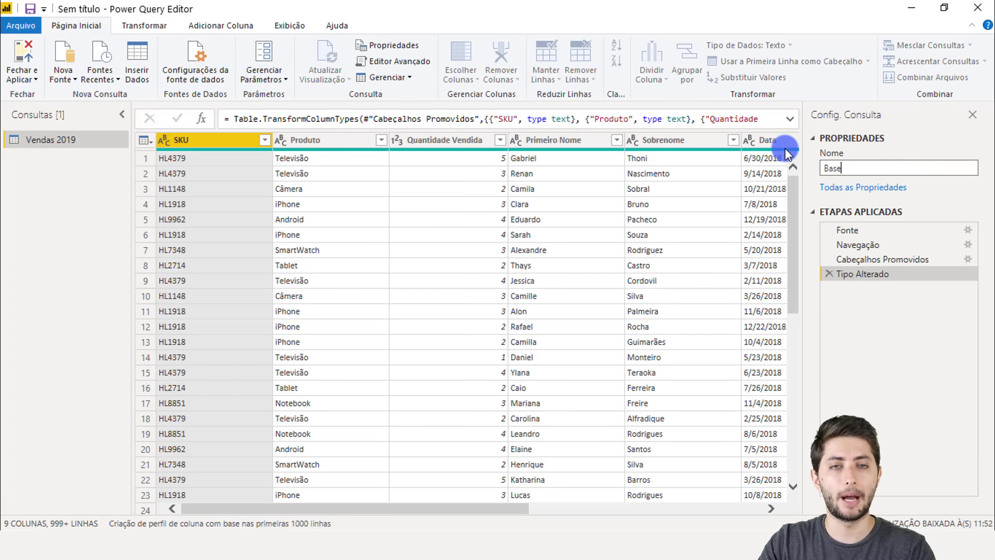
{"action": "type", "text": " Vendas"}
{"action": "key", "text": "Return"}
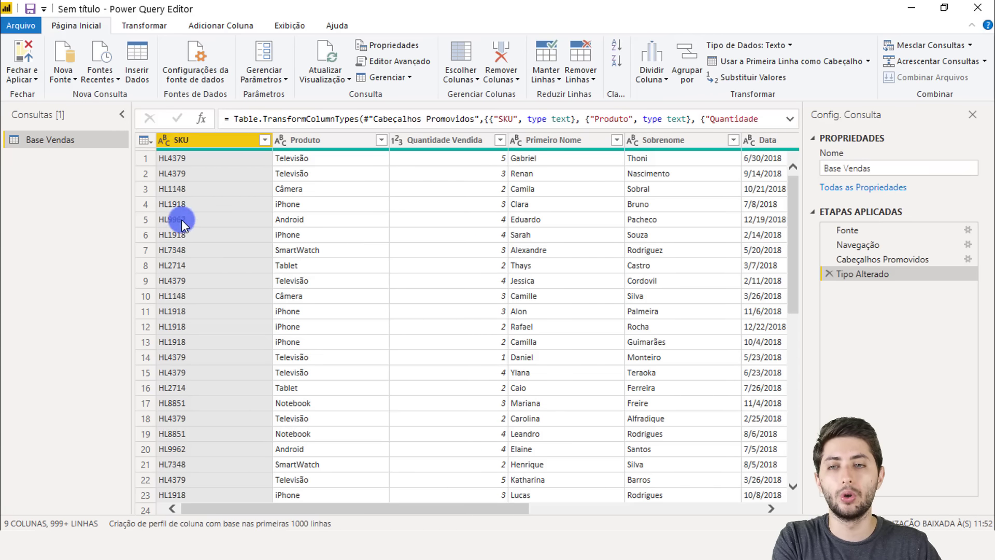
Step: Examine the columns of the Base Vendas table from SKU through Column9, including the cell contents of Column9
{"action": "mouse_move", "coordinate": [261, 514]}
{"action": "left_mouse_down"}
{"action": "mouse_move", "coordinate": [293, 517]}
{"action": "mouse_move", "coordinate": [254, 497]}
{"action": "left_mouse_up"}
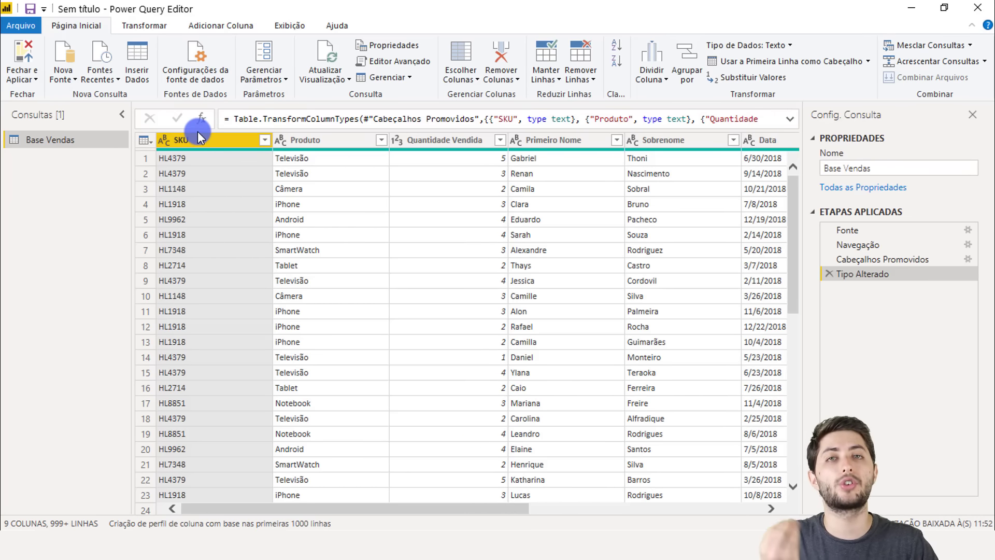
{"action": "left_click", "coordinate": [313, 140]}
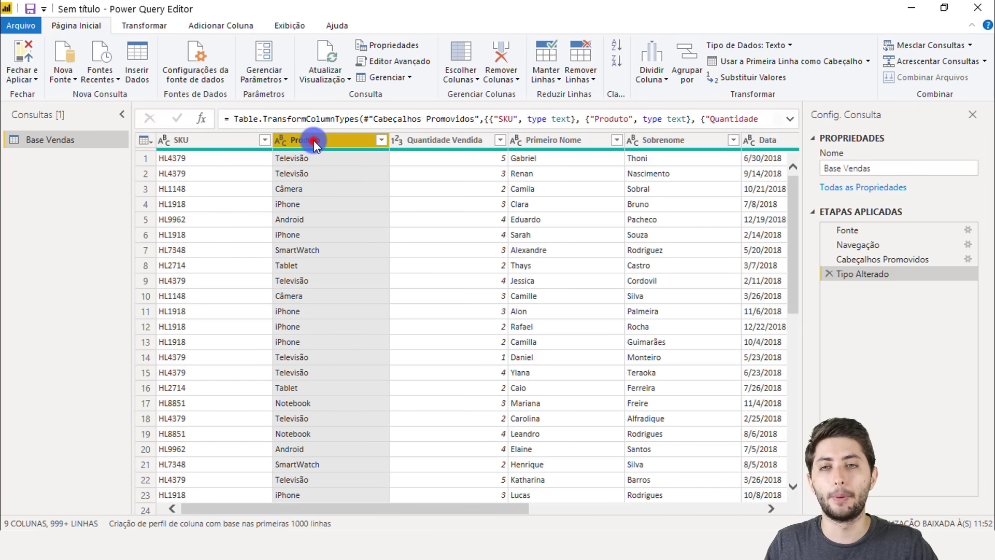
{"action": "left_click", "coordinate": [444, 143]}
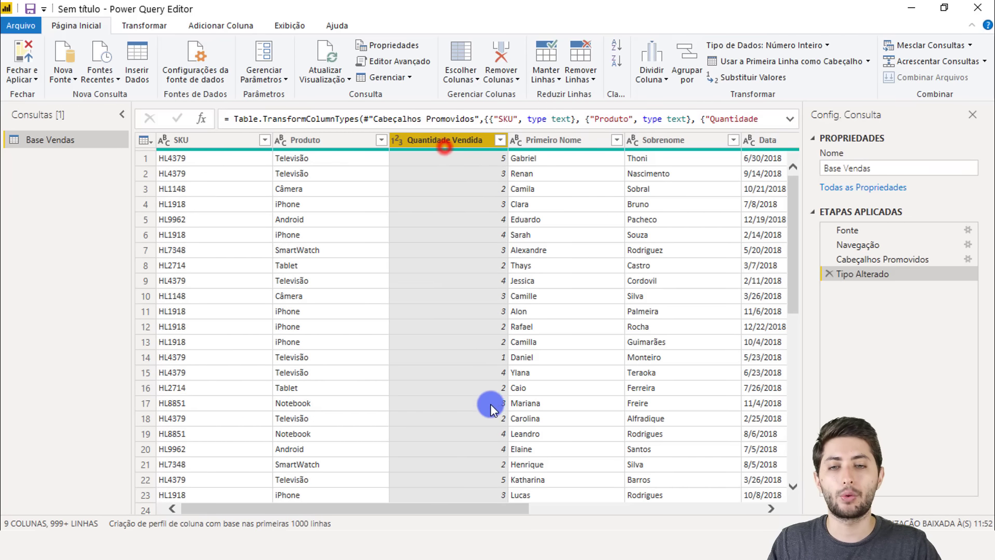
{"action": "left_click_drag", "start_coordinate": [486, 506], "coordinate": [758, 532]}
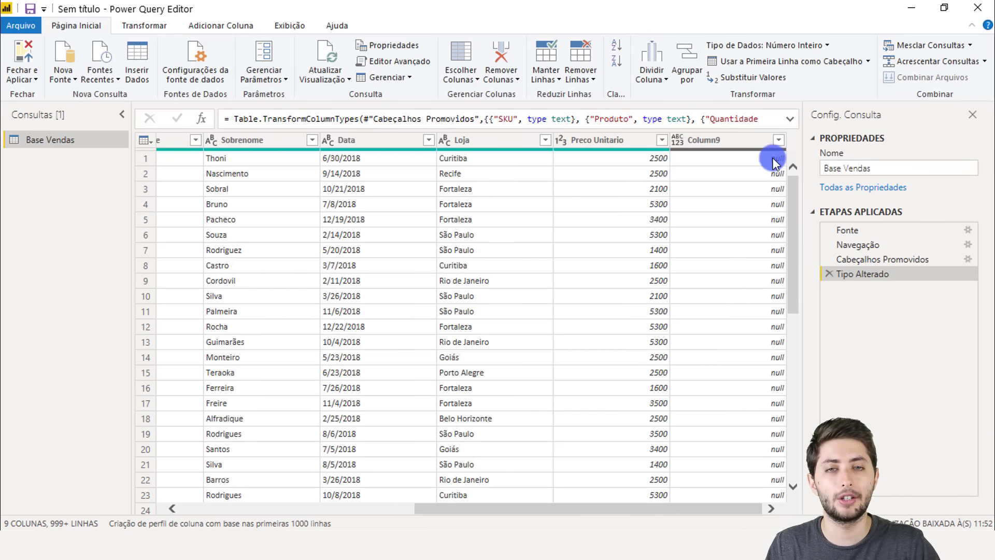
{"action": "left_click", "coordinate": [737, 138]}
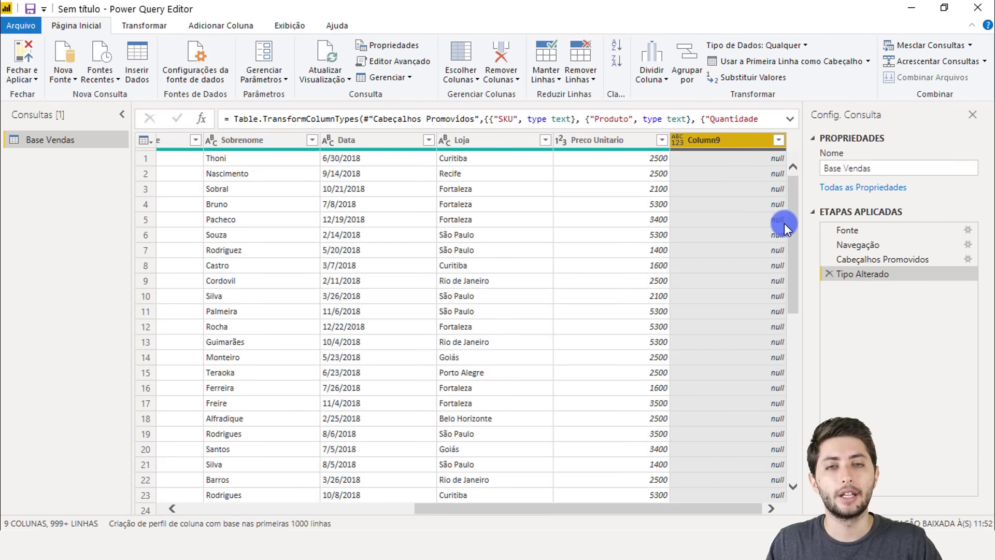
{"action": "left_click", "coordinate": [773, 189]}
{"action": "left_click", "coordinate": [755, 206]}
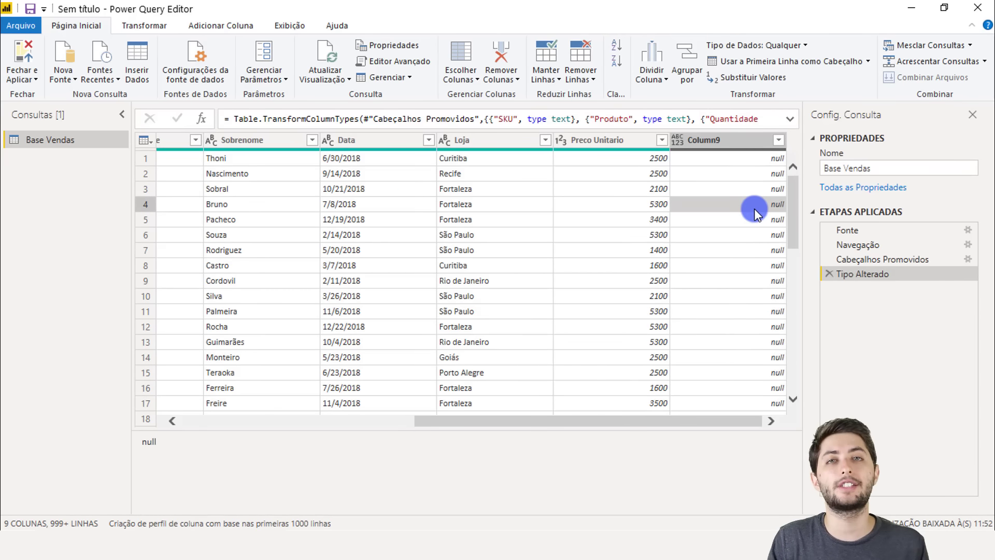
Step: Remove Column9 from the Base Vendas query
{"action": "left_click", "coordinate": [731, 140]}
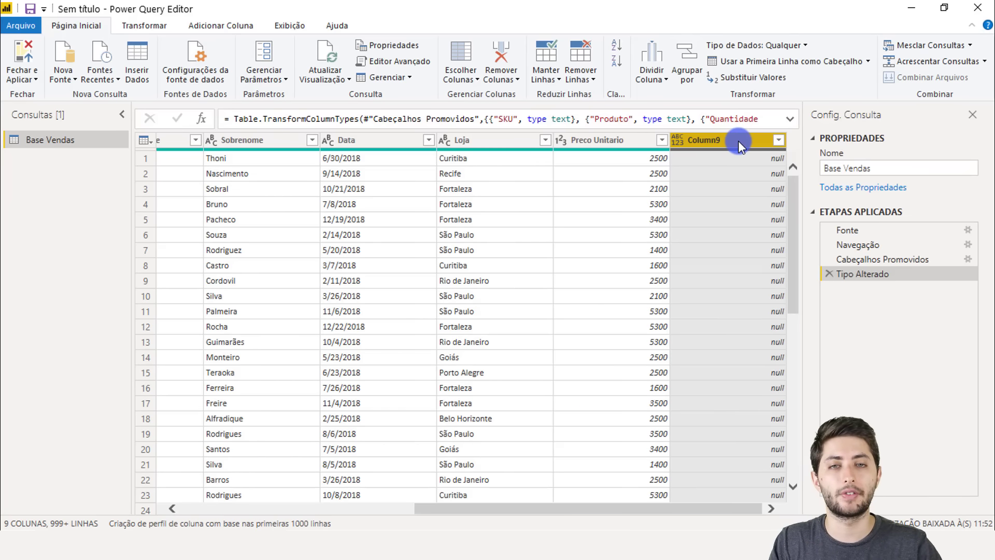
{"action": "right_click", "coordinate": [738, 142]}
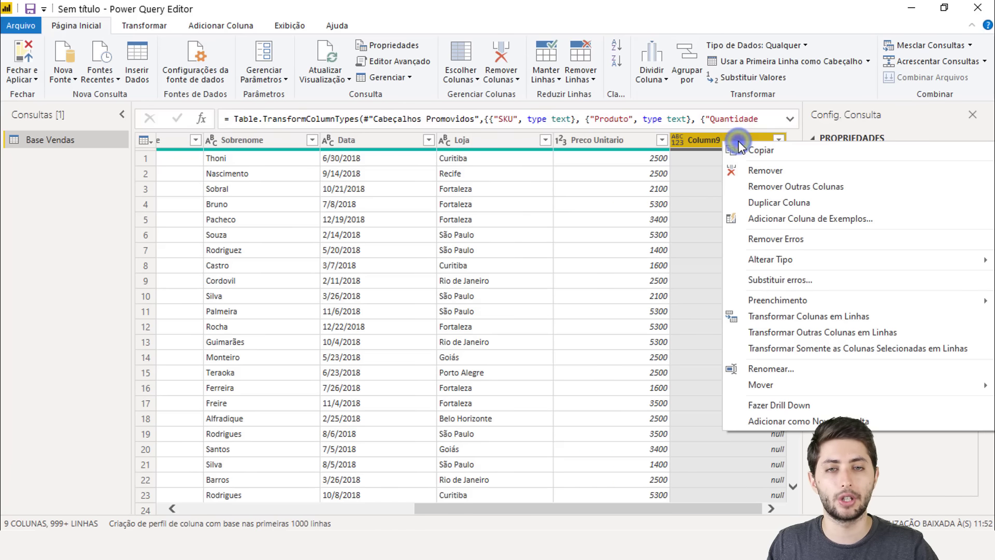
{"action": "left_click", "coordinate": [761, 172]}
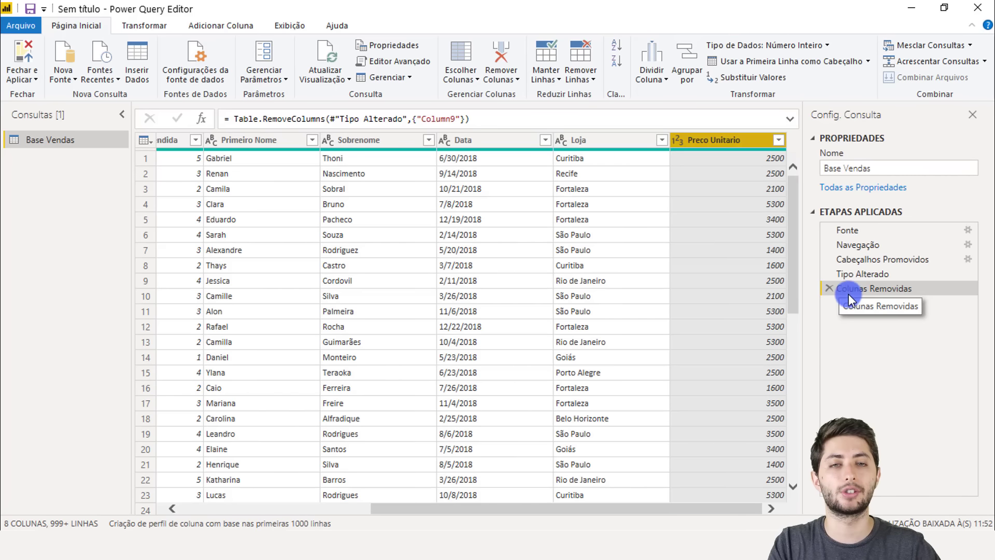
Step: Delete the applied step that removed Column9, and remove Column9 from the Base Vendas query again
{"action": "left_click", "coordinate": [830, 289]}
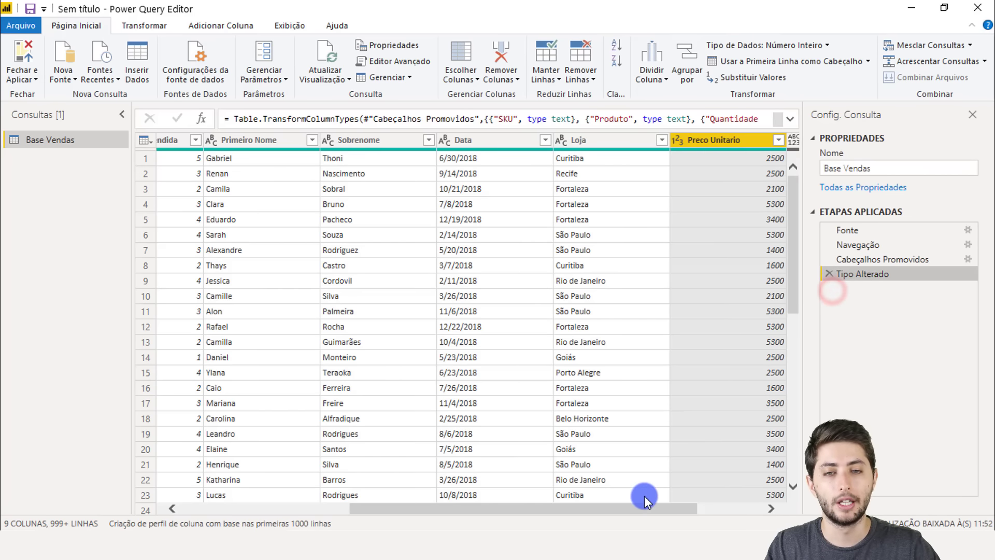
{"action": "left_click_drag", "start_coordinate": [664, 514], "coordinate": [747, 504]}
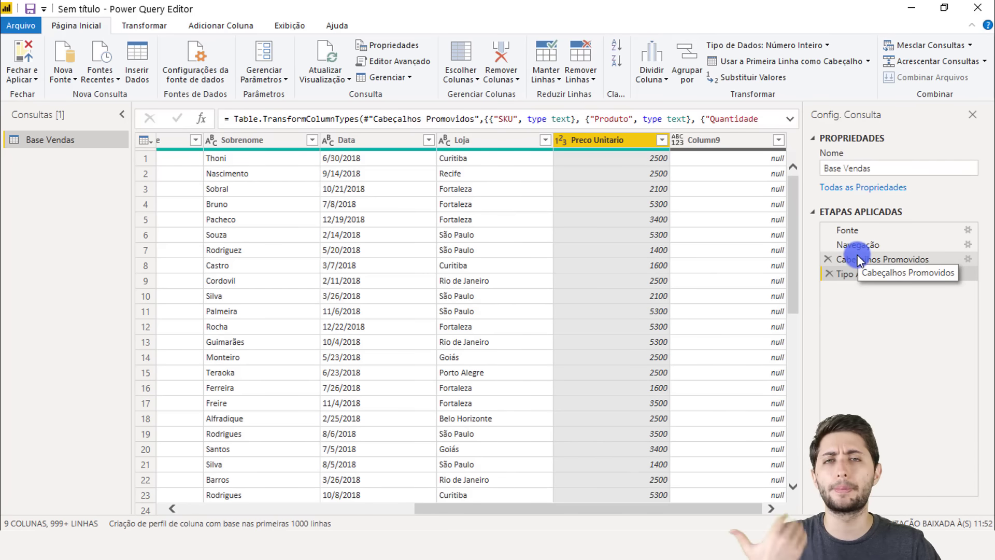
{"action": "left_click", "coordinate": [721, 142]}
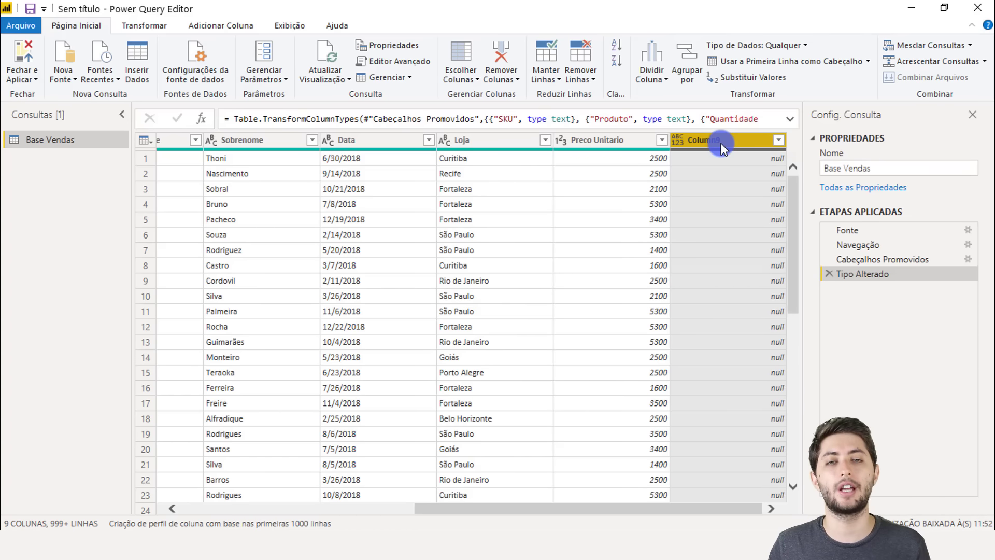
{"action": "right_click", "coordinate": [720, 145]}
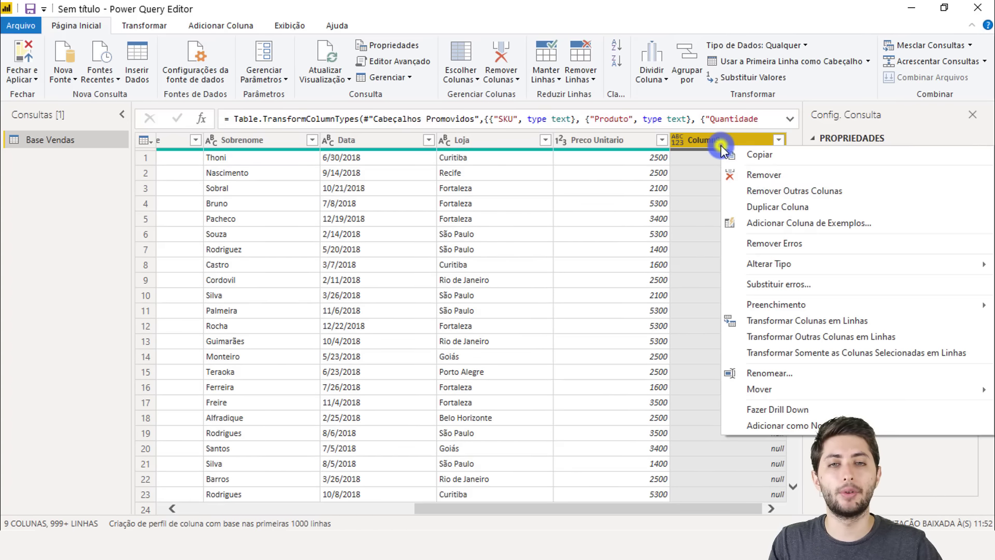
{"action": "left_click", "coordinate": [752, 175]}
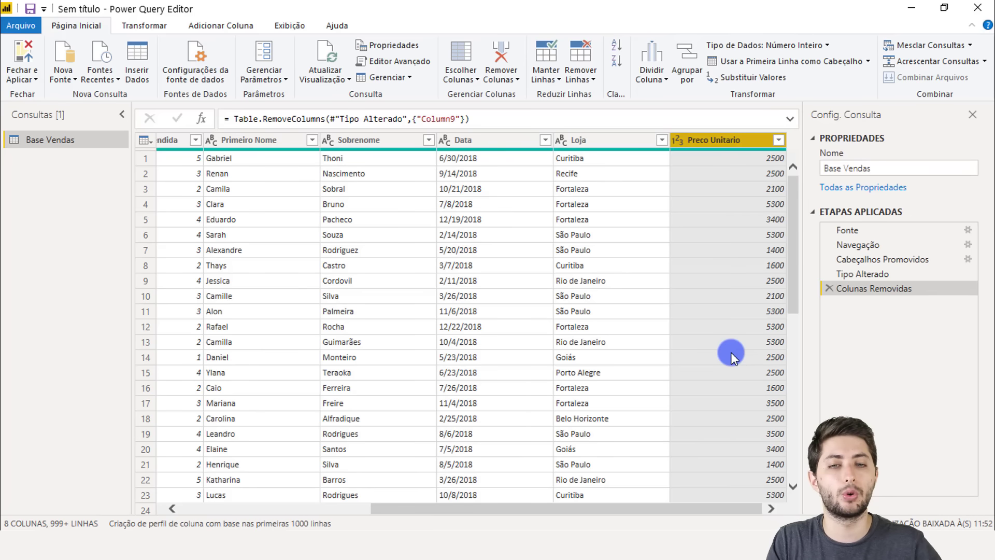
Step: Check the table's rows and remove the blank rows from the Base Vendas query
{"action": "left_click", "coordinate": [725, 404]}
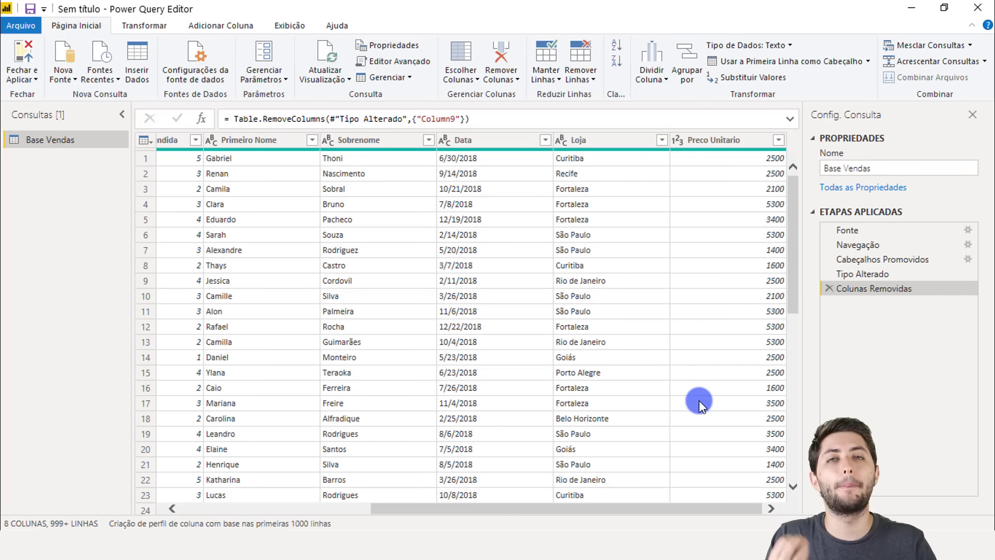
{"action": "scroll", "coordinate": [700, 401], "scroll_direction": "down", "scroll_amount": 9}
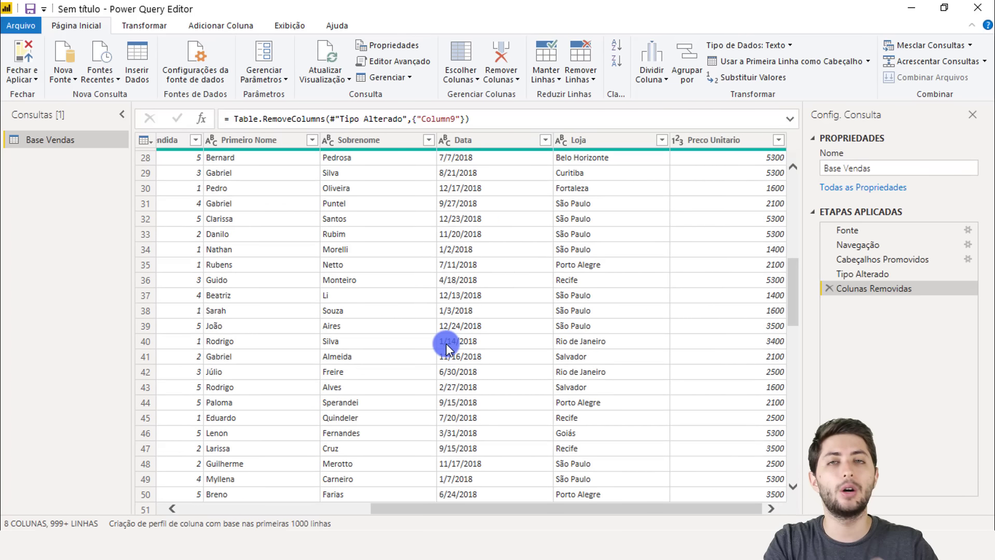
{"action": "scroll", "coordinate": [485, 446], "scroll_direction": "up", "scroll_amount": 9}
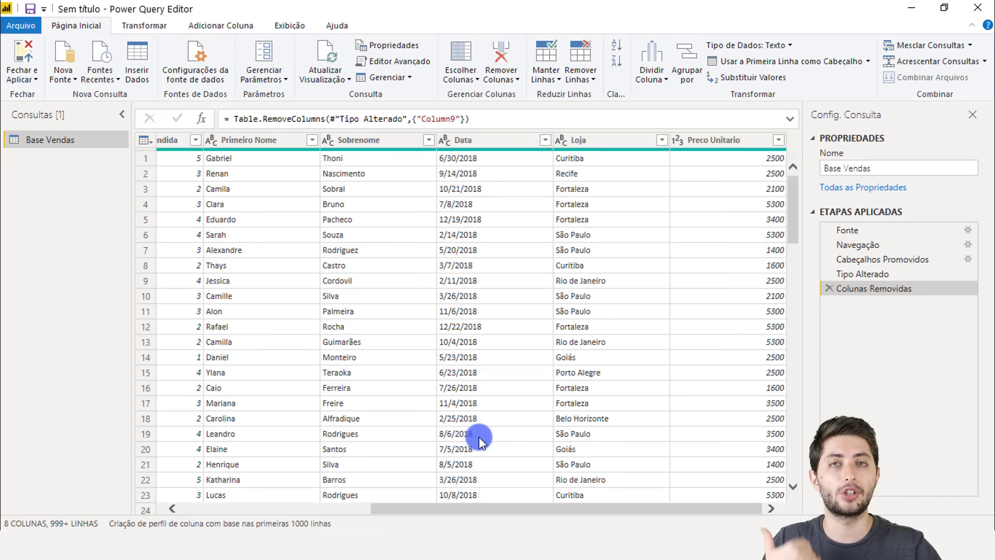
{"action": "left_click", "coordinate": [70, 26]}
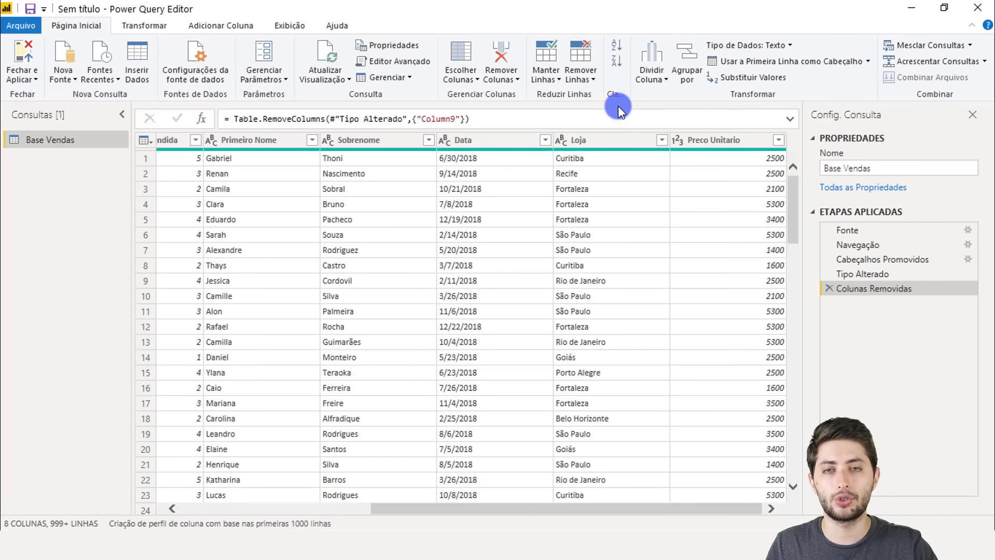
{"action": "left_click", "coordinate": [593, 82]}
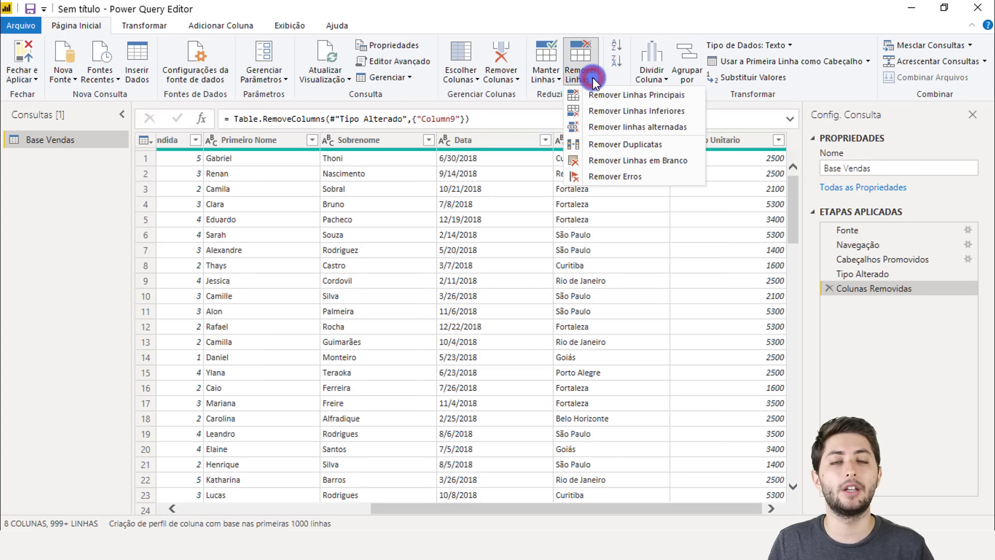
{"action": "left_click", "coordinate": [626, 160]}
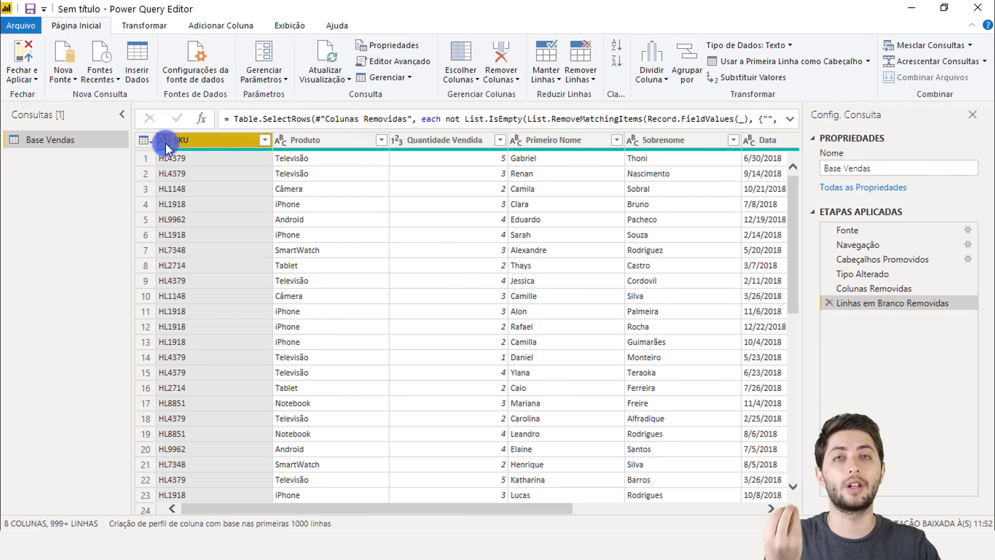
Step: Examine the data types of the Base Vendas columns and the type options offered for the Data column
{"action": "left_click", "coordinate": [311, 141]}
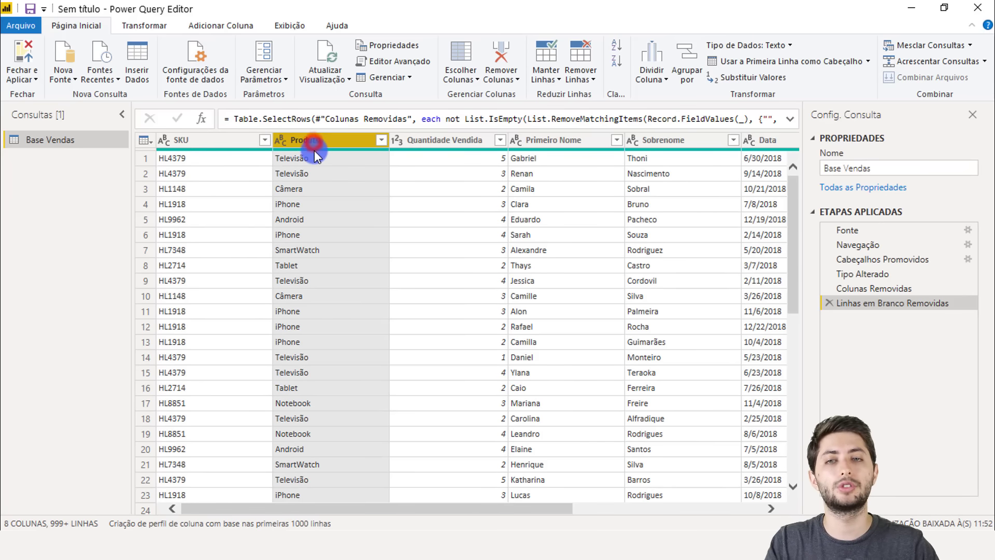
{"action": "left_click", "coordinate": [449, 142]}
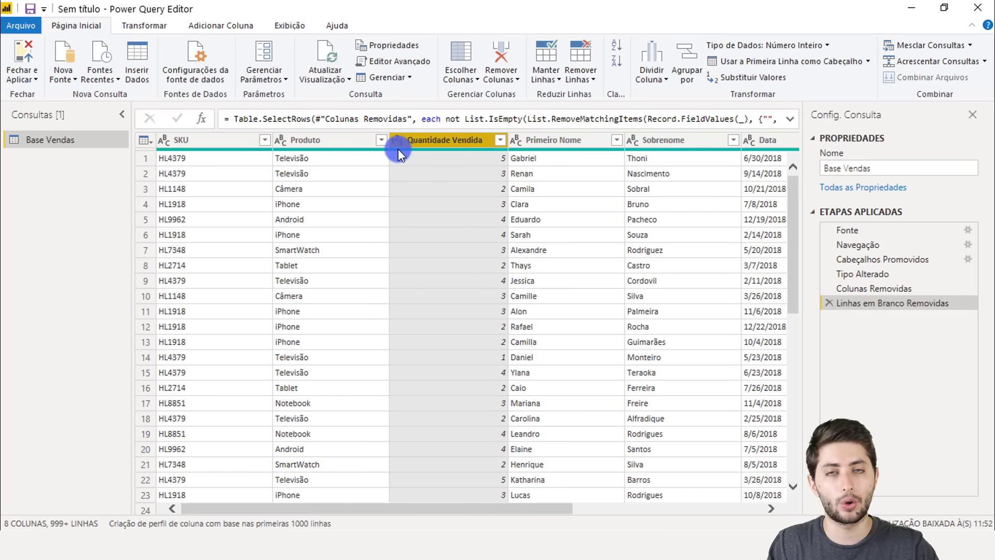
{"action": "mouse_move", "coordinate": [397, 154]}
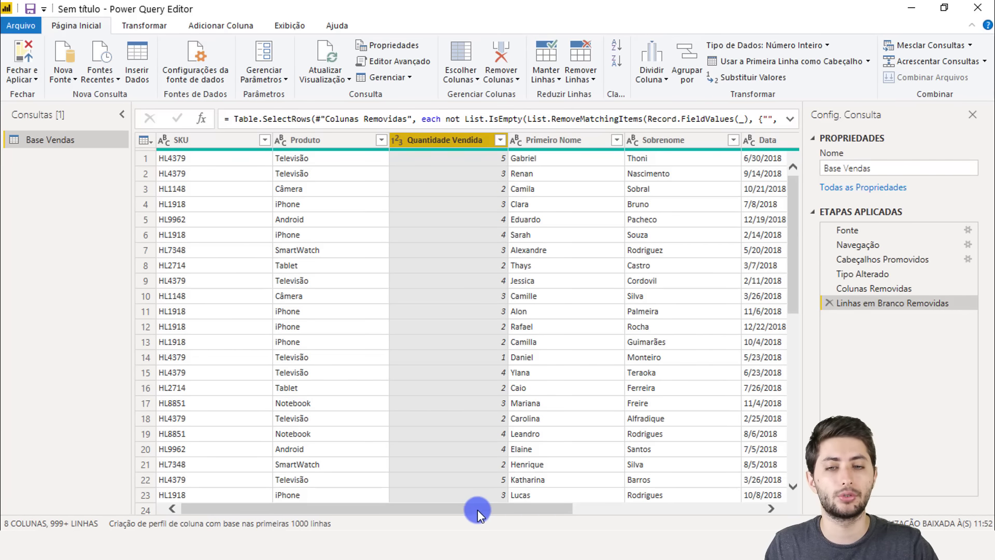
{"action": "left_click_drag", "start_coordinate": [480, 511], "coordinate": [499, 511]}
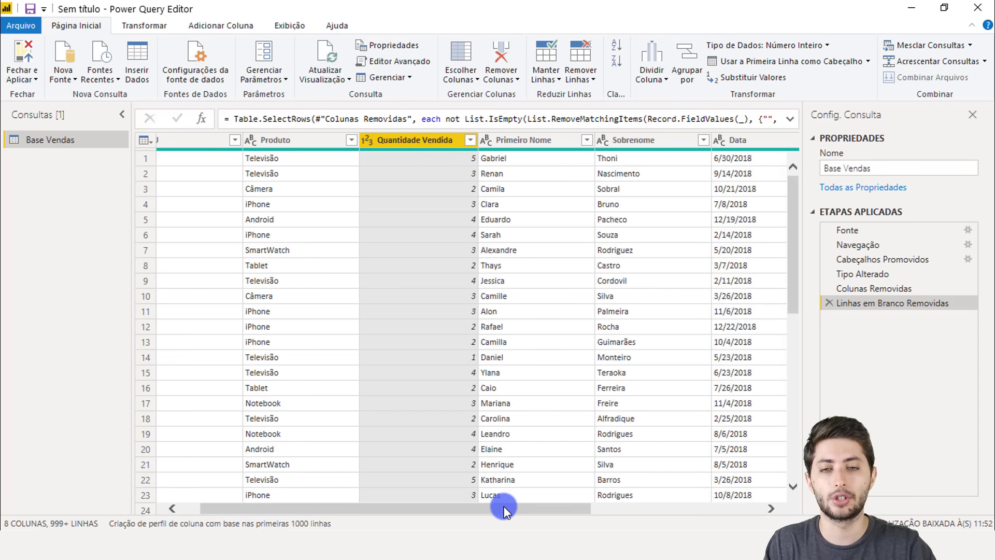
{"action": "scroll", "coordinate": [506, 507], "scroll_direction": "right", "scroll_amount": 5}
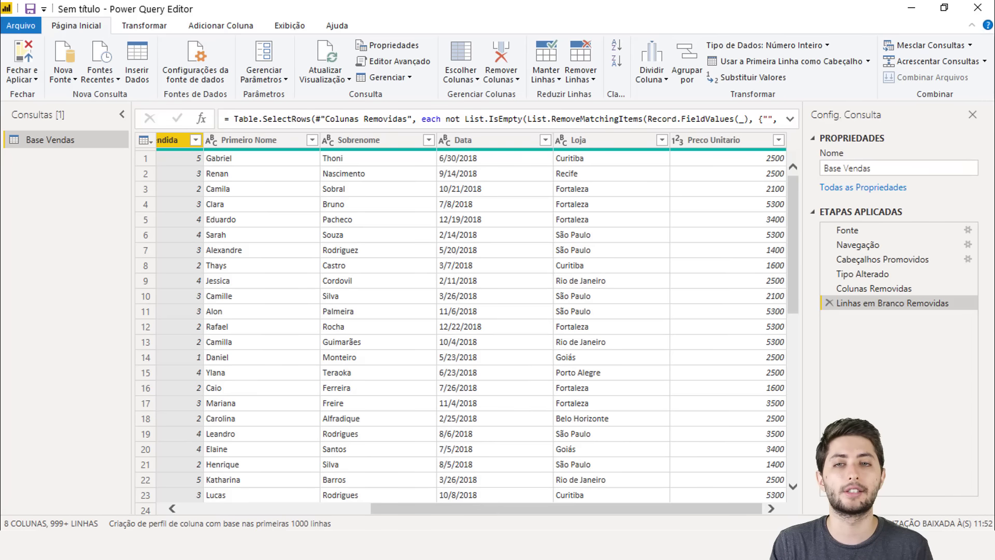
{"action": "left_click", "coordinate": [503, 138]}
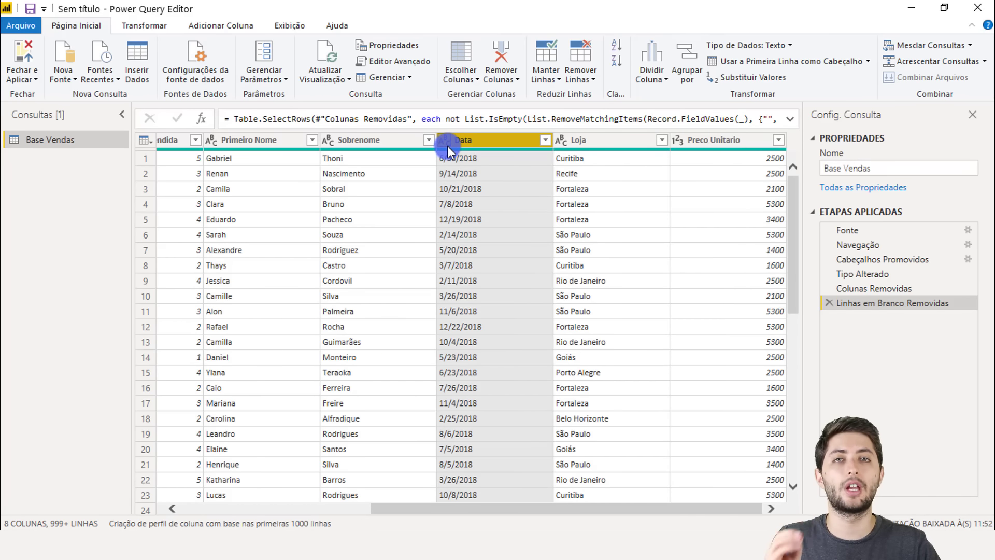
{"action": "right_click", "coordinate": [485, 141]}
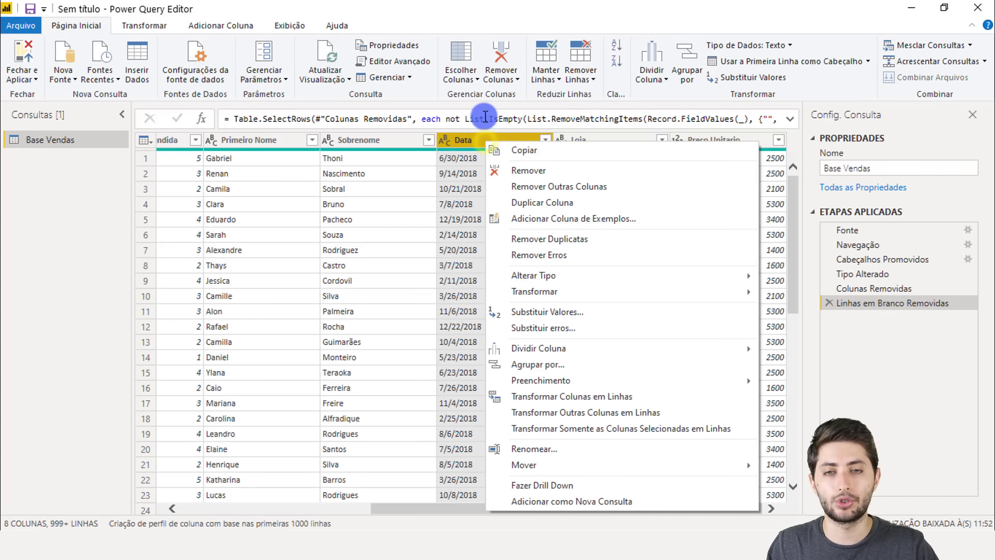
{"action": "mouse_move", "coordinate": [623, 275]}
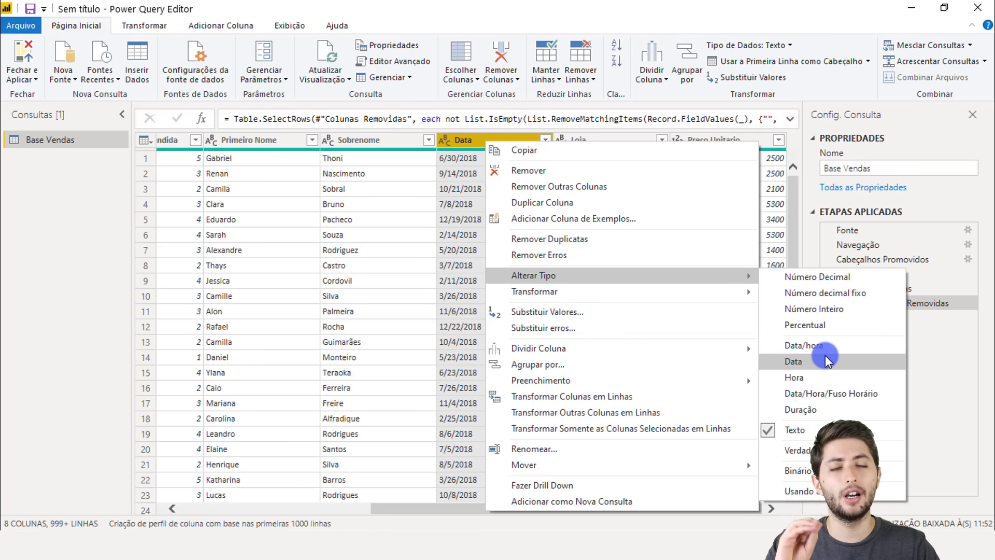
{"action": "left_click", "coordinate": [575, 17]}
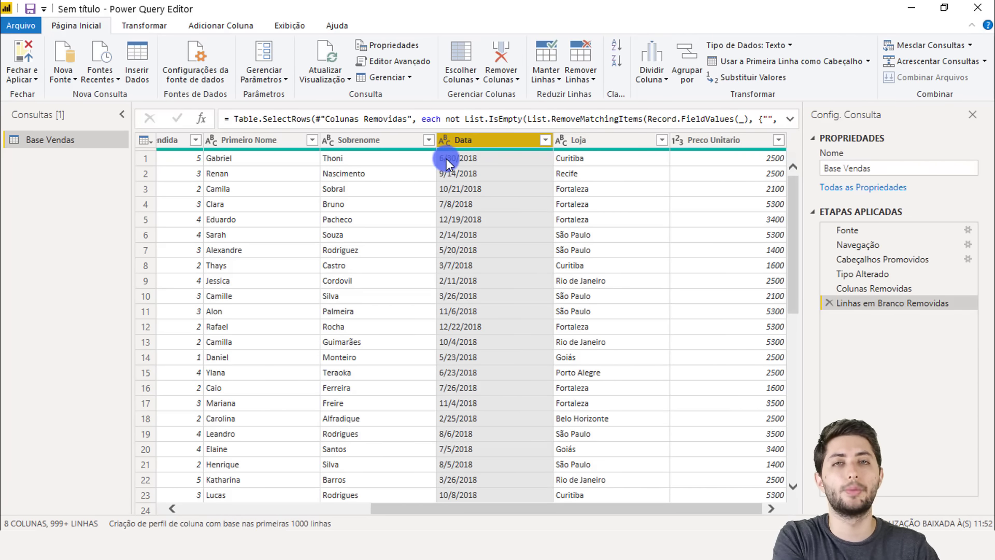
Step: Try changing the Data column's type from text to Data, and delete the resulting applied step
{"action": "mouse_move", "coordinate": [468, 148]}
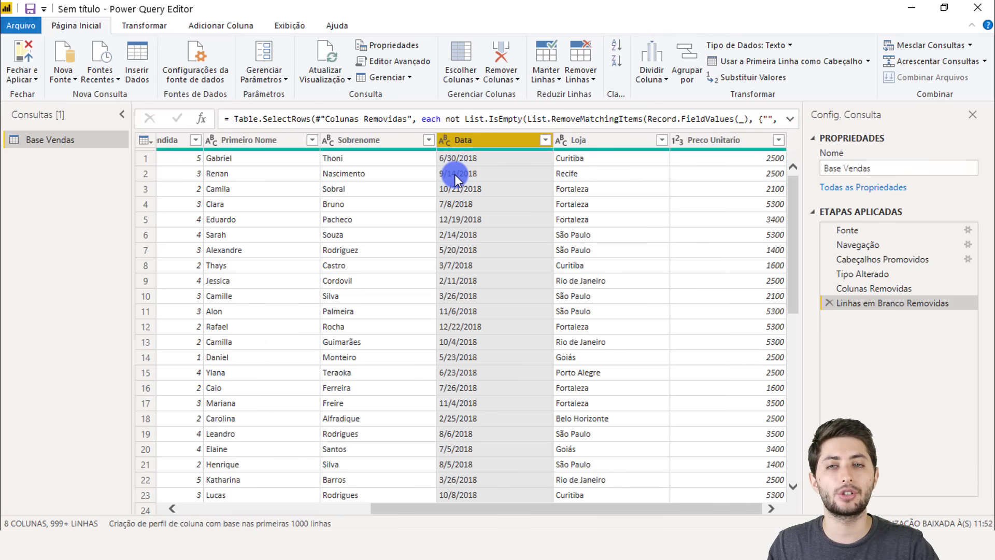
{"action": "right_click", "coordinate": [472, 147]}
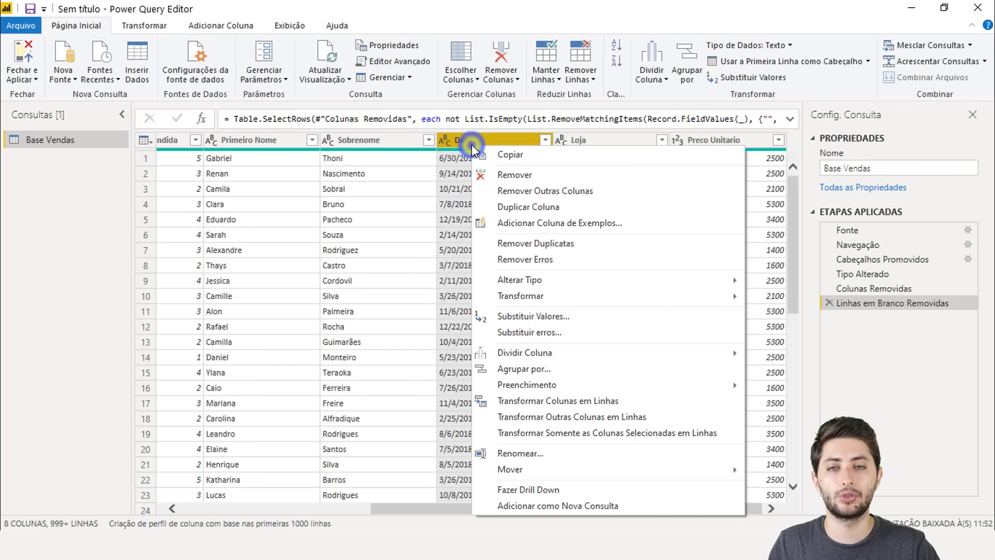
{"action": "mouse_move", "coordinate": [564, 277]}
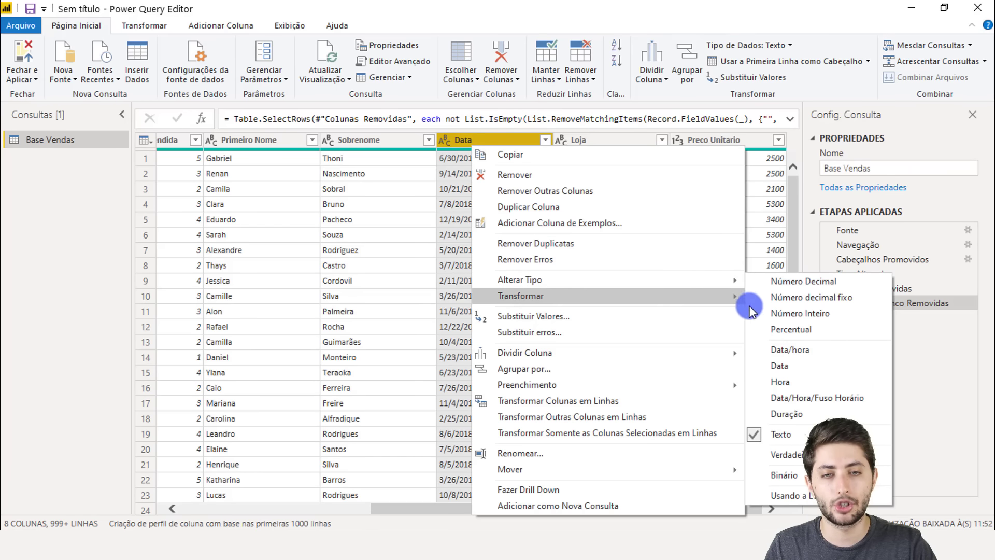
{"action": "left_click", "coordinate": [781, 365]}
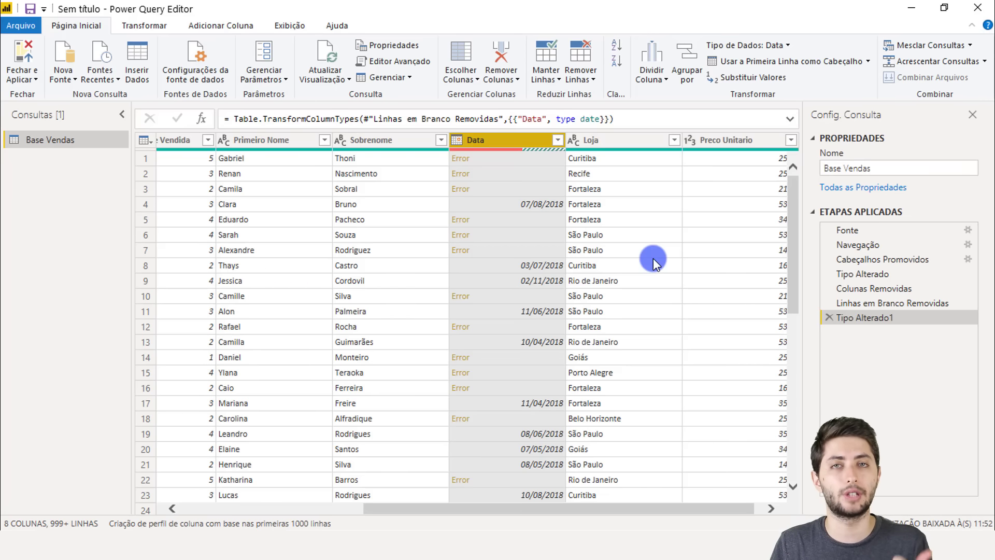
{"action": "left_click", "coordinate": [830, 317]}
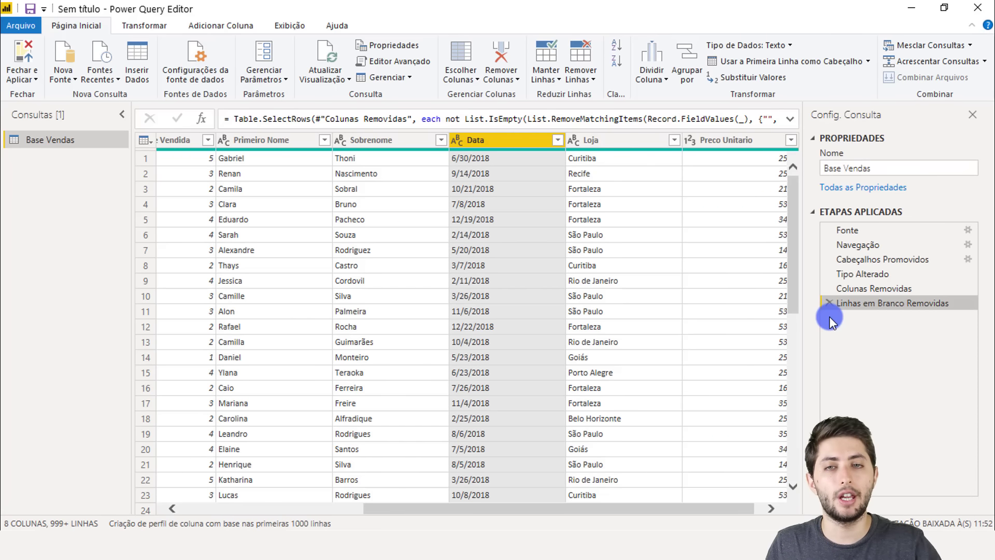
Step: Start a type change using locale for the Data column and set its data type to Data
{"action": "left_click", "coordinate": [518, 144]}
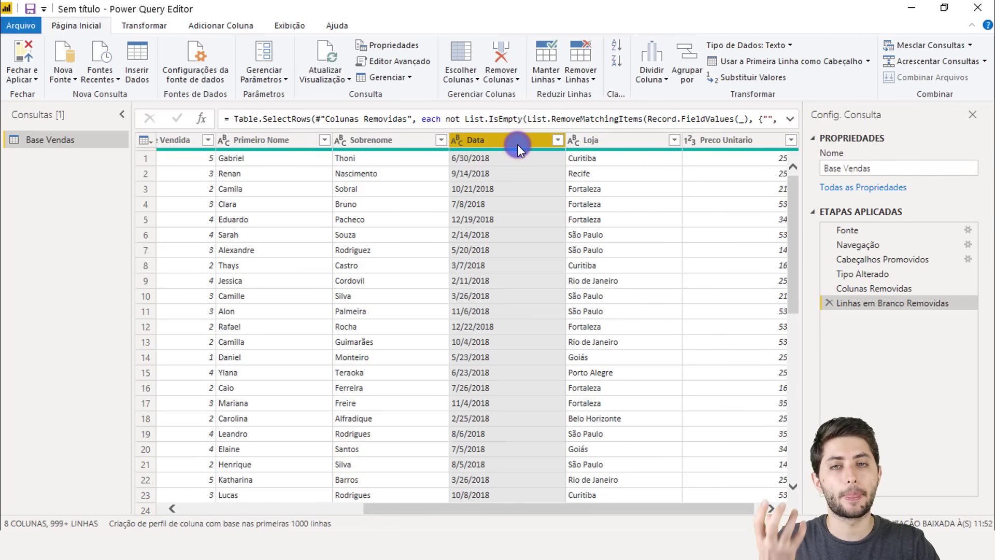
{"action": "mouse_move", "coordinate": [511, 151]}
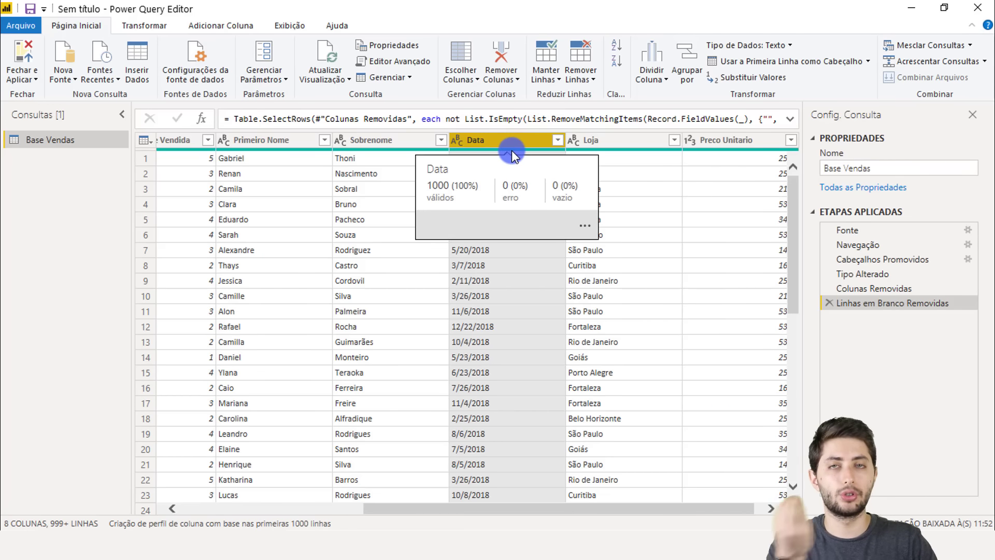
{"action": "right_click", "coordinate": [508, 139]}
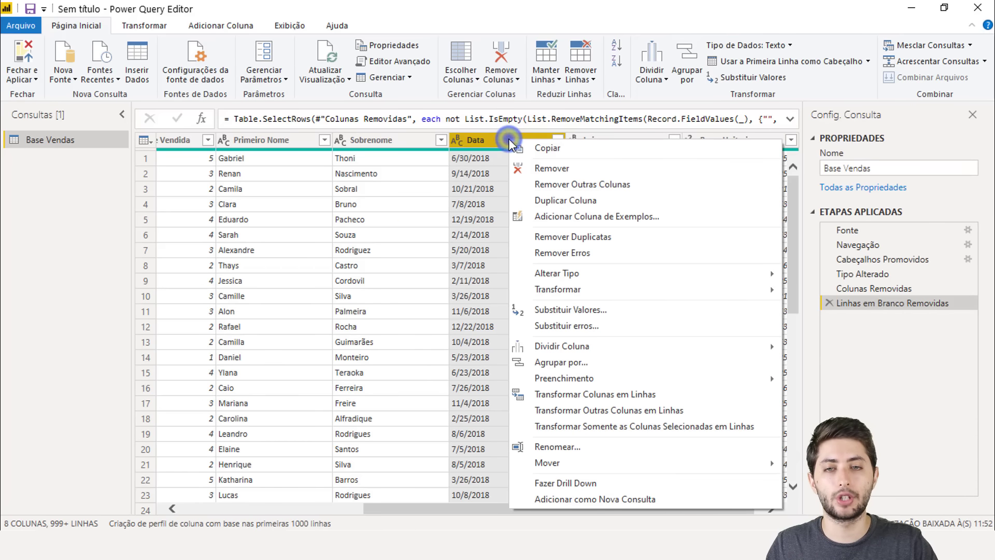
{"action": "mouse_move", "coordinate": [641, 280]}
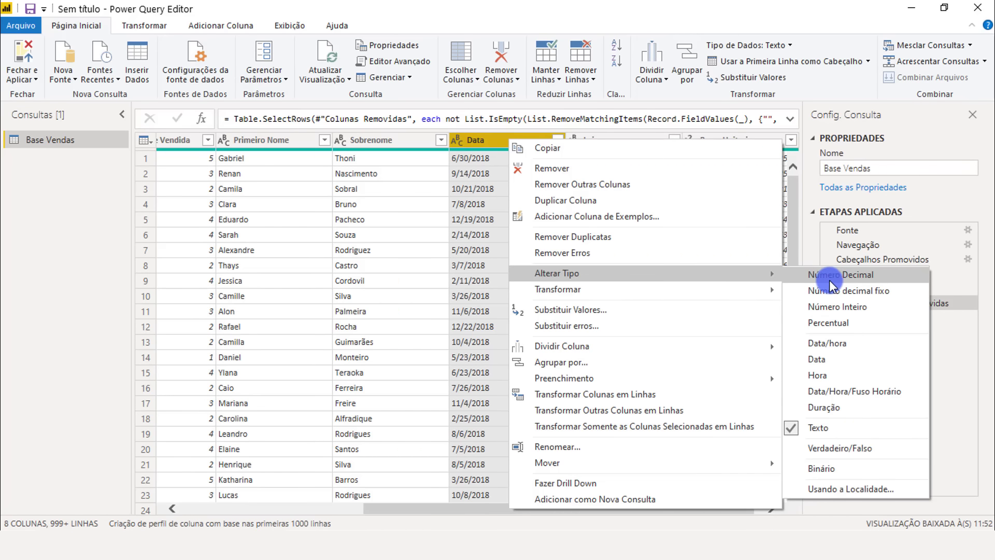
{"action": "left_click", "coordinate": [881, 492]}
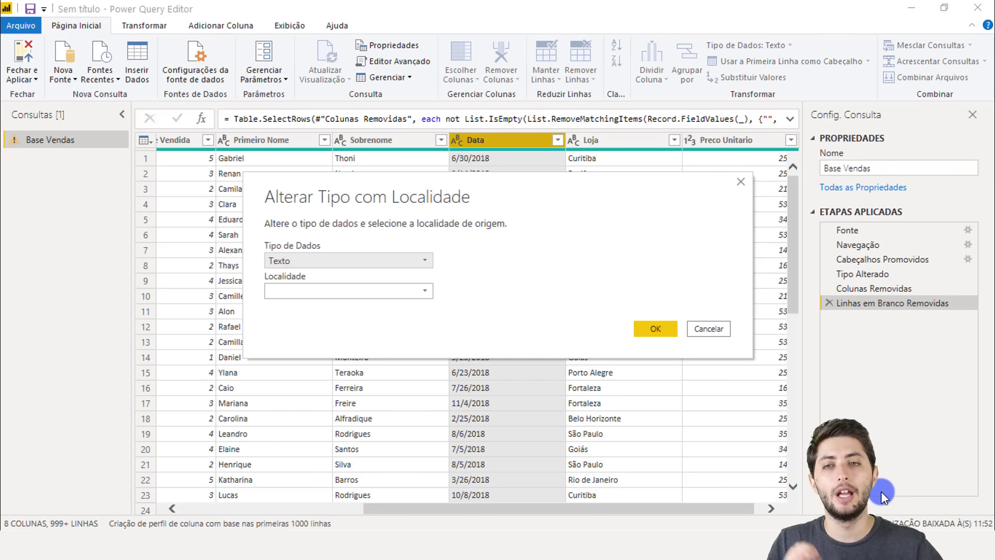
{"action": "left_click", "coordinate": [296, 265]}
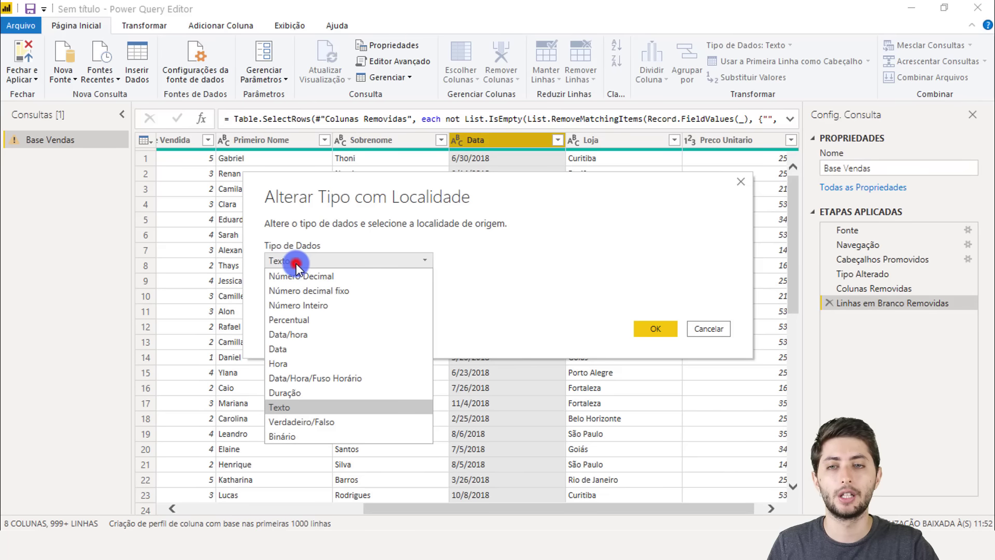
{"action": "left_click", "coordinate": [303, 348]}
Step: Set the locale to Inglês (Estados Unidos) for the Data column's type change, apply it, and check the converted dates
{"action": "left_click", "coordinate": [311, 294]}
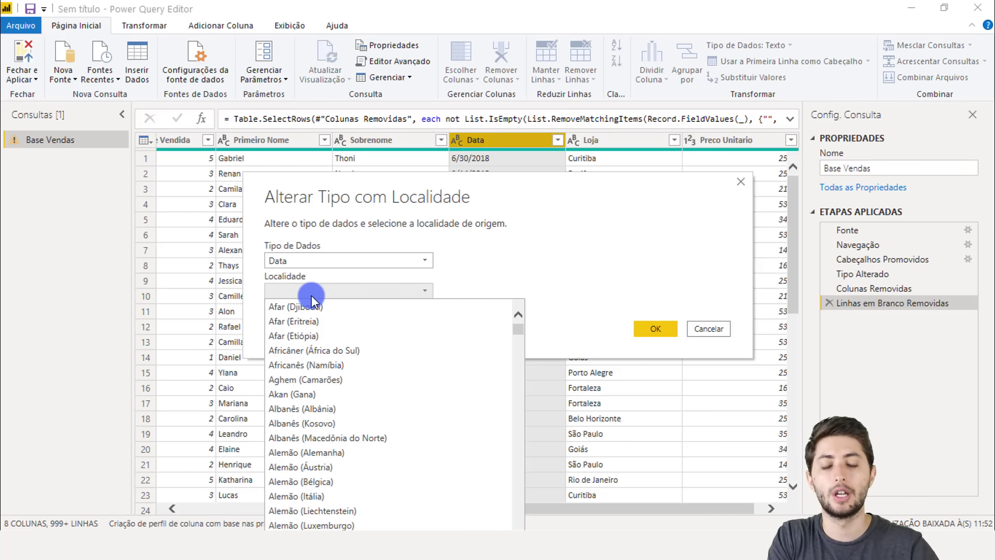
{"action": "scroll", "coordinate": [341, 339], "scroll_direction": "down", "scroll_amount": 20}
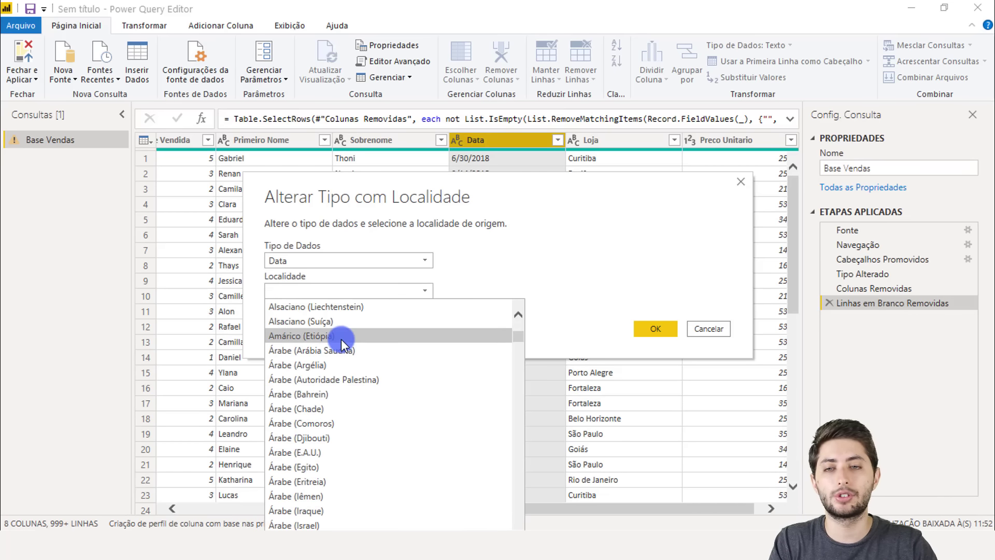
{"action": "scroll", "coordinate": [341, 344], "scroll_direction": "down", "scroll_amount": 20}
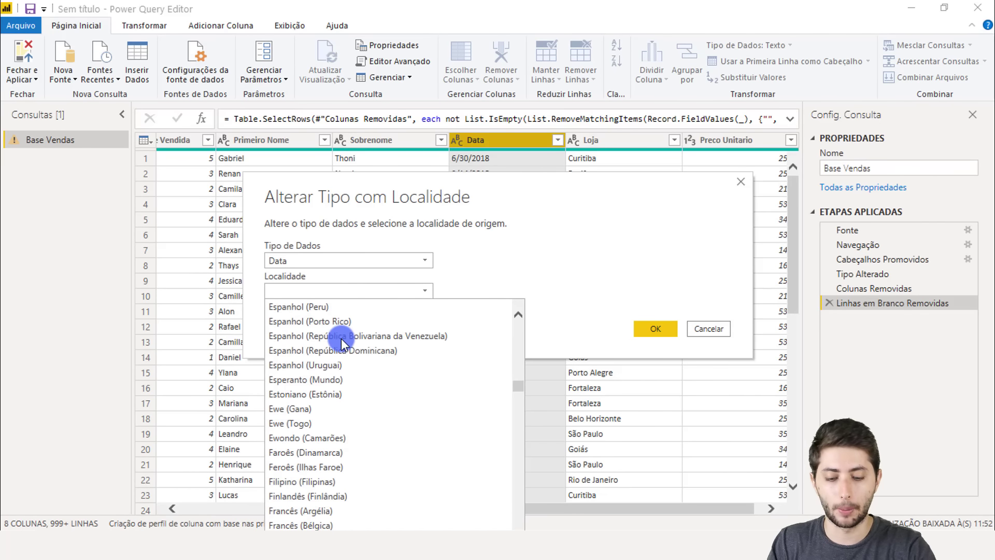
{"action": "scroll", "coordinate": [363, 362], "scroll_direction": "down", "scroll_amount": 13}
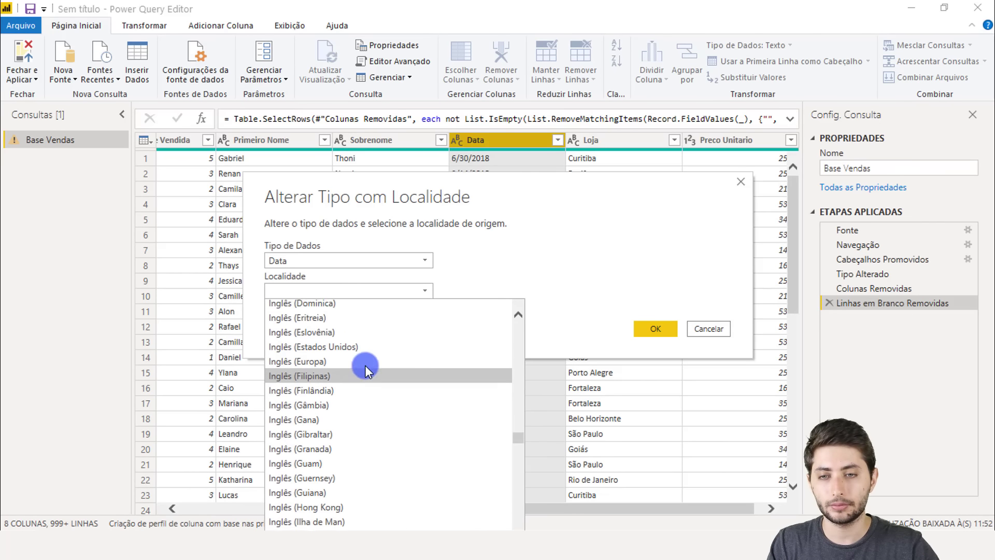
{"action": "scroll", "coordinate": [363, 365], "scroll_direction": "up", "scroll_amount": 3}
{"action": "scroll", "coordinate": [357, 373], "scroll_direction": "down", "scroll_amount": 1}
{"action": "scroll", "coordinate": [352, 383], "scroll_direction": "down", "scroll_amount": 1}
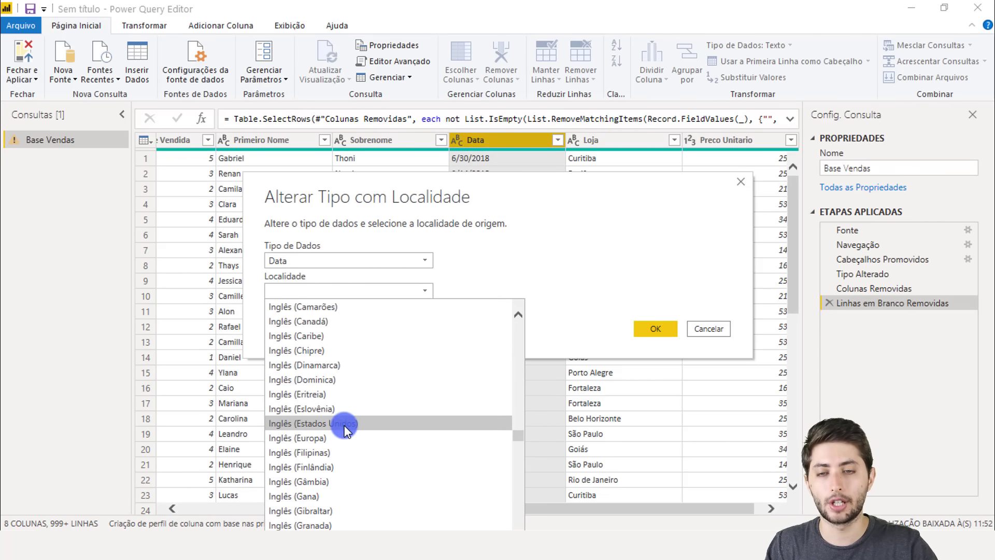
{"action": "left_click", "coordinate": [344, 425]}
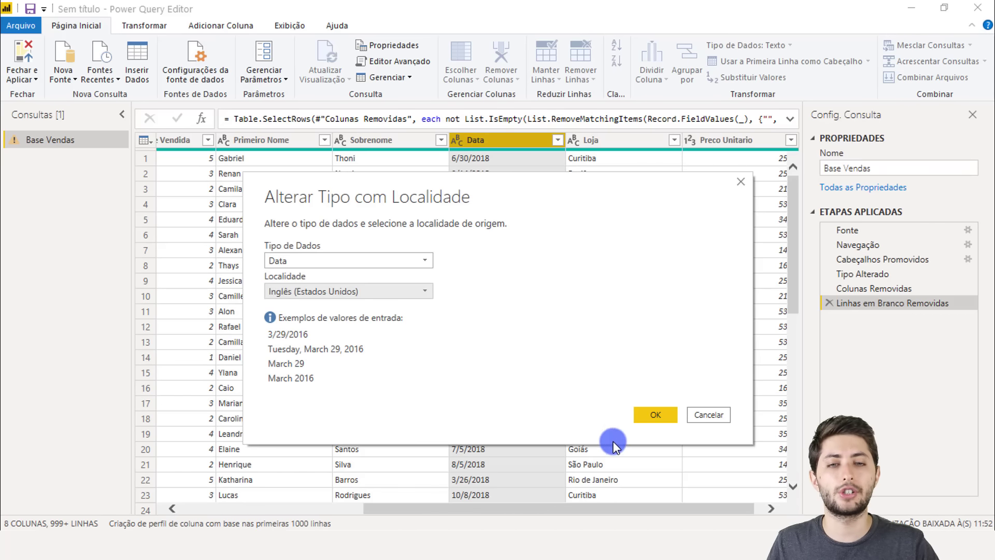
{"action": "left_click", "coordinate": [646, 414]}
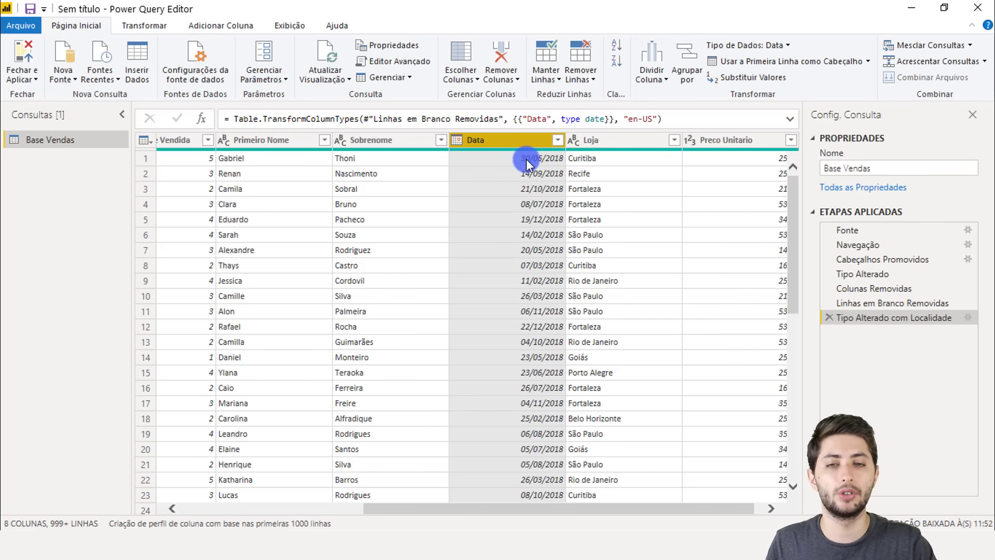
{"action": "scroll", "coordinate": [533, 192], "scroll_direction": "down", "scroll_amount": 9}
{"action": "scroll", "coordinate": [518, 200], "scroll_direction": "up", "scroll_amount": 7}
{"action": "scroll", "coordinate": [517, 202], "scroll_direction": "up", "scroll_amount": 2}
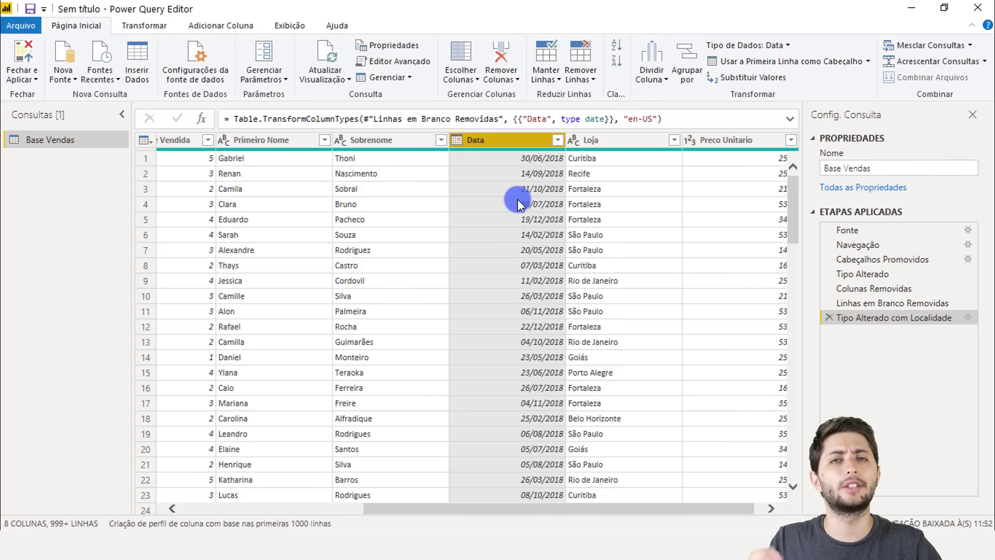
Step: Examine the Primeiro Nome and Sobrenome columns and the command sets for transforming existing columns and for adding new ones
{"action": "left_click_drag", "start_coordinate": [561, 509], "coordinate": [379, 452]}
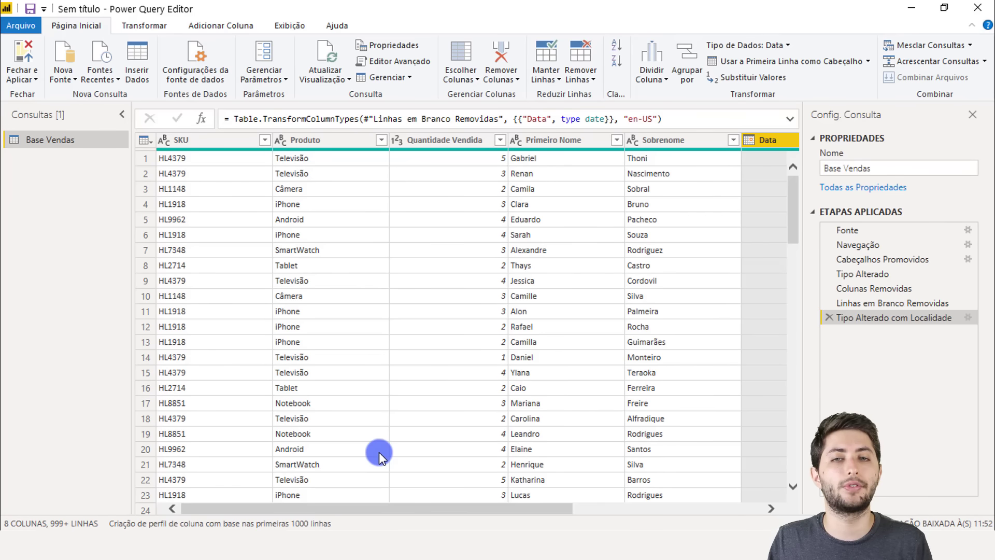
{"action": "left_click", "coordinate": [536, 139]}
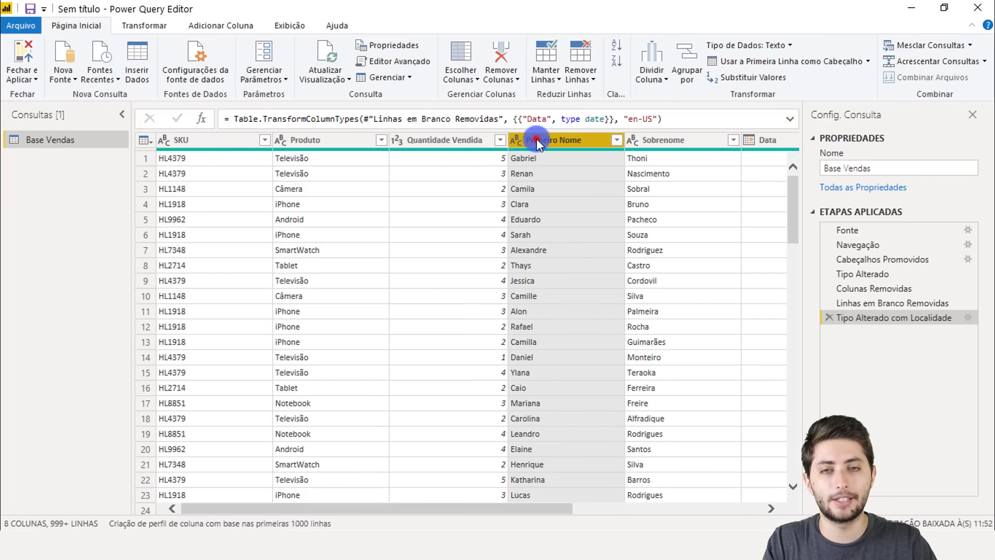
{"action": "left_click", "coordinate": [678, 141]}
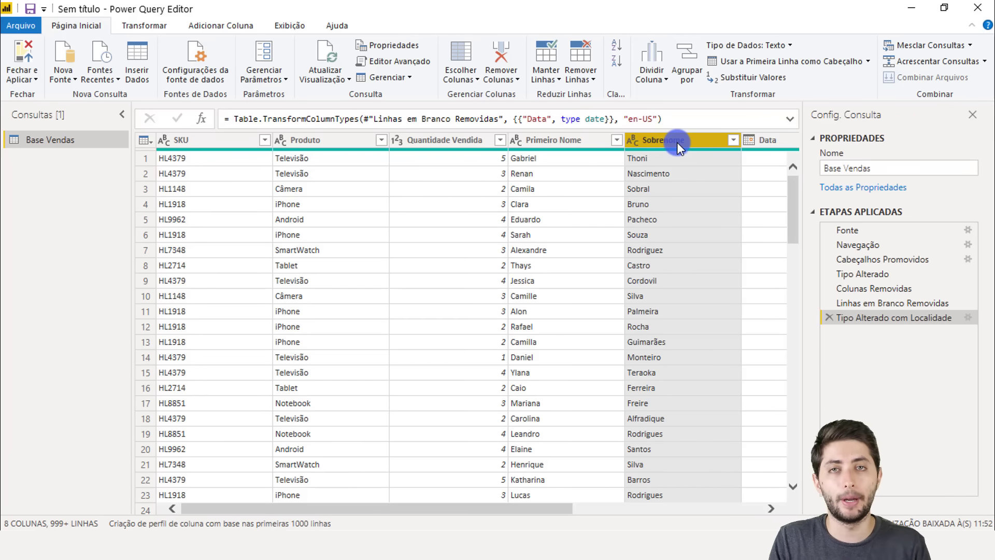
{"action": "left_click", "coordinate": [563, 140]}
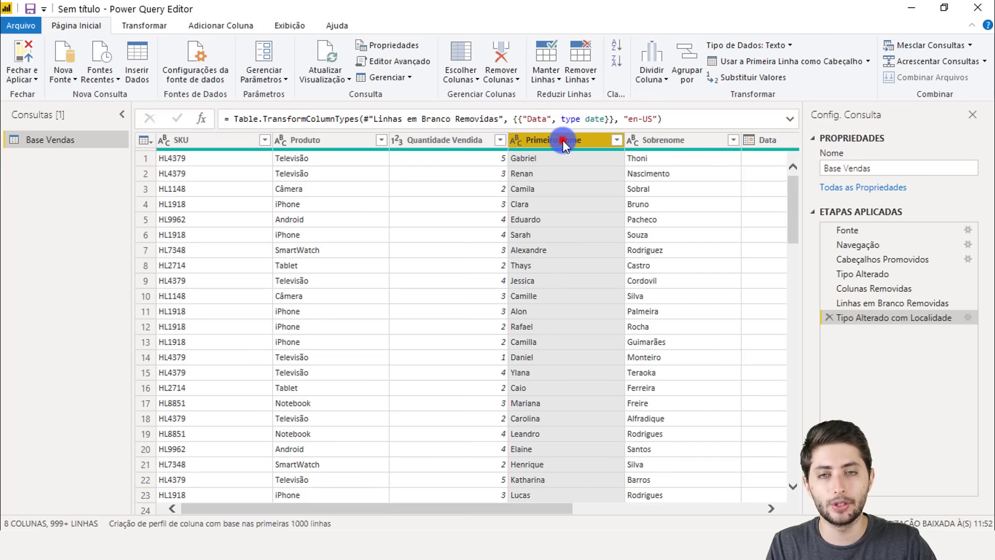
{"action": "left_click", "coordinate": [656, 136]}
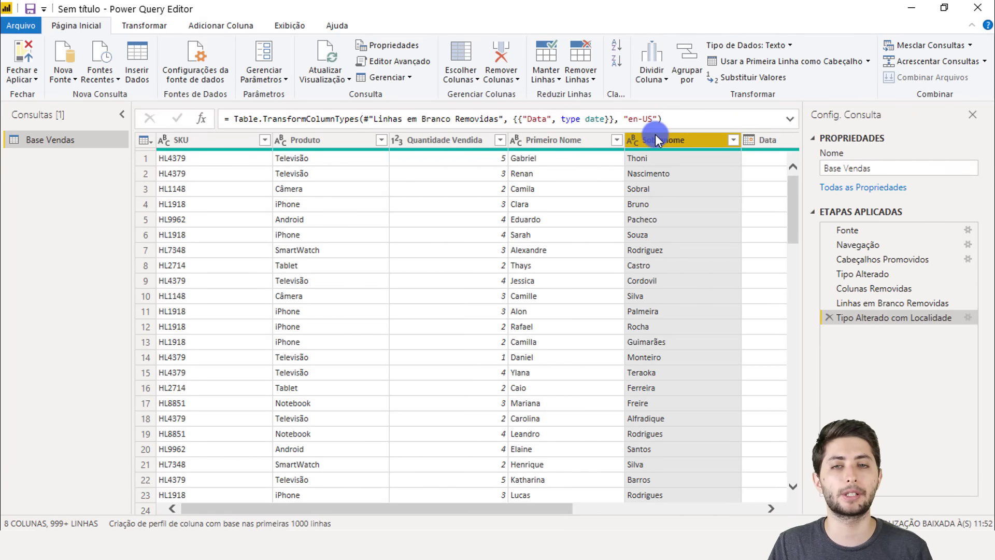
{"action": "left_click", "coordinate": [546, 148]}
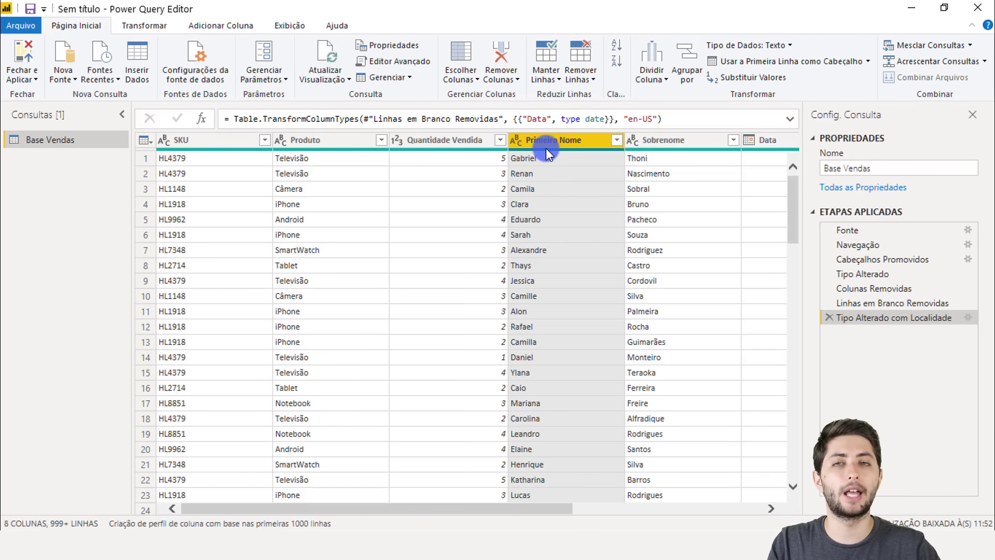
{"action": "left_click", "coordinate": [135, 29]}
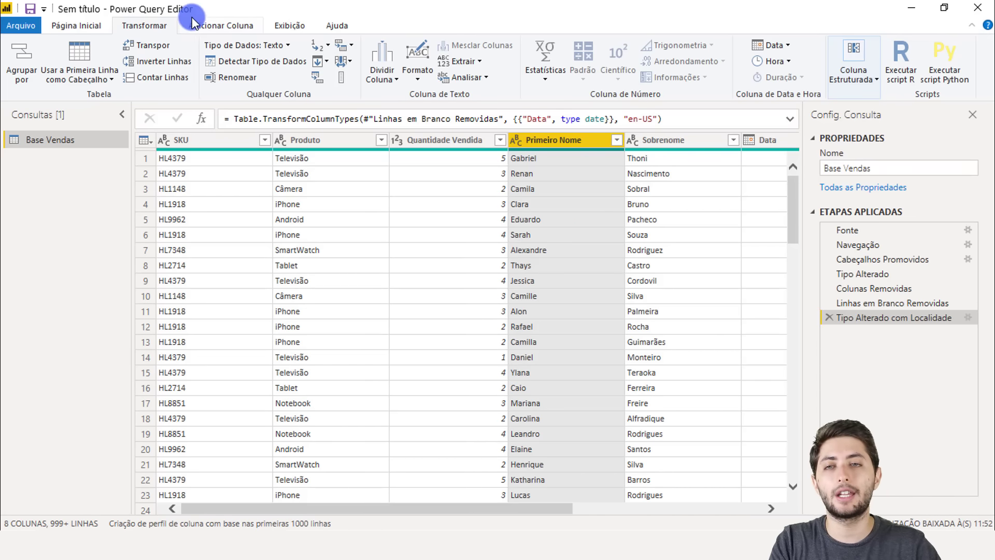
{"action": "left_click", "coordinate": [204, 30]}
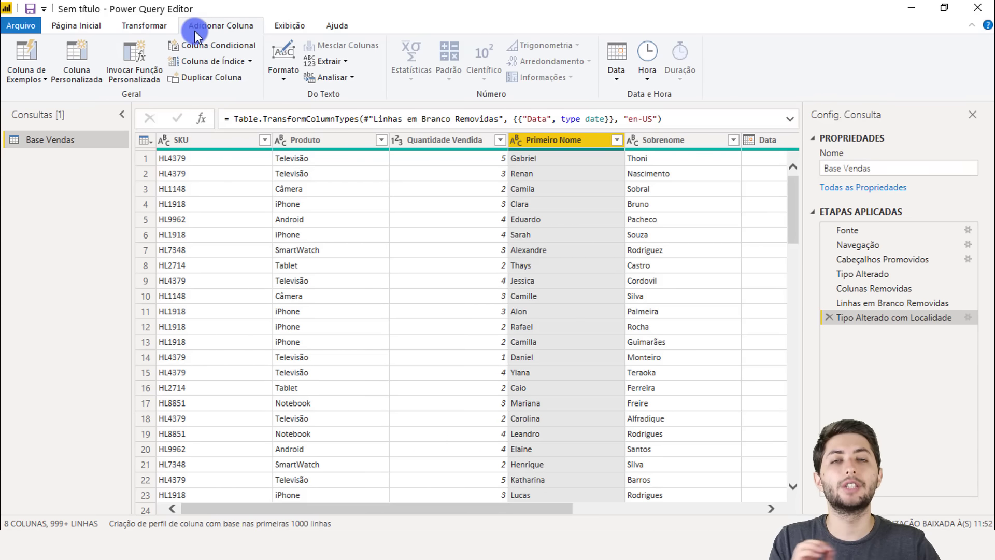
{"action": "left_click", "coordinate": [128, 26]}
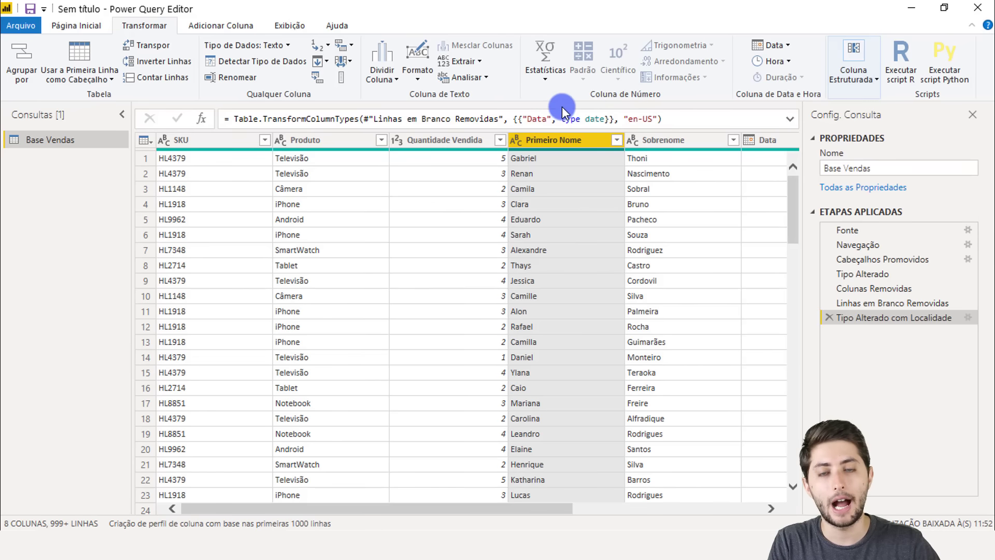
Step: Select the Primeiro Nome and Sobrenome columns together and compare merging them in place with merging them into an additional column
{"action": "left_click", "coordinate": [674, 144], "text": "ctrl"}
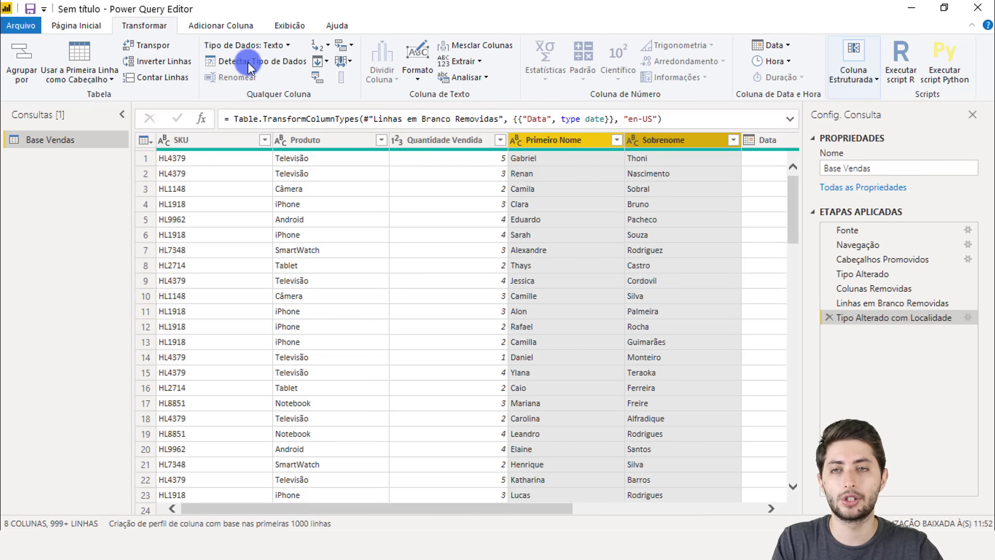
{"action": "left_click", "coordinate": [217, 27]}
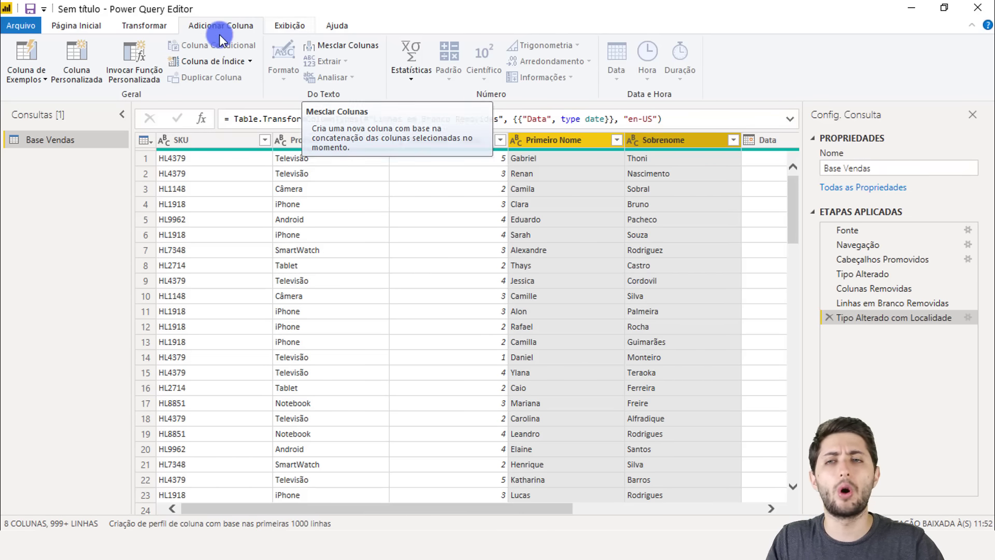
{"action": "left_click", "coordinate": [140, 26]}
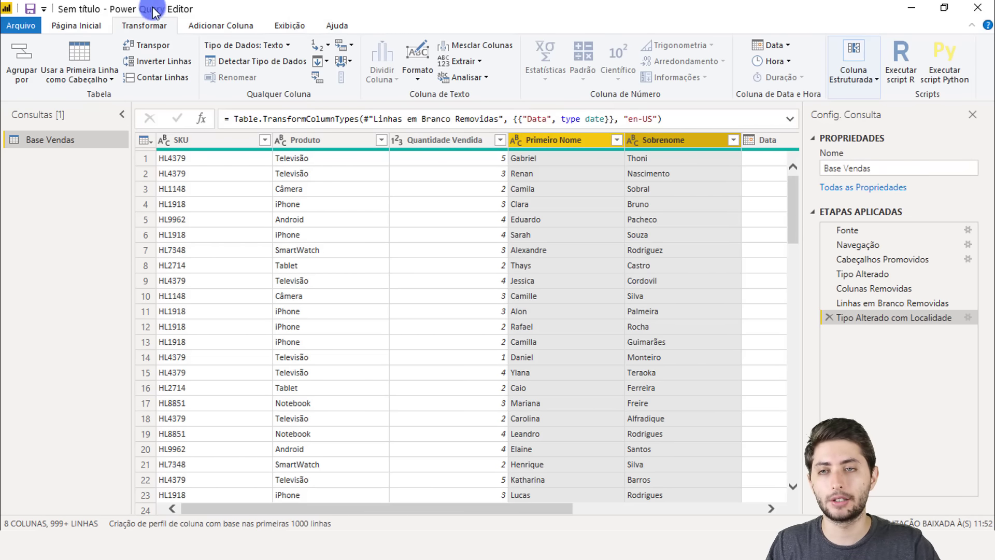
{"action": "left_click", "coordinate": [210, 23]}
{"action": "left_click", "coordinate": [156, 26]}
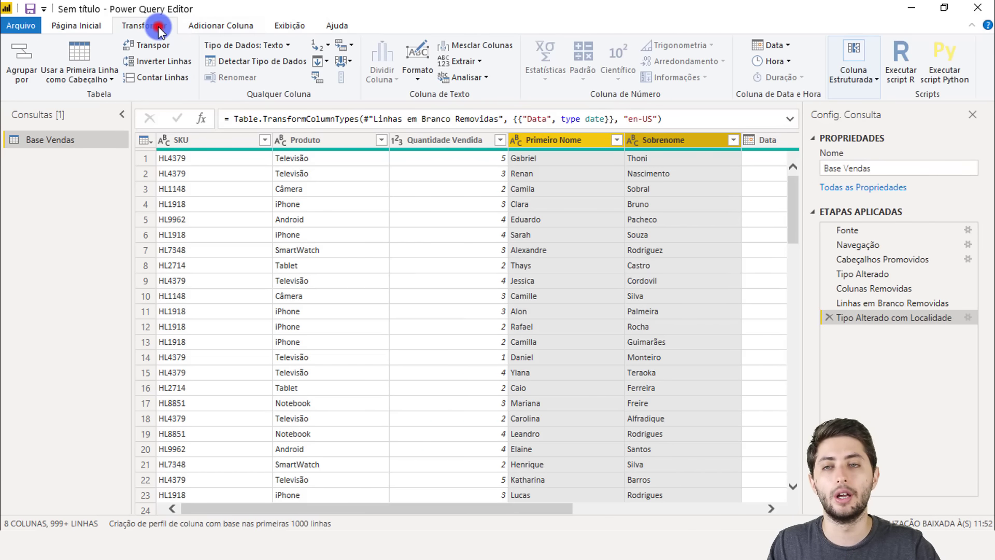
{"action": "left_click", "coordinate": [207, 25]}
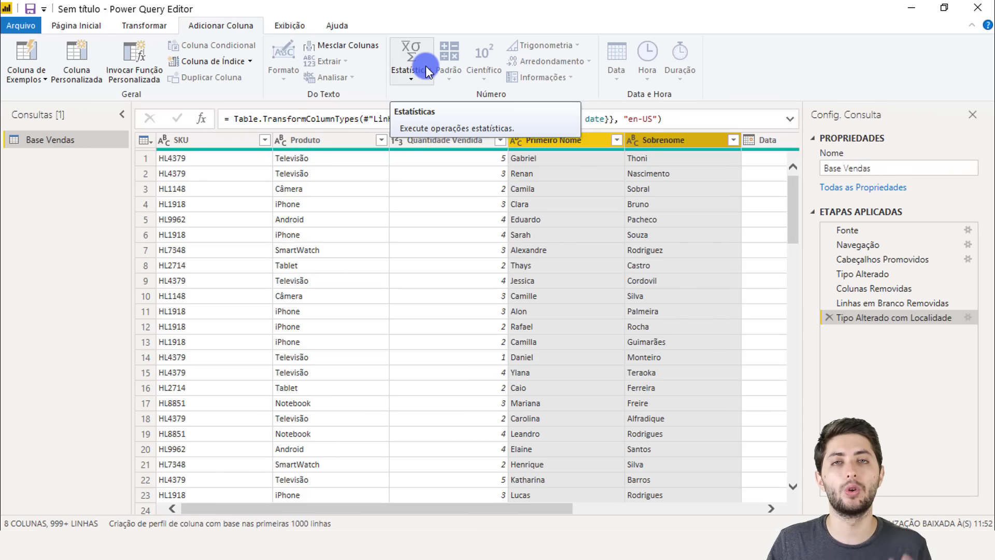
{"action": "left_click", "coordinate": [147, 24]}
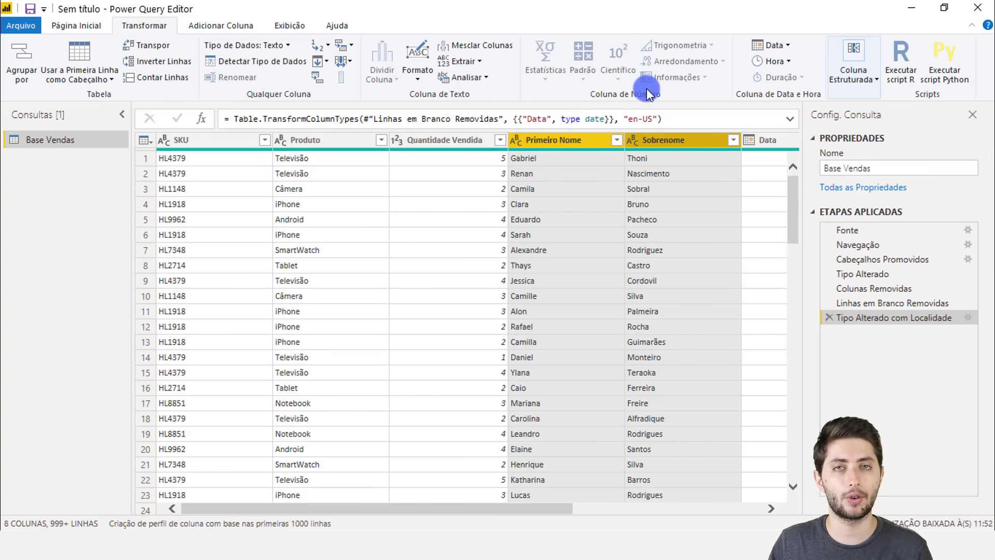
Step: Merge the Primeiro Nome and Sobrenome columns in place with Espaço as separator and name the merged column Nome Completo
{"action": "left_click", "coordinate": [148, 24]}
{"action": "left_click", "coordinate": [469, 46]}
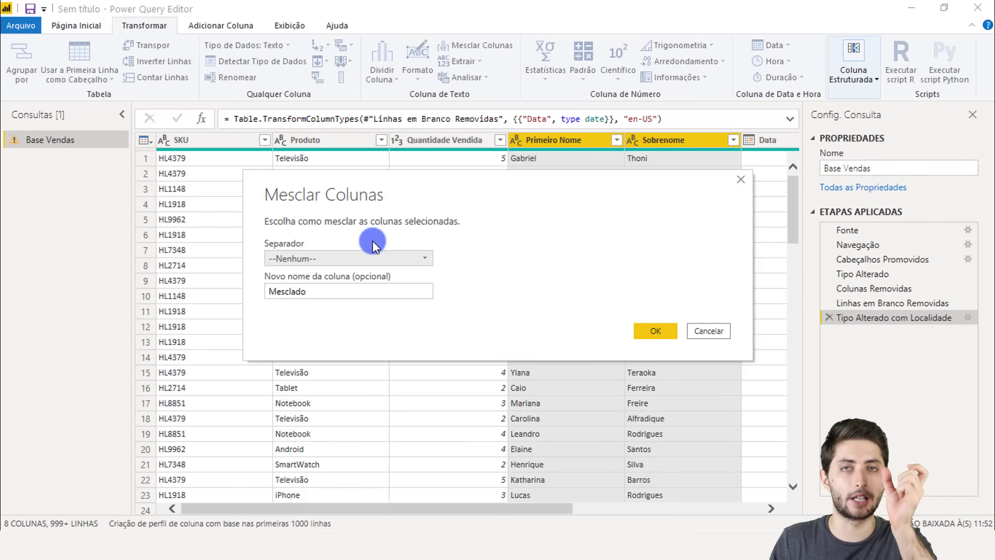
{"action": "left_click", "coordinate": [366, 258]}
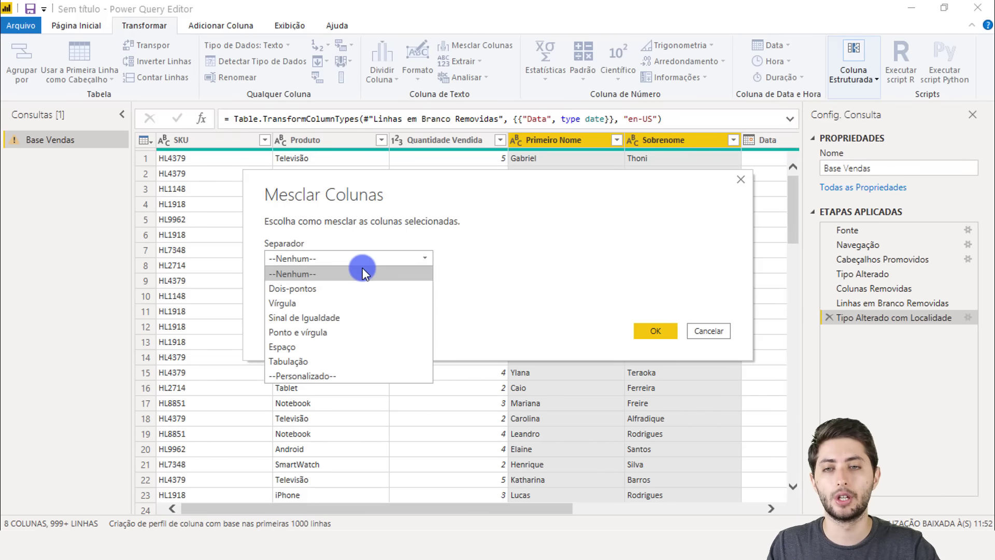
{"action": "left_click", "coordinate": [314, 346]}
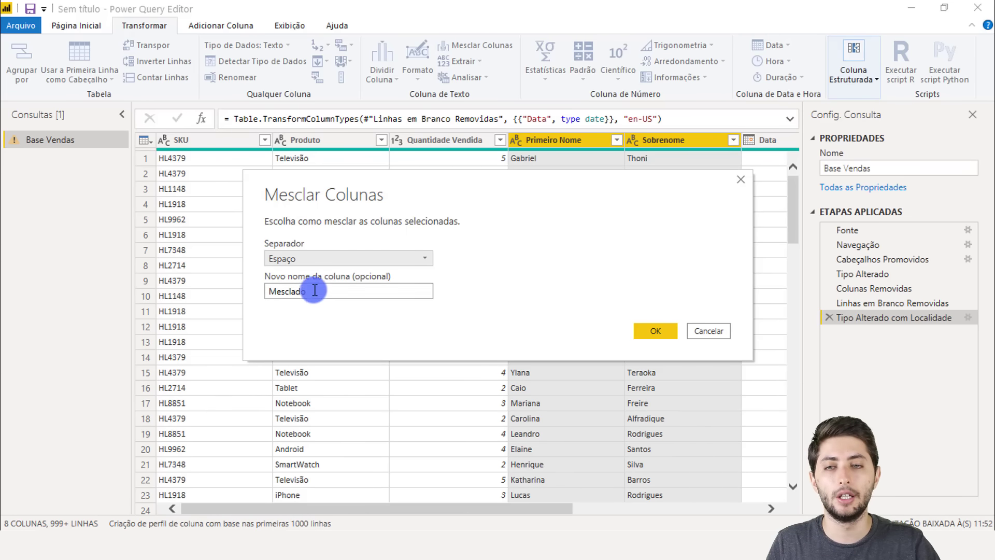
{"action": "double_click", "coordinate": [340, 291]}
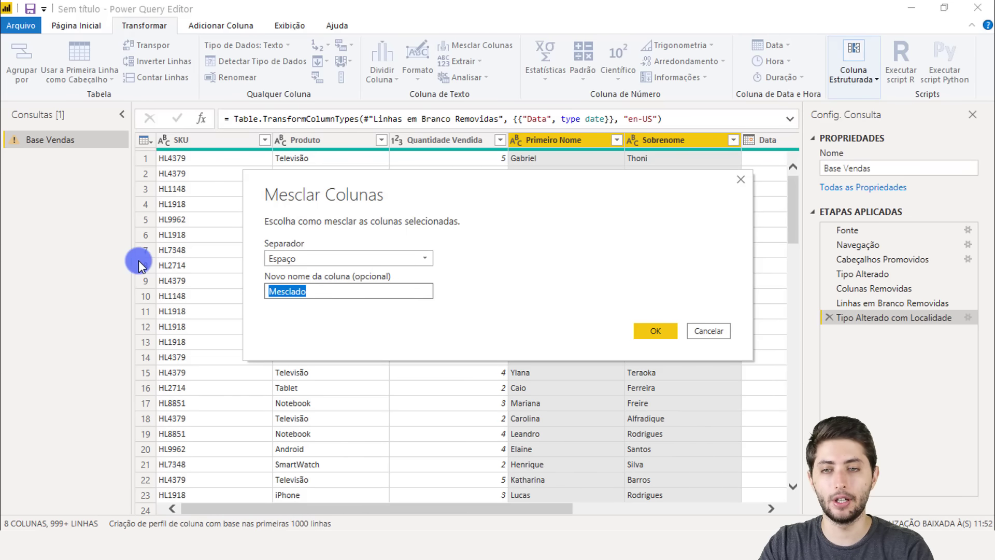
{"action": "type", "text": "Nome Complto"}
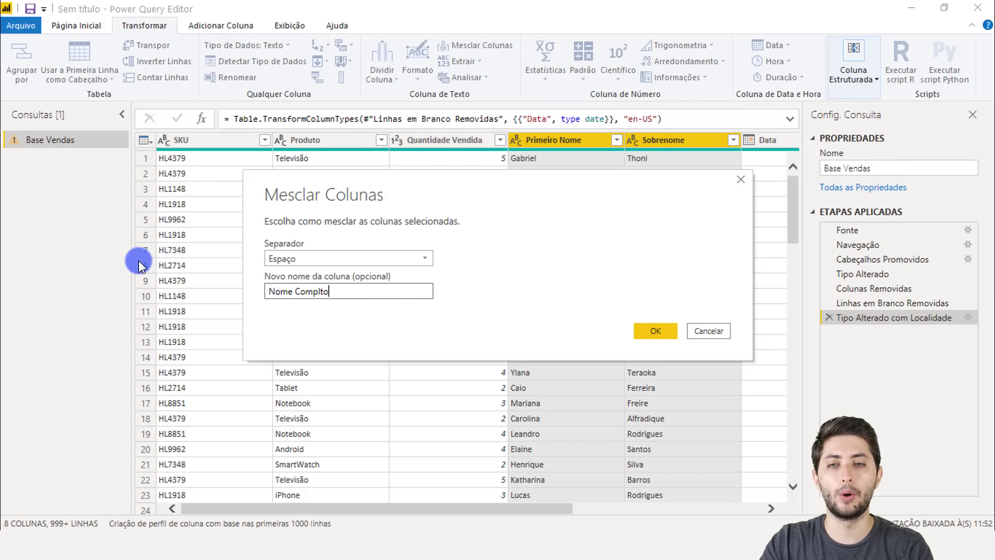
{"action": "key", "text": "BackSpace"}
{"action": "key", "text": "BackSpace"}
{"action": "type", "text": "eto"}
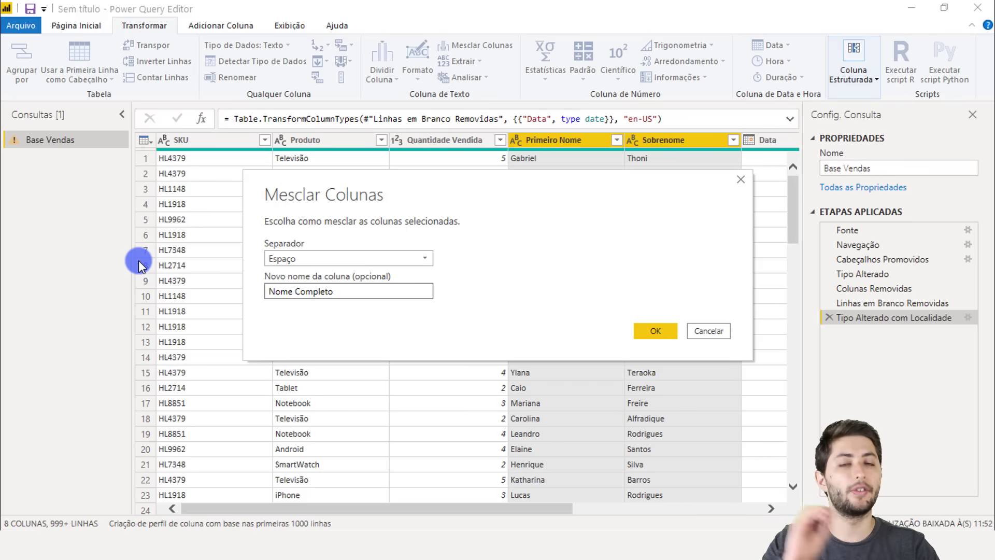
{"action": "left_click", "coordinate": [649, 332]}
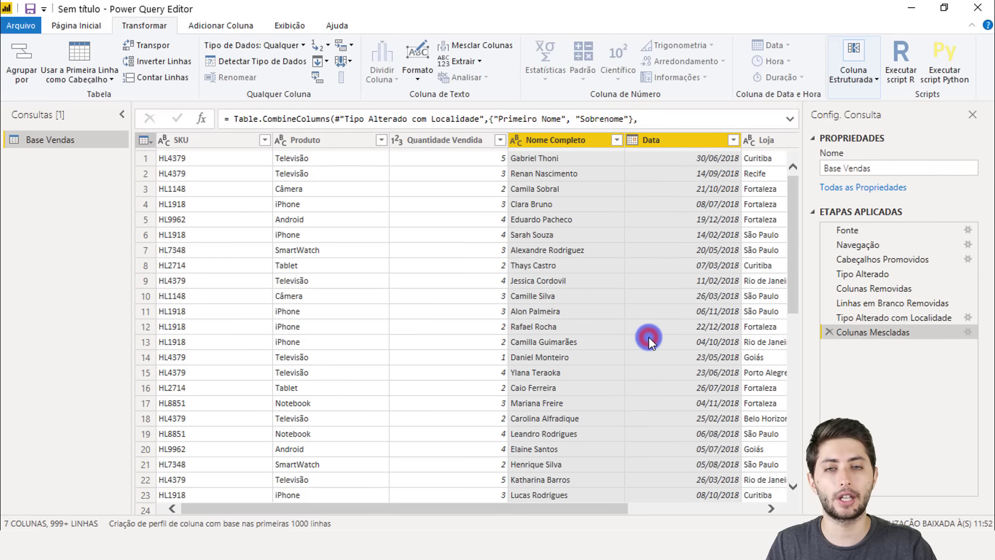
{"action": "left_click", "coordinate": [549, 136]}
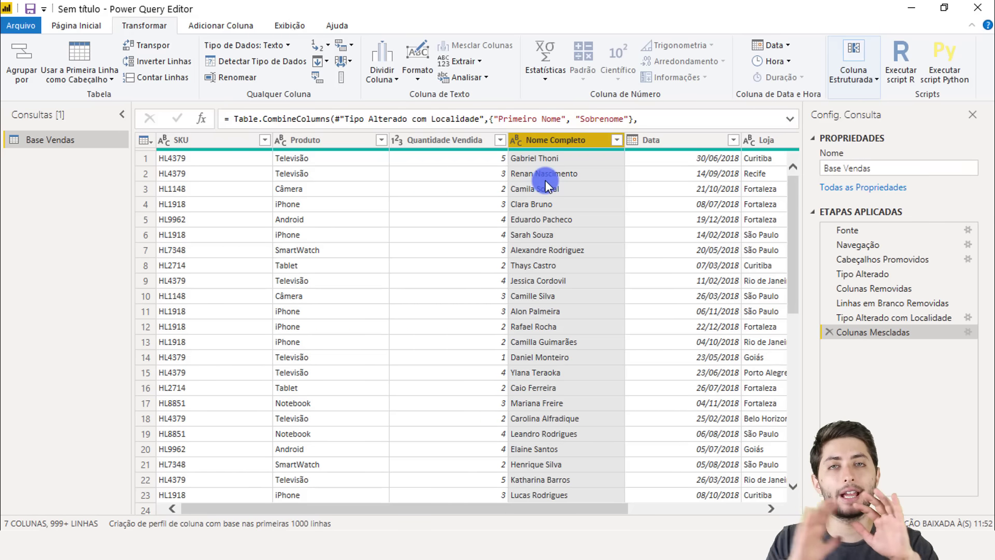
Step: Close the query editor, applying the changes to the model, and show the Base Vendas table in the data view
{"action": "left_click", "coordinate": [83, 24]}
{"action": "left_click", "coordinate": [26, 55]}
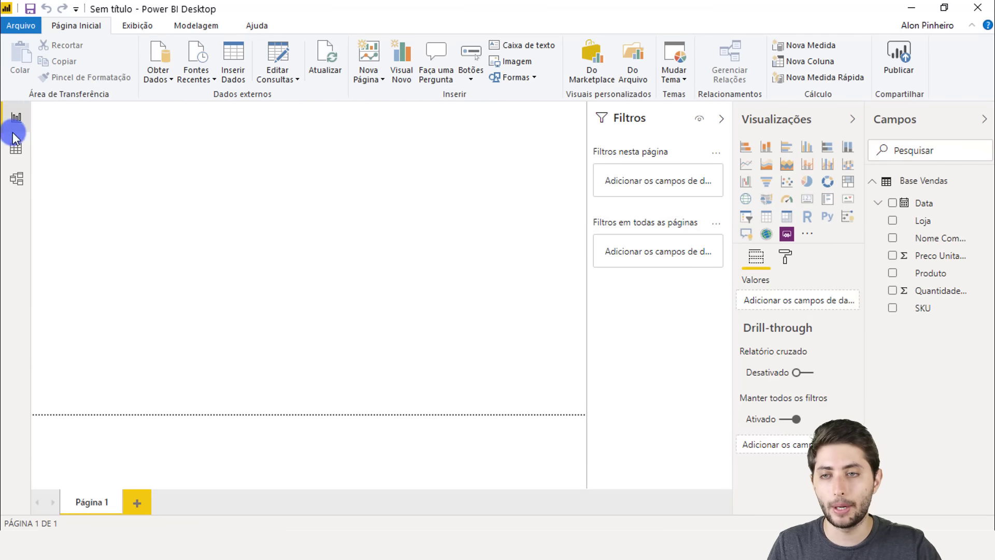
{"action": "left_click", "coordinate": [16, 151]}
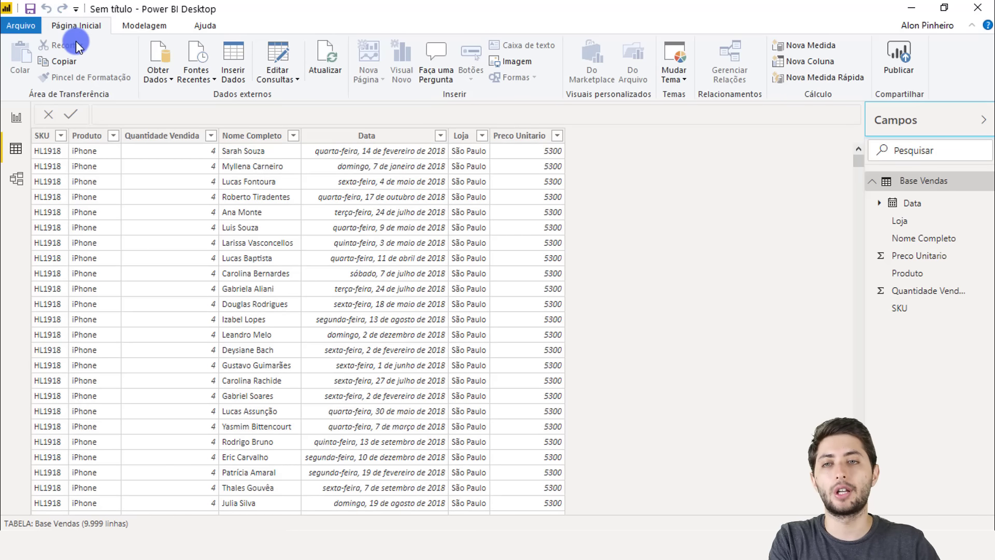
Step: Import the Devoluções 2019 sheet from the Base Devoluções Excel workbook and open it for transformation in the query editor
{"action": "left_click", "coordinate": [152, 53]}
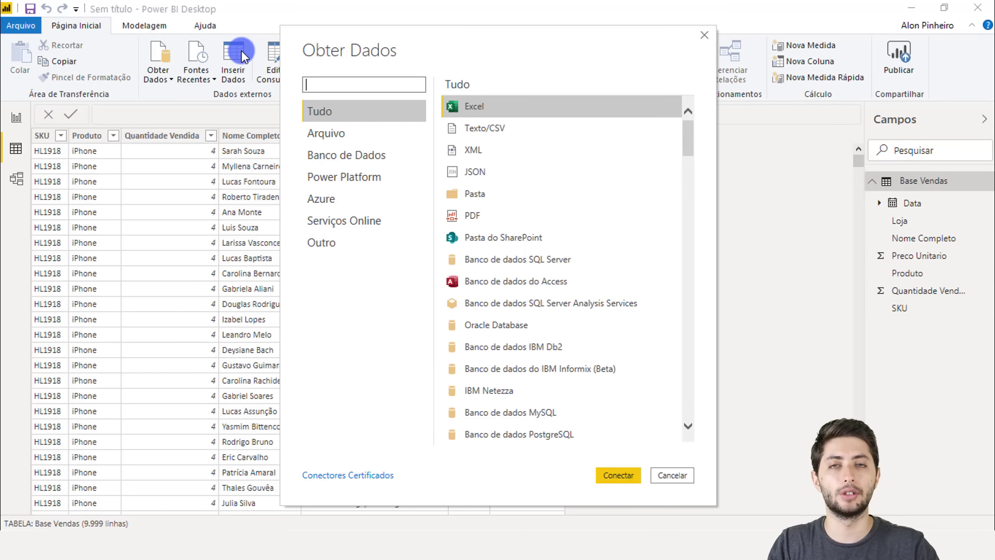
{"action": "left_click", "coordinate": [484, 104]}
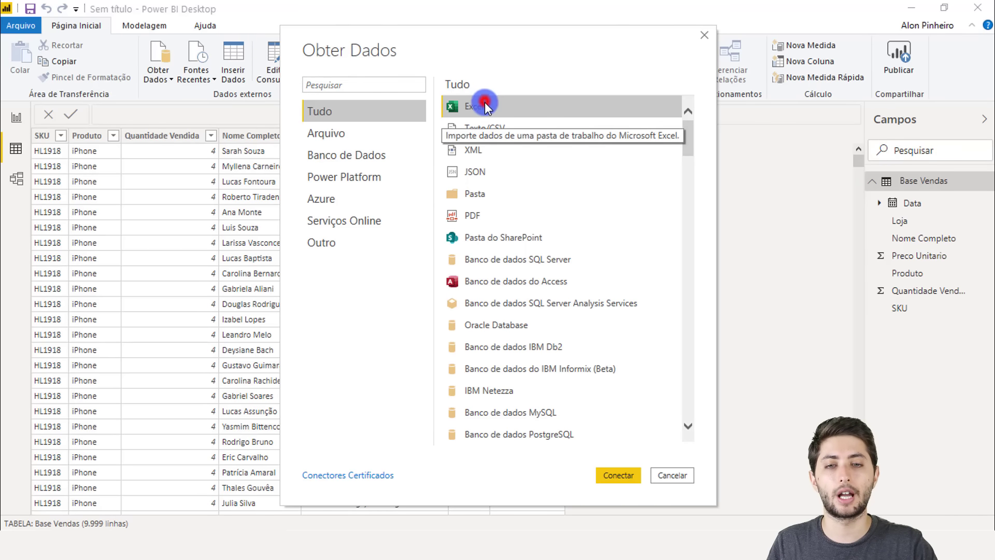
{"action": "left_click", "coordinate": [618, 477]}
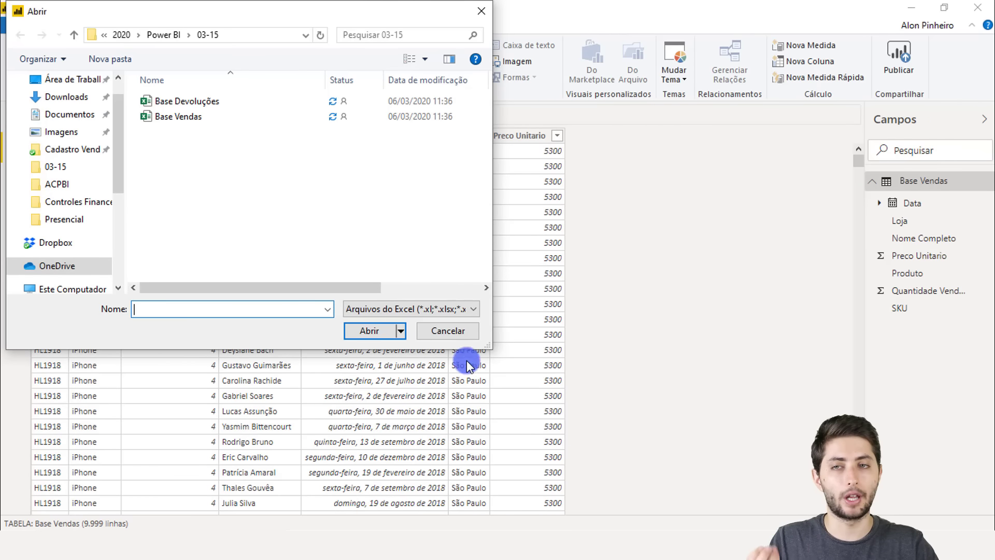
{"action": "left_click", "coordinate": [182, 102]}
{"action": "left_click", "coordinate": [366, 330]}
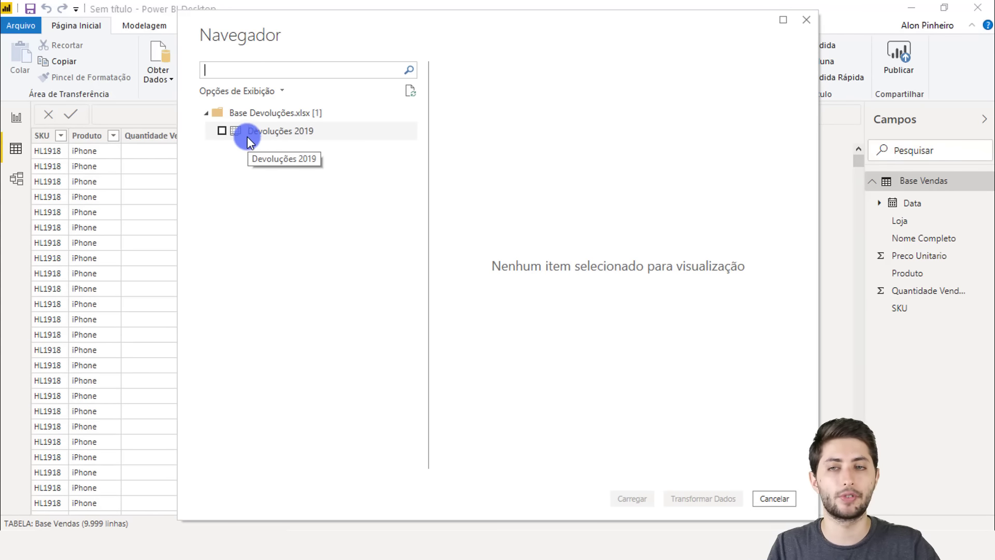
{"action": "left_click", "coordinate": [227, 130]}
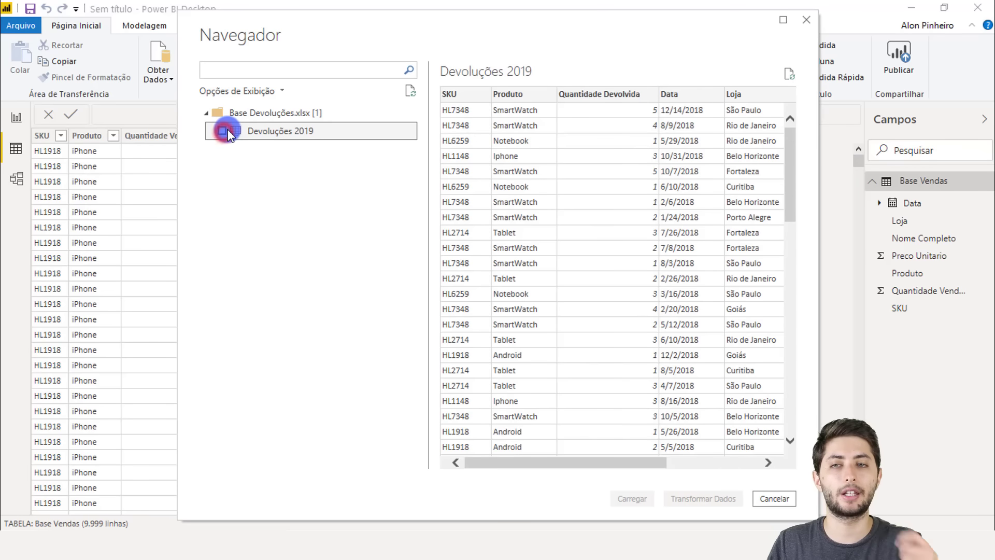
{"action": "left_click", "coordinate": [223, 130]}
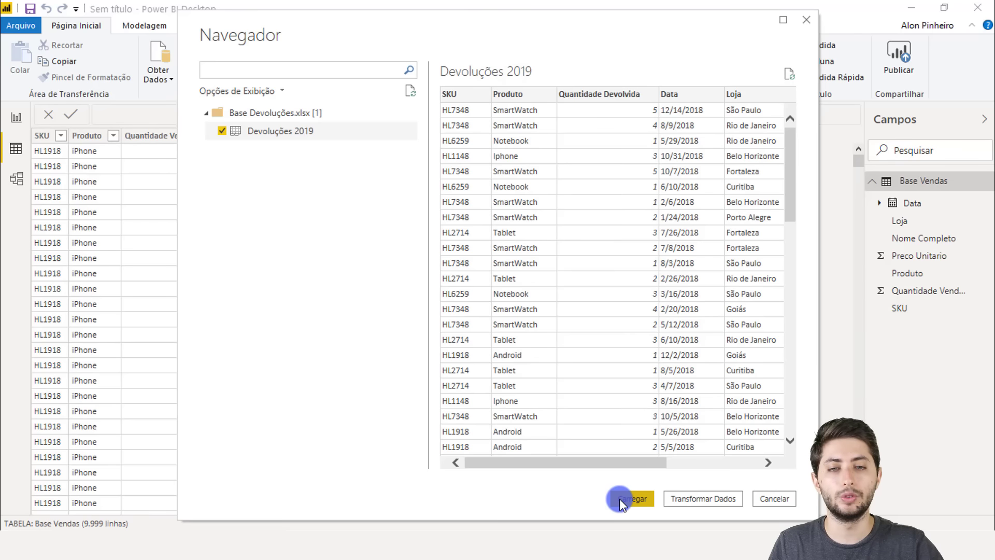
{"action": "left_click", "coordinate": [688, 500]}
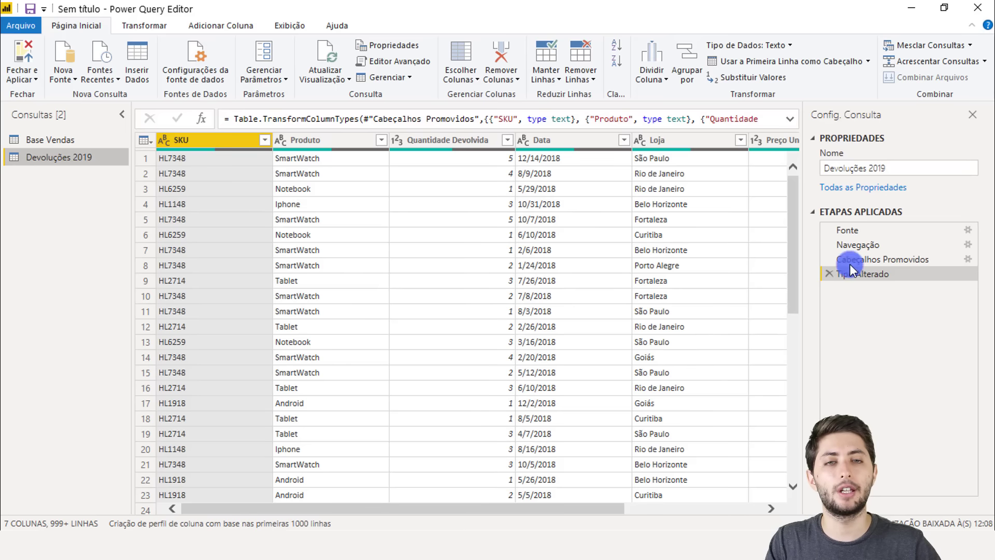
Step: Rename the Devoluções 2019 query as Base Devoluções
{"action": "left_click", "coordinate": [891, 168]}
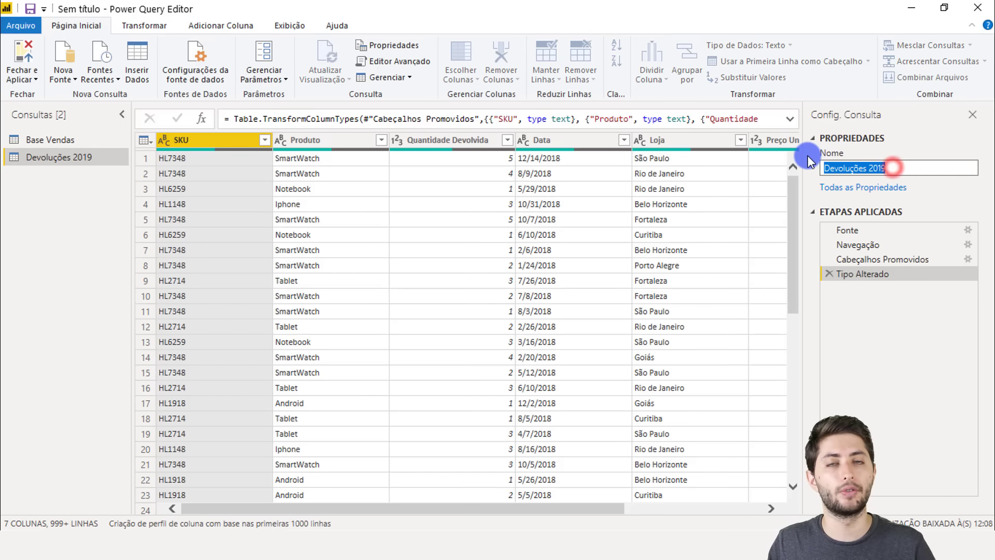
{"action": "type", "text": "Base"}
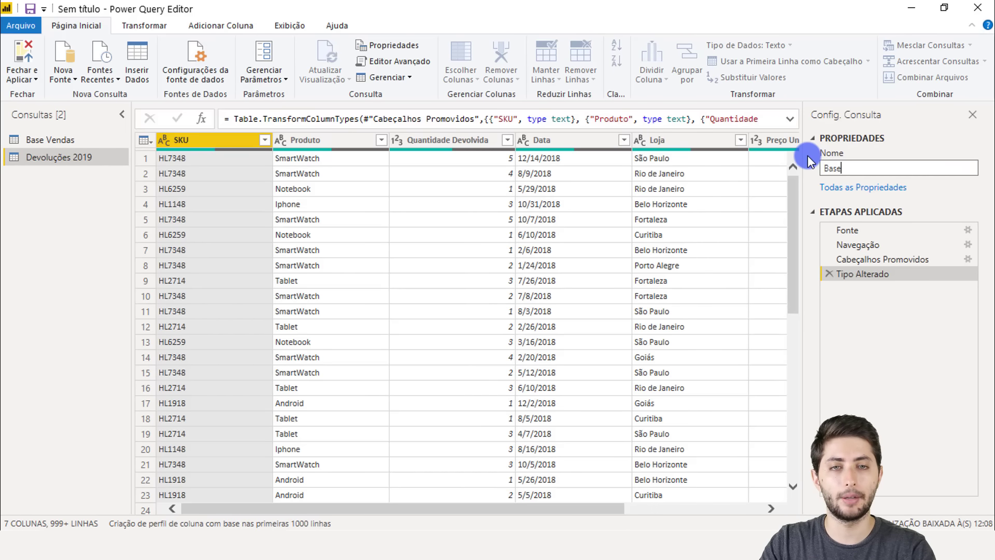
{"action": "type", "text": " Devoluções"}
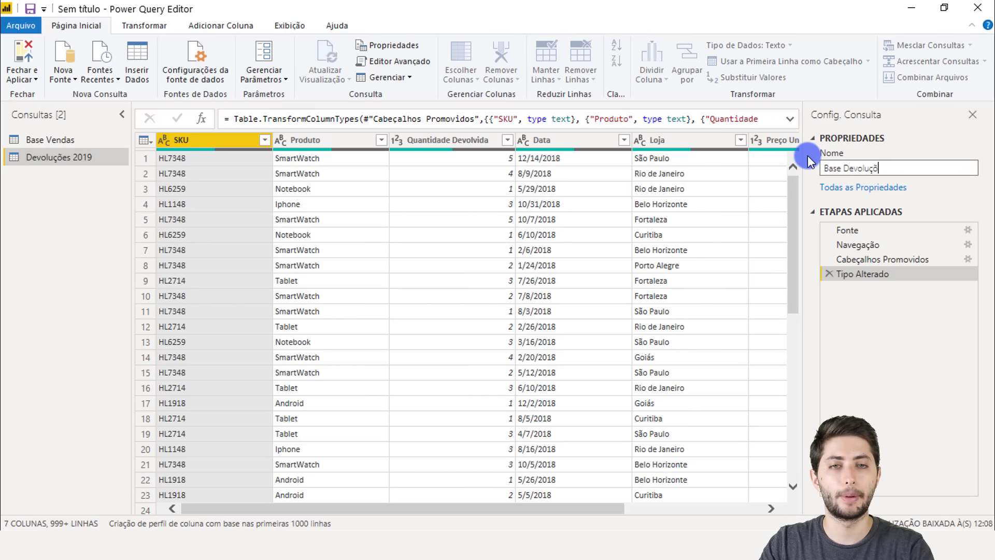
{"action": "key", "text": "Return"}
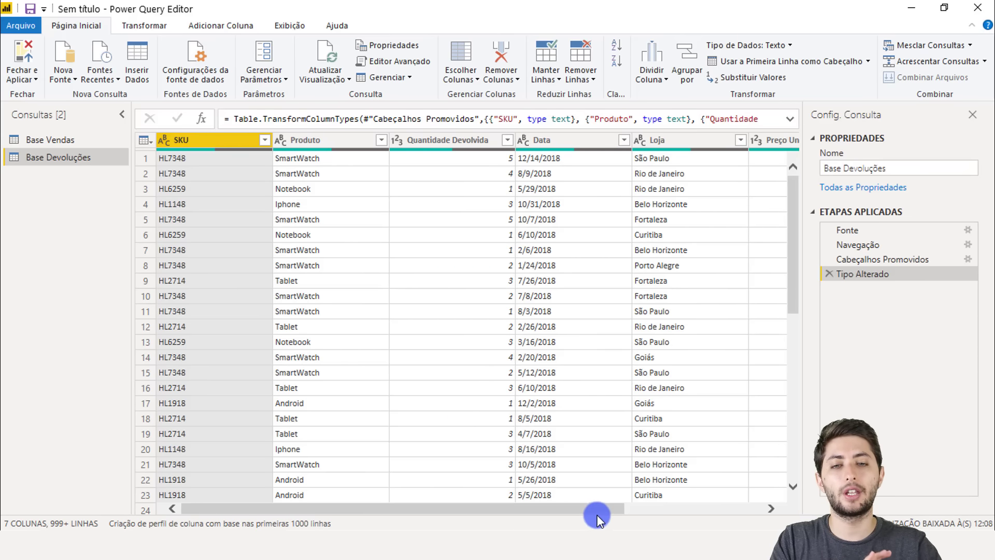
Step: Remove the empty Column7 from the Base Devoluções query
{"action": "left_click_drag", "start_coordinate": [597, 514], "coordinate": [736, 510]}
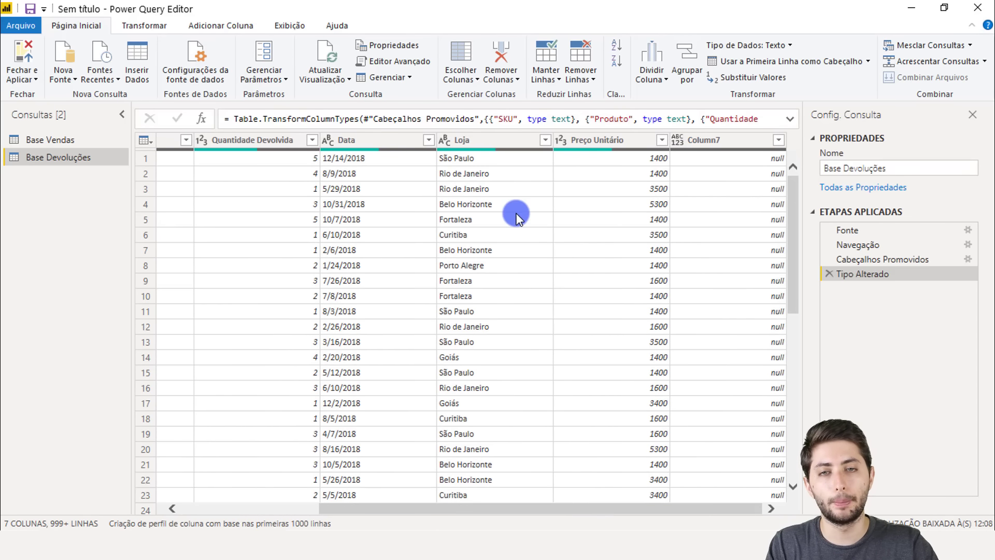
{"action": "left_click", "coordinate": [697, 139]}
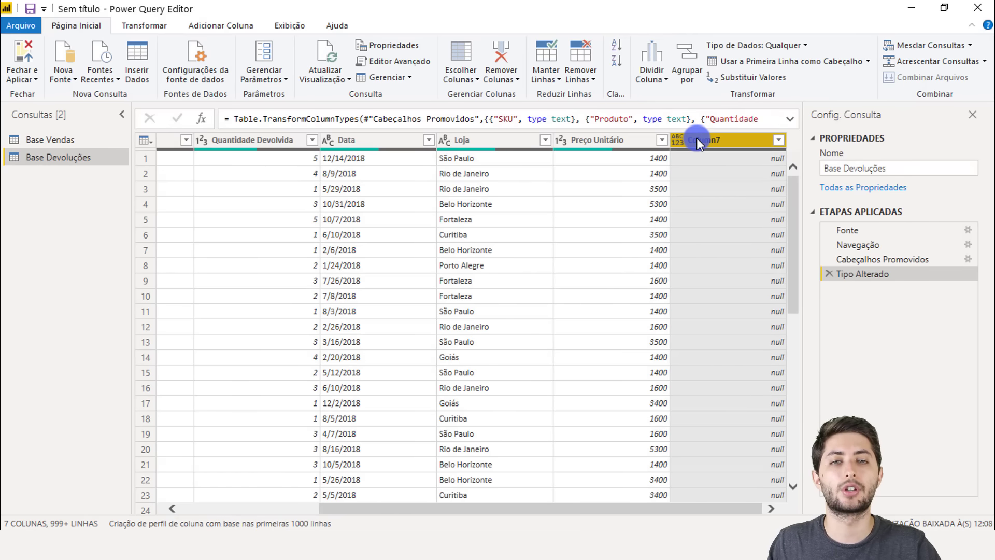
{"action": "right_click", "coordinate": [705, 139]}
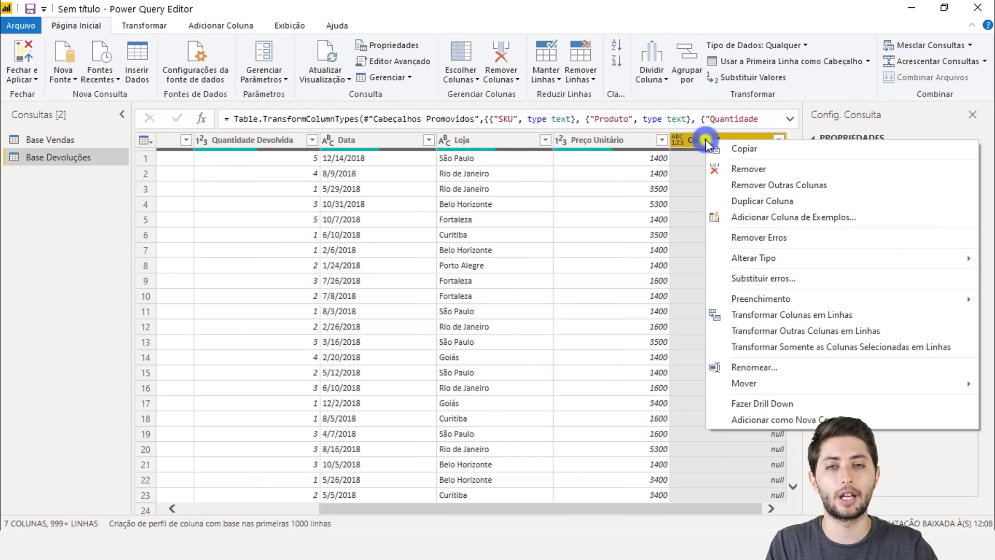
{"action": "left_click", "coordinate": [728, 164]}
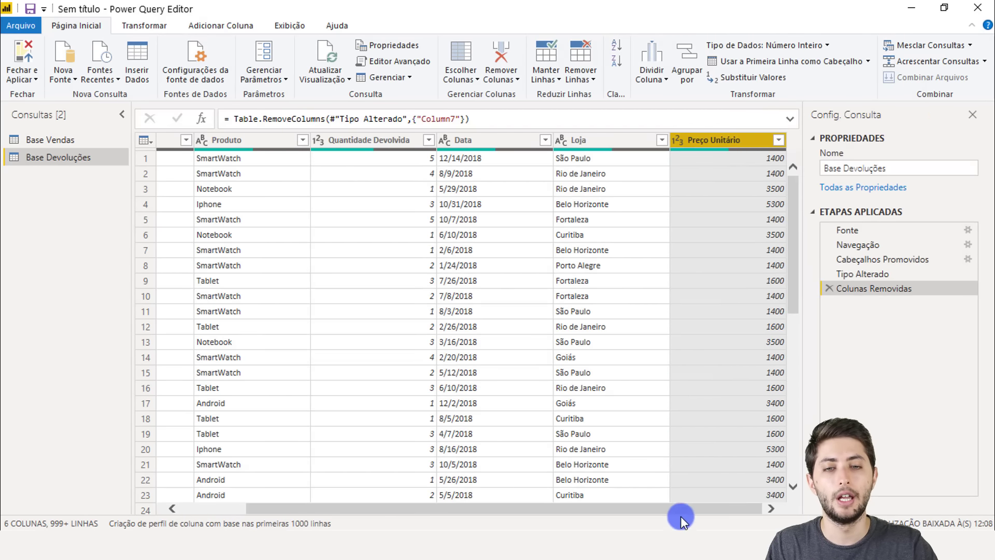
Step: Remove the blank rows from the Base Devoluções query
{"action": "left_click_drag", "start_coordinate": [678, 509], "coordinate": [521, 469]}
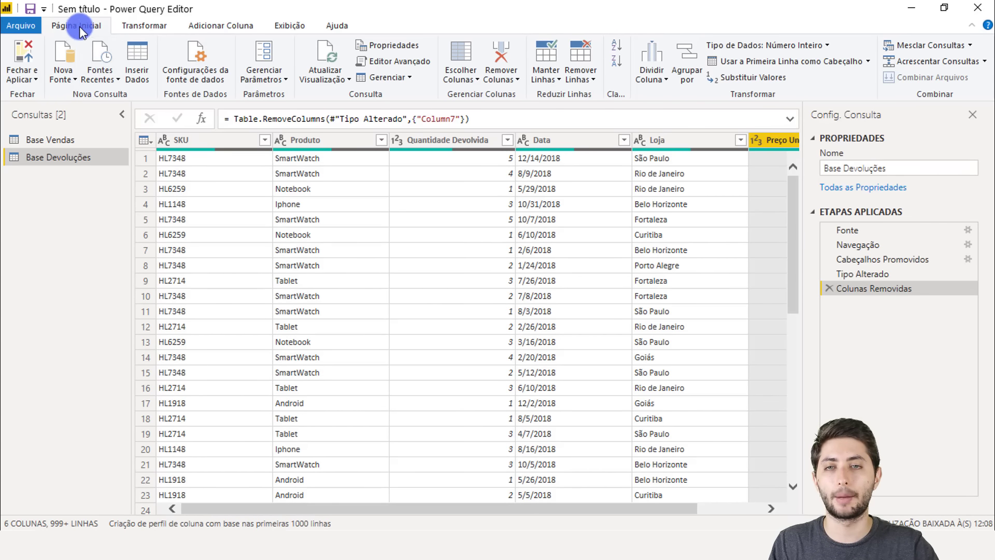
{"action": "left_click", "coordinate": [590, 75]}
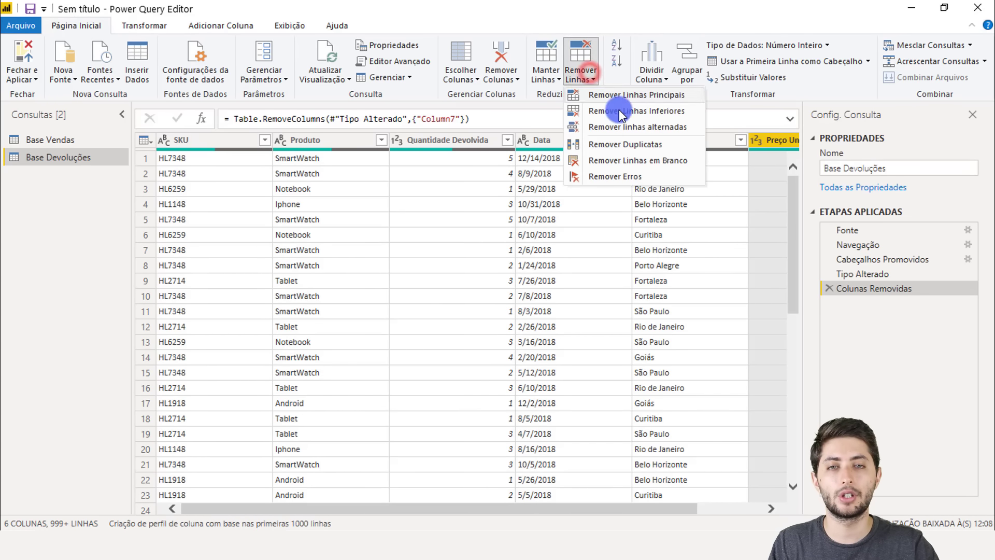
{"action": "left_click", "coordinate": [639, 161]}
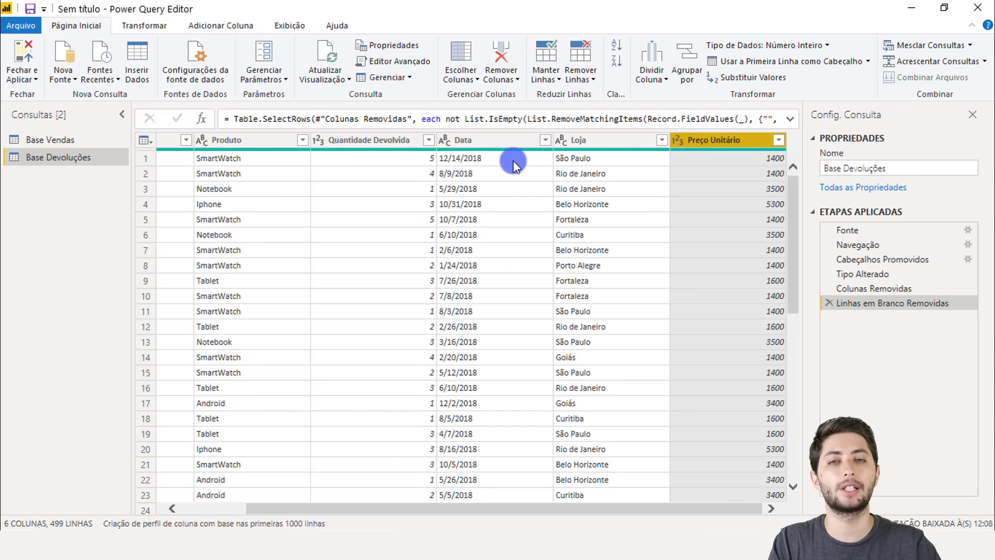
Step: Change the Data column of Base Devoluções to the Data type using the locale Inglês (Estados Unidos)
{"action": "left_click", "coordinate": [491, 138]}
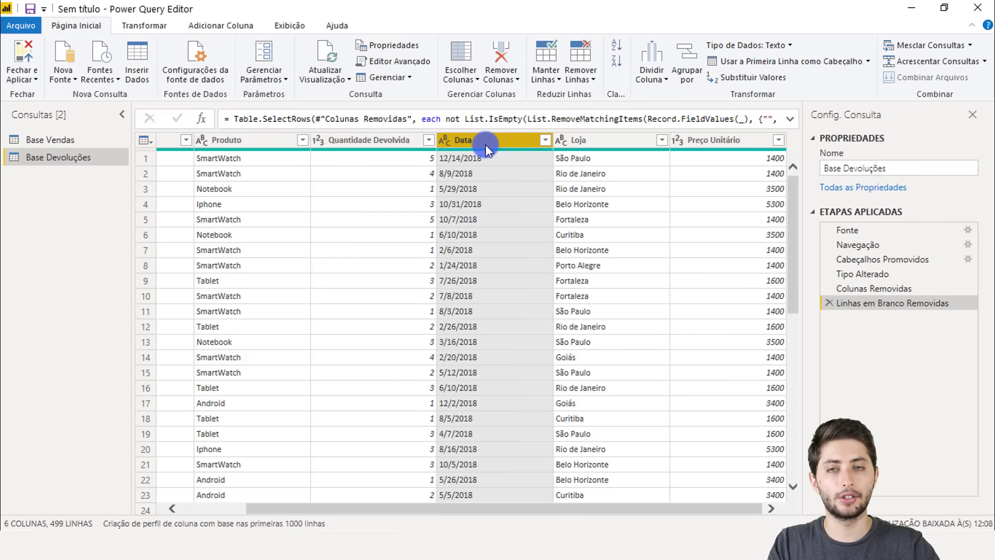
{"action": "right_click", "coordinate": [485, 144]}
{"action": "mouse_move", "coordinate": [564, 285]}
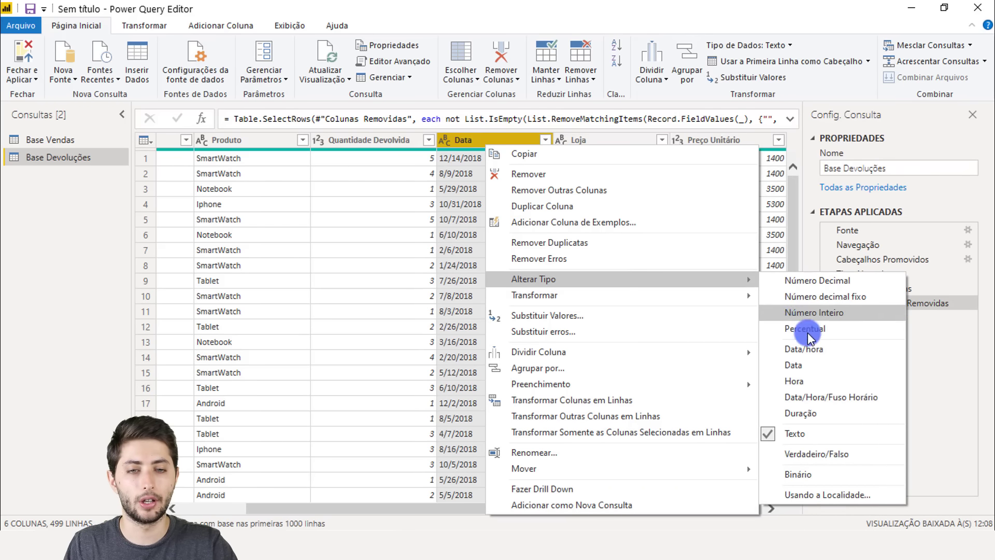
{"action": "left_click", "coordinate": [828, 492]}
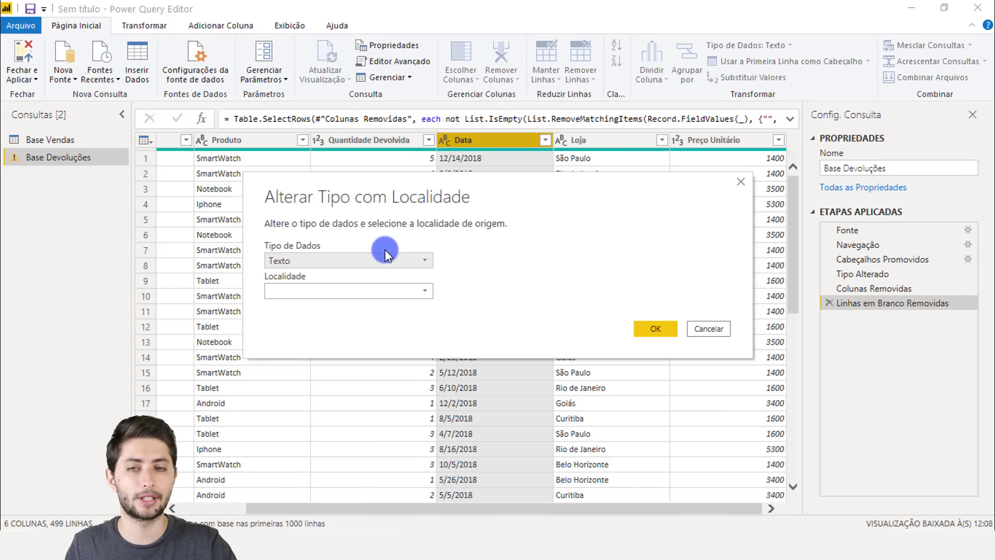
{"action": "left_click", "coordinate": [375, 260]}
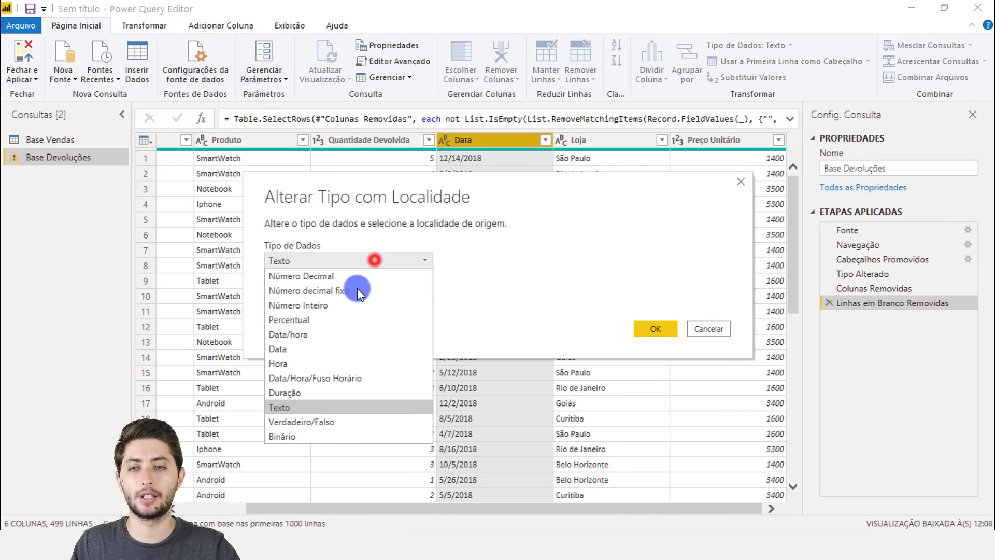
{"action": "left_click", "coordinate": [320, 347]}
{"action": "left_click", "coordinate": [309, 291]}
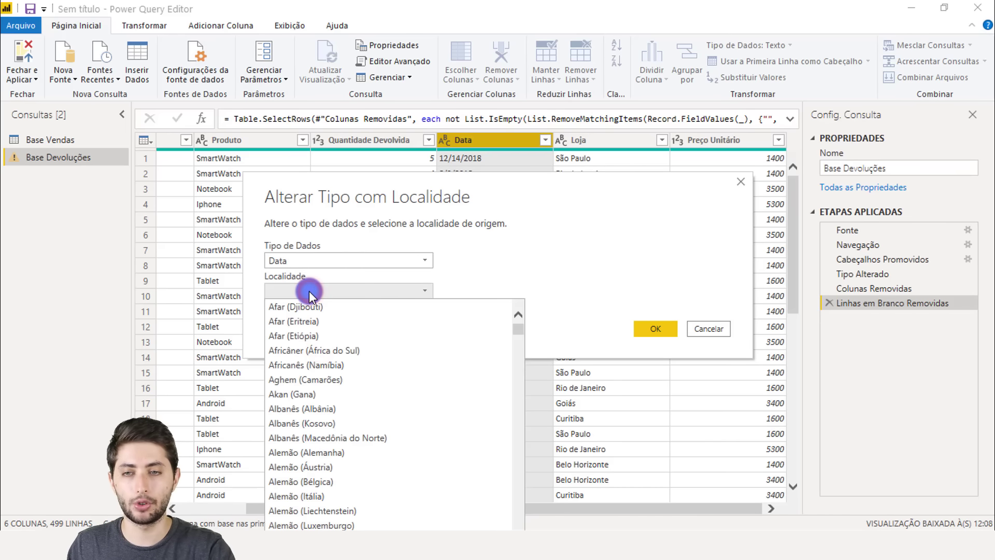
{"action": "scroll", "coordinate": [415, 417], "scroll_direction": "down", "scroll_amount": 10}
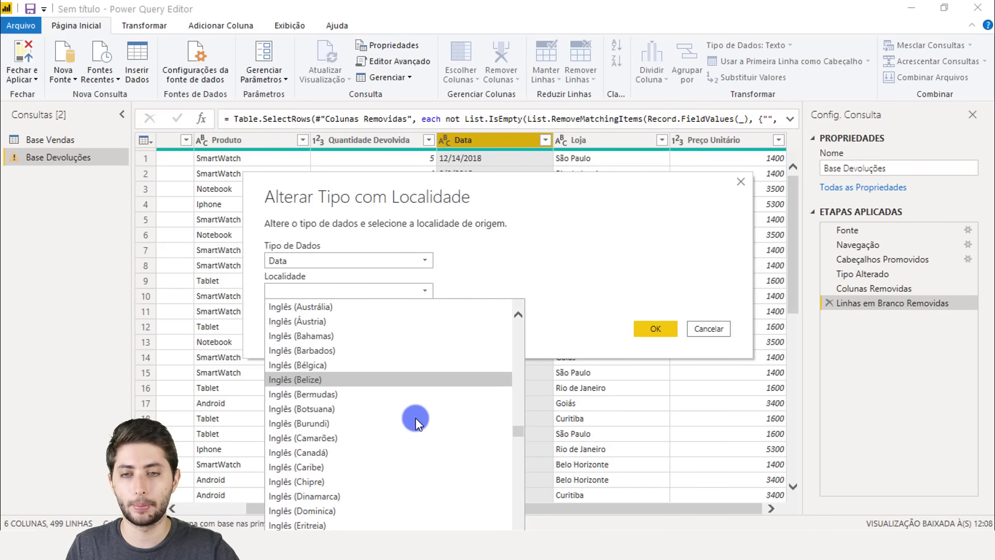
{"action": "scroll", "coordinate": [403, 404], "scroll_direction": "down", "scroll_amount": 5}
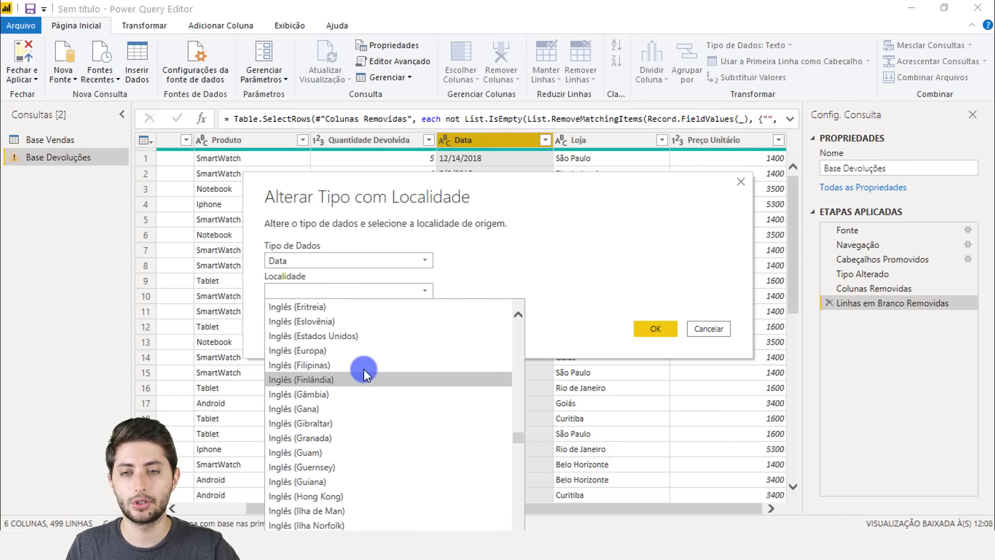
{"action": "left_click", "coordinate": [348, 334]}
{"action": "left_click", "coordinate": [652, 413]}
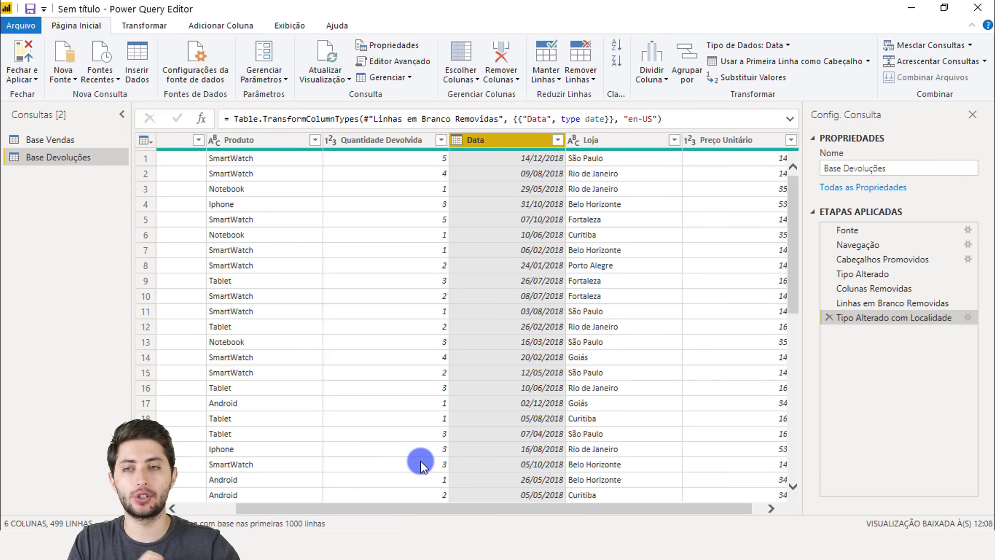
Step: Review the Base Vendas and Base Devoluções queries in turn, ending on Base Vendas
{"action": "left_click", "coordinate": [39, 141]}
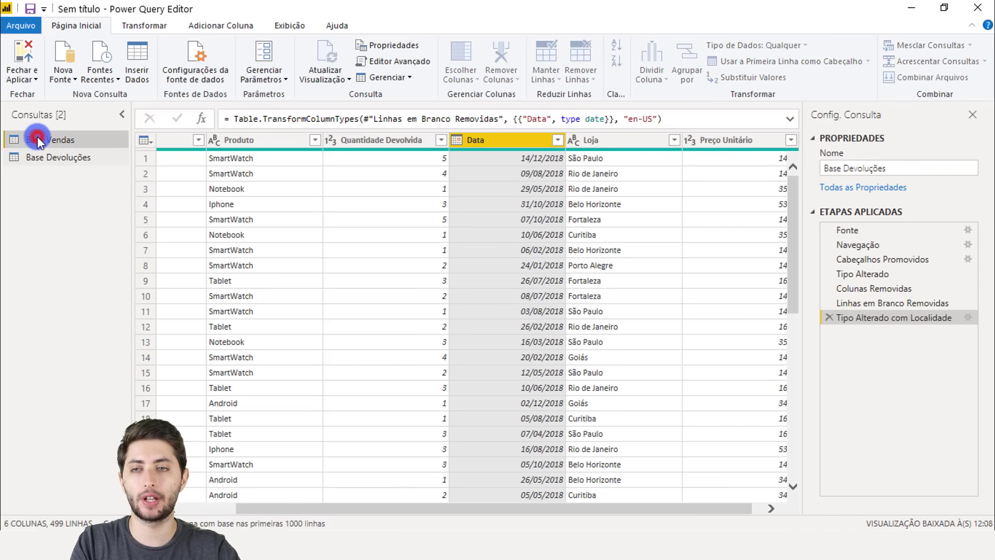
{"action": "left_click", "coordinate": [54, 160]}
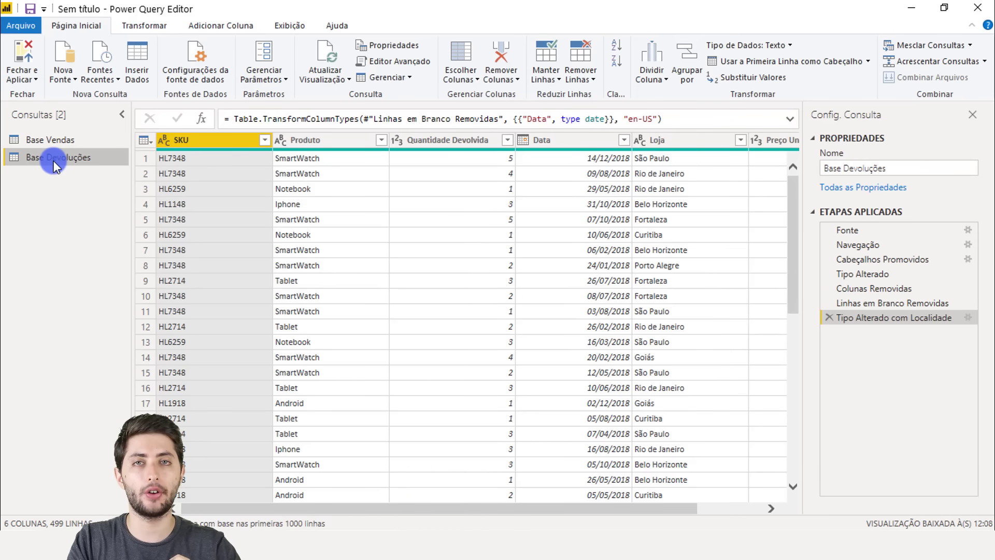
{"action": "left_click", "coordinate": [54, 146]}
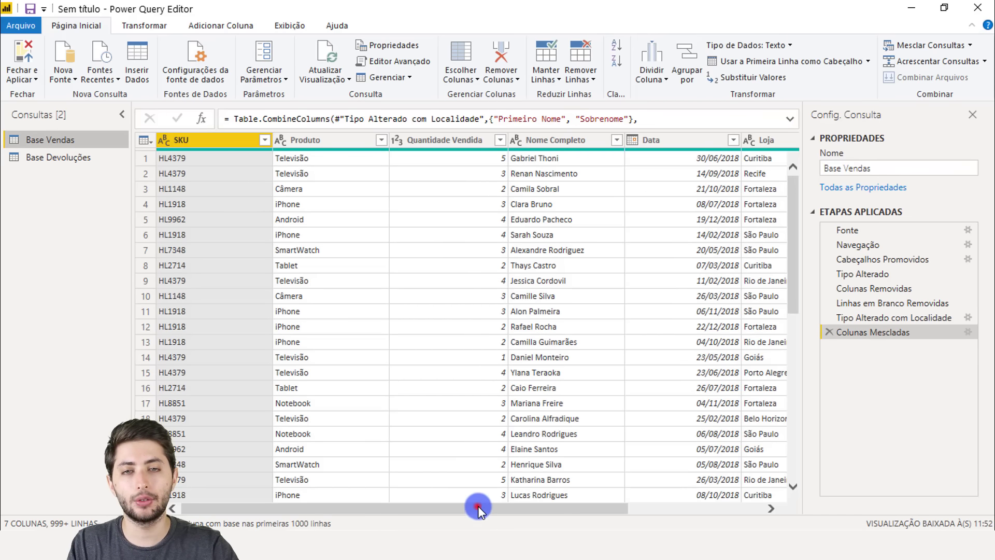
Step: Add a month-number column (Mês) to Base Vendas, extracted from the Data column, leaving the original Data column in place
{"action": "left_click_drag", "start_coordinate": [477, 507], "coordinate": [543, 267]}
{"action": "left_click", "coordinate": [584, 140]}
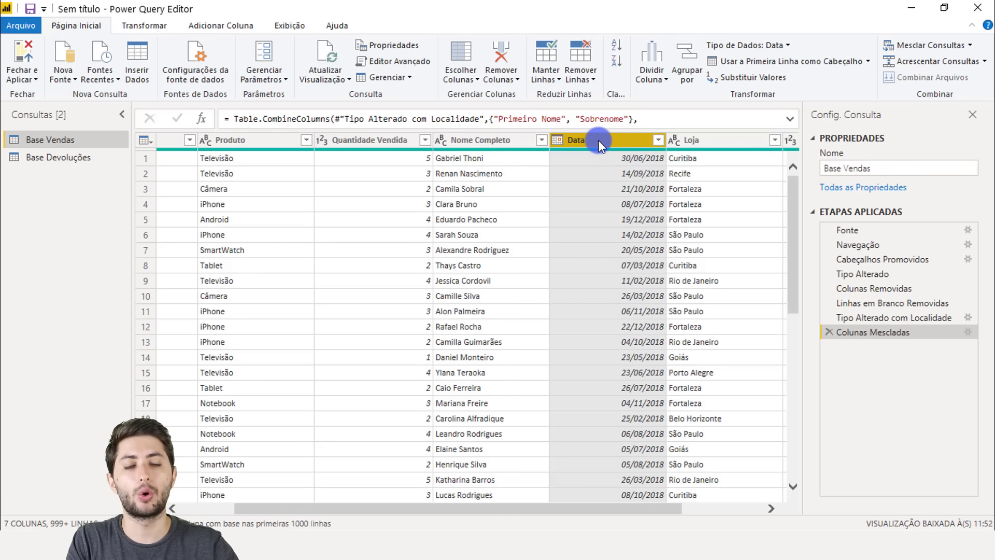
{"action": "left_click", "coordinate": [141, 22]}
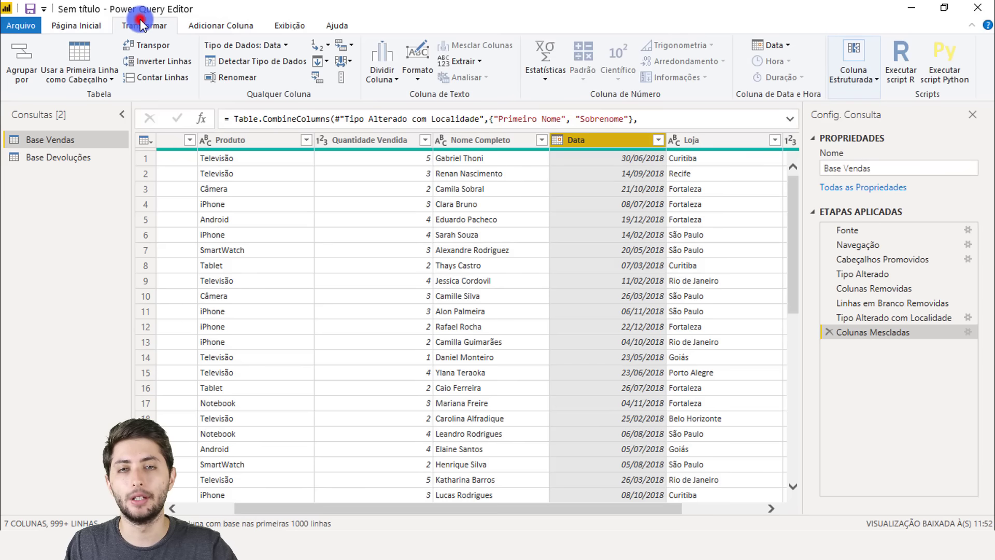
{"action": "left_click", "coordinate": [203, 33]}
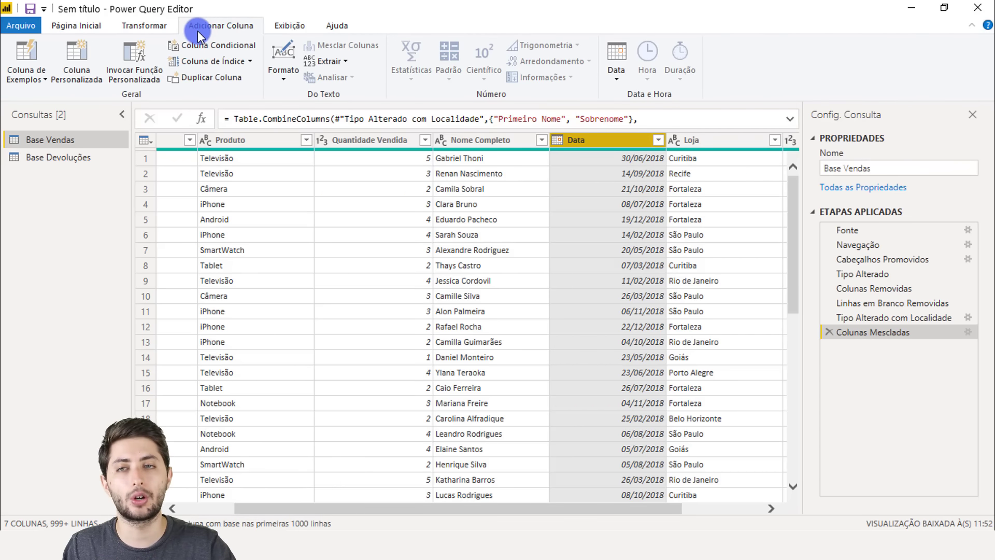
{"action": "left_click", "coordinate": [161, 32]}
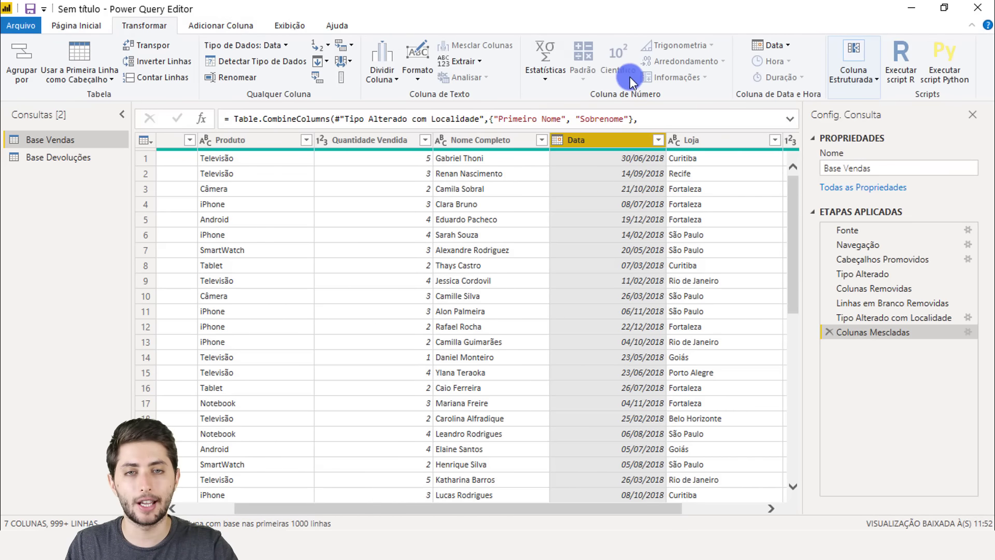
{"action": "left_click", "coordinate": [758, 46]}
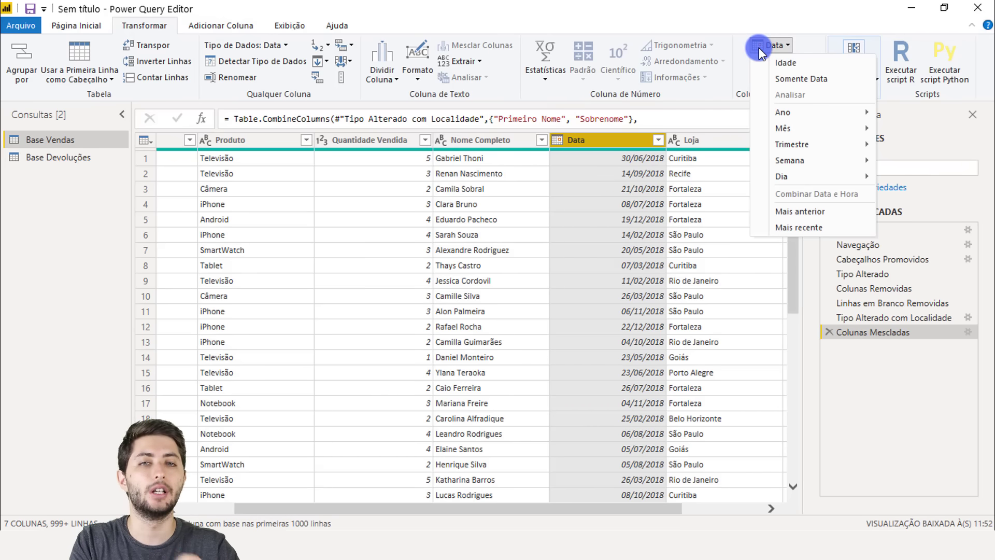
{"action": "left_click", "coordinate": [758, 47]}
{"action": "left_click", "coordinate": [220, 25]}
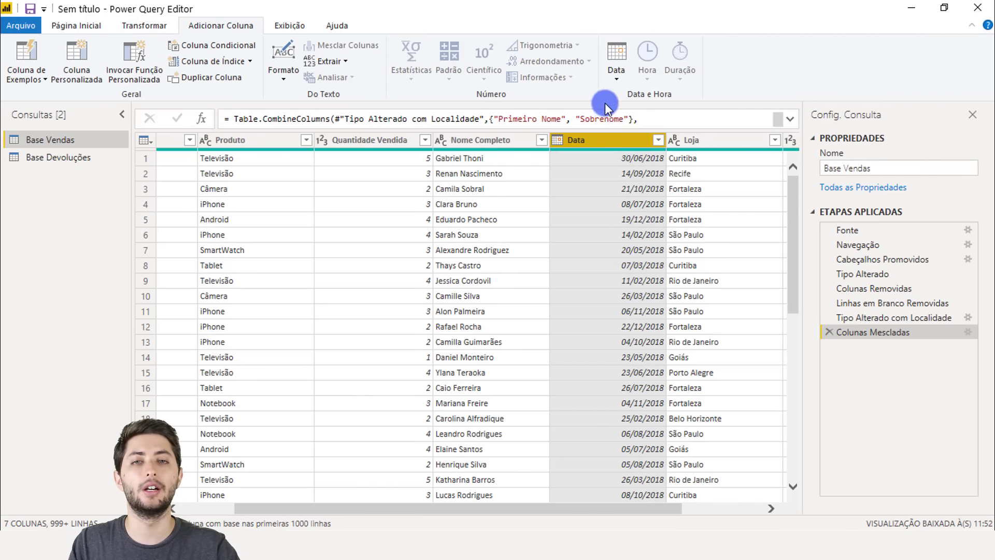
{"action": "left_click", "coordinate": [614, 73]}
{"action": "left_click", "coordinate": [616, 77]}
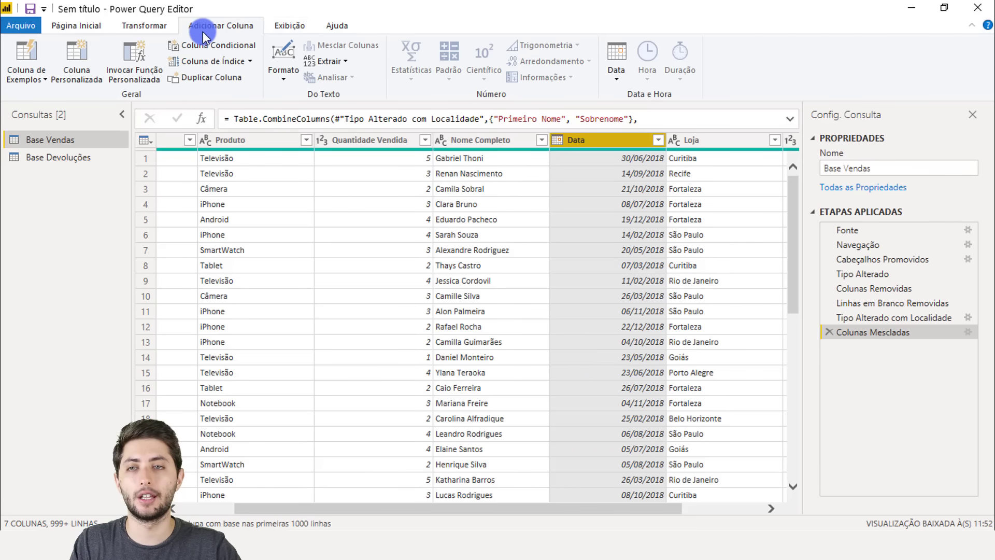
{"action": "left_click", "coordinate": [616, 72]}
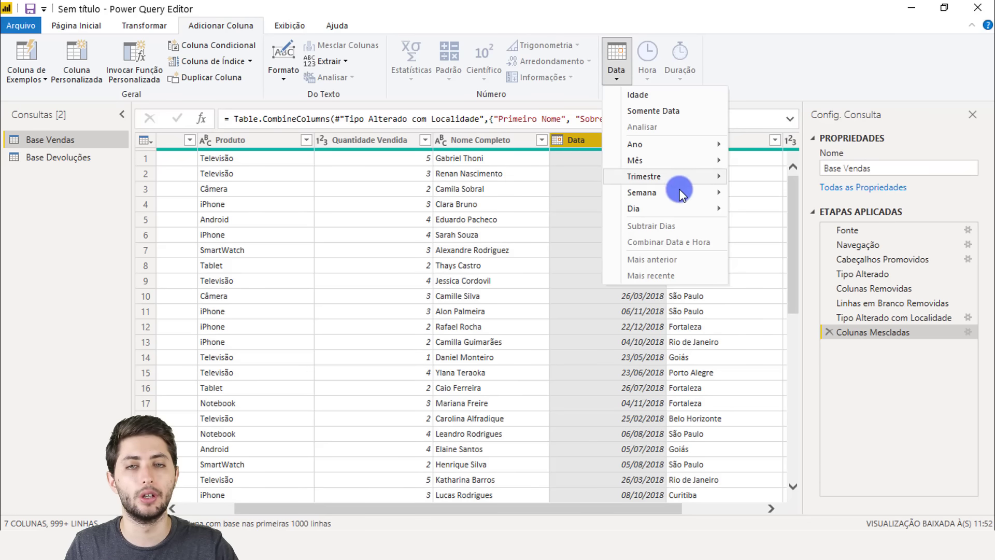
{"action": "mouse_move", "coordinate": [658, 174]}
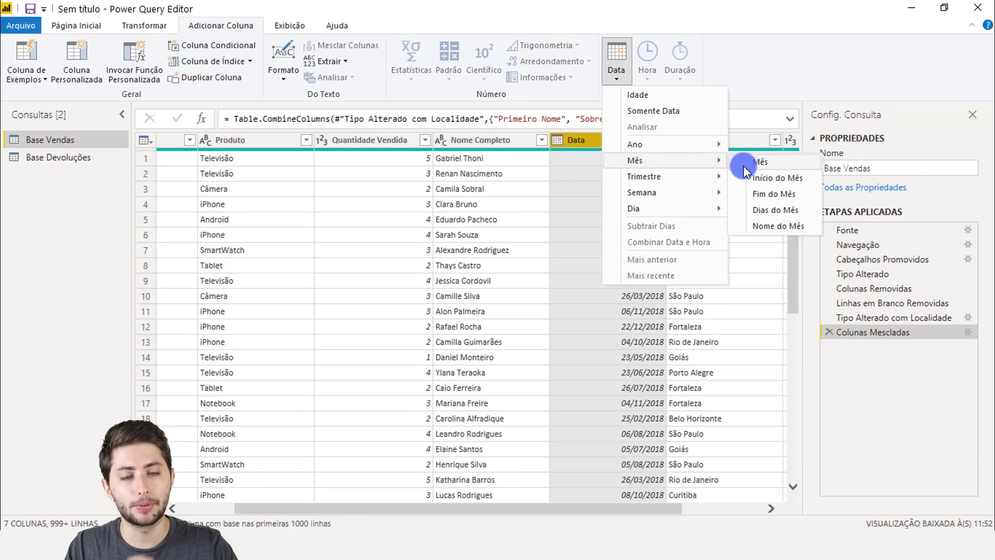
{"action": "left_click", "coordinate": [743, 165]}
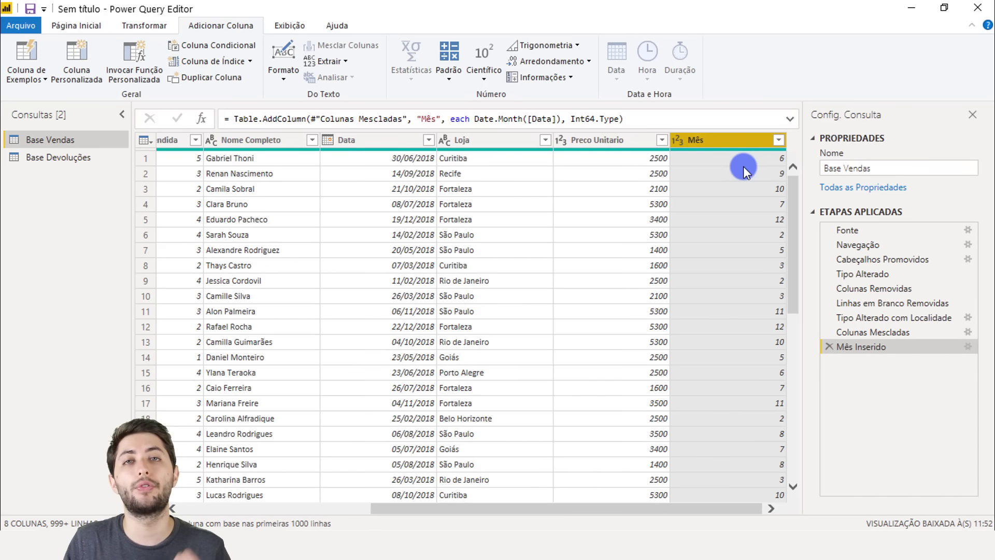
{"action": "left_click", "coordinate": [748, 170]}
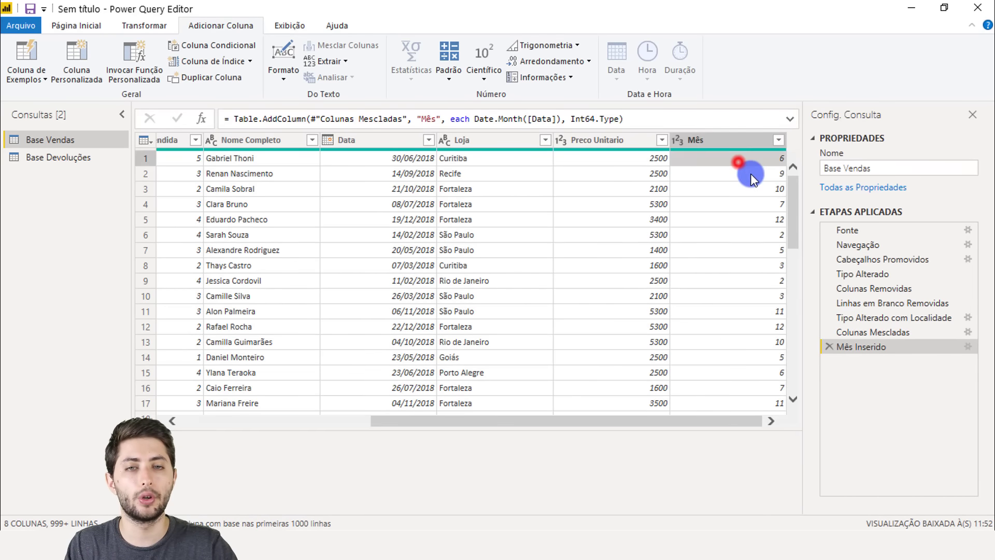
{"action": "left_click", "coordinate": [760, 189]}
{"action": "left_click", "coordinate": [738, 139]}
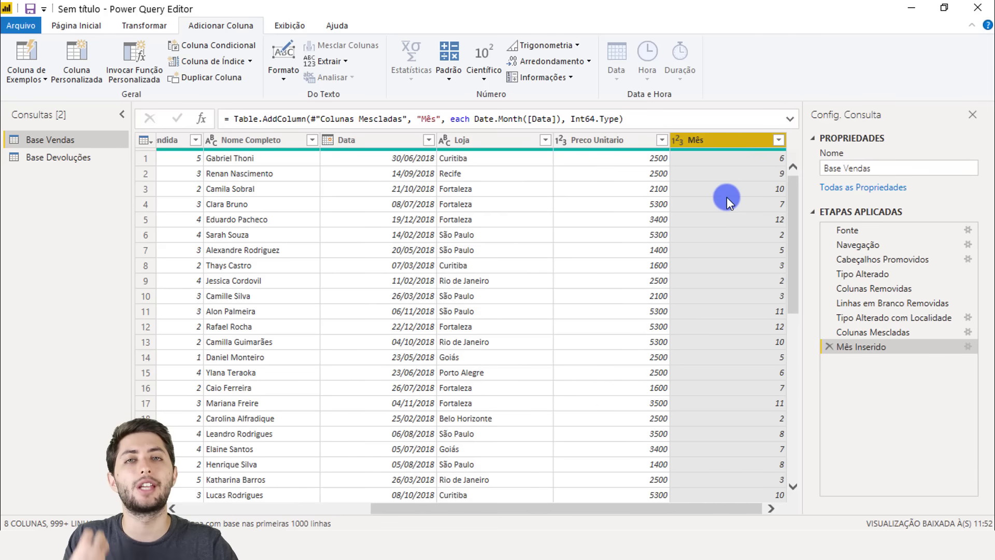
{"action": "left_click", "coordinate": [361, 140]}
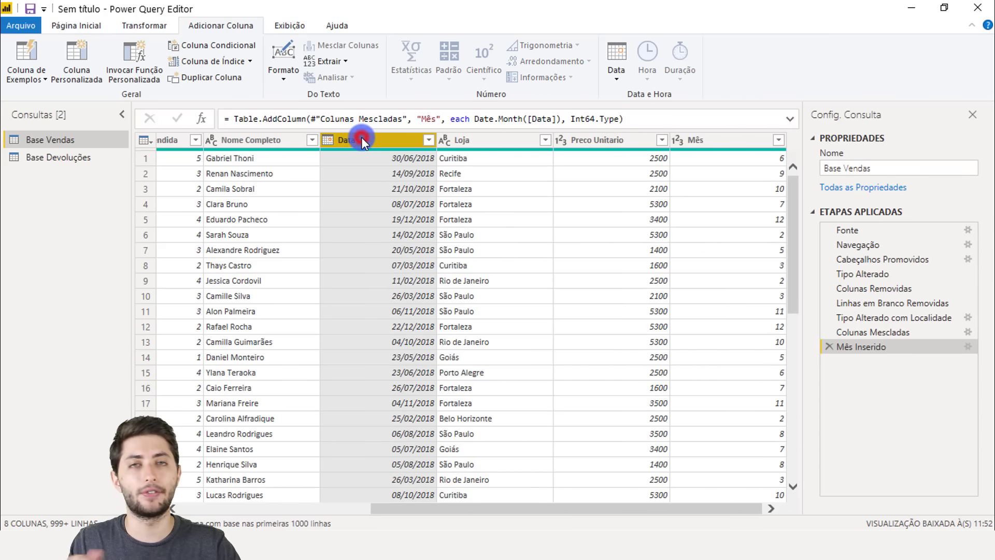
{"action": "left_click", "coordinate": [616, 80]}
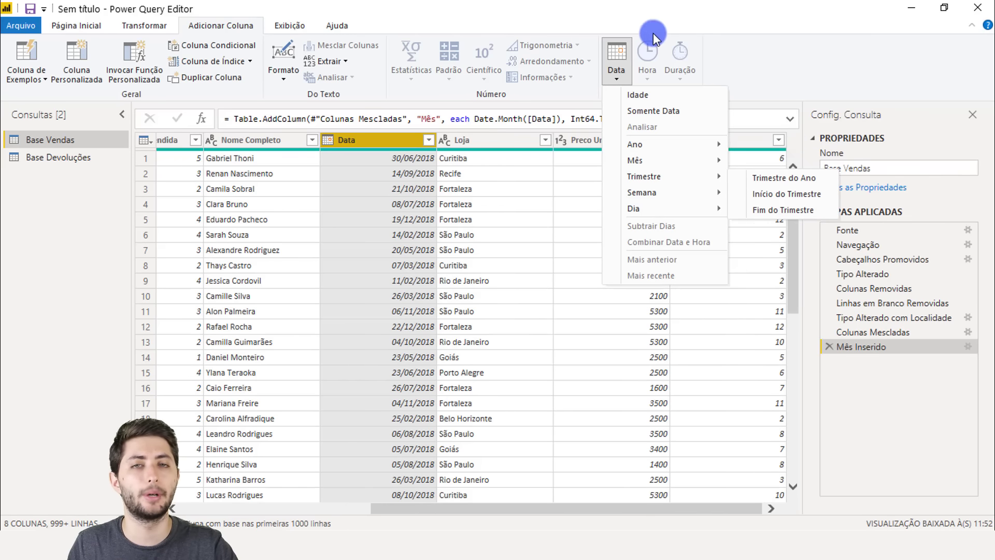
{"action": "left_click", "coordinate": [647, 10]}
Step: Close and apply the Power Query changes, and check the loaded Base Vendas and Base Devoluções tables in Power BI Desktop
{"action": "left_click", "coordinate": [57, 20]}
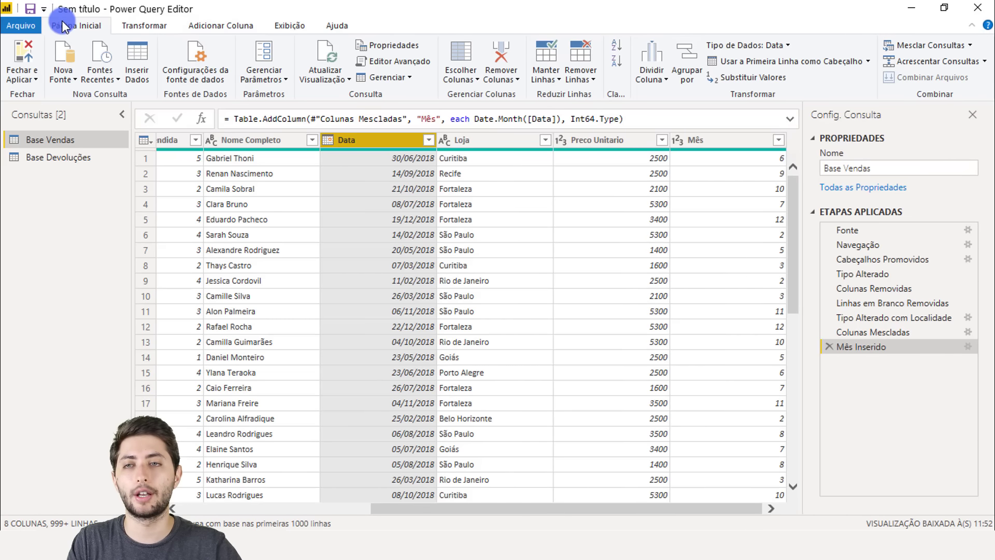
{"action": "left_click", "coordinate": [25, 52]}
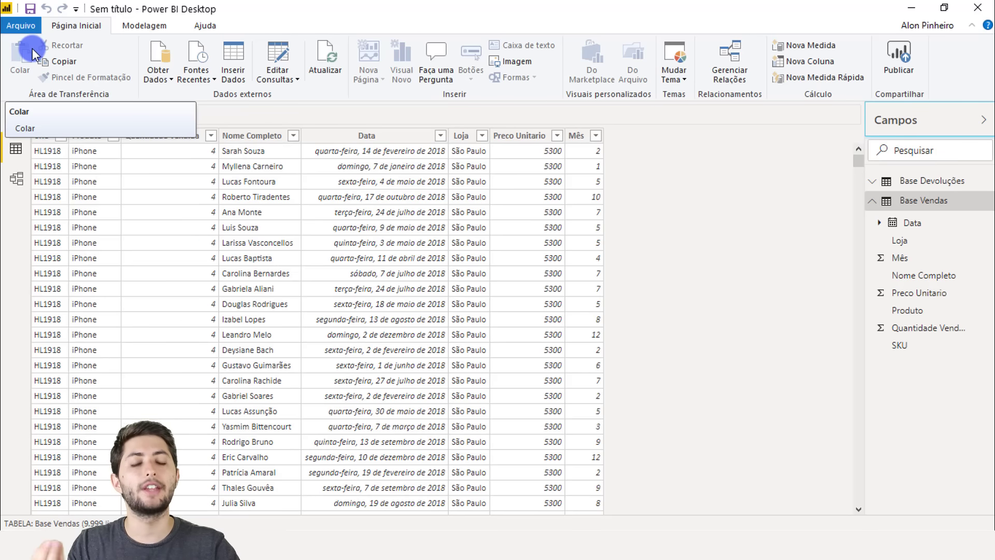
{"action": "left_click", "coordinate": [887, 204]}
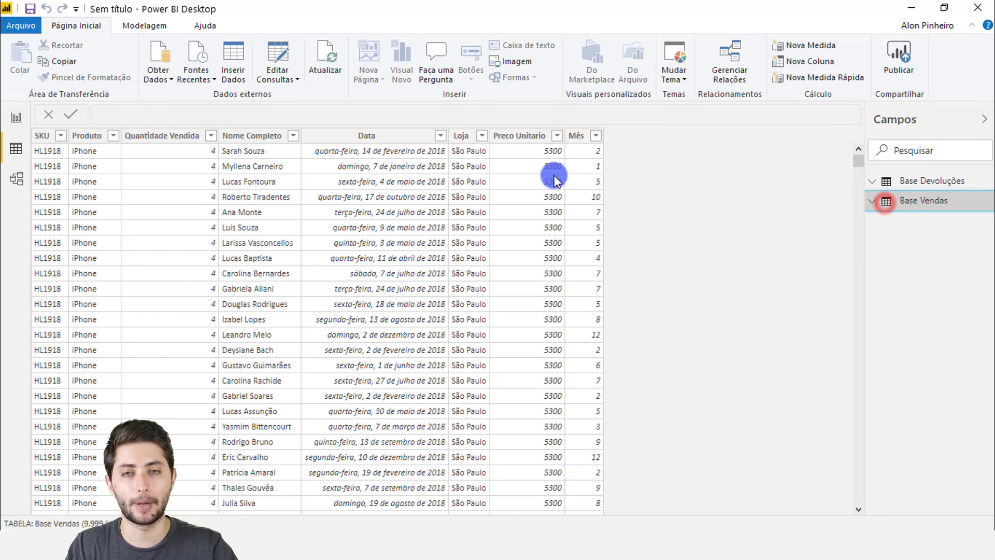
{"action": "left_click", "coordinate": [573, 137]}
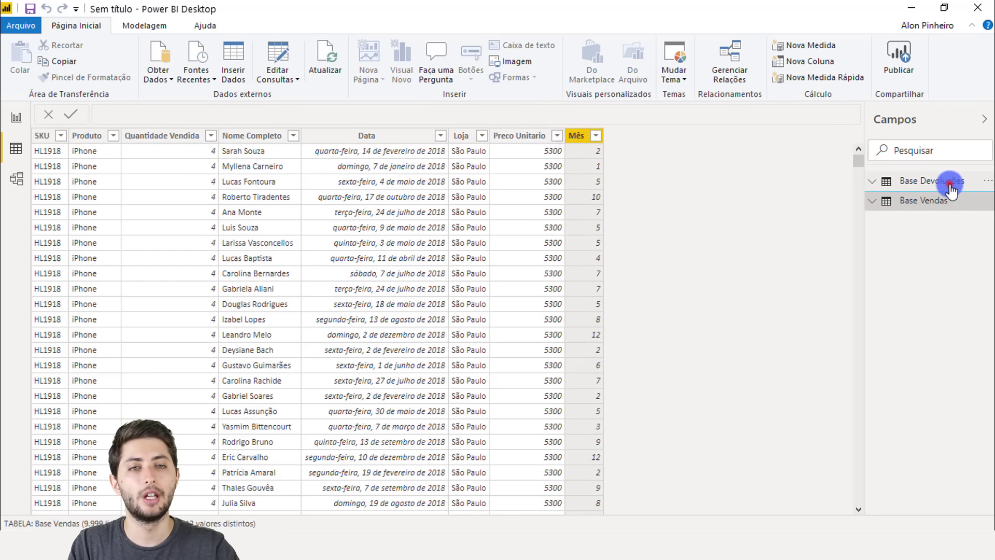
{"action": "left_click", "coordinate": [872, 182]}
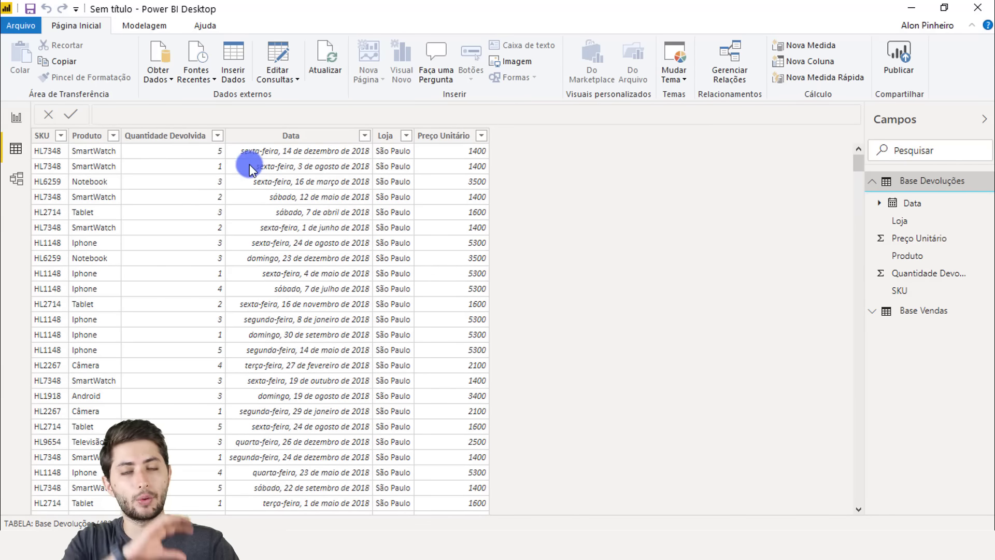
{"action": "left_click", "coordinate": [317, 137]}
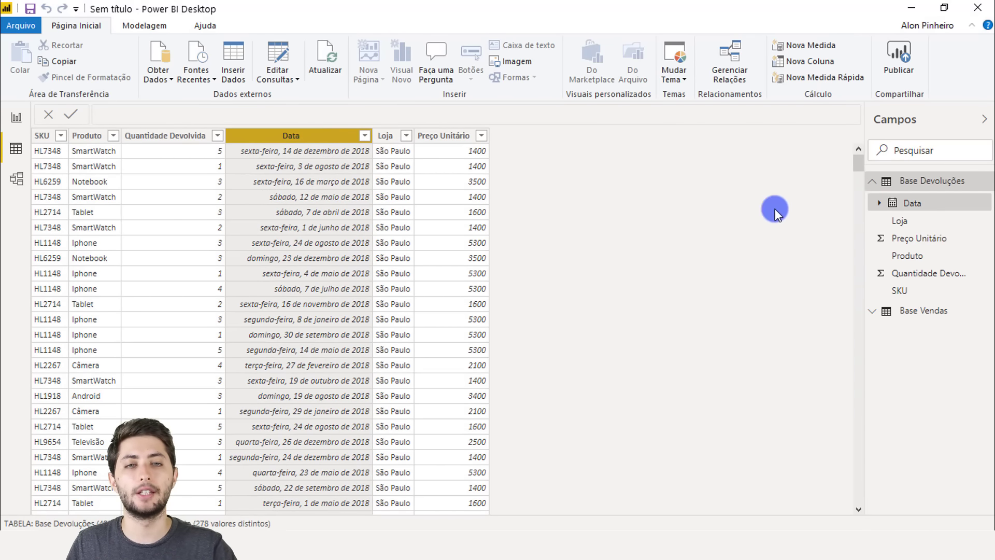
{"action": "left_click", "coordinate": [910, 183]}
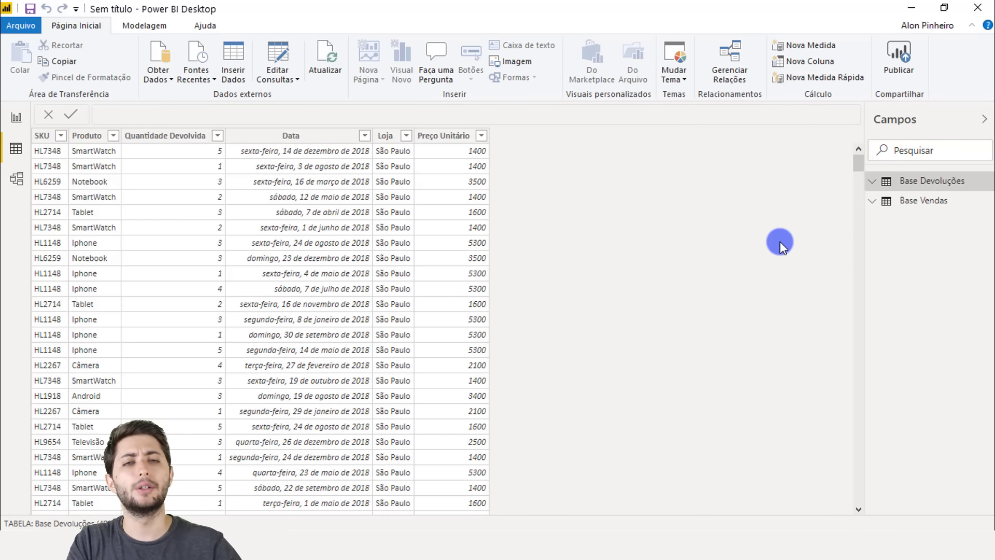
Step: Examine the Base Vendas columns, comparing Quantidade Vendida with Preco Unitario in the first row and across the table's rows
{"action": "left_click", "coordinate": [930, 201]}
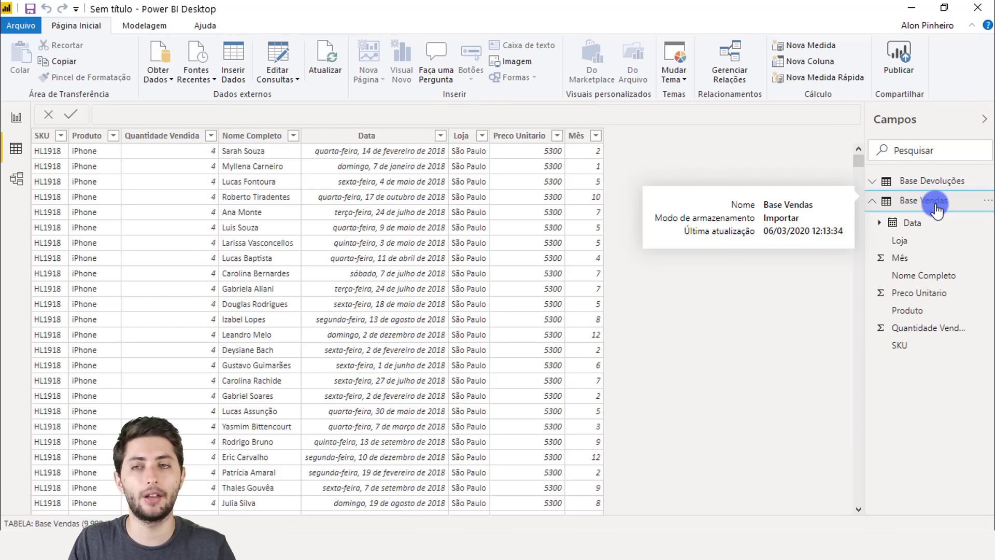
{"action": "left_click", "coordinate": [42, 149]}
{"action": "left_click", "coordinate": [85, 155]}
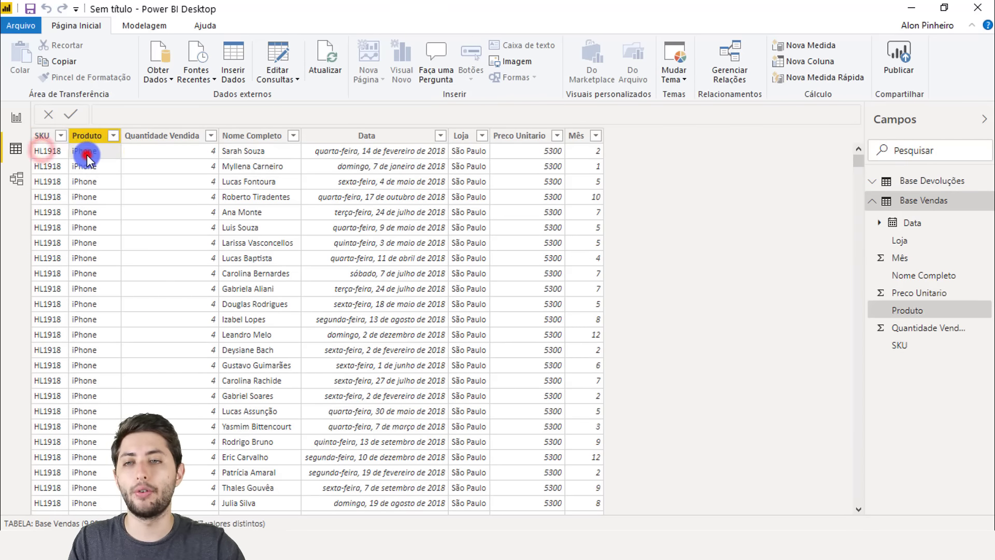
{"action": "left_click", "coordinate": [133, 154]}
{"action": "left_click", "coordinate": [243, 150]}
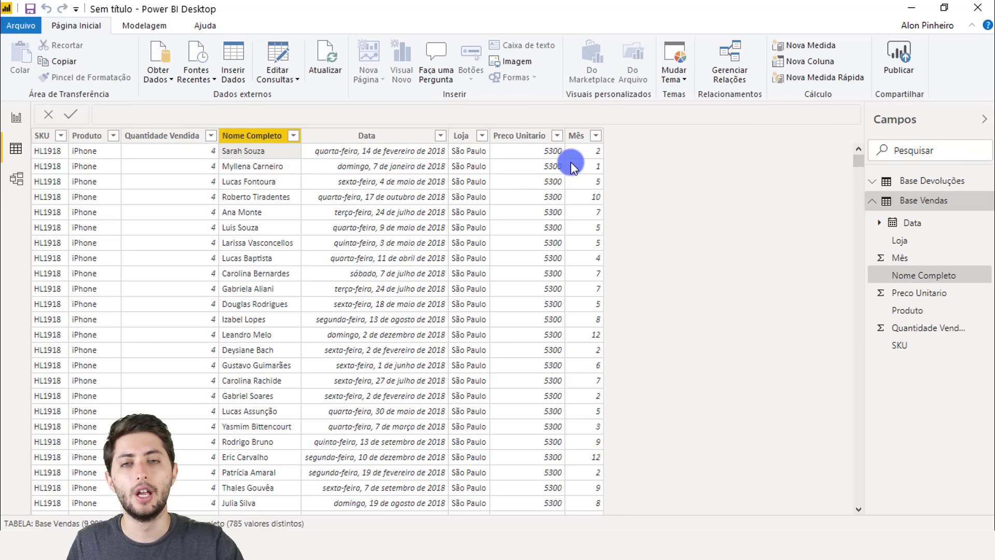
{"action": "left_click", "coordinate": [199, 150]}
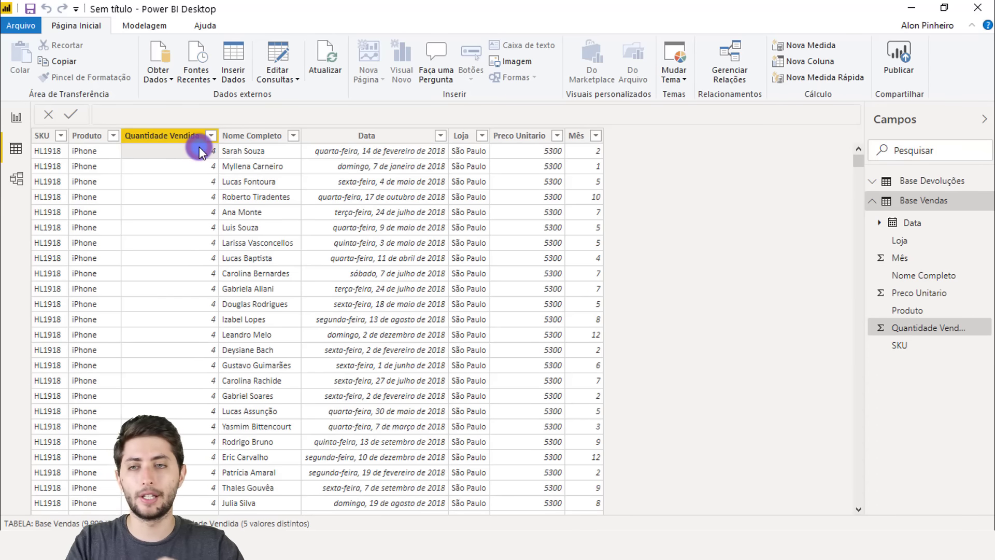
{"action": "left_click", "coordinate": [522, 157]}
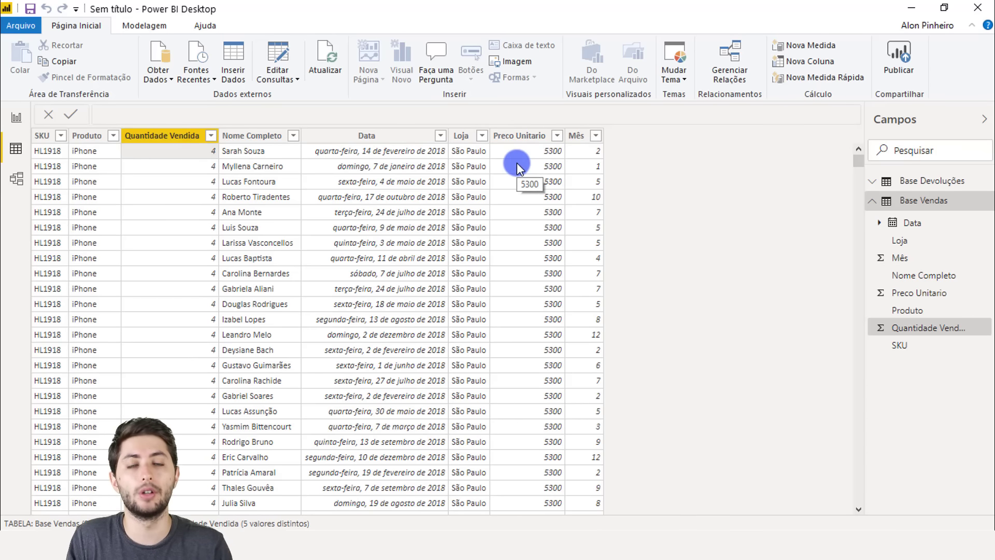
{"action": "left_click", "coordinate": [518, 155]}
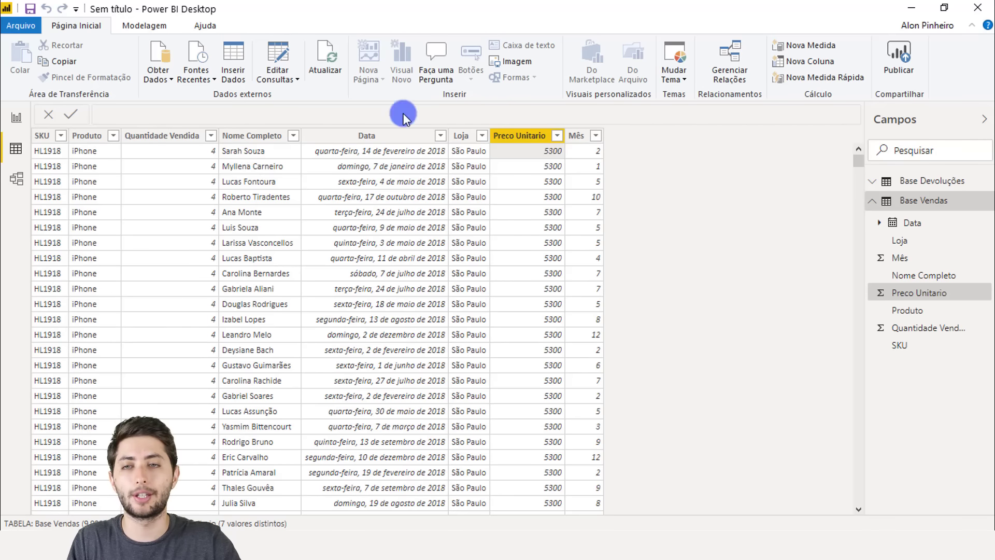
{"action": "left_click", "coordinate": [210, 150]}
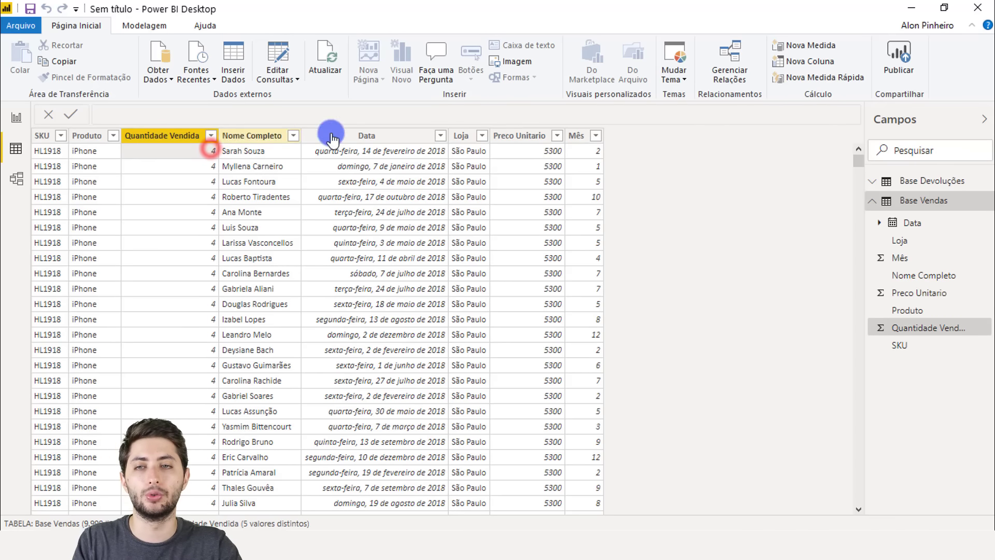
{"action": "left_click", "coordinate": [527, 152]}
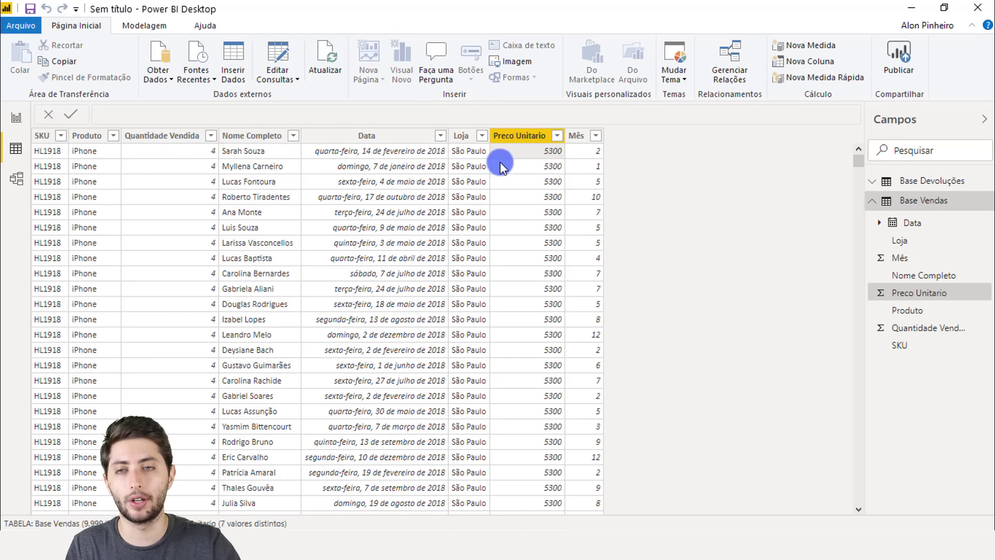
{"action": "left_click", "coordinate": [174, 148]}
{"action": "left_click", "coordinate": [541, 152]}
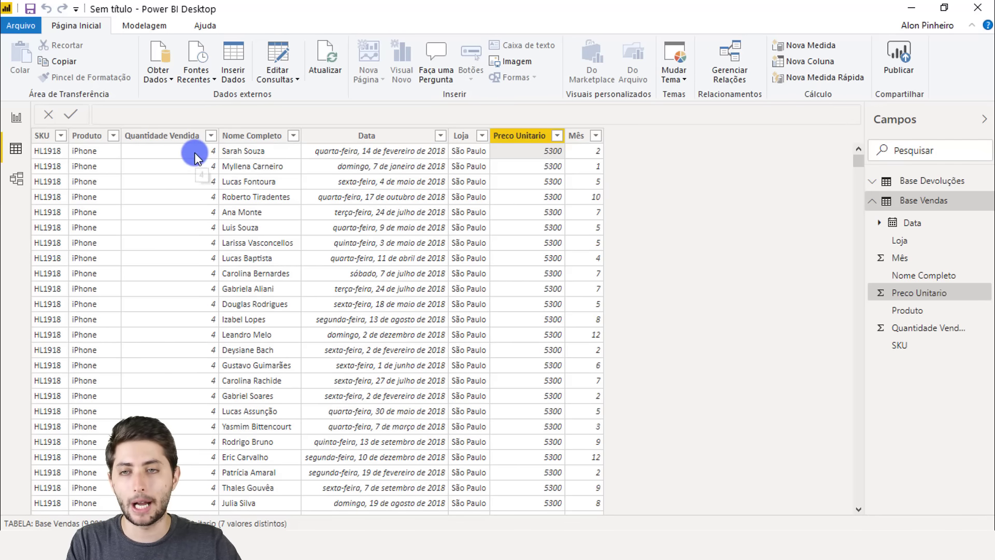
{"action": "left_click", "coordinate": [197, 136]}
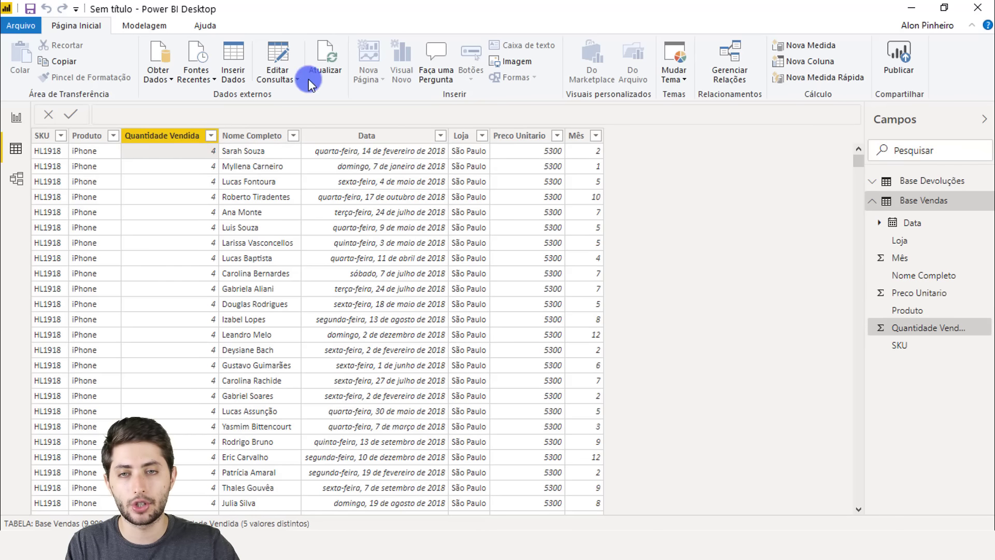
{"action": "left_click", "coordinate": [547, 153]}
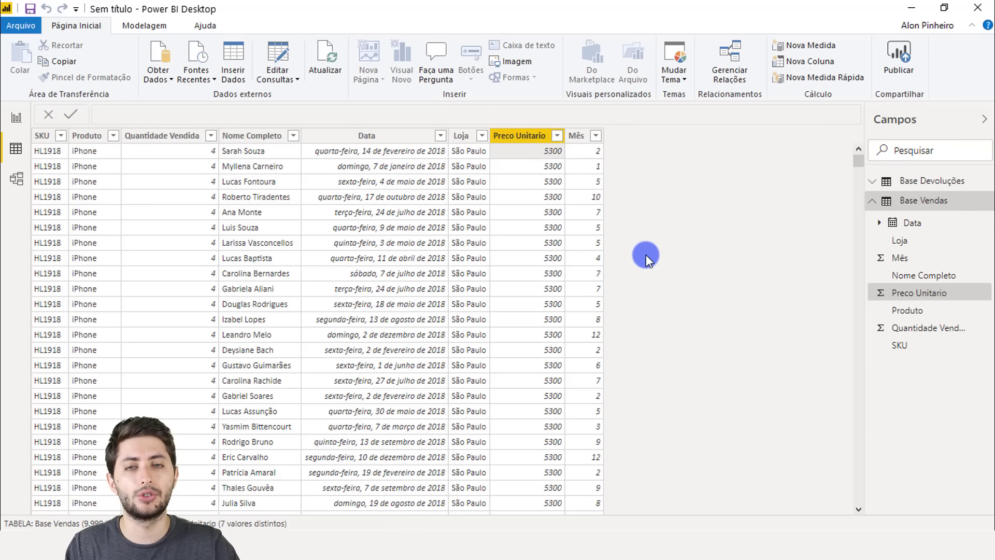
{"action": "scroll", "coordinate": [645, 254], "scroll_direction": "down", "scroll_amount": 15}
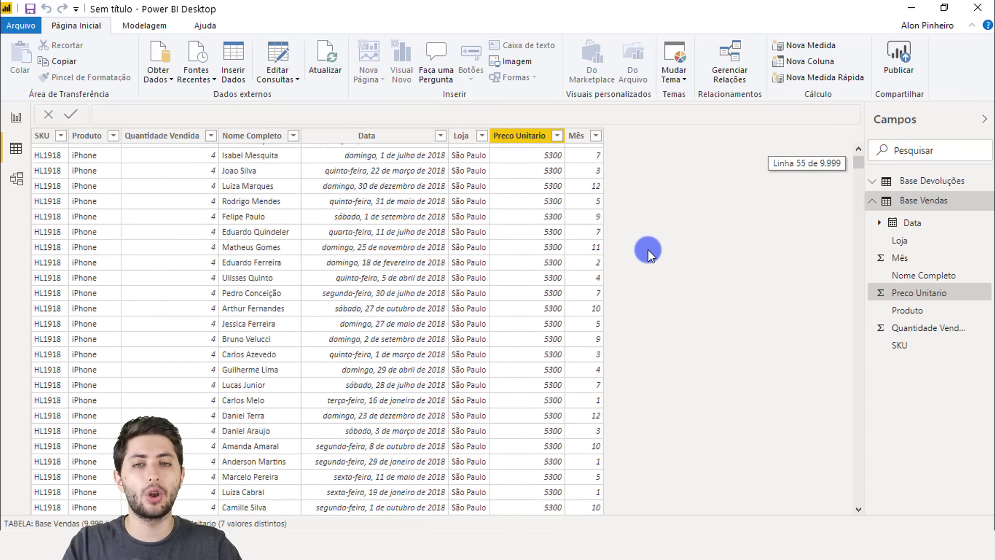
{"action": "scroll", "coordinate": [648, 250], "scroll_direction": "down", "scroll_amount": 3}
{"action": "left_click_drag", "start_coordinate": [860, 163], "coordinate": [865, 275]}
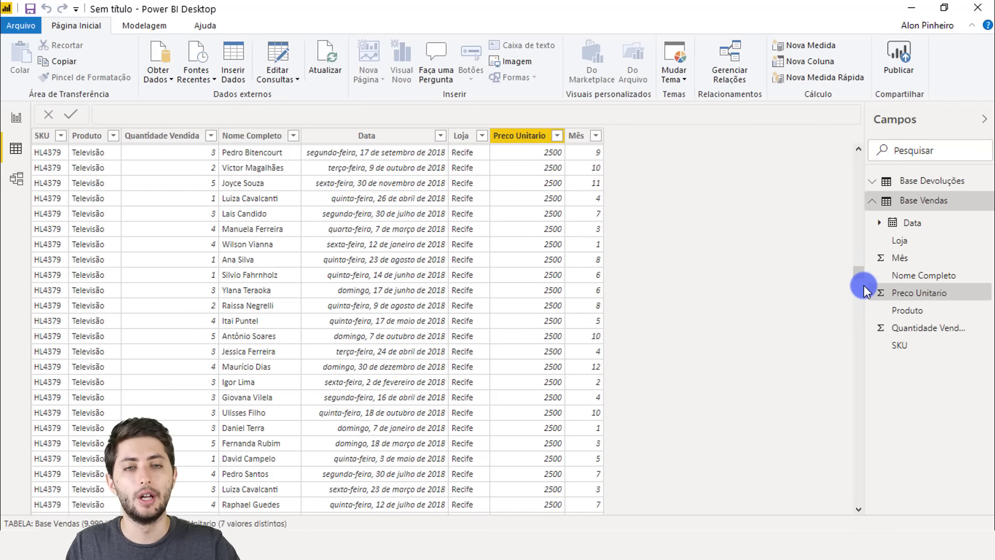
{"action": "left_click_drag", "start_coordinate": [862, 276], "coordinate": [849, 143]}
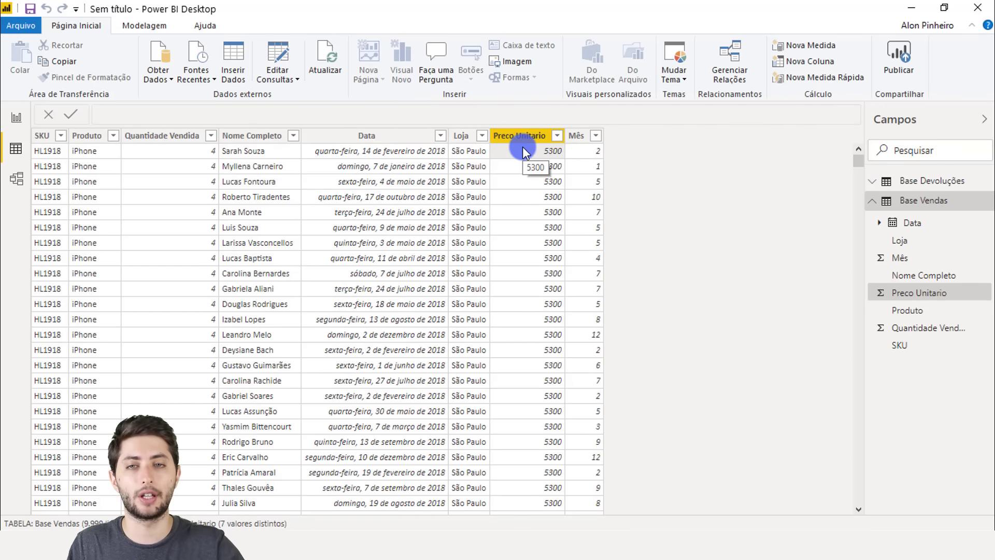
Step: Add a calculated column to the Base Vendas table and name it Faturamento na Venda in its formula
{"action": "left_click", "coordinate": [708, 455]}
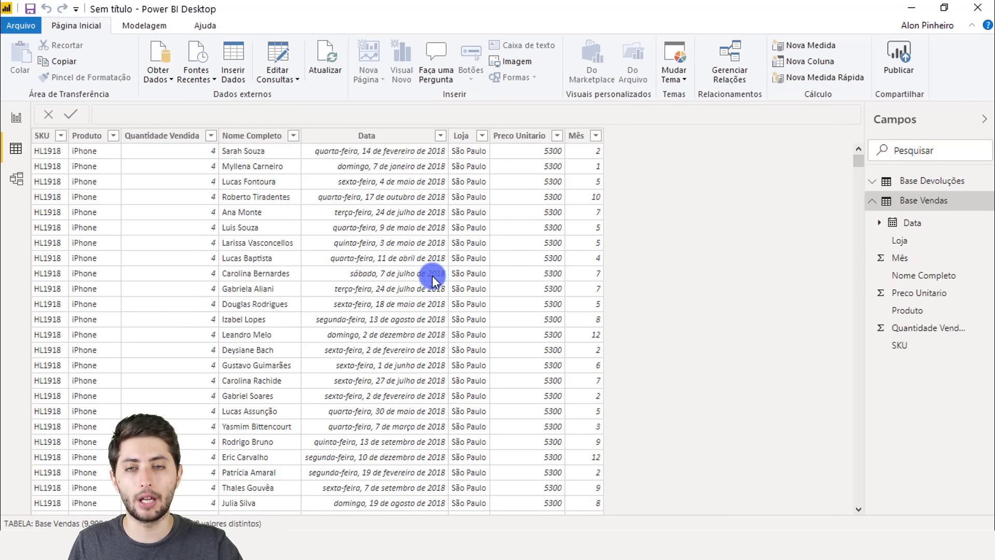
{"action": "right_click", "coordinate": [418, 210]}
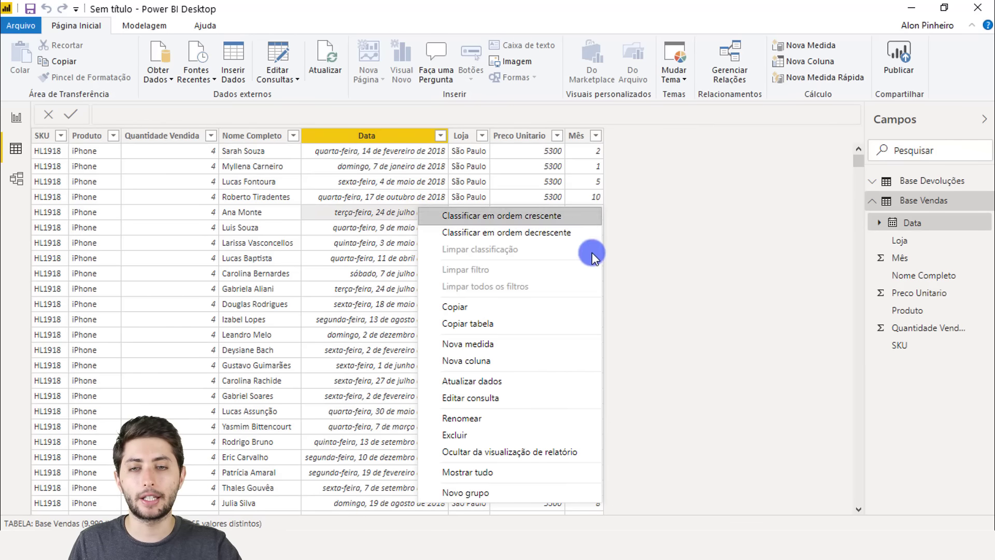
{"action": "left_click", "coordinate": [527, 368]}
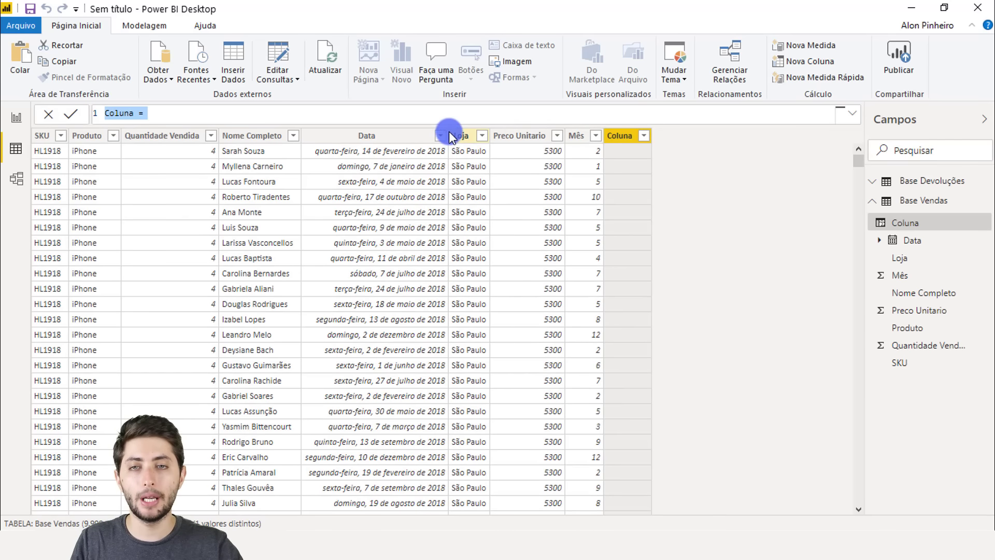
{"action": "scroll", "coordinate": [441, 111], "scroll_direction": "up", "scroll_amount": 5}
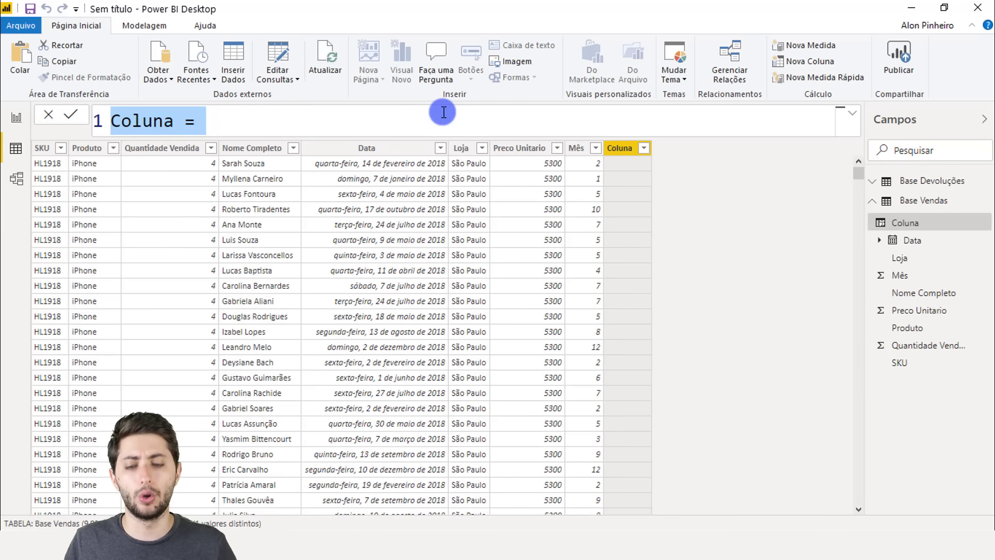
{"action": "type", "text": "Faturament"}
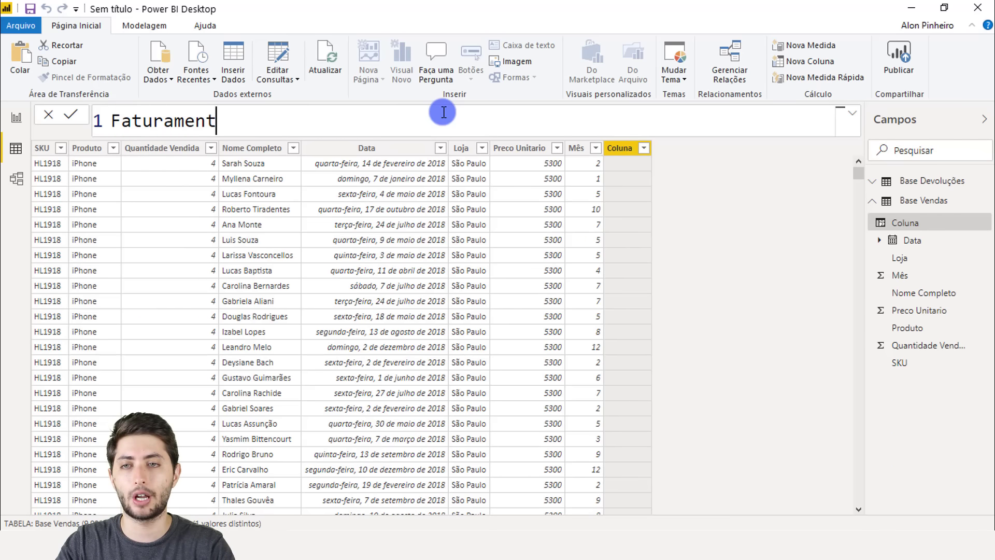
{"action": "type", "text": "o na Venda ="}
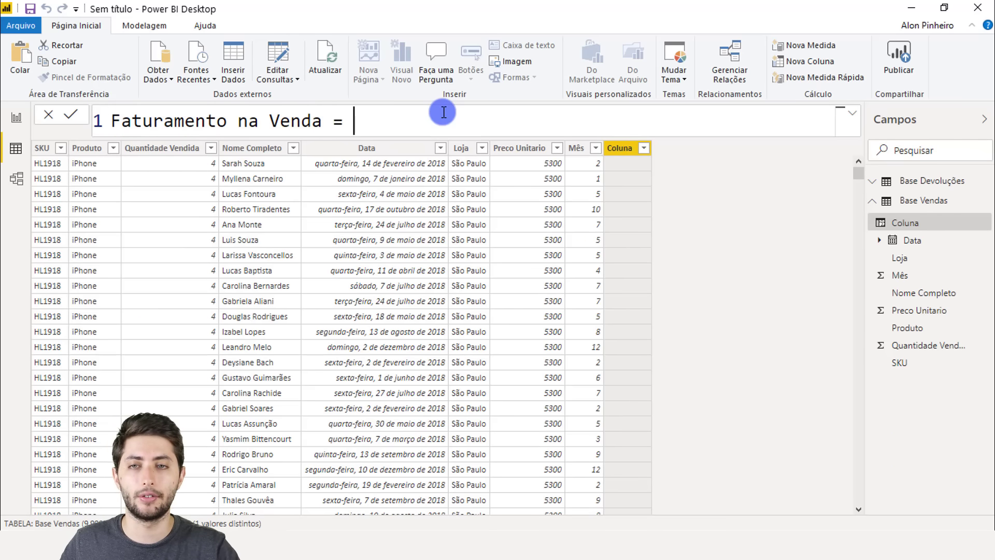
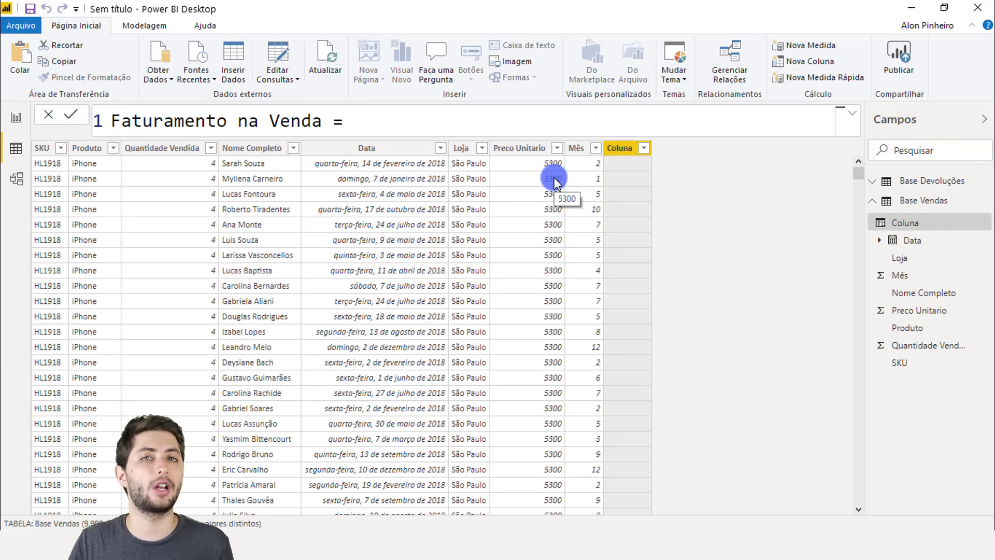
Step: Set the Faturamento na Venda formula to reference 'Base Vendas'[Quantidade Vendida] and apply it
{"action": "type", "text": "quantidade"}
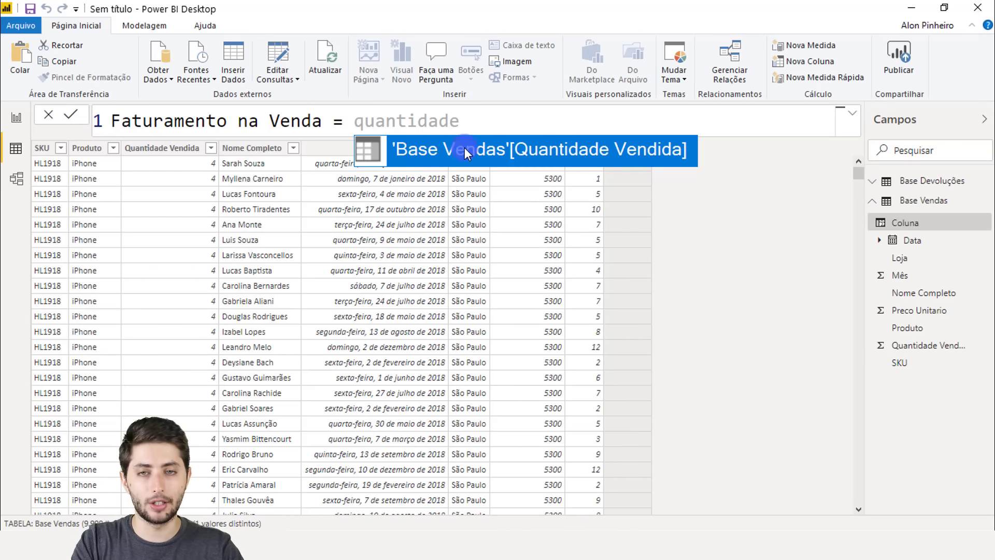
{"action": "left_click", "coordinate": [589, 149]}
{"action": "key", "text": "BackSpace"}
{"action": "key", "text": "BackSpace"}
{"action": "key", "text": "BackSpace"}
{"action": "key", "text": "BackSpace"}
{"action": "key", "text": "BackSpace"}
{"action": "key", "text": "BackSpace"}
{"action": "key", "text": "BackSpace"}
{"action": "key", "text": "BackSpace"}
{"action": "key", "text": "BackSpace"}
{"action": "key", "text": "BackSpace"}
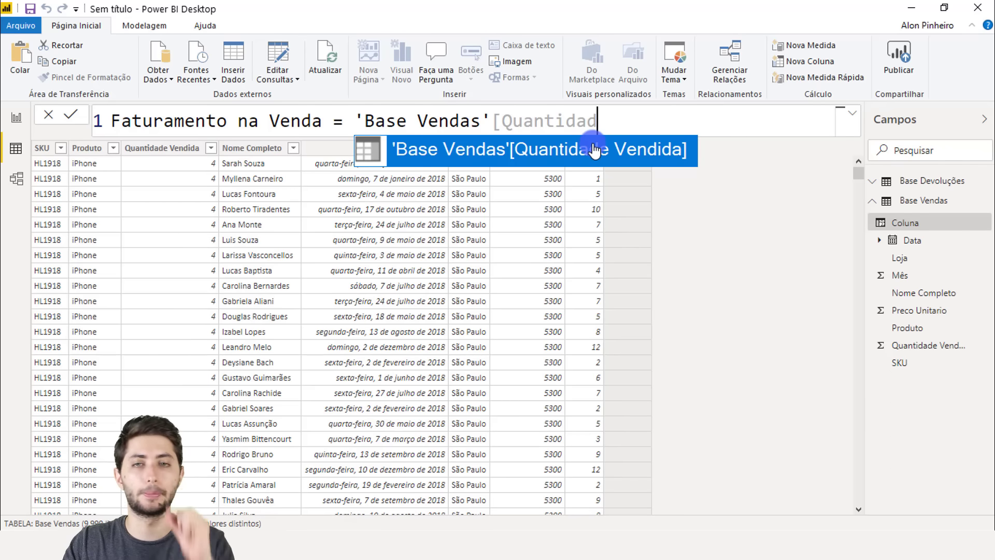
{"action": "left_click", "coordinate": [594, 150]}
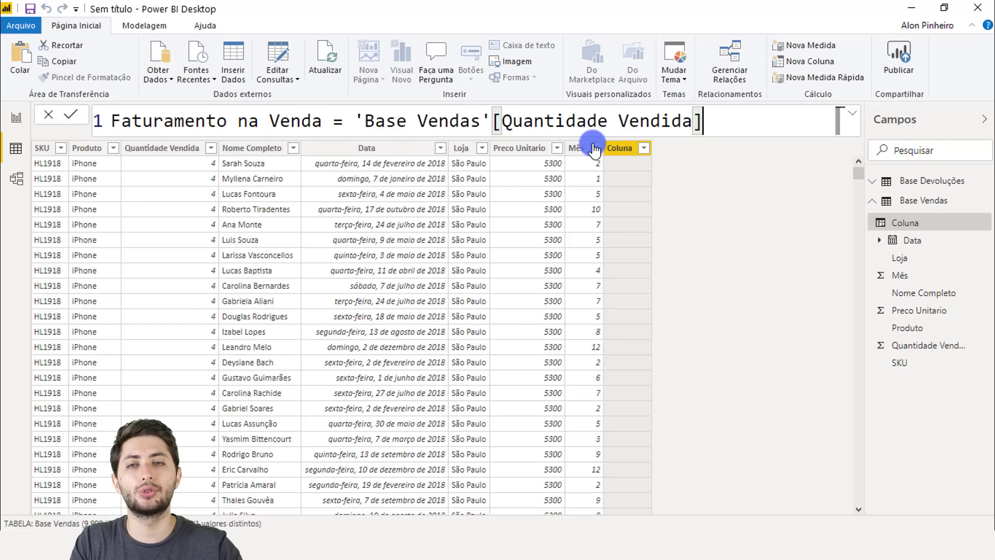
{"action": "left_click_drag", "start_coordinate": [353, 120], "coordinate": [374, 121]}
{"action": "left_click_drag", "start_coordinate": [451, 137], "coordinate": [710, 136]}
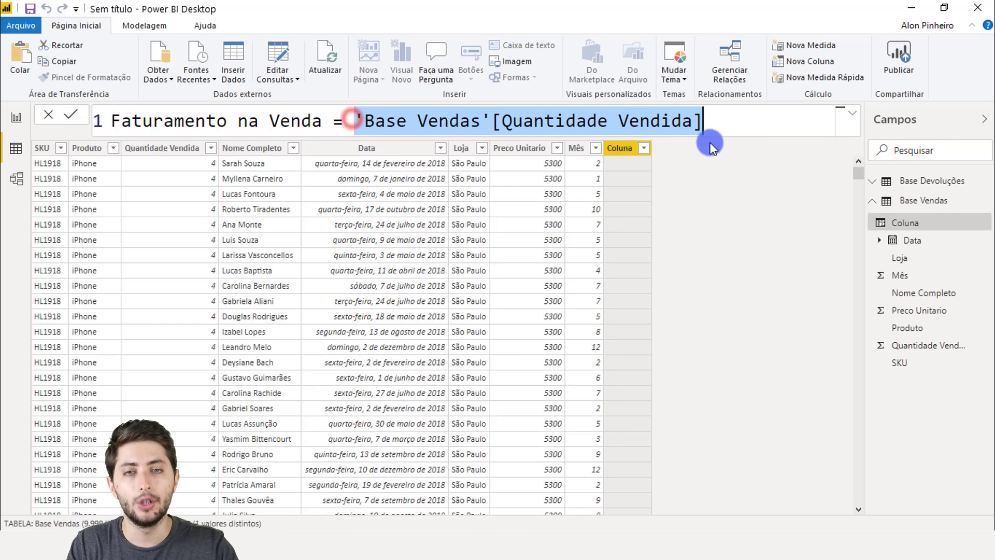
{"action": "left_click", "coordinate": [726, 127]}
{"action": "key", "text": "Return"}
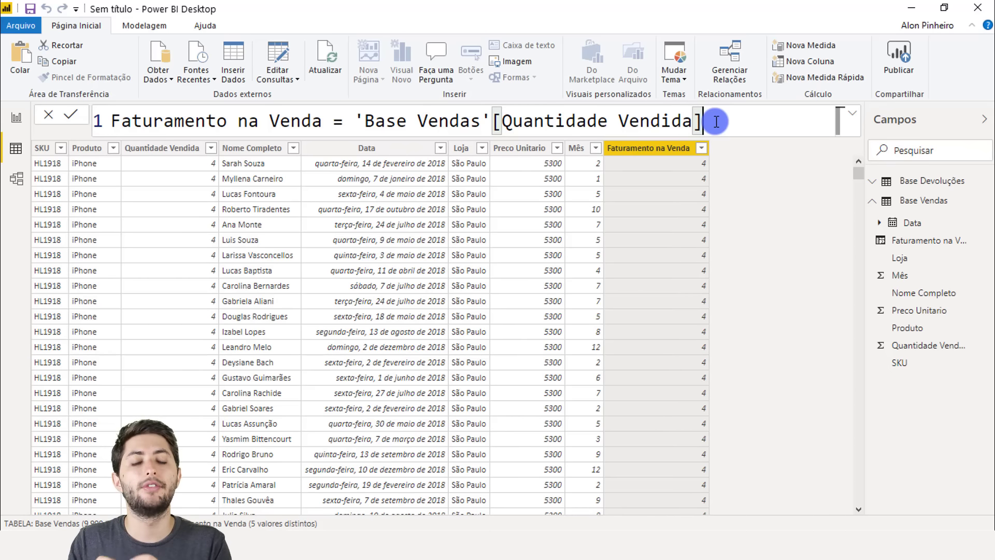
Step: Extend the Faturamento na Venda formula to multiply the quantity by 'Base Vendas'[Preco Unitario]
{"action": "type", "text": "*"}
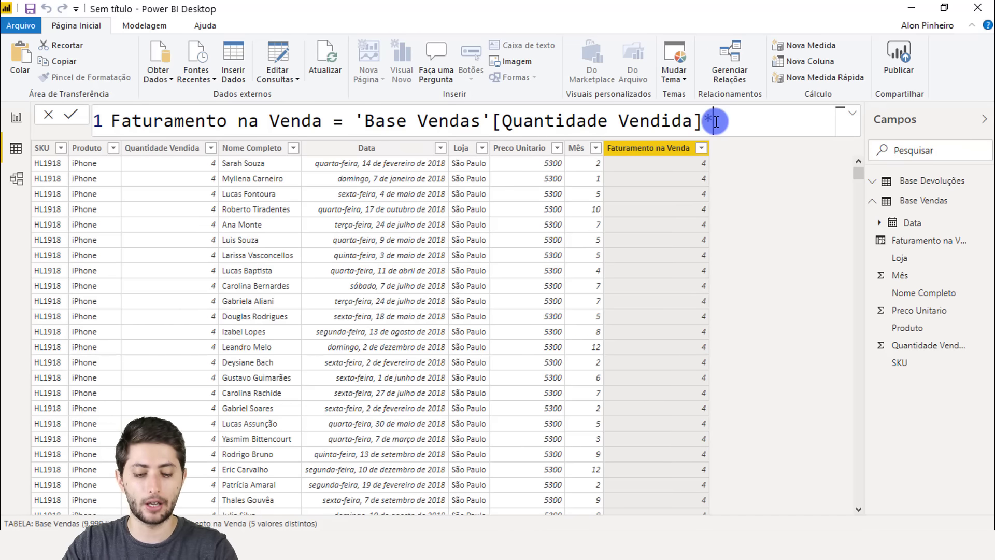
{"action": "type", "text": "preco"}
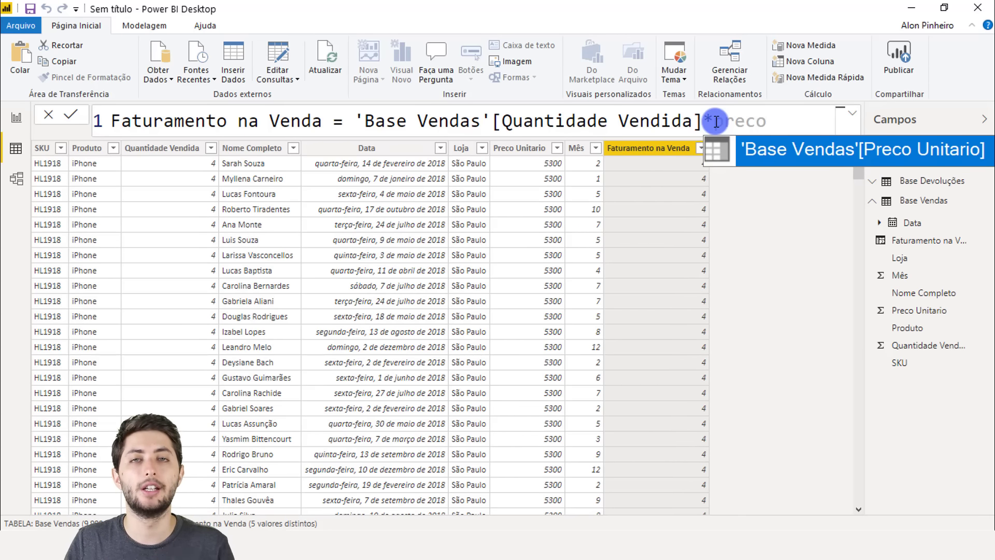
{"action": "key", "text": "Tab"}
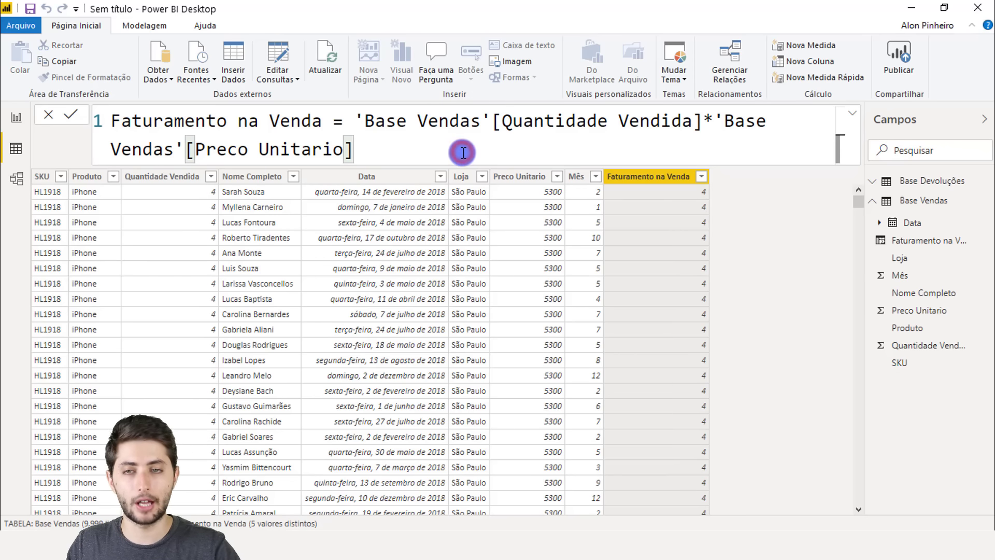
{"action": "key", "text": "Return"}
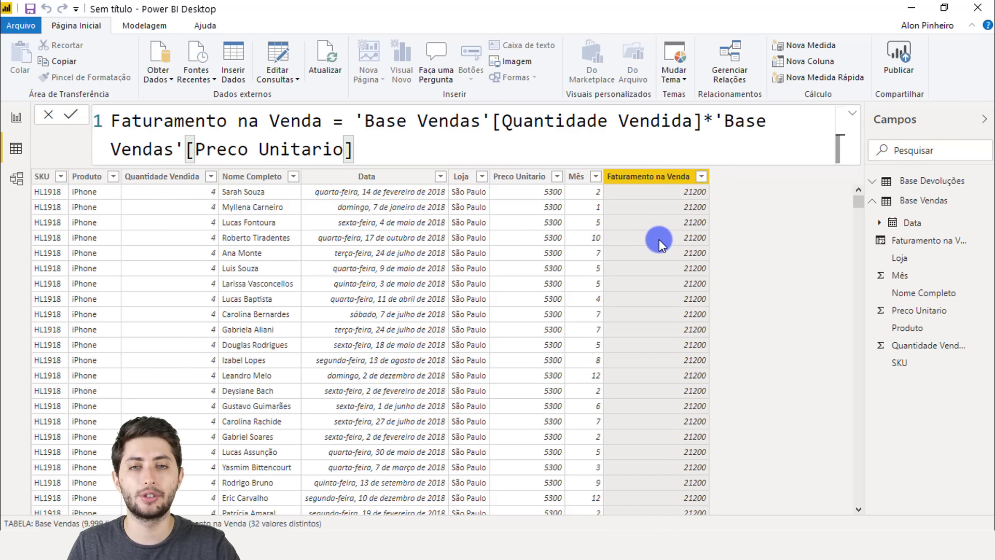
Step: Check Faturamento na Venda against Quantidade Vendida and Preco Unitario in several iPhone and Televisão rows, and review the column's formula
{"action": "left_click", "coordinate": [179, 178]}
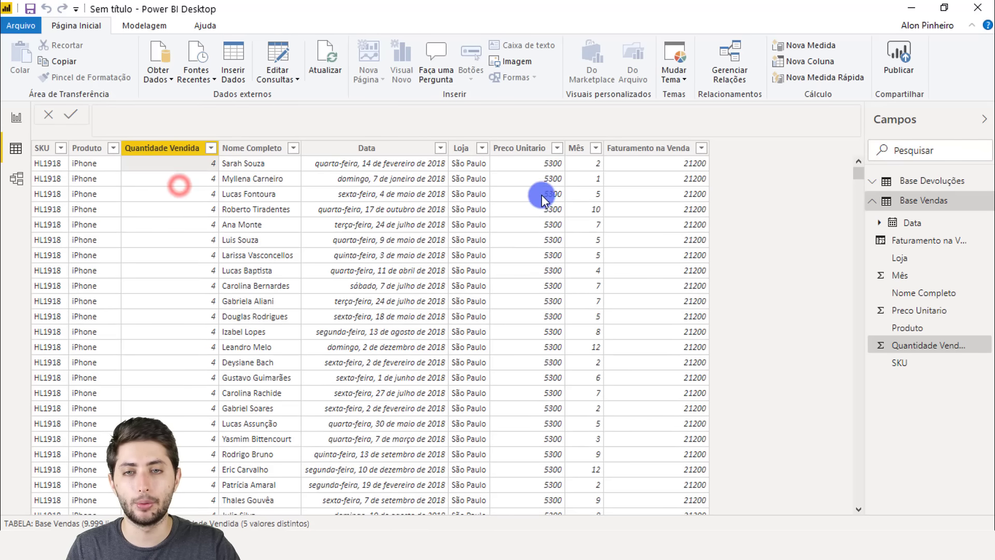
{"action": "left_click", "coordinate": [541, 171]}
{"action": "left_click", "coordinate": [698, 166]}
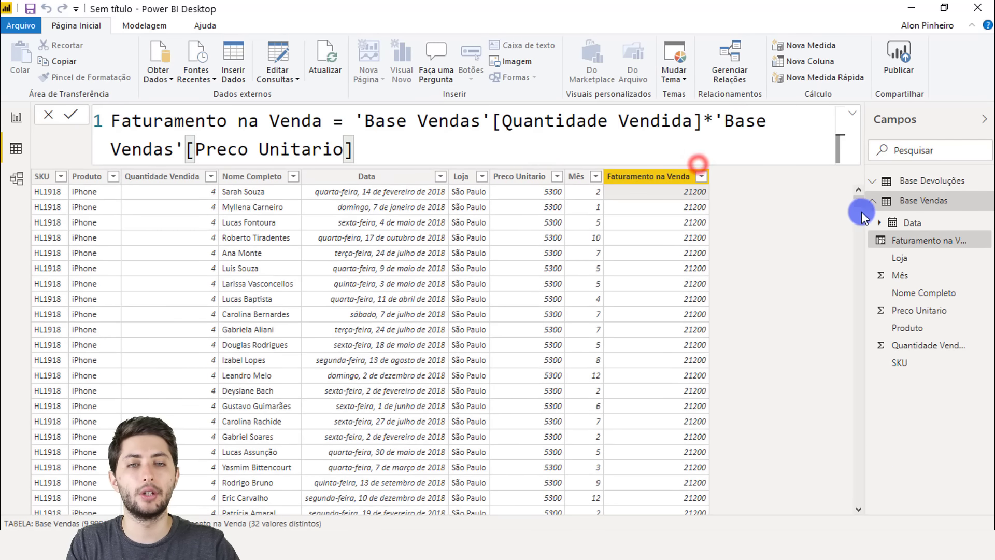
{"action": "left_click_drag", "start_coordinate": [858, 203], "coordinate": [851, 317]}
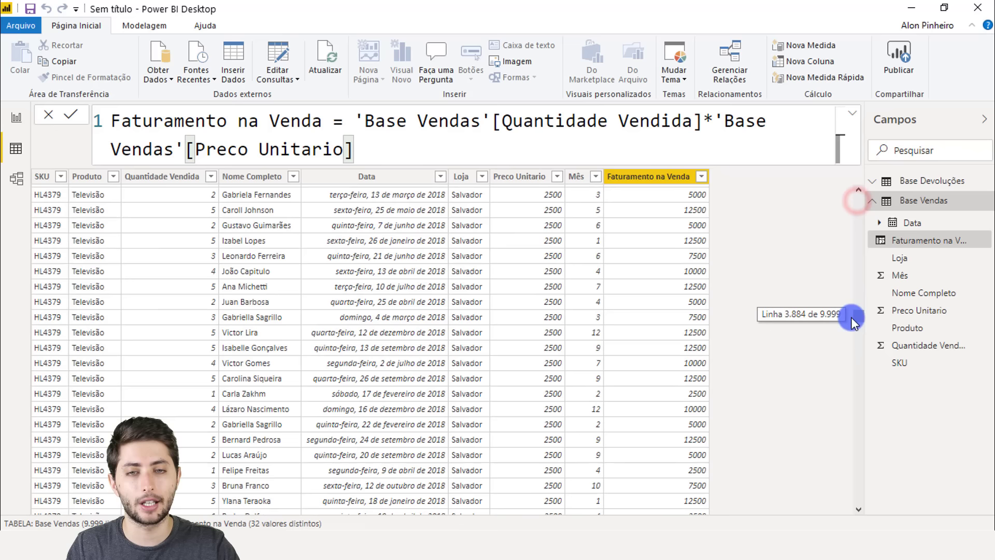
{"action": "left_click", "coordinate": [197, 255]}
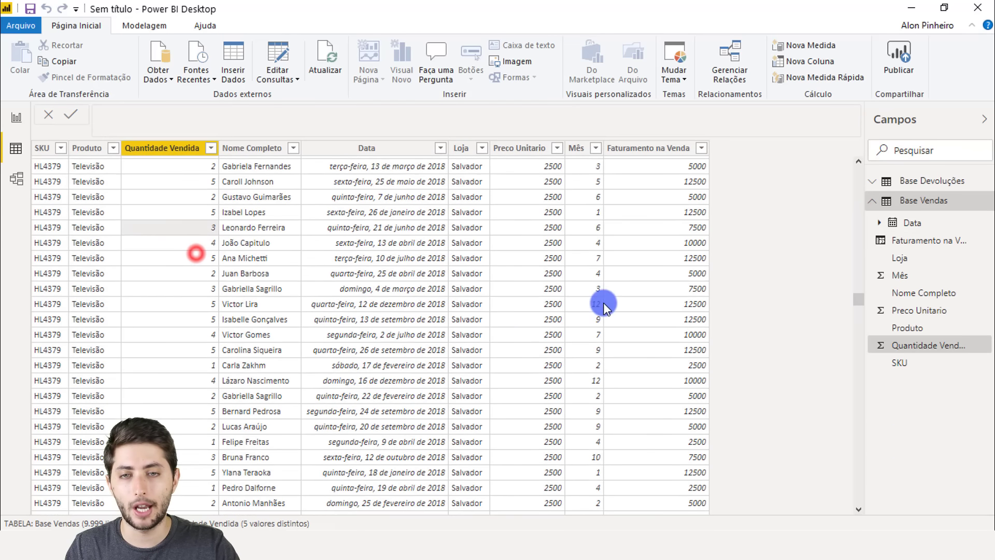
{"action": "left_click", "coordinate": [554, 226]}
{"action": "left_click", "coordinate": [644, 227]}
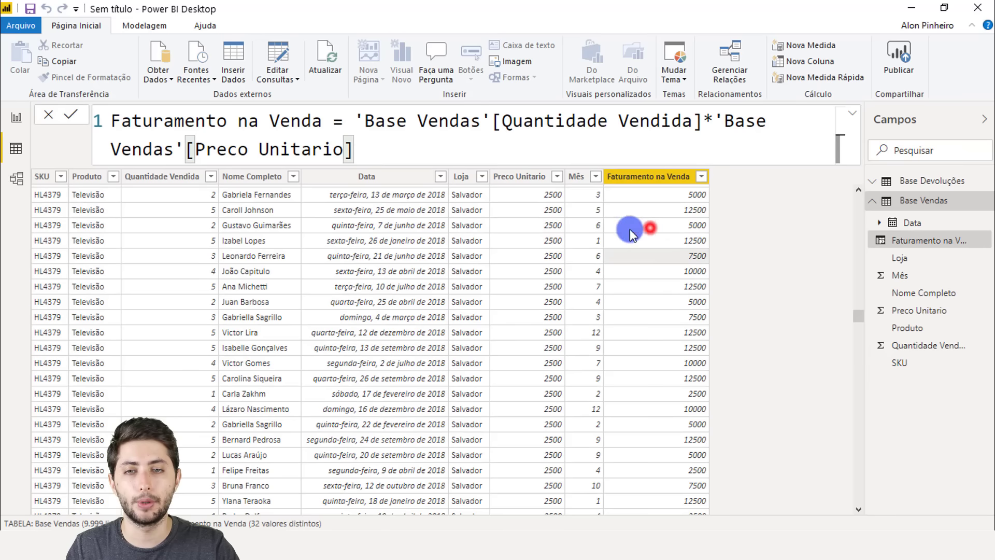
{"action": "left_click", "coordinate": [198, 244]}
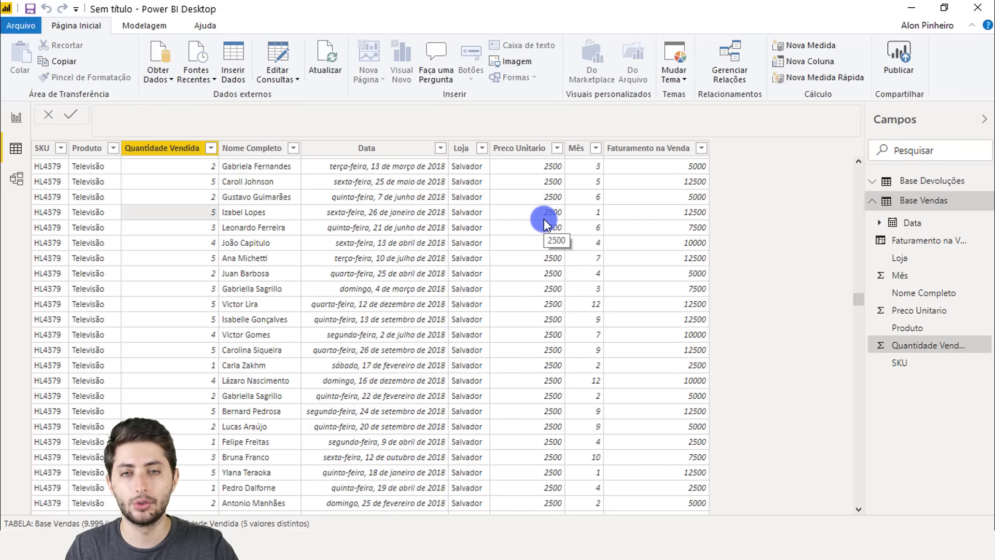
{"action": "left_click", "coordinate": [543, 218]}
{"action": "left_click", "coordinate": [654, 212]}
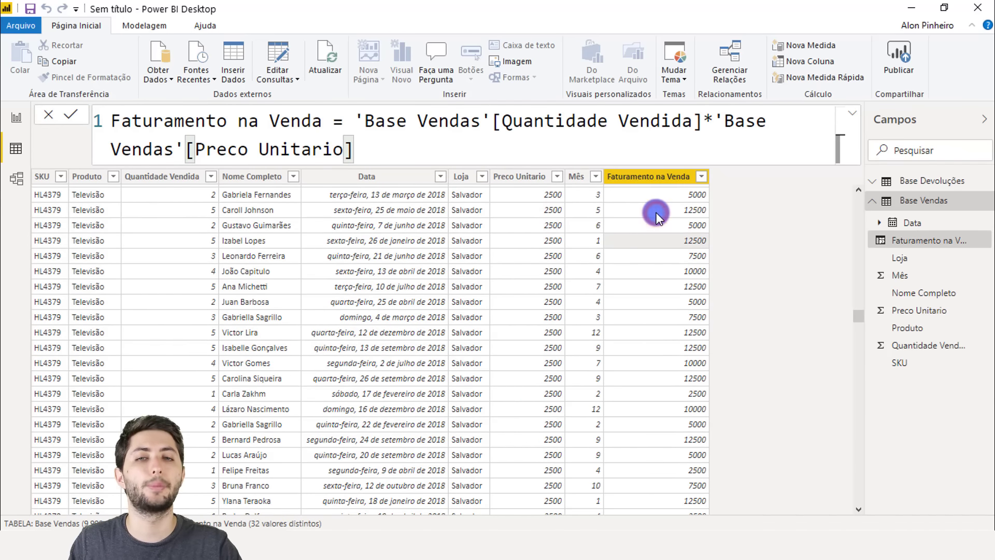
{"action": "left_click", "coordinate": [652, 179]}
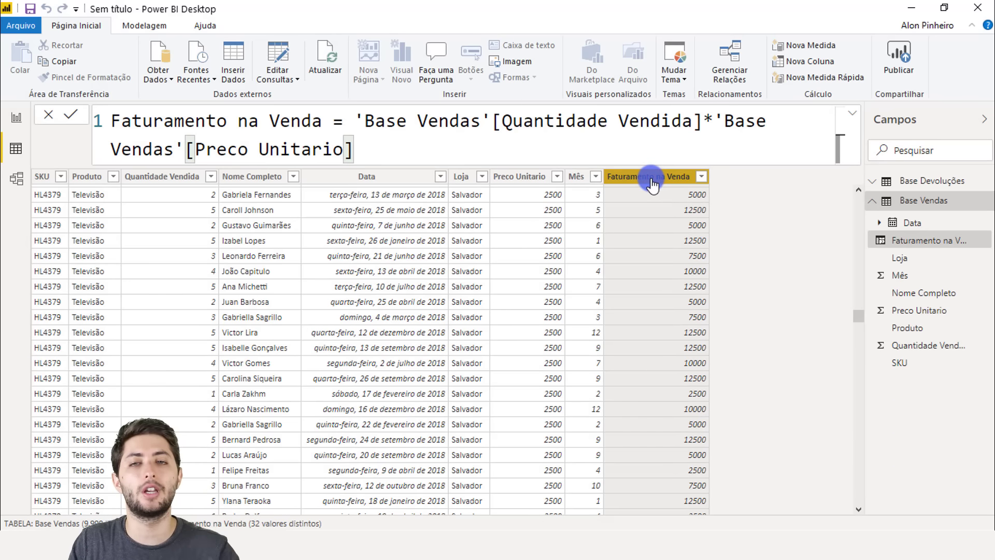
{"action": "left_click_drag", "start_coordinate": [418, 123], "coordinate": [681, 136]}
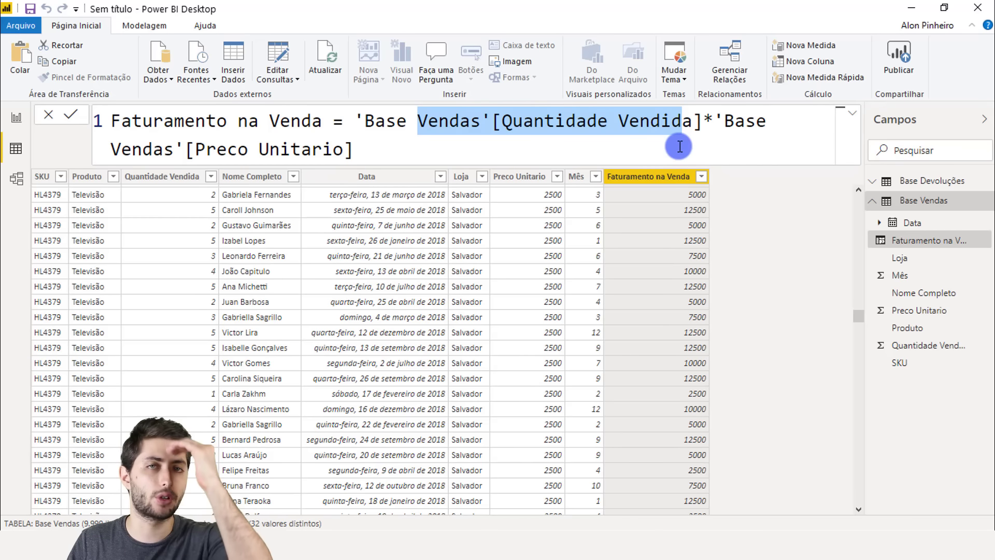
{"action": "left_click_drag", "start_coordinate": [858, 315], "coordinate": [835, 187]}
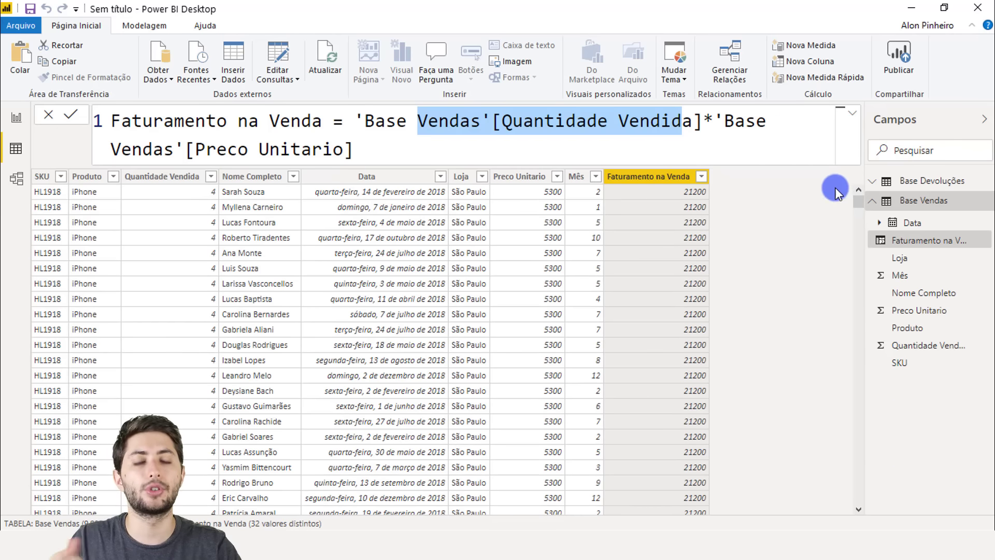
{"action": "left_click", "coordinate": [779, 267]}
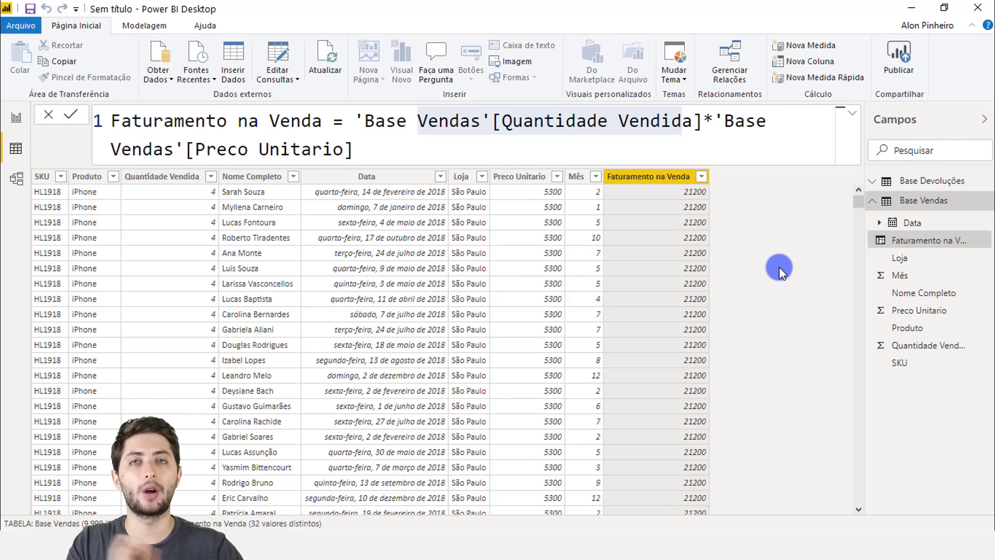
Step: Switch to the blank report page and collapse the filters area to widen the canvas
{"action": "left_click", "coordinate": [20, 125]}
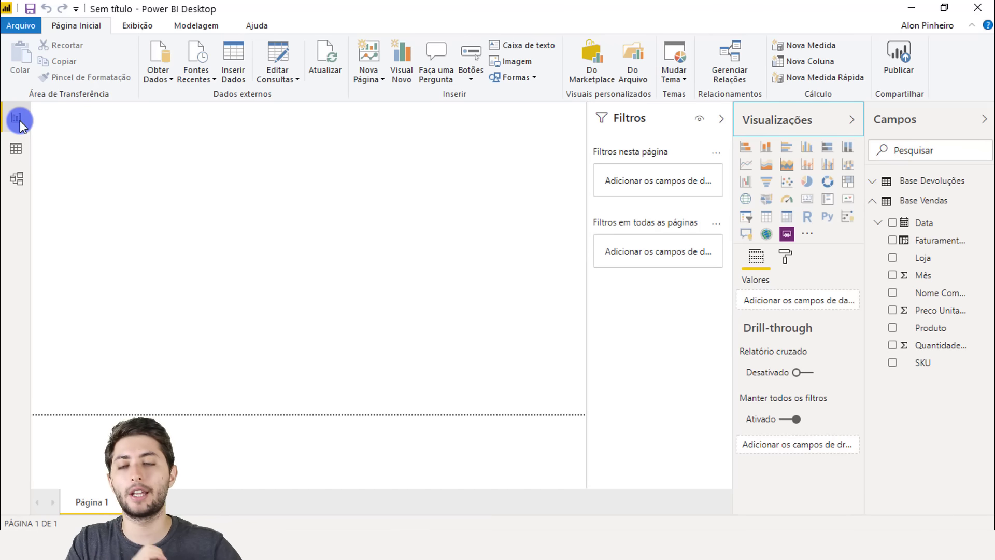
{"action": "left_click", "coordinate": [463, 287]}
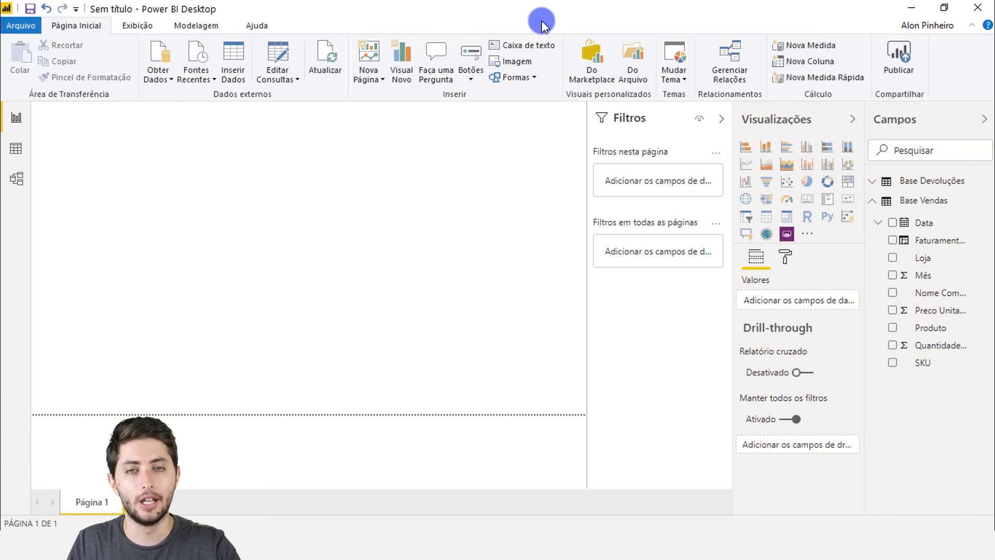
{"action": "left_click", "coordinate": [722, 119]}
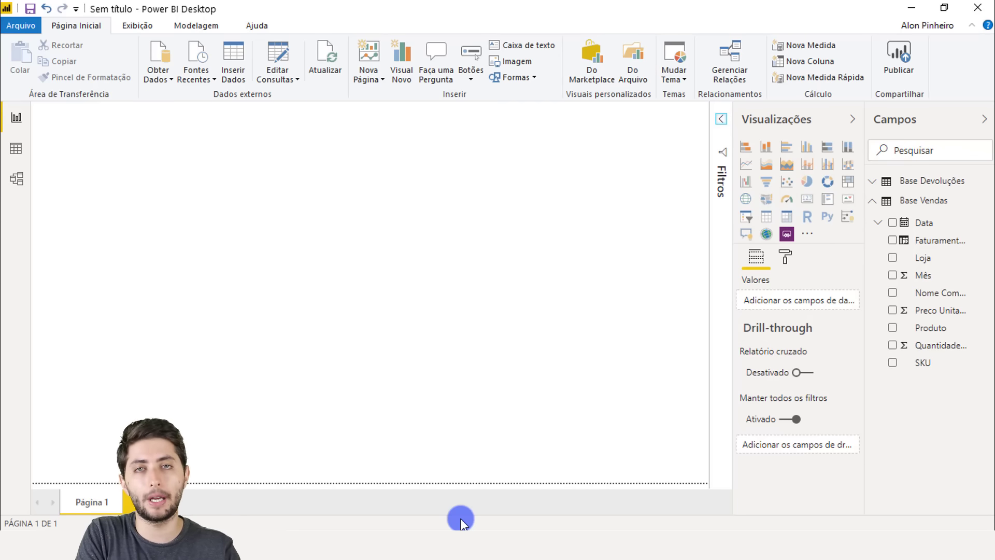
{"action": "left_click", "coordinate": [437, 362]}
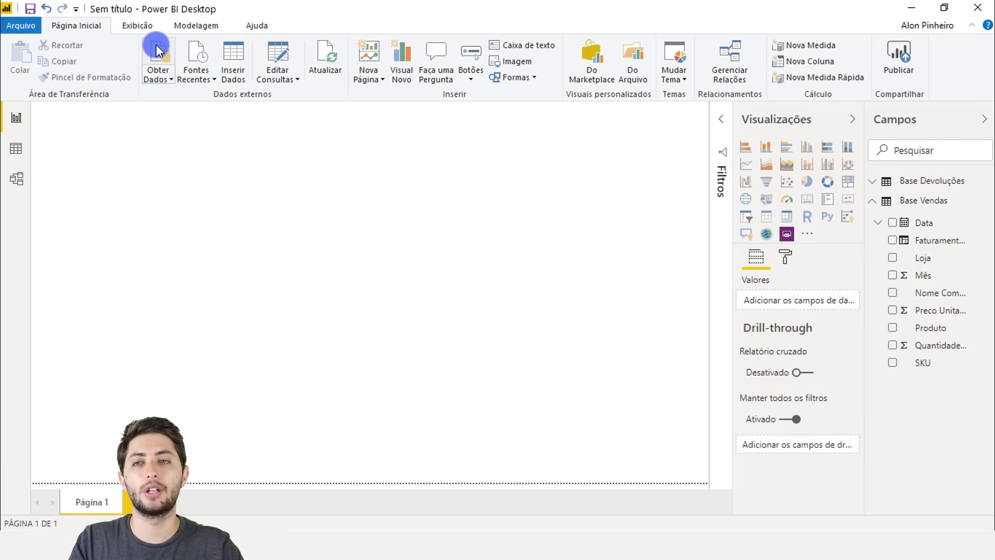
Step: Insert the Logo H image on the report page and shrink it in the page's upper-left corner
{"action": "left_click", "coordinate": [512, 66]}
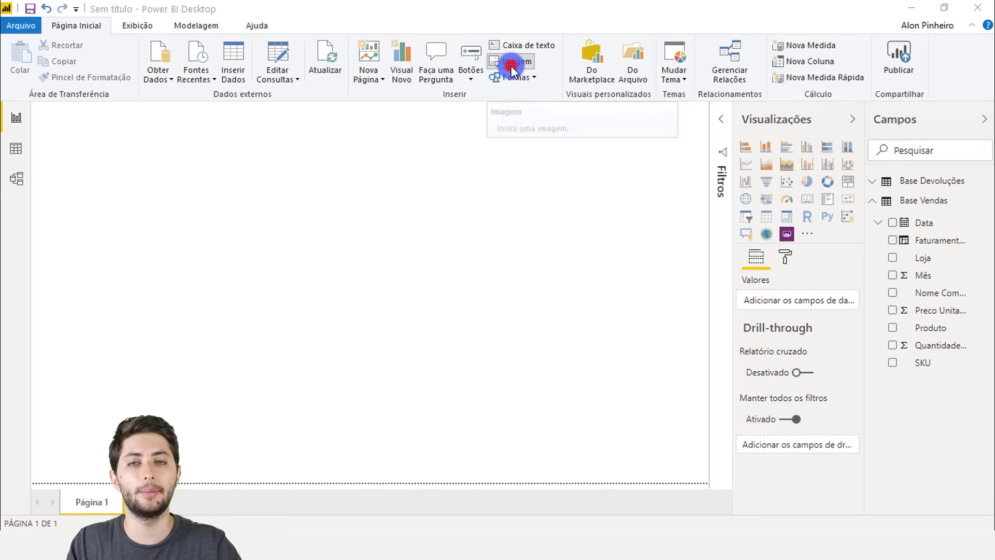
{"action": "left_click", "coordinate": [157, 123]}
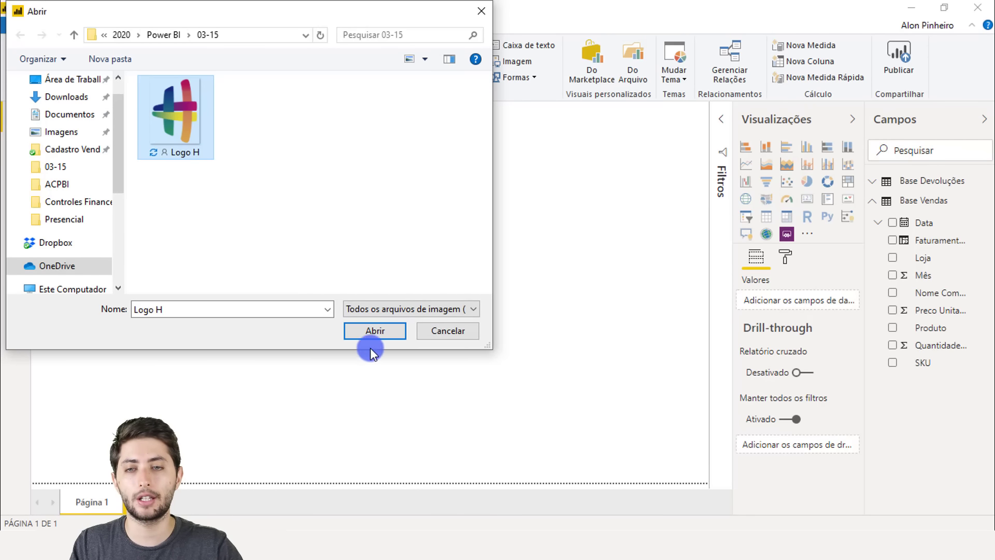
{"action": "left_click", "coordinate": [354, 330]}
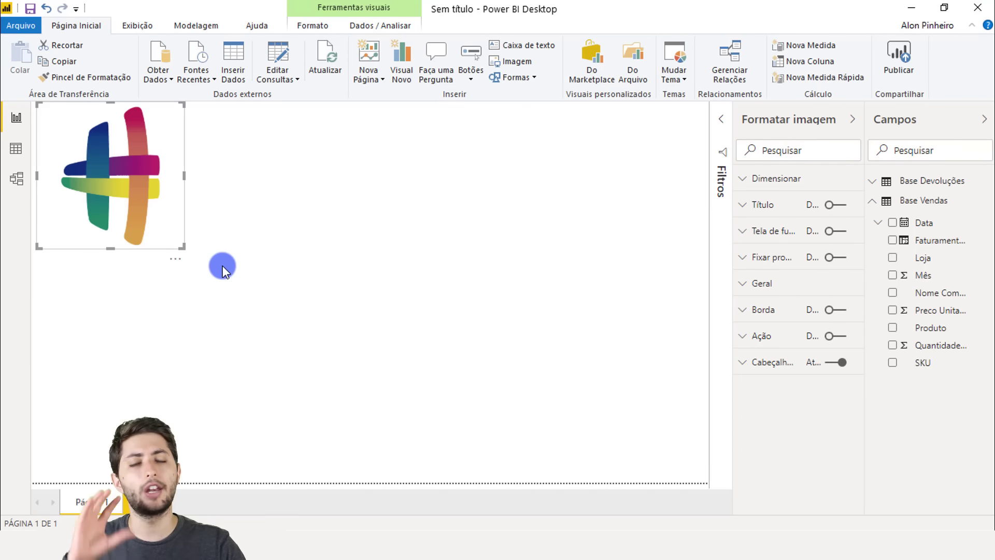
{"action": "left_click_drag", "start_coordinate": [181, 247], "coordinate": [97, 160]}
{"action": "left_click", "coordinate": [158, 170]}
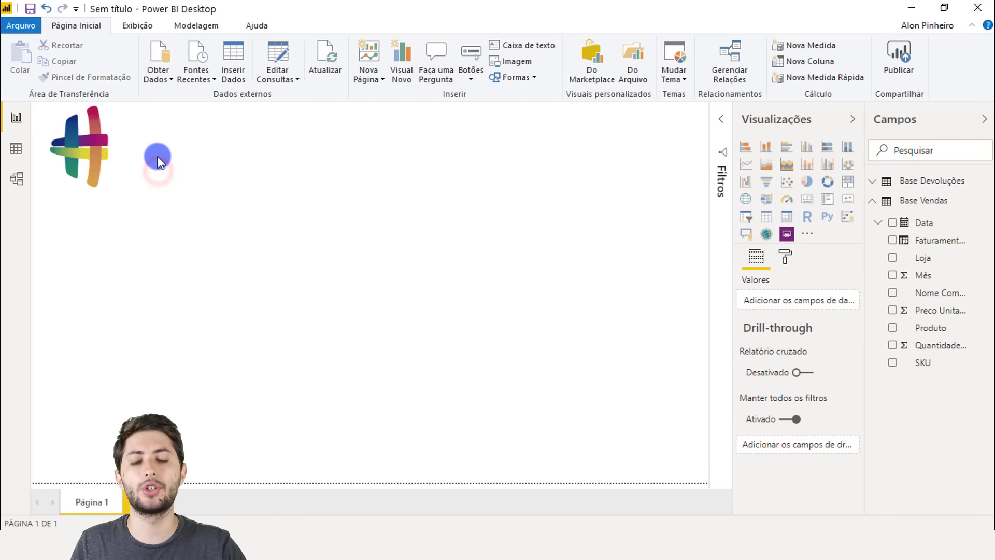
Step: Enlarge the logo image slightly in the page's upper-left corner
{"action": "left_click", "coordinate": [67, 143]}
{"action": "left_click_drag", "start_coordinate": [120, 181], "coordinate": [133, 197]}
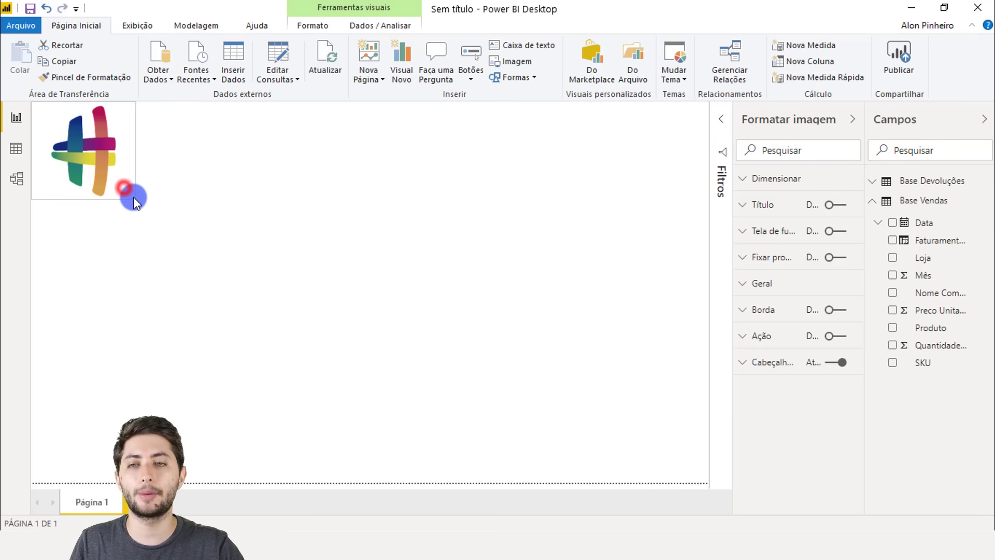
{"action": "left_click", "coordinate": [172, 183]}
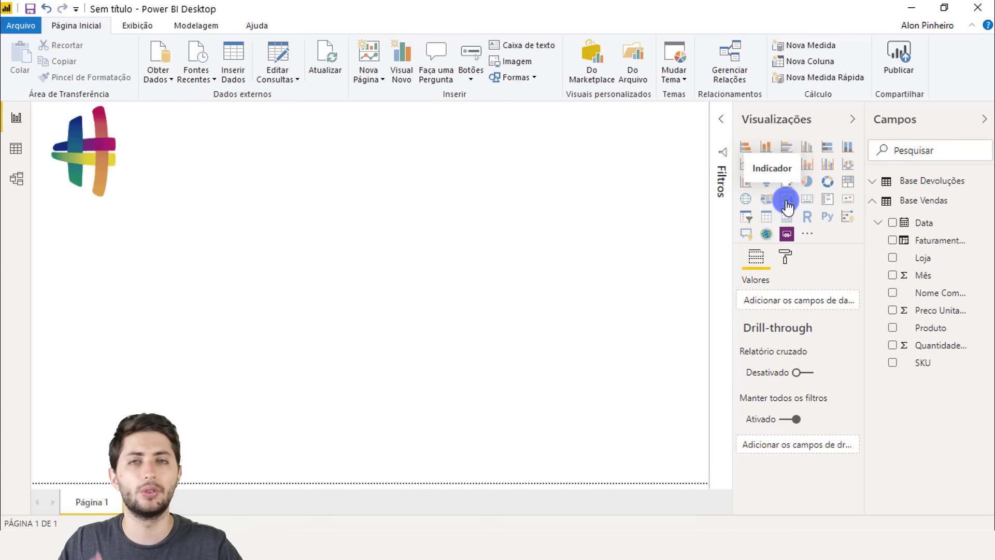
Step: Insert a stacked bar chart below the logo and enlarge it down to near the page's lower edge
{"action": "left_click", "coordinate": [746, 151]}
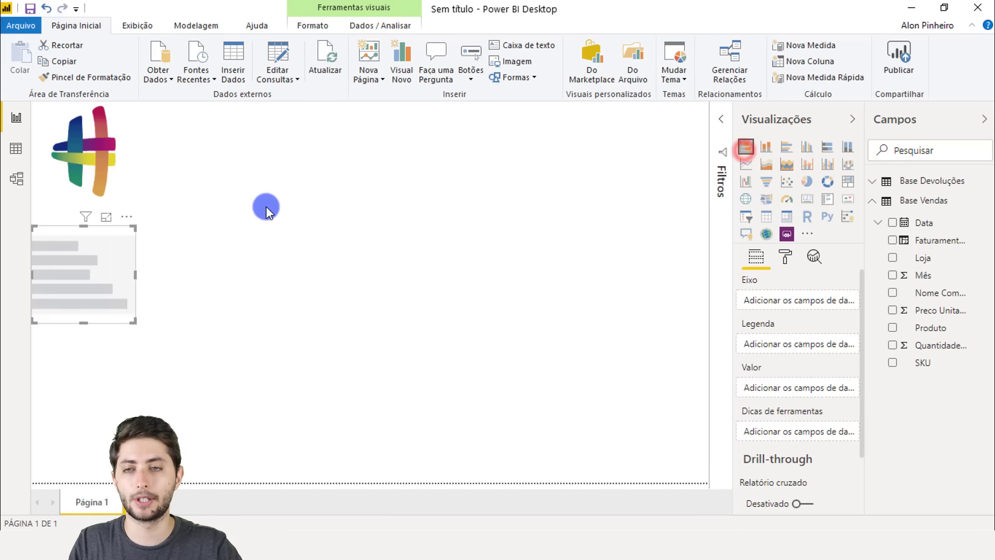
{"action": "left_click_drag", "start_coordinate": [117, 288], "coordinate": [124, 289]}
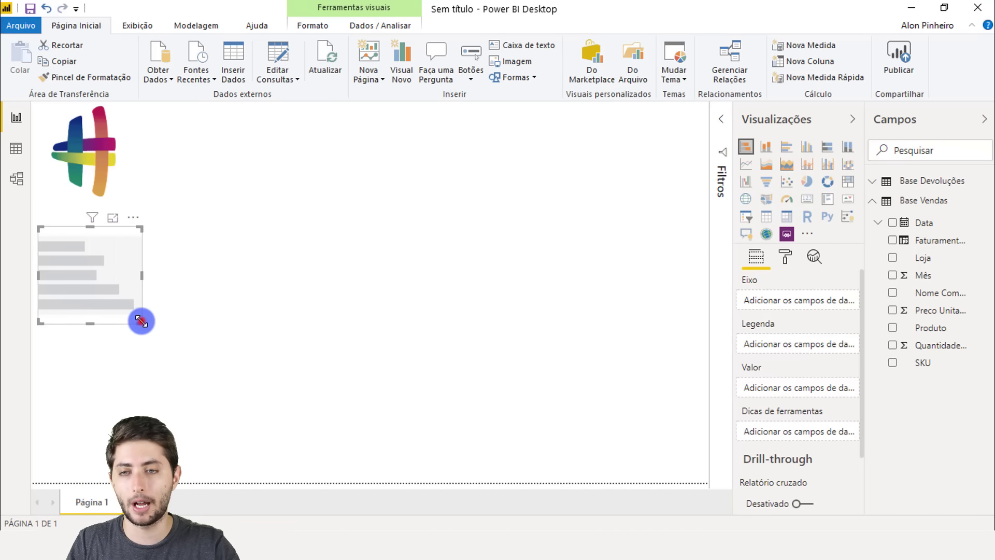
{"action": "left_click_drag", "start_coordinate": [141, 321], "coordinate": [197, 465]}
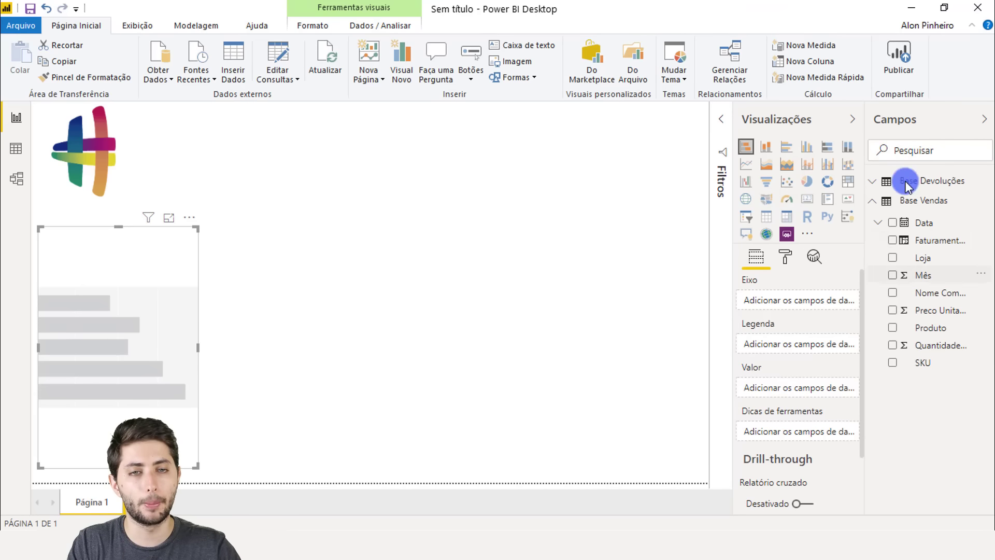
Step: Add Quantidade Vendida from Base Vendas as the bar chart's value
{"action": "left_click", "coordinate": [929, 199]}
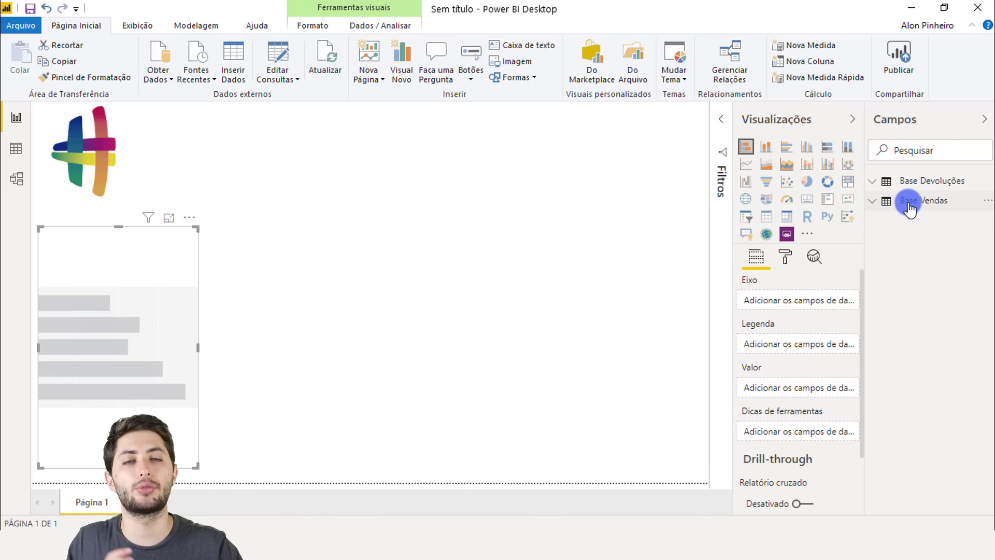
{"action": "mouse_move", "coordinate": [910, 208]}
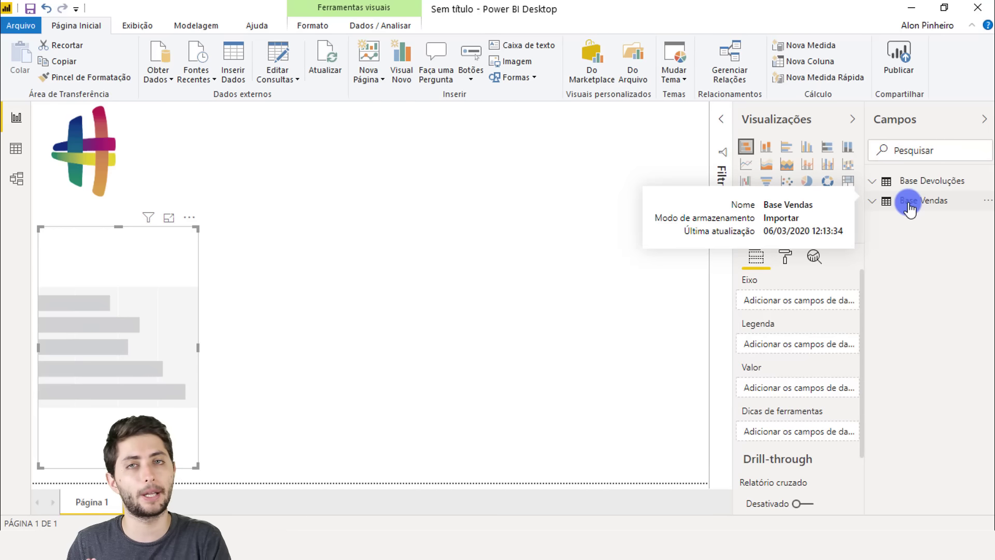
{"action": "left_click", "coordinate": [909, 207]}
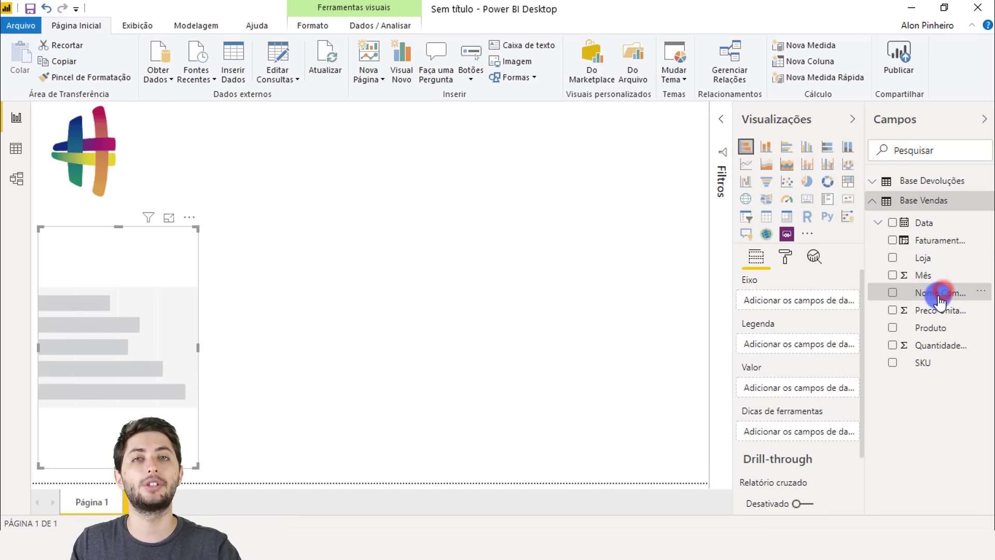
{"action": "left_click", "coordinate": [915, 241]}
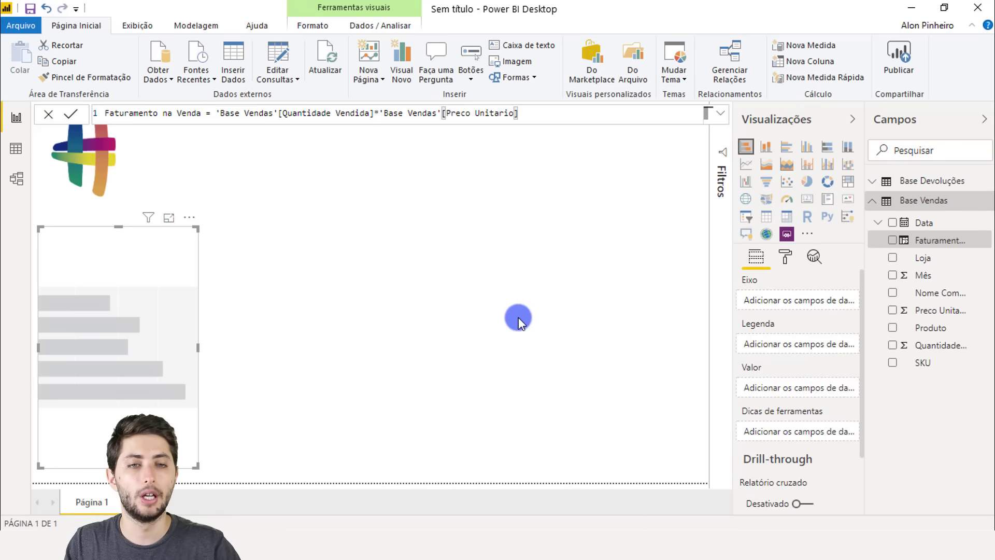
{"action": "left_click", "coordinate": [948, 346]}
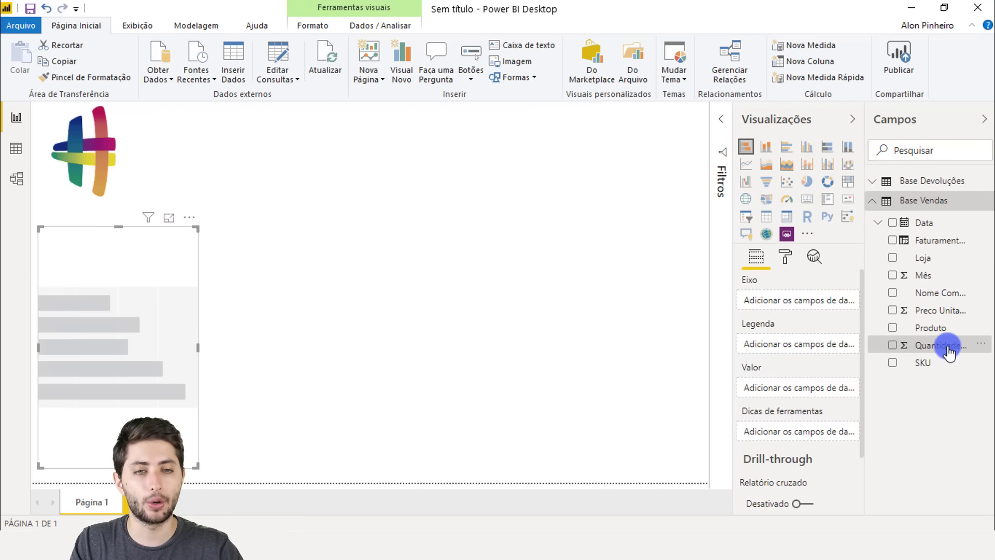
{"action": "left_click_drag", "start_coordinate": [949, 346], "coordinate": [806, 389]}
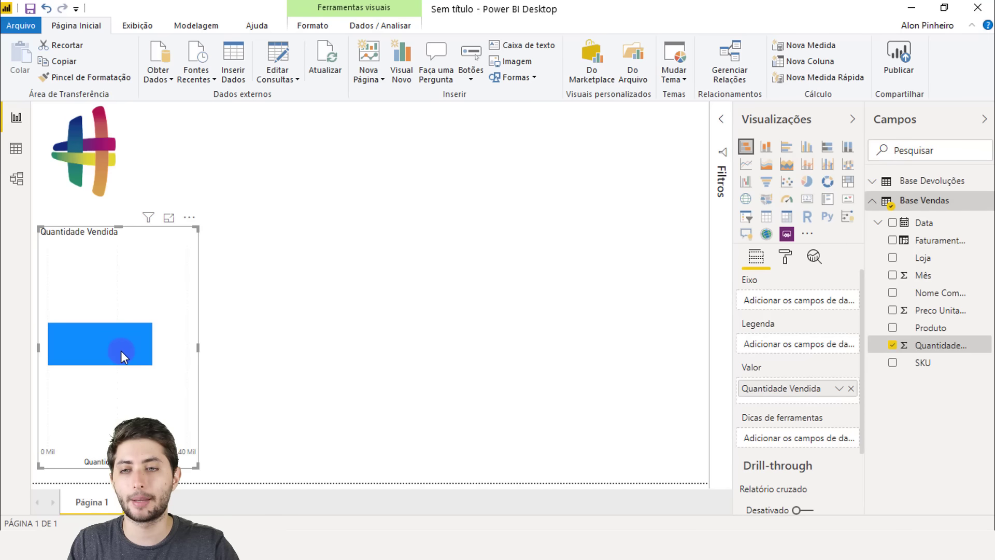
{"action": "mouse_move", "coordinate": [120, 350]}
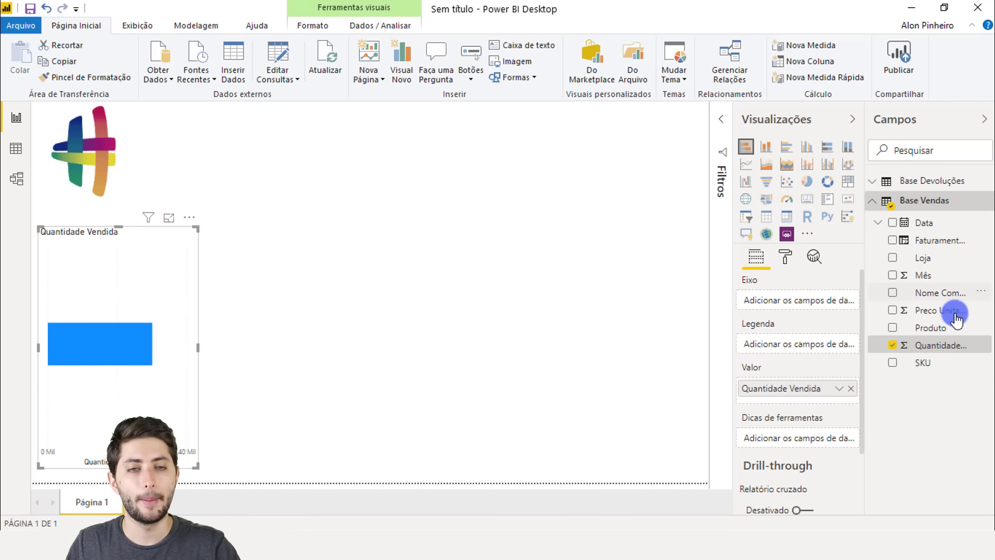
Step: Set Produto as the bar chart's axis to break down the quantity sold by product
{"action": "left_click", "coordinate": [944, 327]}
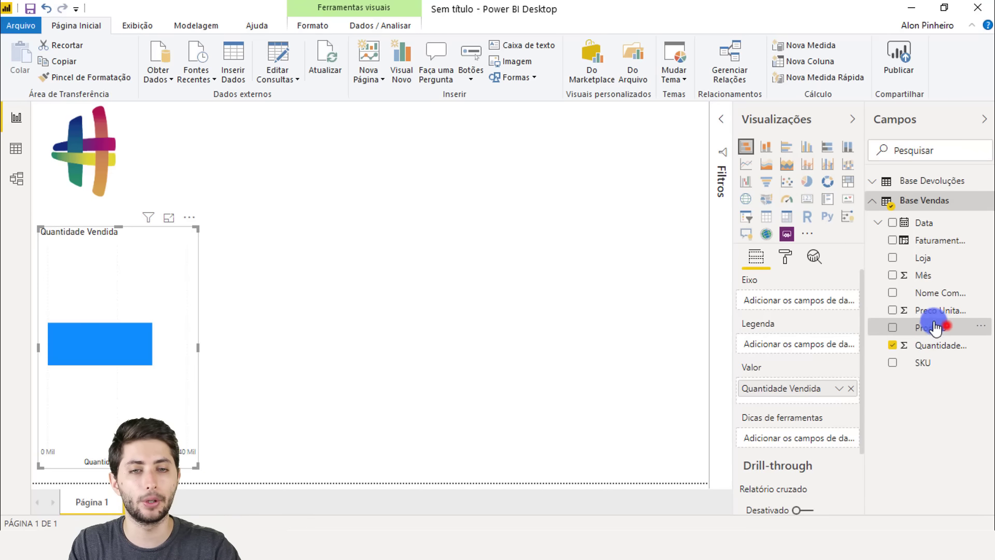
{"action": "left_click_drag", "start_coordinate": [936, 327], "coordinate": [814, 302]}
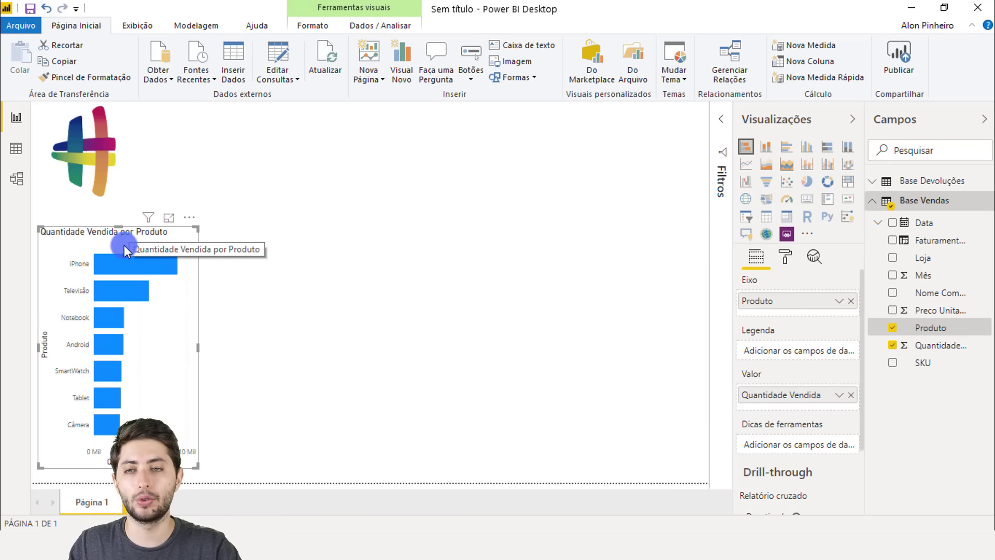
{"action": "mouse_move", "coordinate": [116, 278]}
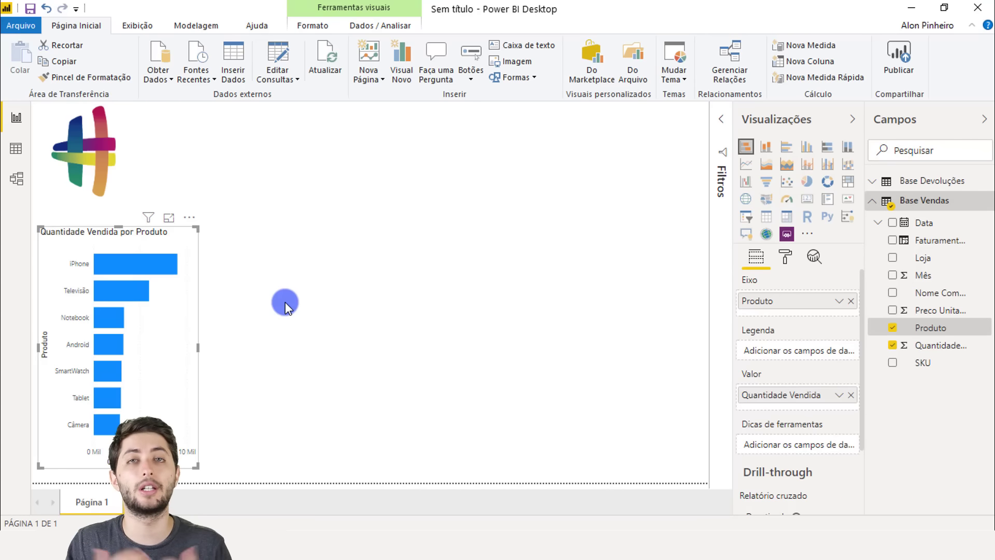
{"action": "left_click", "coordinate": [183, 330]}
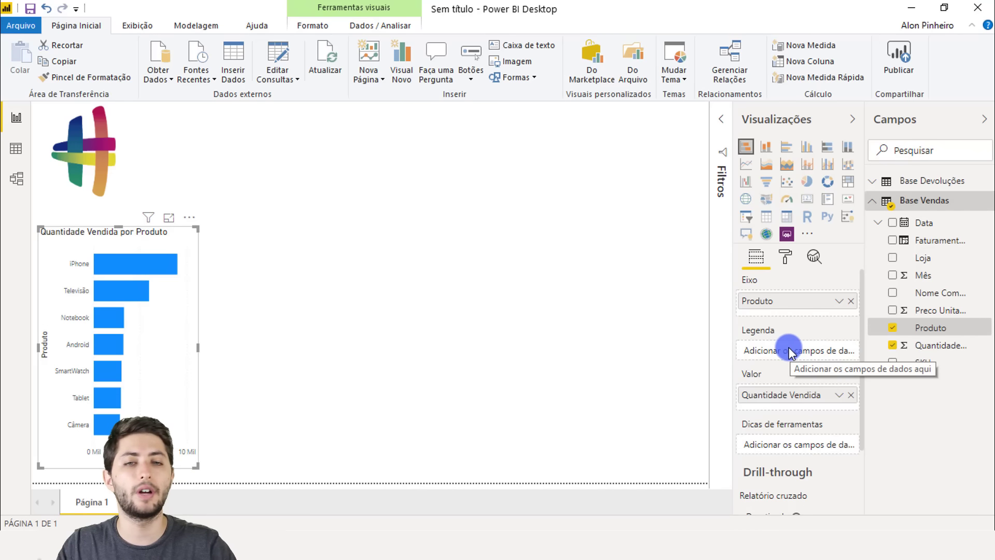
Step: Apply the Clássico theme to the report and review the colour palette offered for the bar chart's data
{"action": "left_click", "coordinate": [782, 257]}
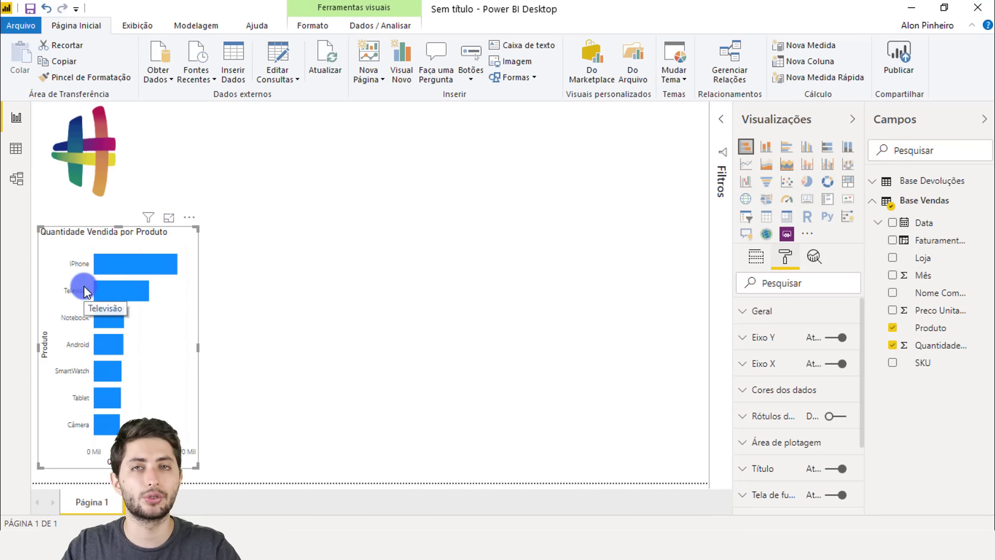
{"action": "left_click", "coordinate": [767, 386]}
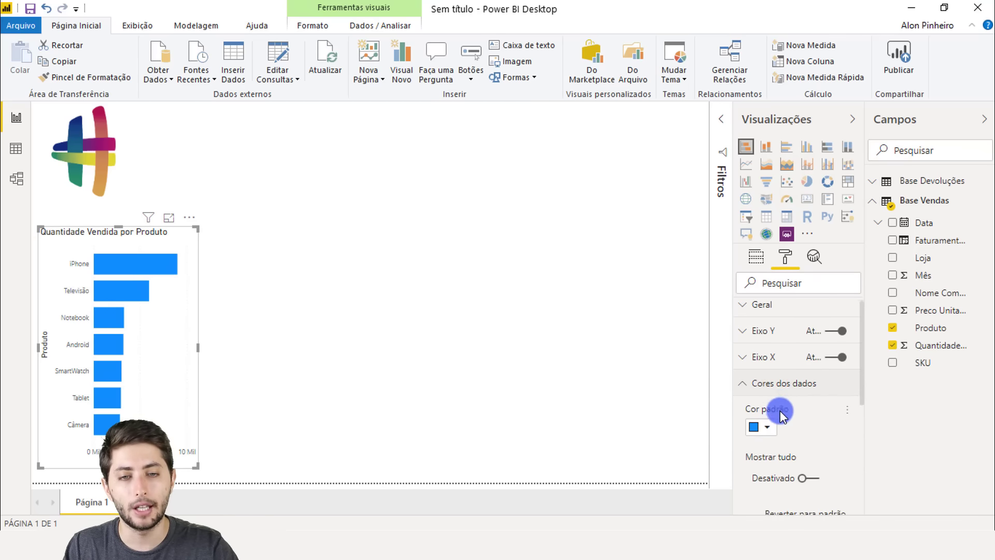
{"action": "left_click", "coordinate": [765, 369]}
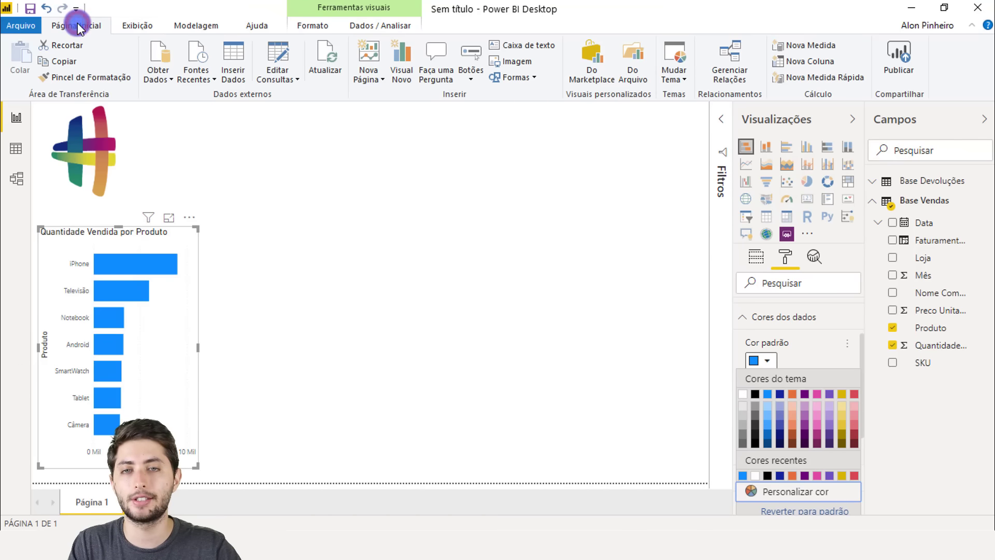
{"action": "left_click", "coordinate": [675, 78]}
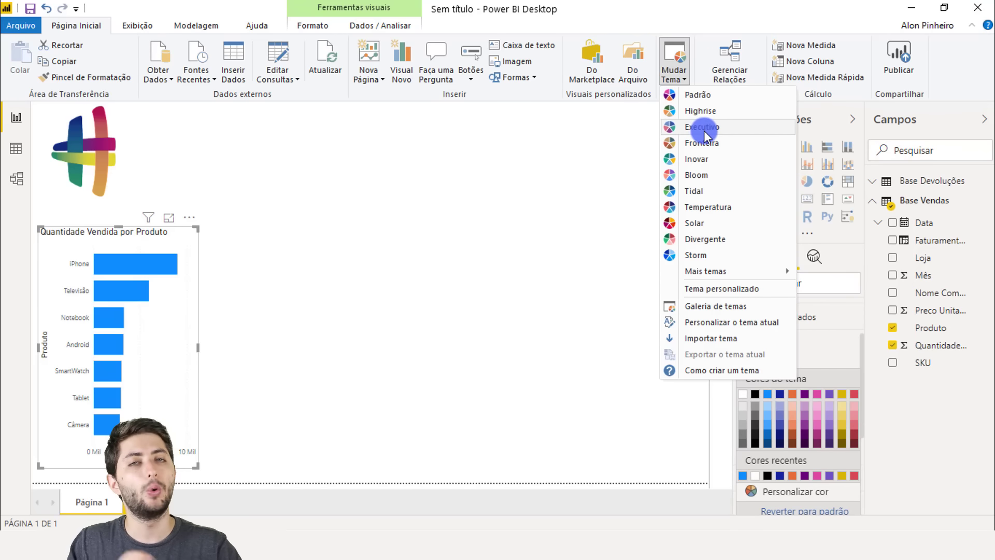
{"action": "mouse_move", "coordinate": [723, 270]}
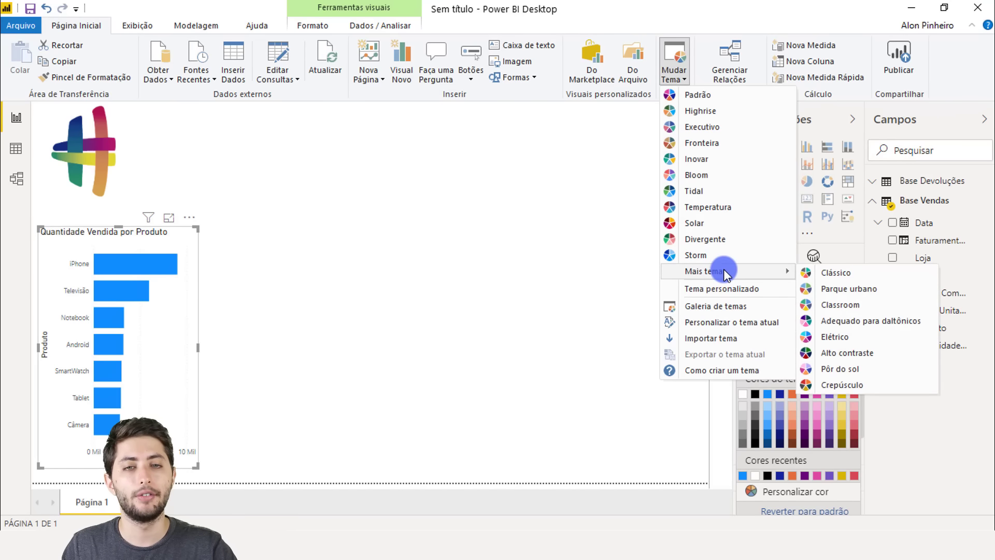
{"action": "left_click", "coordinate": [827, 271]}
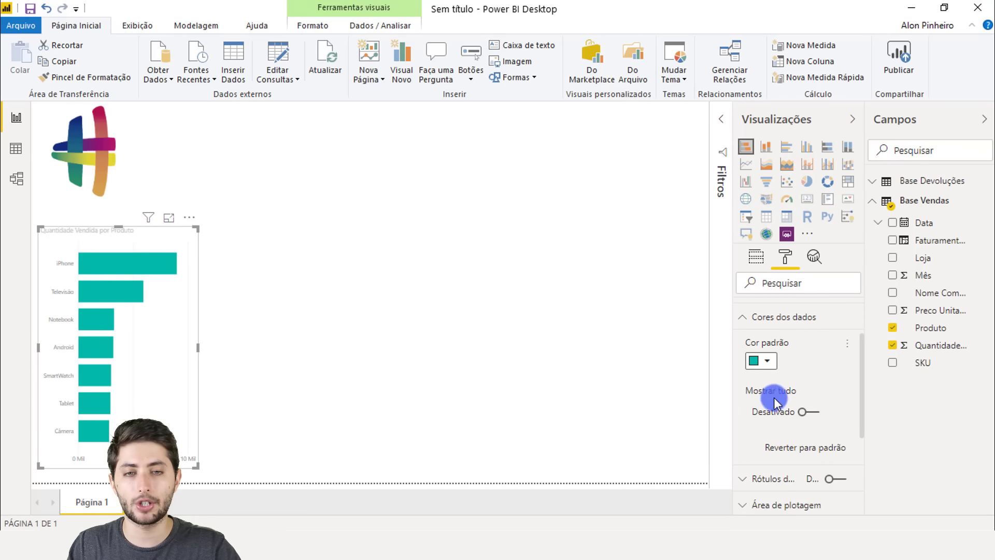
{"action": "left_click", "coordinate": [766, 366]}
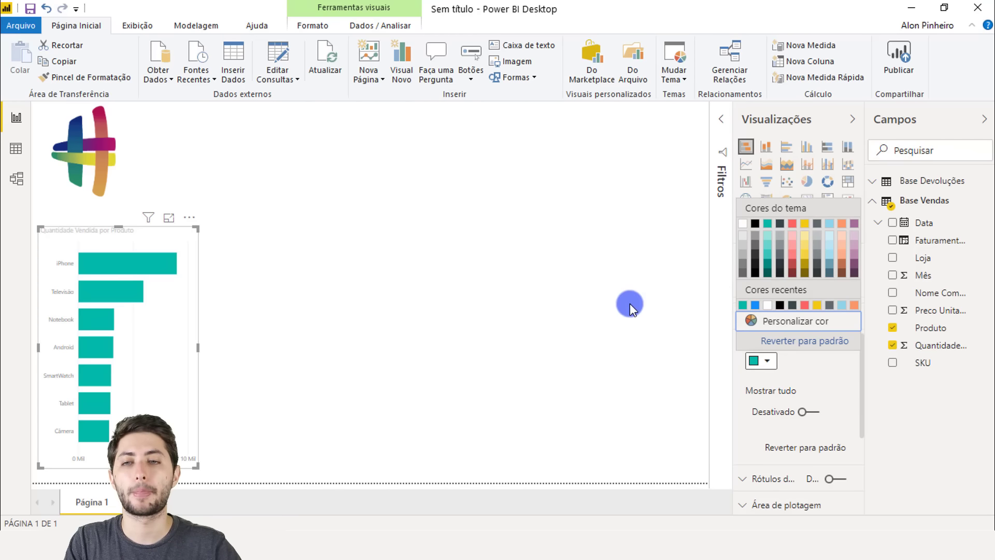
{"action": "left_click", "coordinate": [329, 240]}
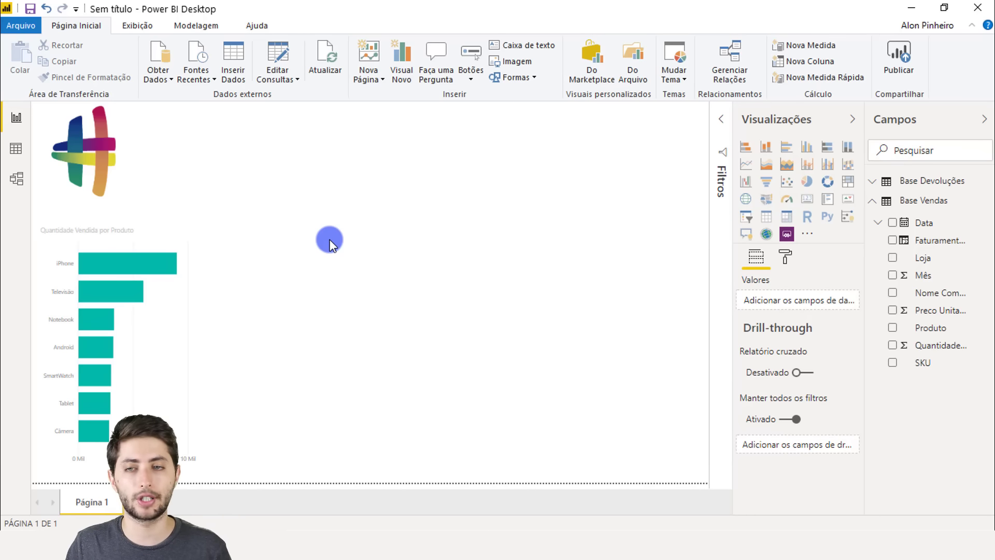
Step: Inspect the quantities sold for the iPhone, Televisão and Notebook bars in the chart
{"action": "left_click", "coordinate": [181, 304]}
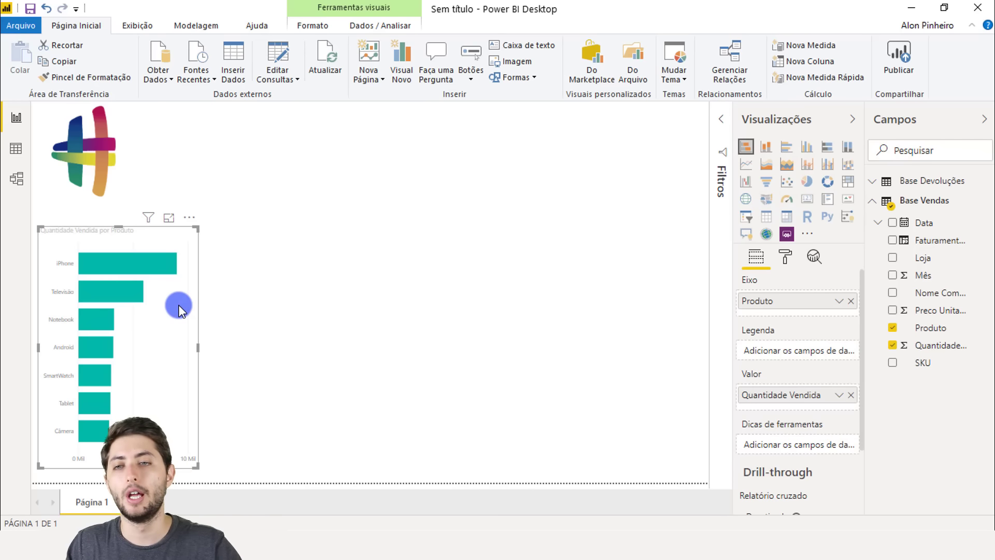
{"action": "mouse_move", "coordinate": [154, 265]}
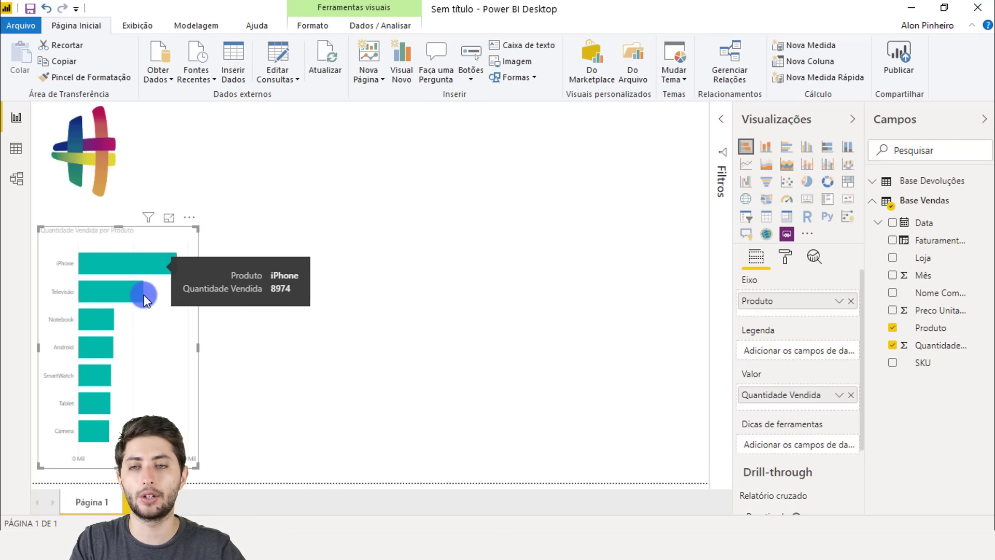
{"action": "mouse_move", "coordinate": [119, 285]}
{"action": "mouse_move", "coordinate": [97, 318]}
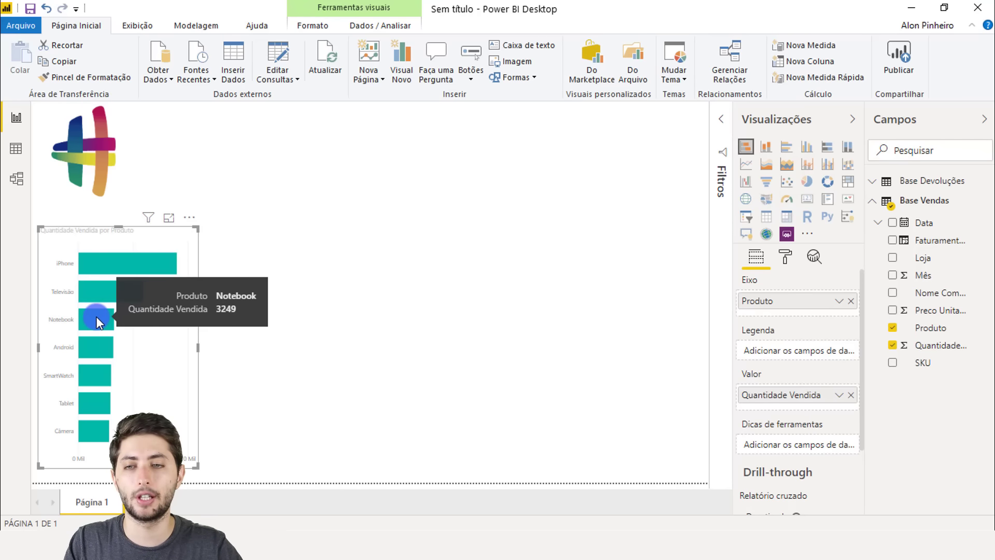
{"action": "left_click", "coordinate": [253, 242]}
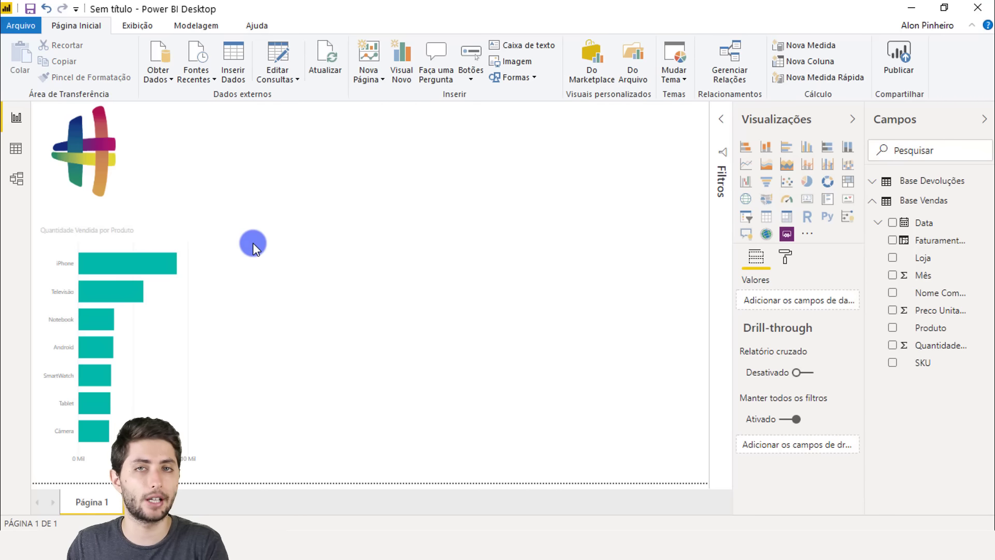
Step: Turn on data labels for the Quantidade Vendida por Produto bar chart
{"action": "left_click", "coordinate": [183, 328]}
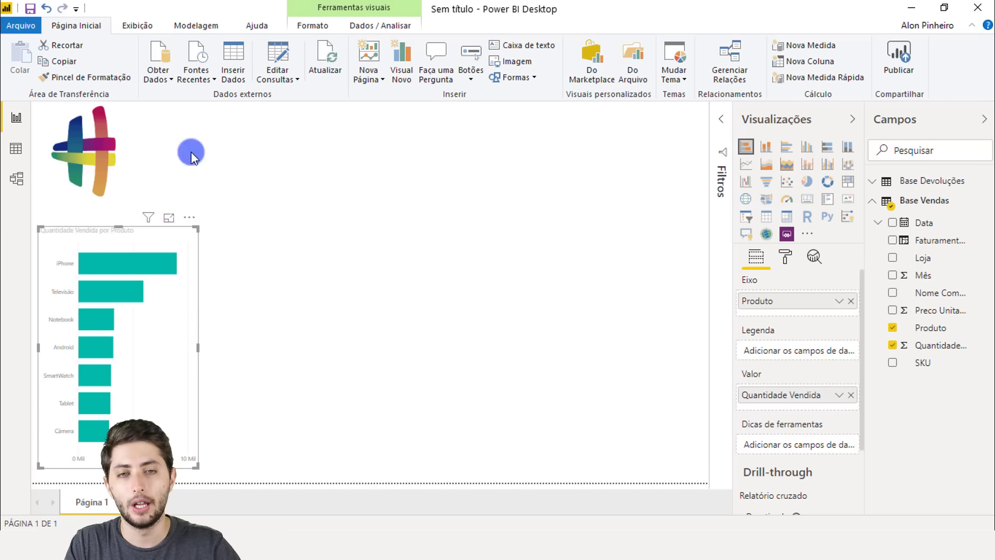
{"action": "left_click", "coordinate": [786, 256]}
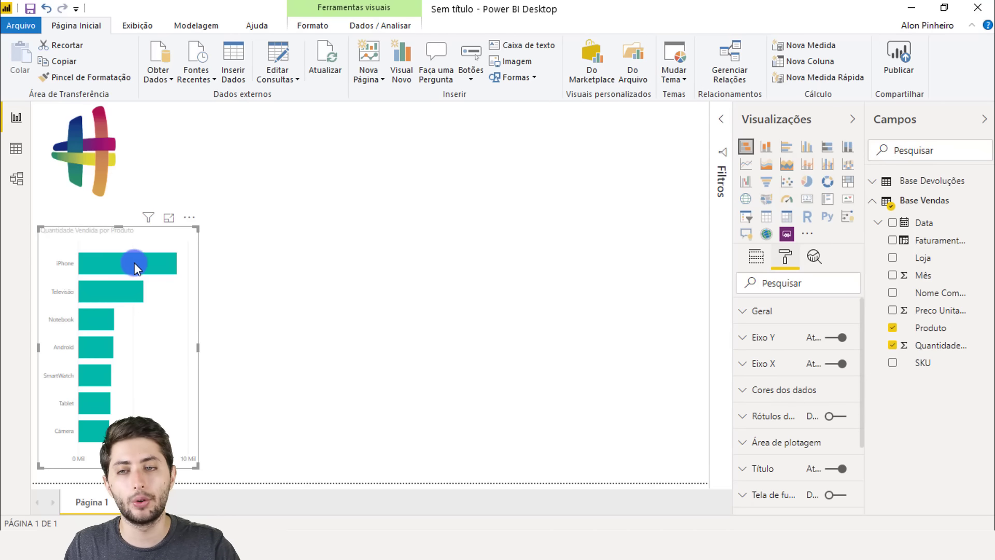
{"action": "left_click", "coordinate": [841, 418]}
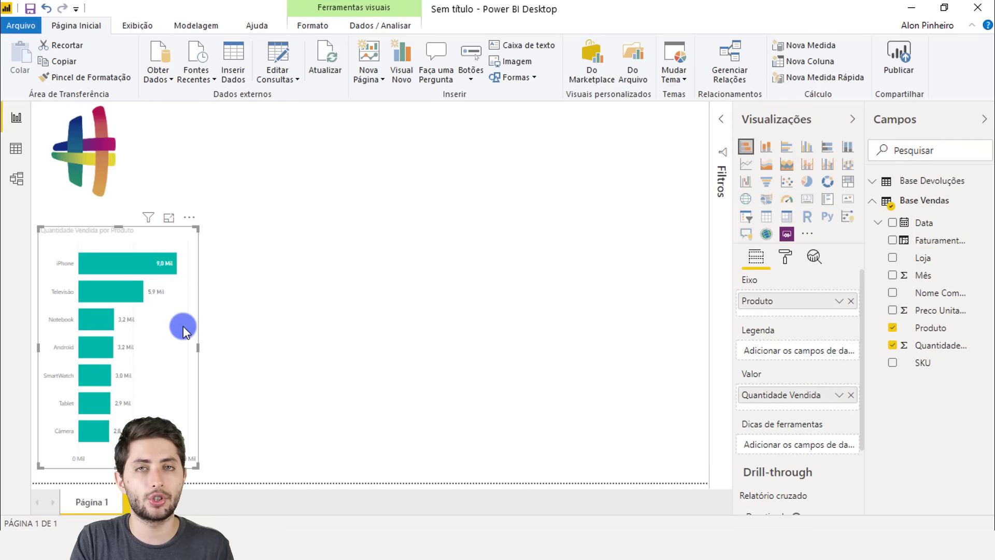
Step: Try converting the bar chart to a Cartão visual of Quantidade Vendida, and undo the conversion
{"action": "left_click", "coordinate": [806, 200]}
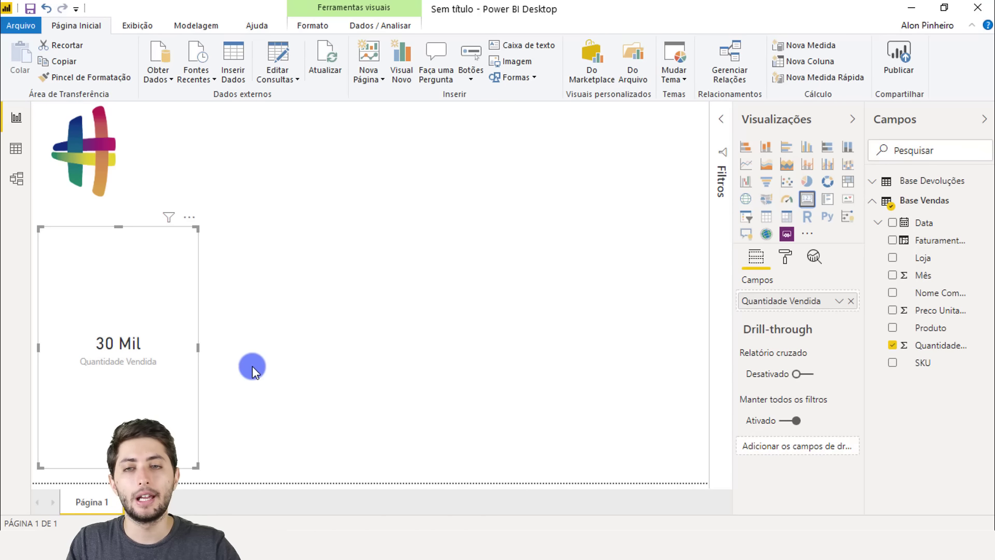
{"action": "left_click", "coordinate": [363, 246]}
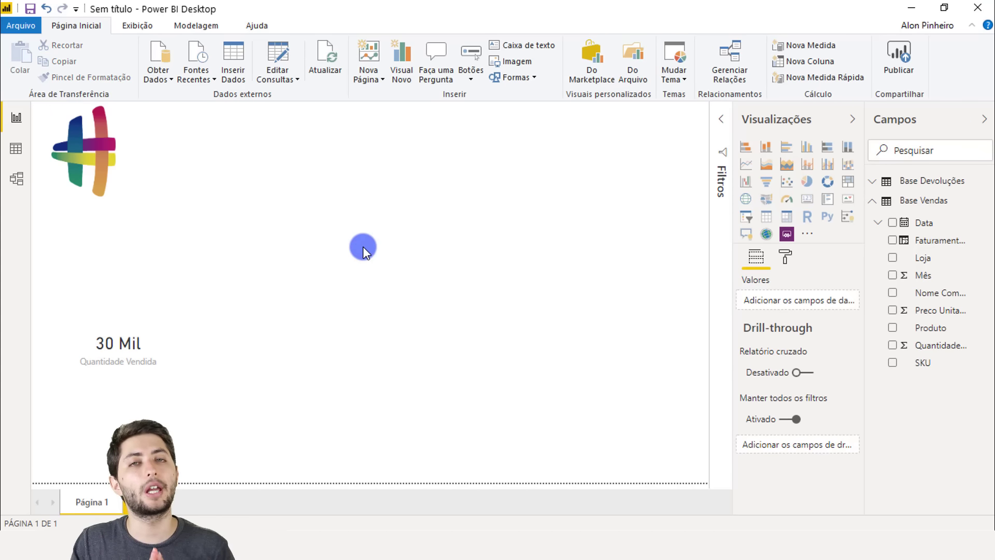
{"action": "left_click", "coordinate": [149, 305]}
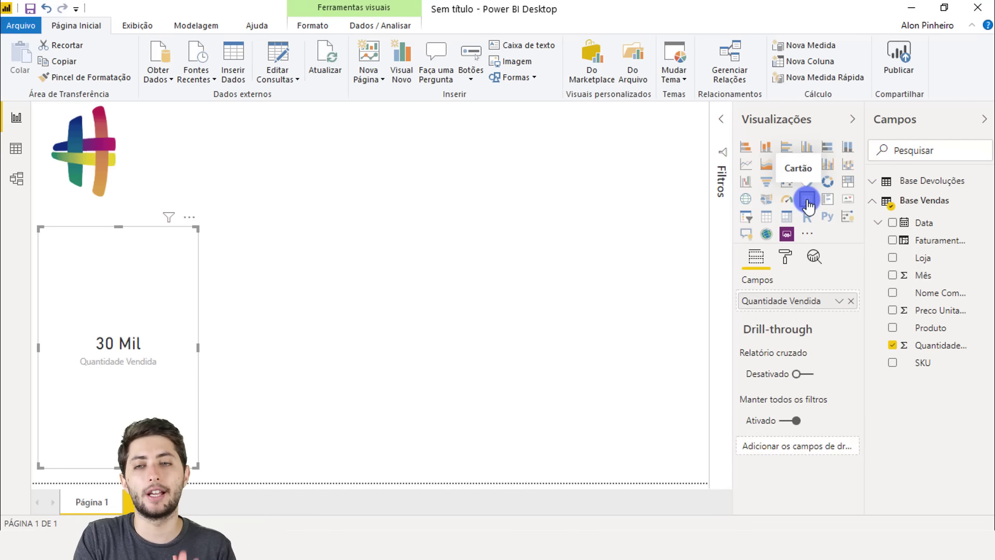
{"action": "key", "text": "ctrl+z"}
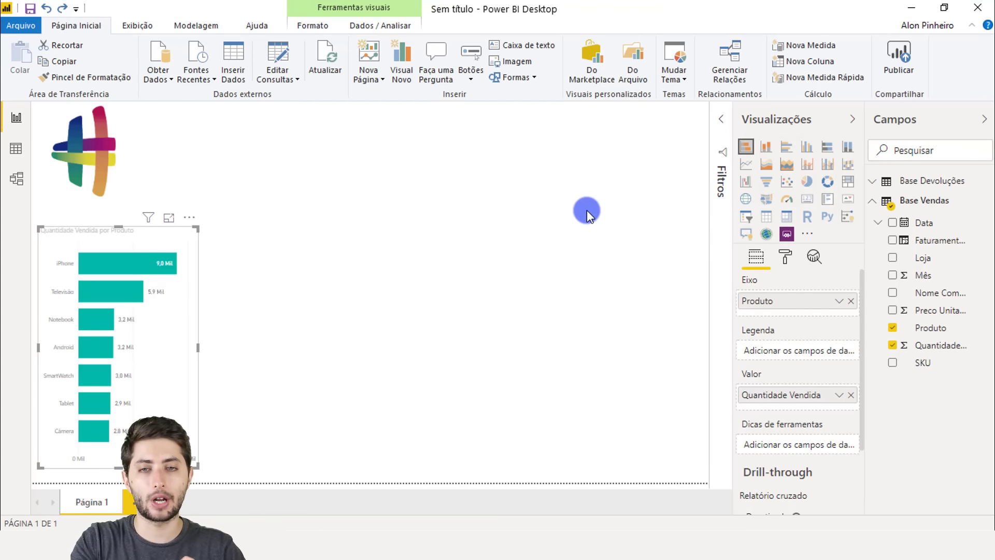
Step: Add a Cartão visual at the top centre of the report page, showing Faturamento na Venda from Base Vendas
{"action": "left_click", "coordinate": [425, 223]}
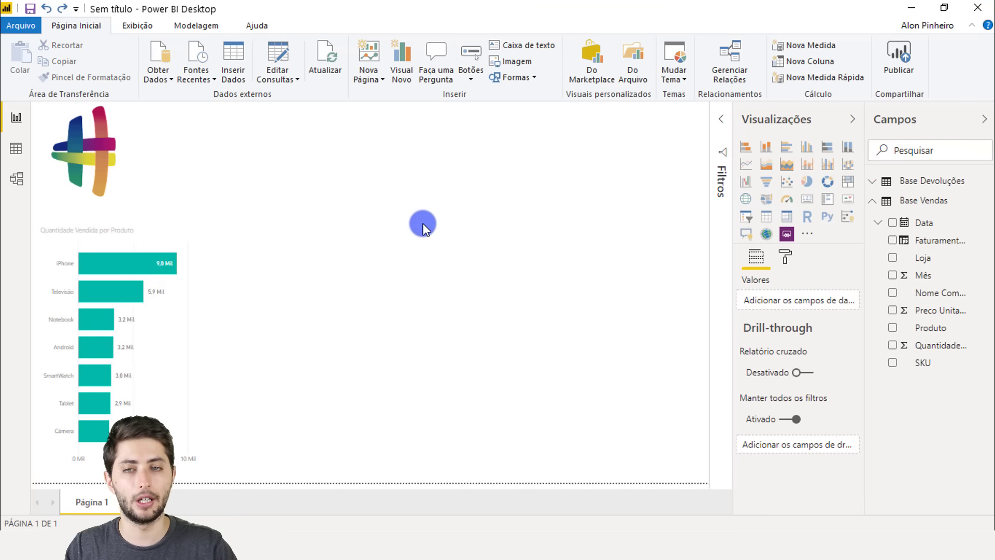
{"action": "left_click", "coordinate": [807, 198]}
{"action": "left_click_drag", "start_coordinate": [277, 133], "coordinate": [452, 147]}
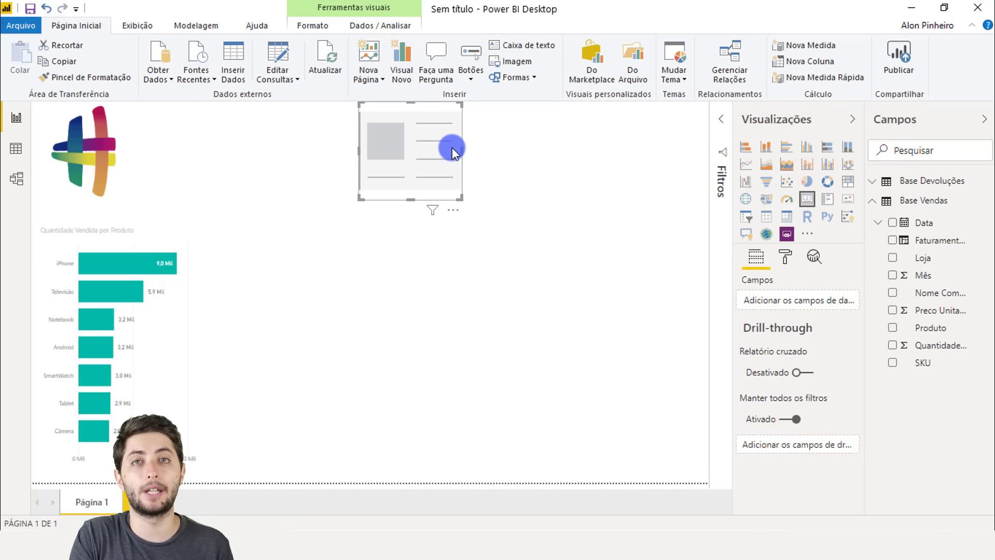
{"action": "left_click", "coordinate": [964, 251]}
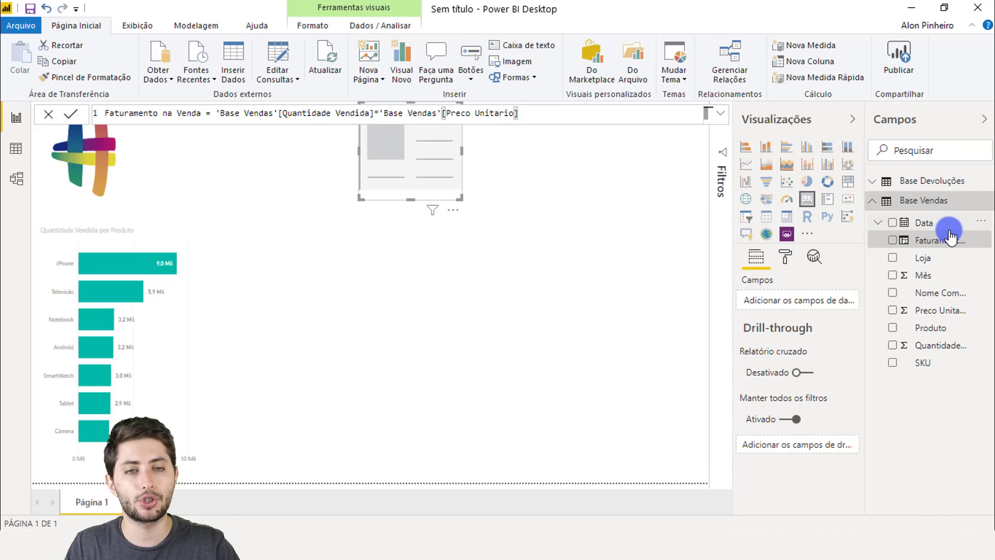
{"action": "left_click_drag", "start_coordinate": [951, 236], "coordinate": [798, 301]}
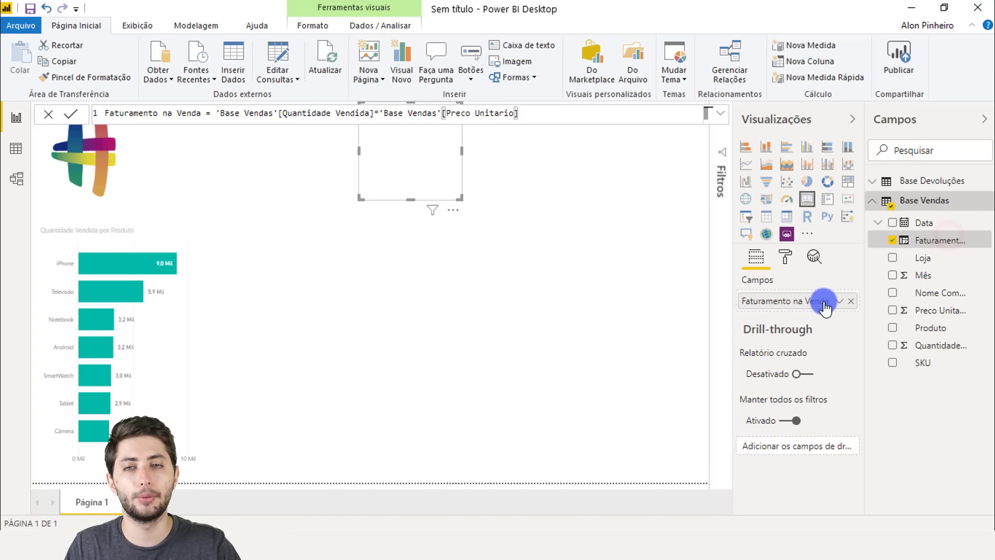
{"action": "left_click", "coordinate": [490, 201]}
{"action": "left_click", "coordinate": [437, 170]}
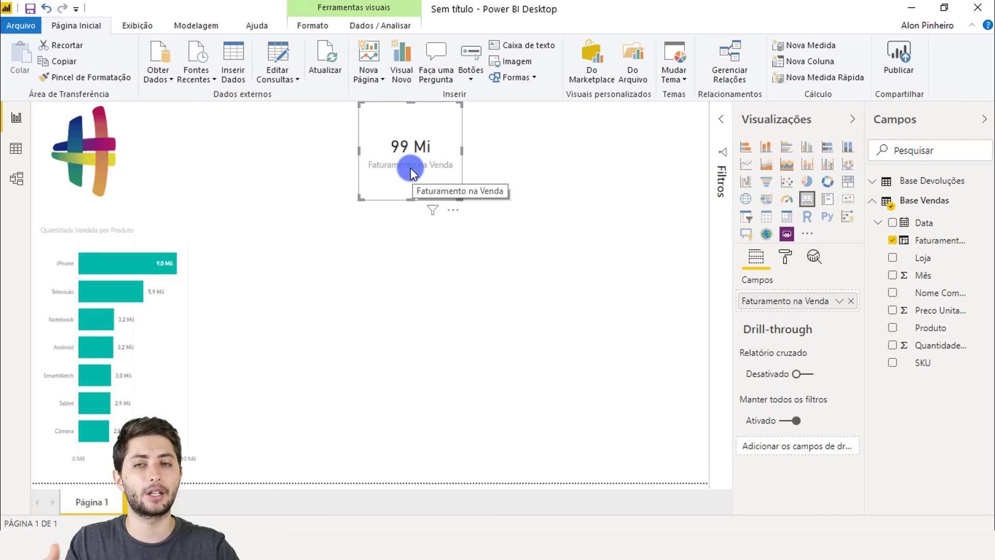
Step: Open the currency format choices for the Faturamento na Venda column in the Base Vendas data table
{"action": "left_click", "coordinate": [11, 149]}
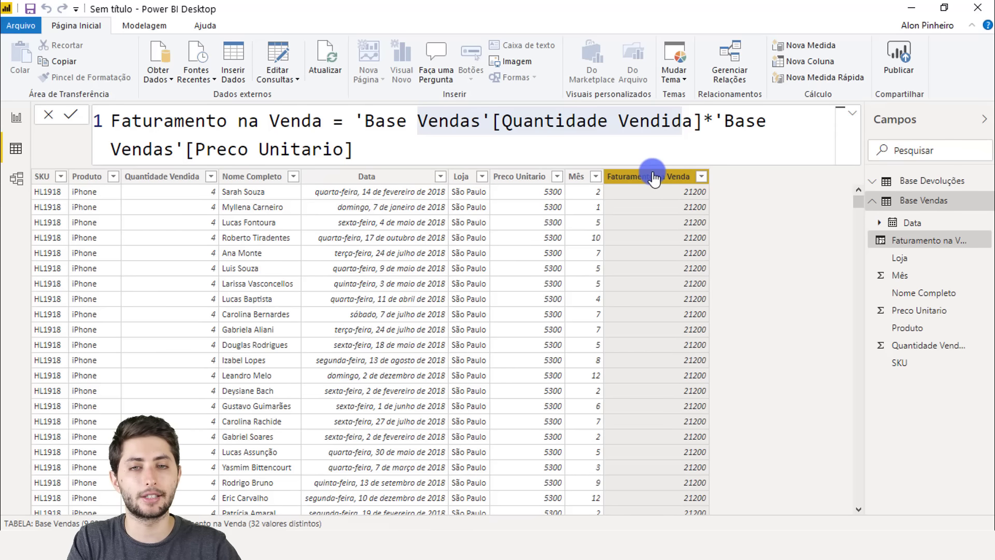
{"action": "left_click", "coordinate": [156, 24]}
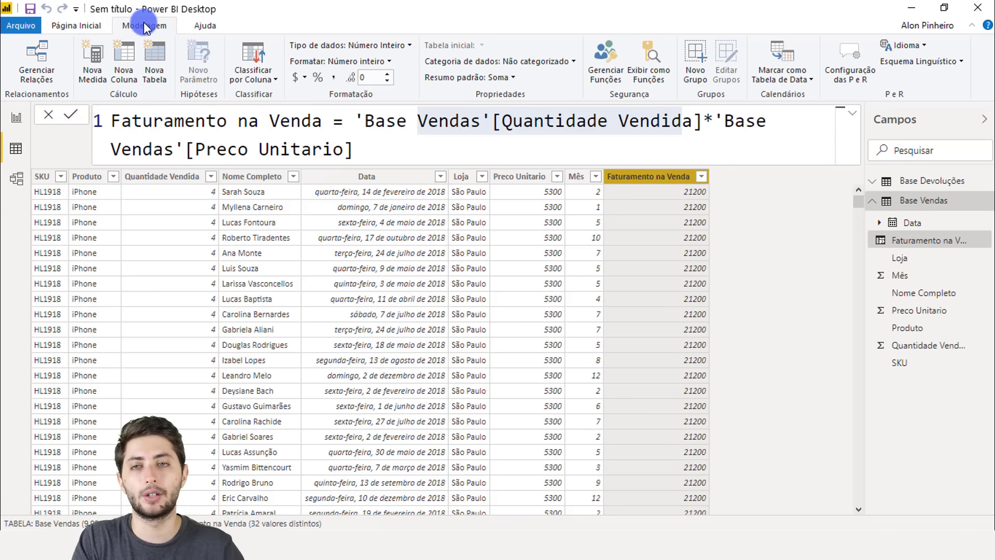
{"action": "left_click", "coordinate": [296, 80]}
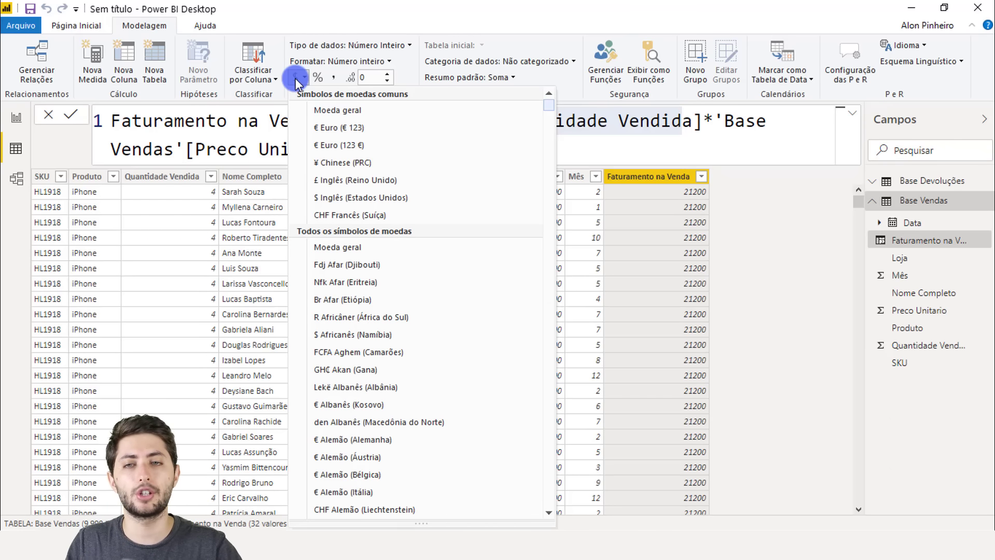
Step: Format the Faturamento na Venda column as general currency (Moeda geral) and return to the report view
{"action": "left_click", "coordinate": [327, 110]}
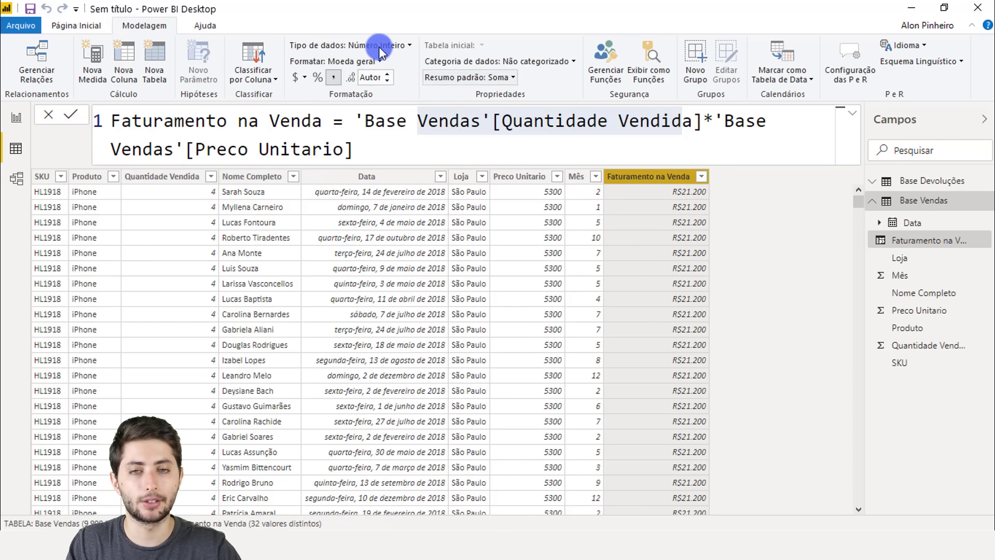
{"action": "left_click", "coordinate": [16, 117]}
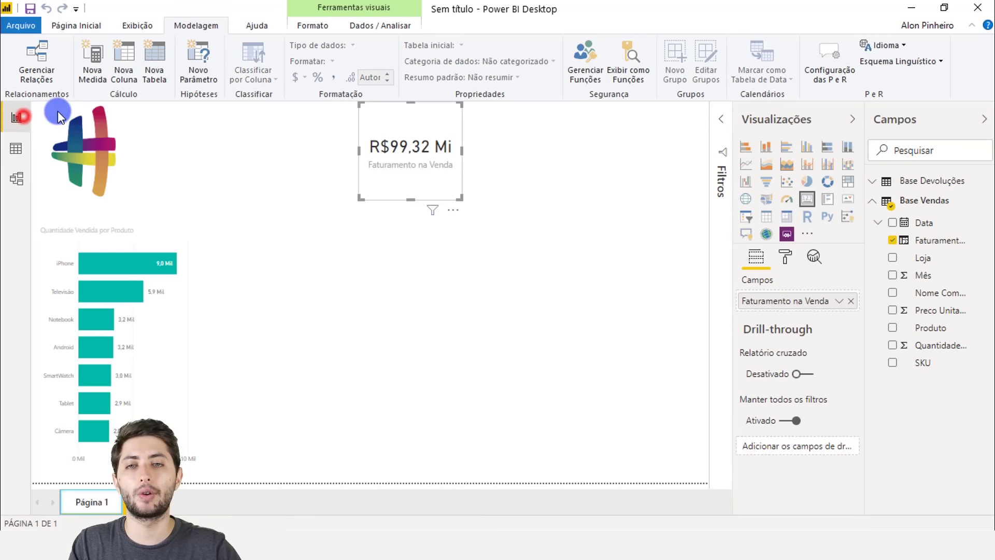
Step: Move the Faturamento na Venda card toward the upper-right part of the report page and widen it slightly
{"action": "left_click", "coordinate": [503, 147]}
{"action": "left_click_drag", "start_coordinate": [426, 172], "coordinate": [438, 179]}
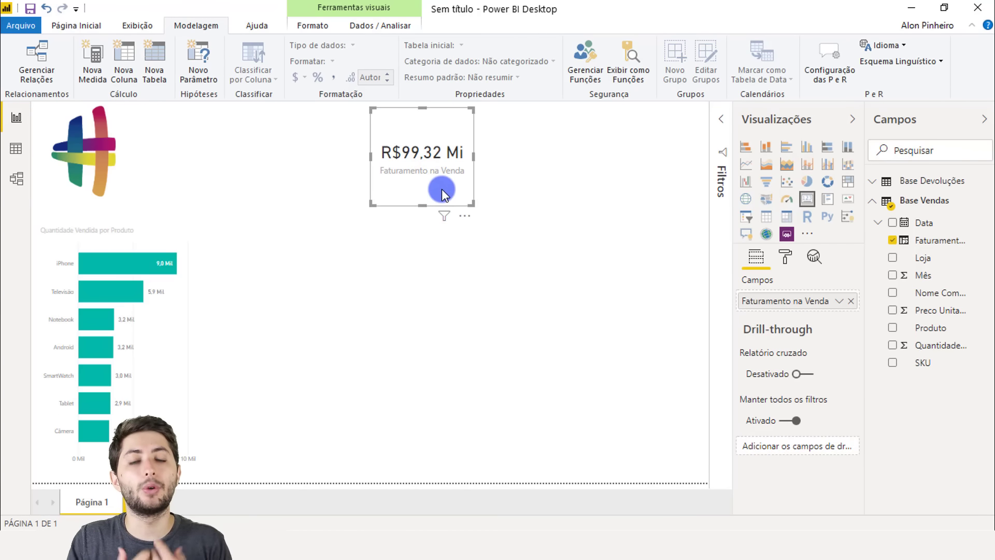
{"action": "left_click_drag", "start_coordinate": [473, 161], "coordinate": [538, 167]}
{"action": "left_click", "coordinate": [540, 166]}
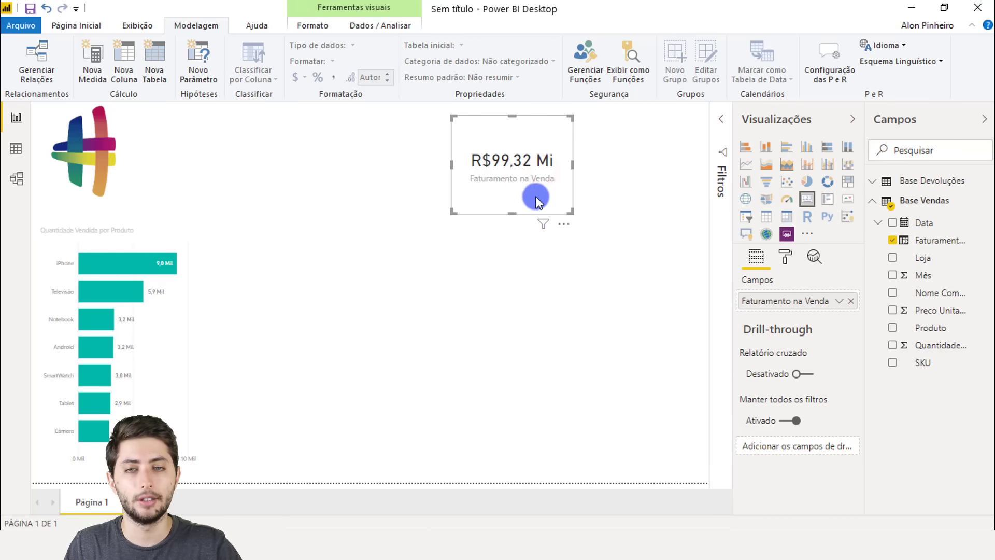
Step: Enable the card's background, colour it with a light teal theme shade, and set its transparency to 25%
{"action": "left_click", "coordinate": [783, 262]}
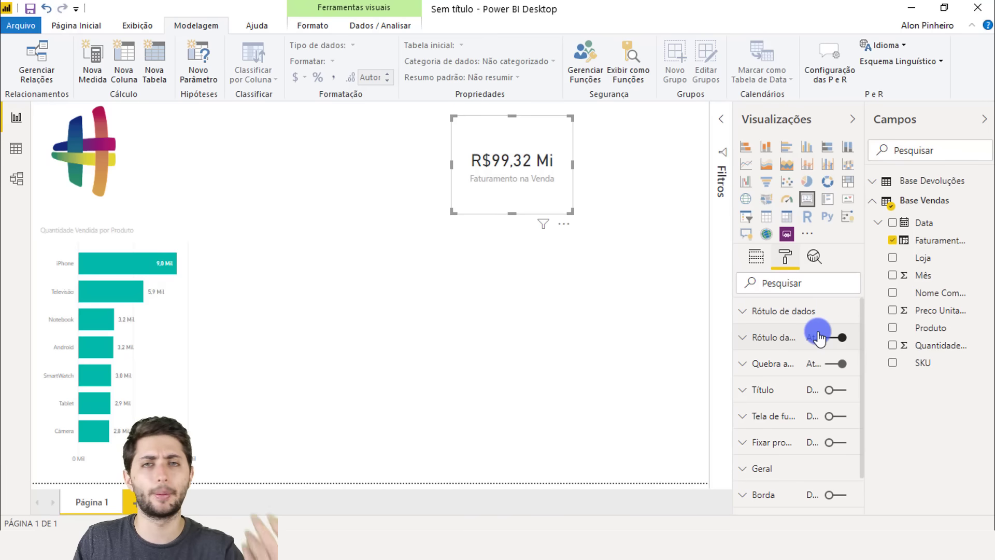
{"action": "scroll", "coordinate": [778, 415], "scroll_direction": "down", "scroll_amount": 1}
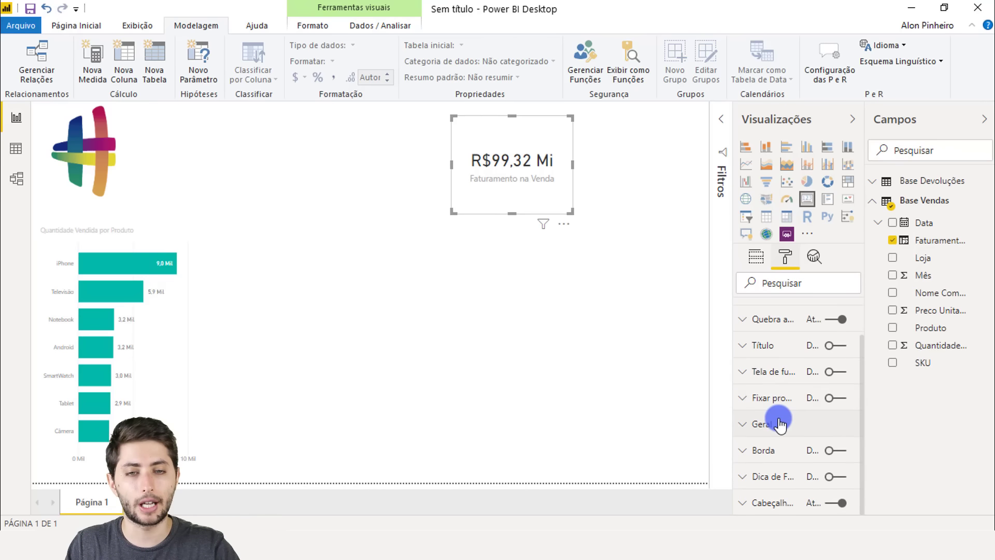
{"action": "left_click", "coordinate": [830, 372]}
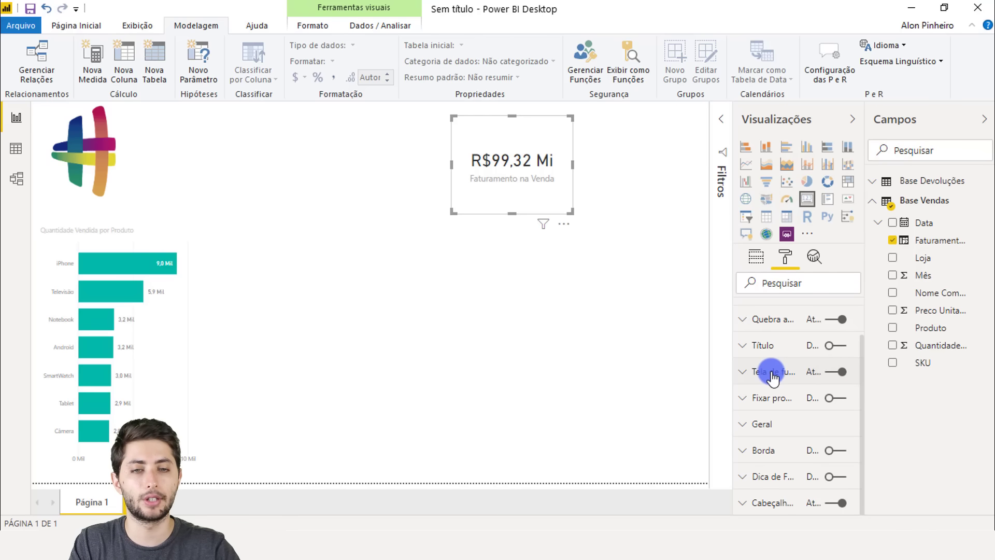
{"action": "left_click", "coordinate": [772, 372]}
{"action": "scroll", "coordinate": [770, 358], "scroll_direction": "down", "scroll_amount": 2}
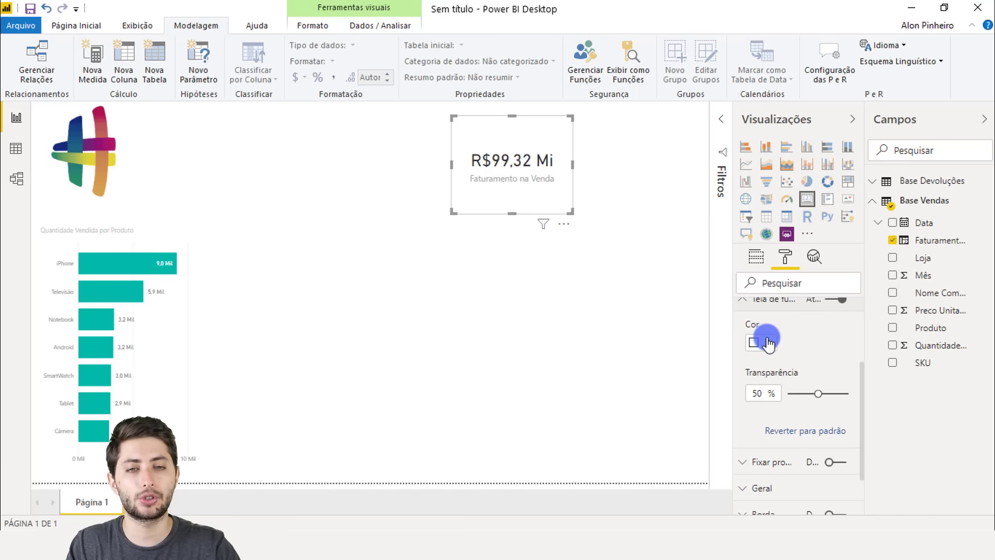
{"action": "left_click", "coordinate": [770, 344]}
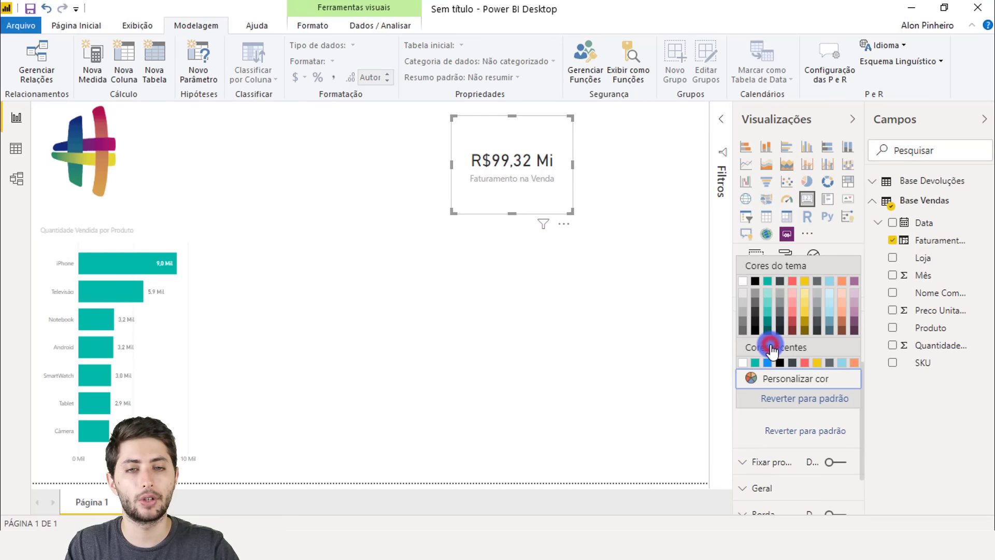
{"action": "left_click", "coordinate": [769, 303]}
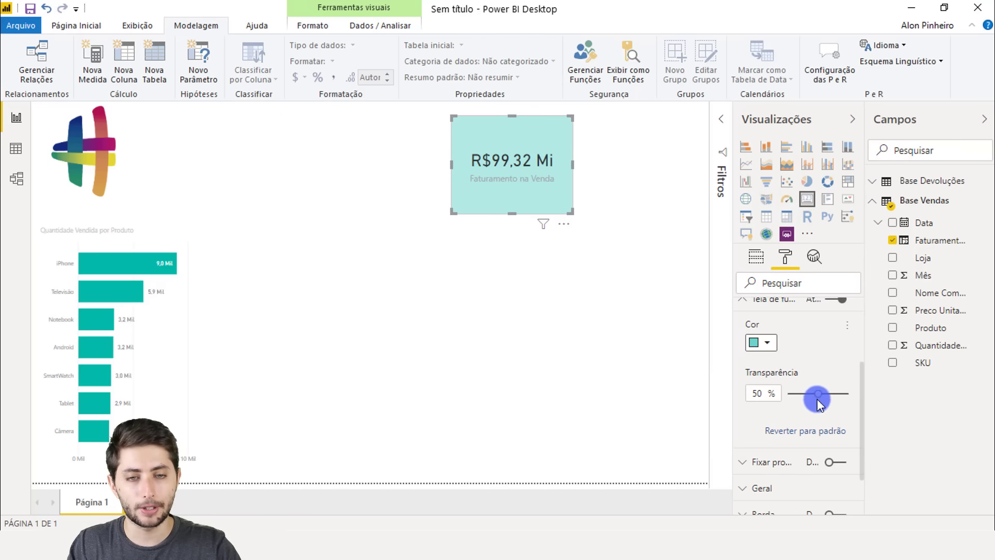
{"action": "left_click_drag", "start_coordinate": [816, 394], "coordinate": [803, 394]}
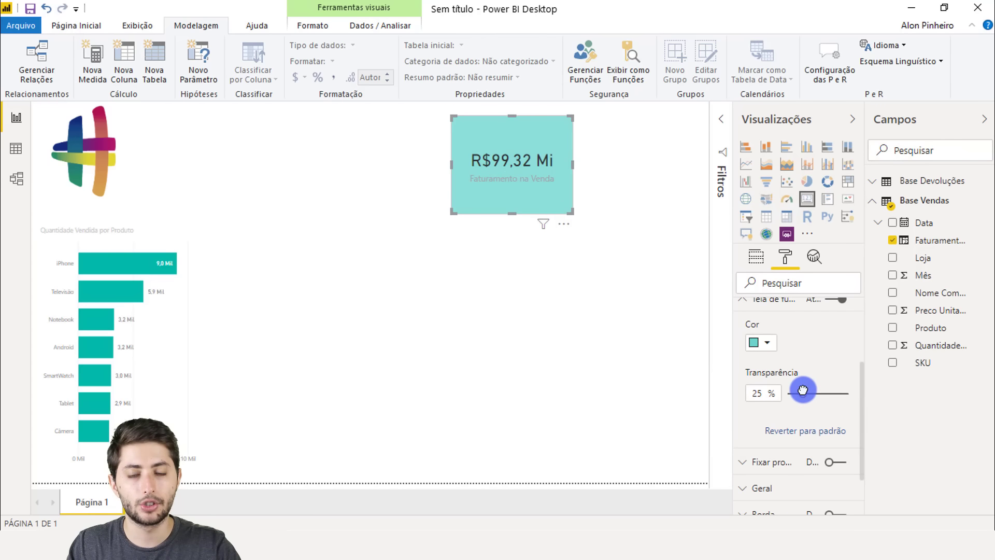
Step: Set the colour of the card's data label to white
{"action": "scroll", "coordinate": [834, 373], "scroll_direction": "up", "scroll_amount": 2}
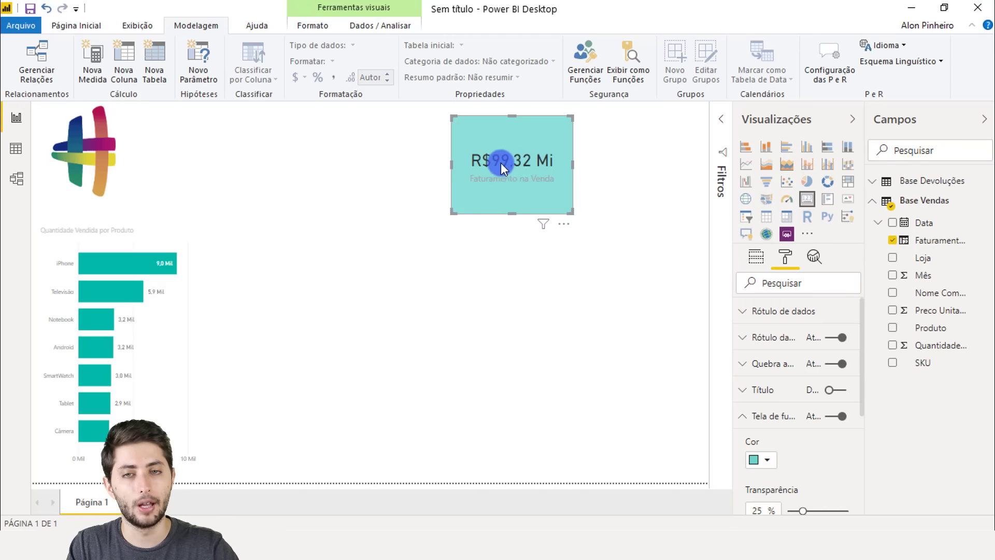
{"action": "mouse_move", "coordinate": [493, 158]}
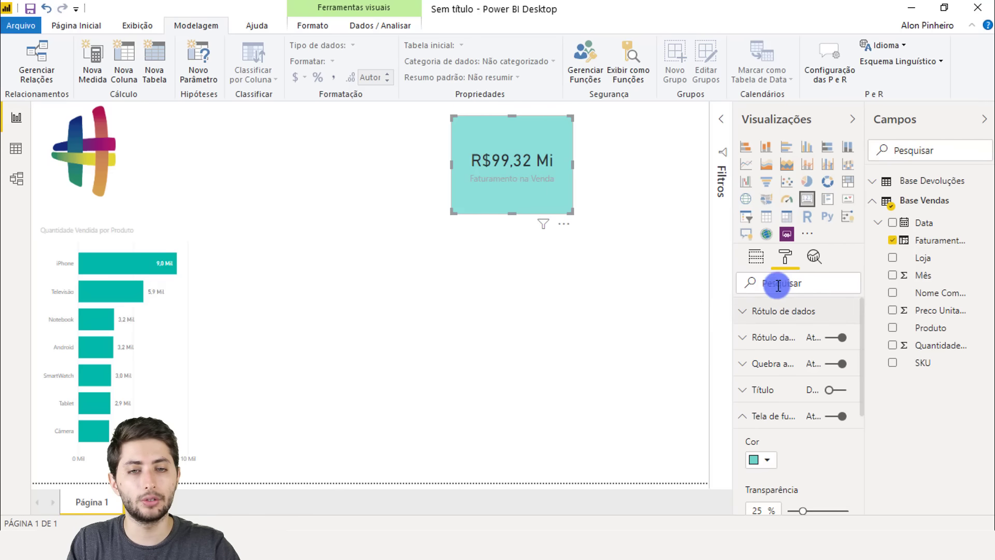
{"action": "left_click", "coordinate": [793, 312]}
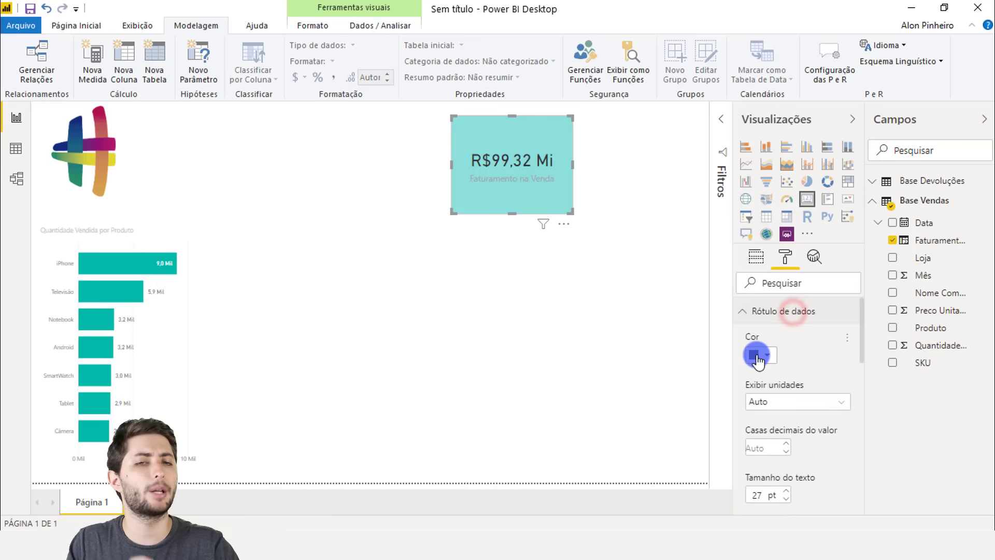
{"action": "left_click", "coordinate": [758, 358]}
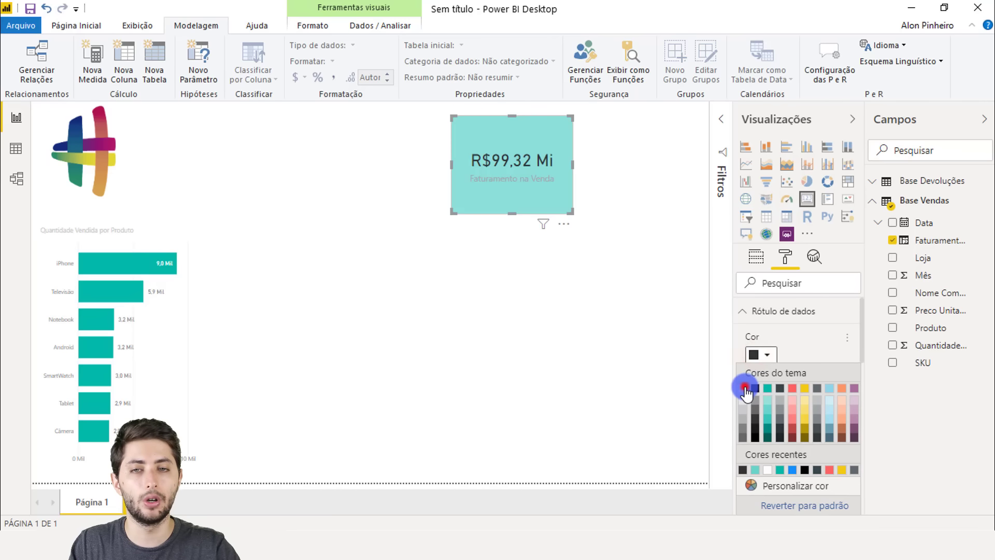
{"action": "left_click", "coordinate": [746, 389]}
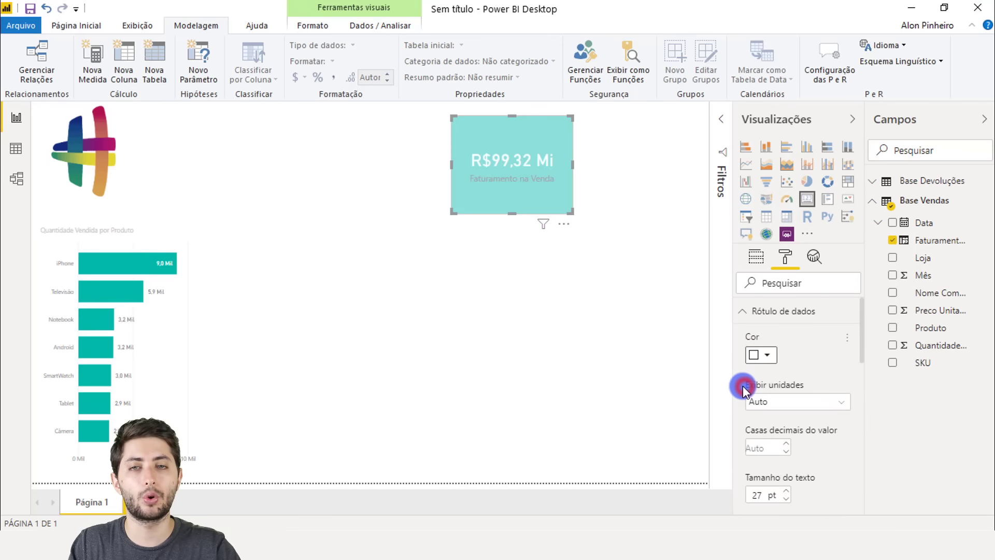
Step: Increase the text size of the card's data label to 28 pt
{"action": "left_click", "coordinate": [784, 315]}
{"action": "left_click", "coordinate": [784, 315]}
{"action": "scroll", "coordinate": [795, 401], "scroll_direction": "down", "scroll_amount": 2}
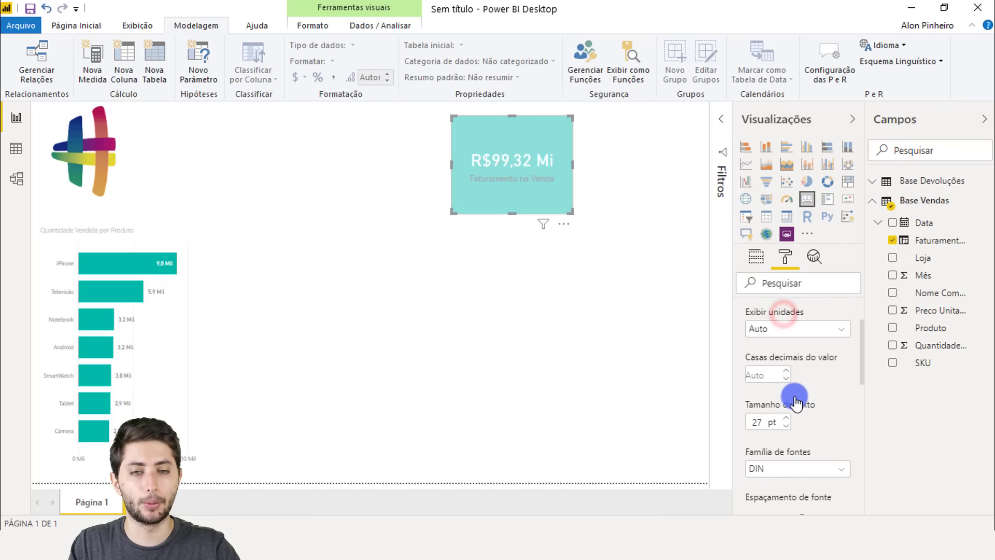
{"action": "left_click", "coordinate": [786, 418]}
{"action": "scroll", "coordinate": [794, 337], "scroll_direction": "up", "scroll_amount": 2}
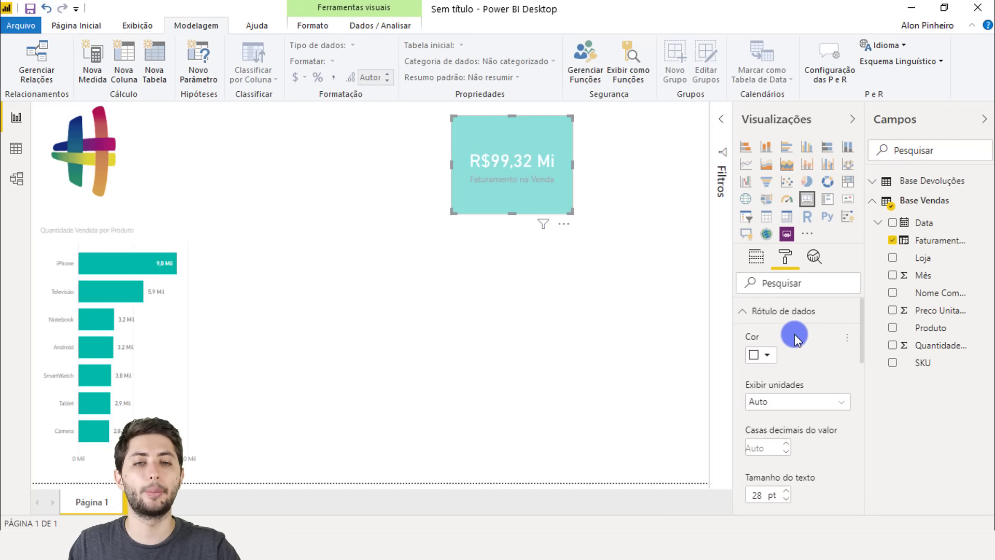
{"action": "left_click", "coordinate": [788, 312]}
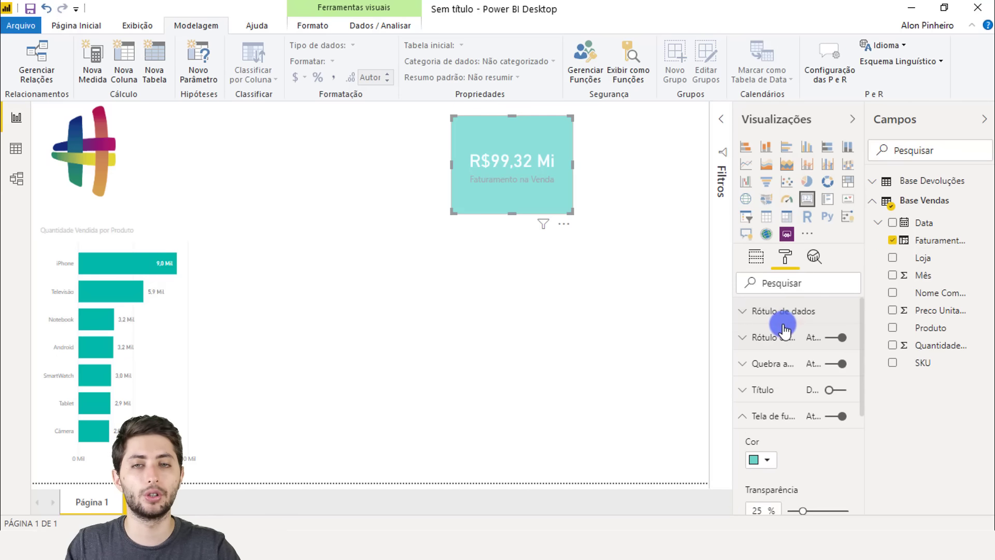
Step: Set the colour of the card's category label to white
{"action": "left_click", "coordinate": [483, 180]}
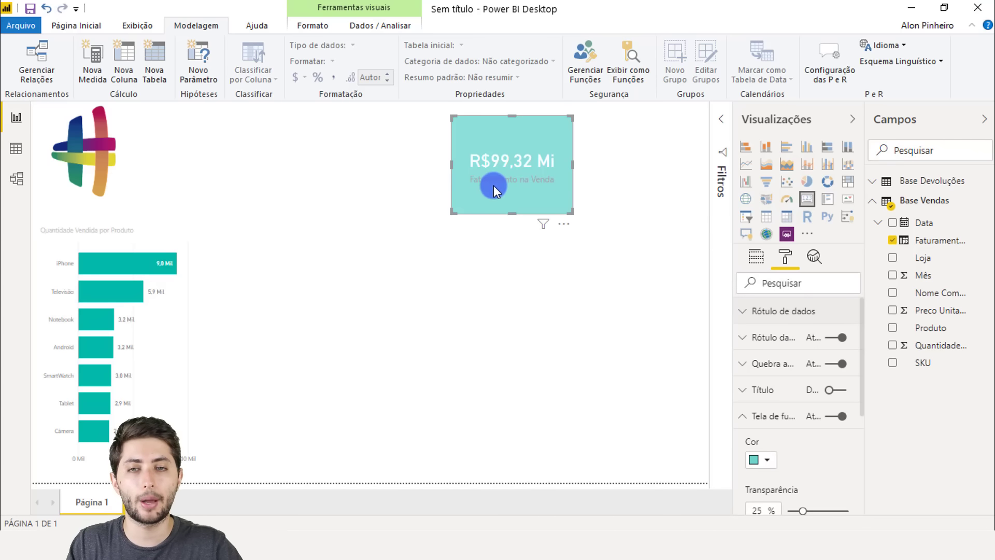
{"action": "left_click", "coordinate": [764, 337]}
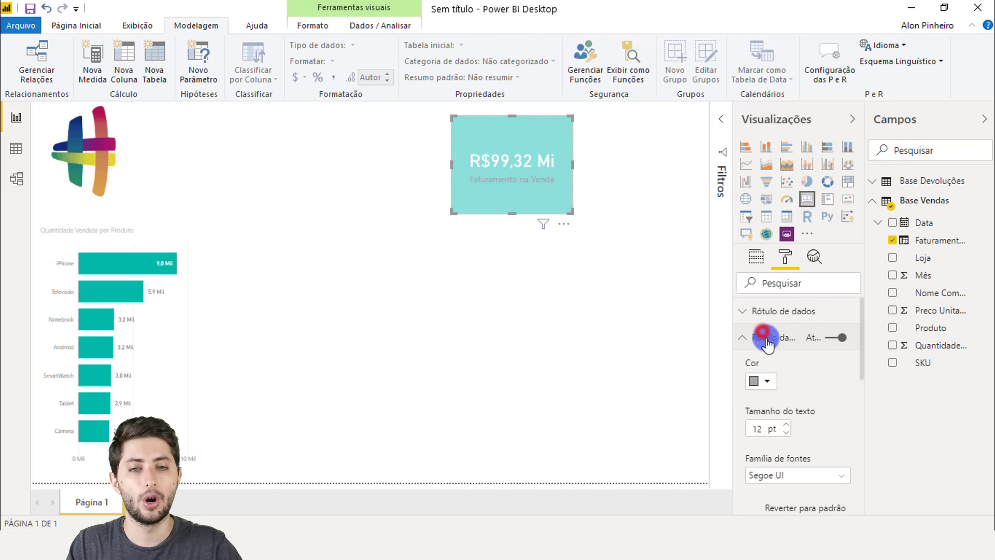
{"action": "left_click", "coordinate": [760, 381]}
{"action": "left_click", "coordinate": [741, 245]}
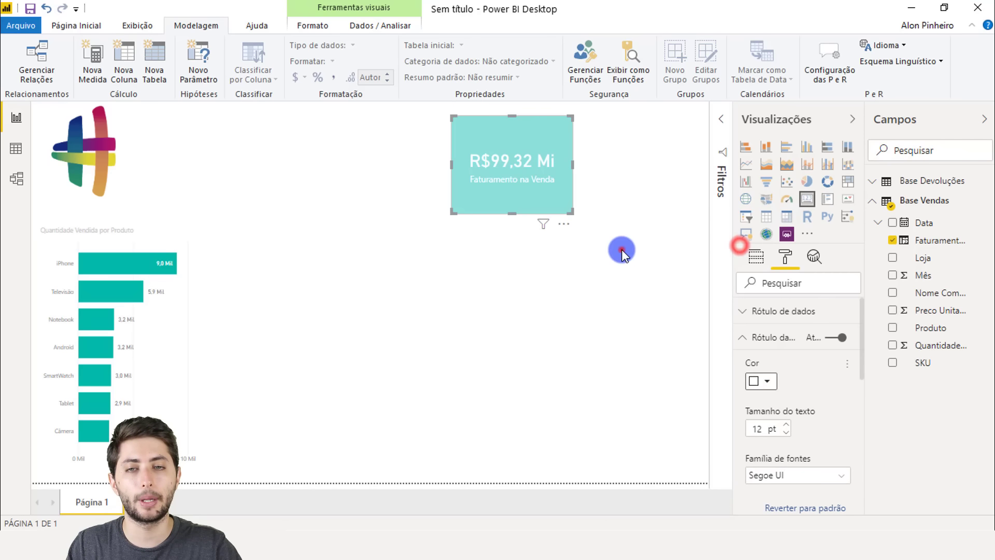
{"action": "left_click", "coordinate": [622, 250]}
Step: Increase the text size of the card's category label to 13 pt
{"action": "left_click", "coordinate": [563, 183]}
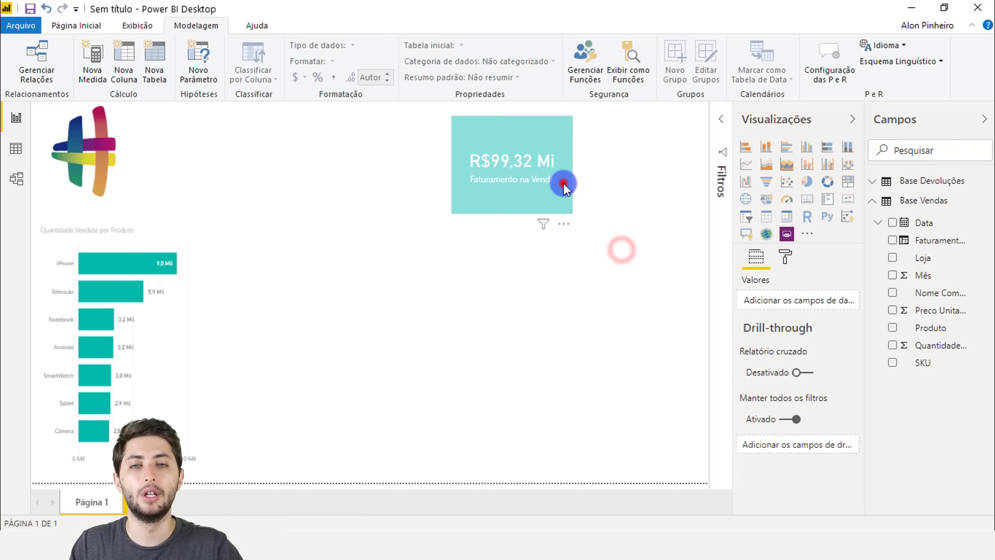
{"action": "left_click", "coordinate": [785, 256]}
{"action": "left_click", "coordinate": [775, 337]}
{"action": "scroll", "coordinate": [779, 344], "scroll_direction": "down", "scroll_amount": 2}
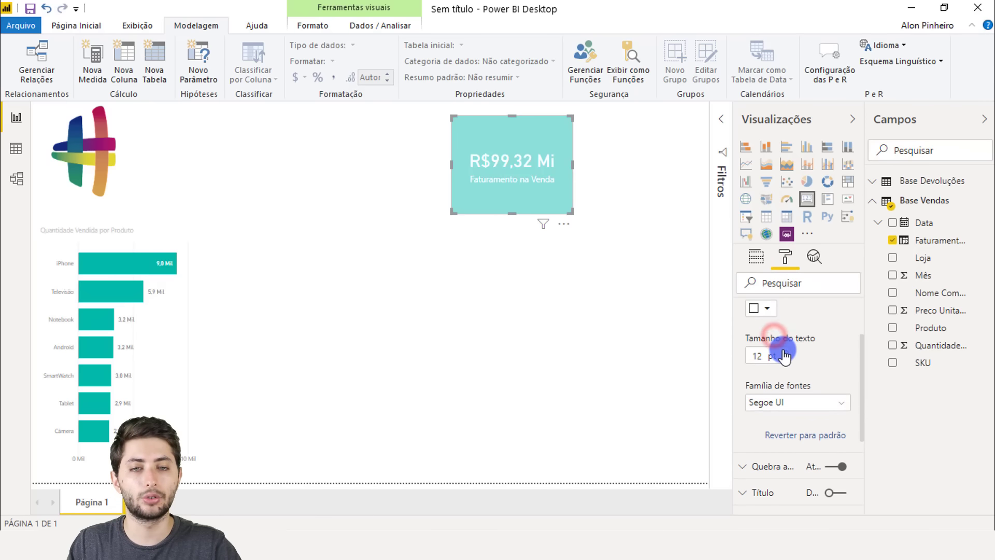
{"action": "left_click", "coordinate": [786, 351]}
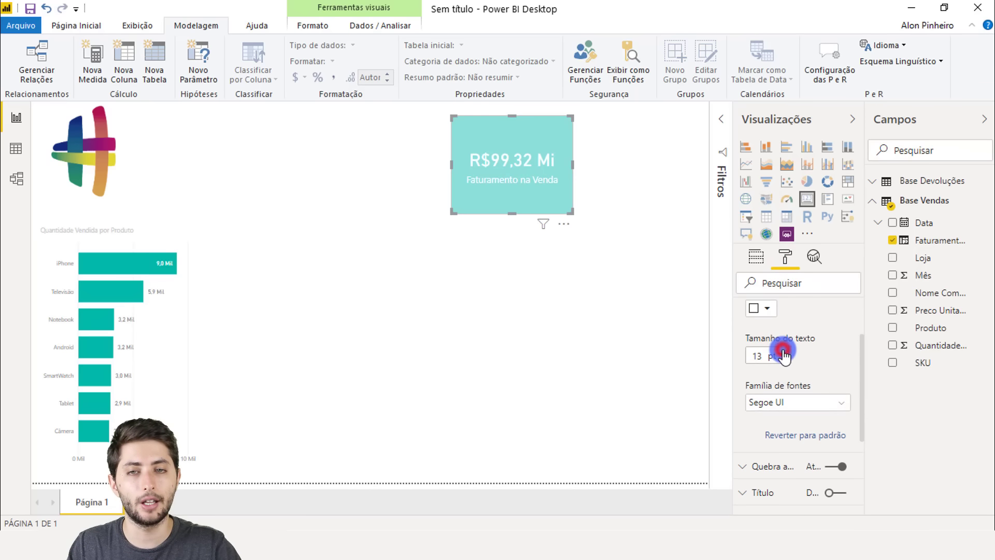
Step: Resize the revenue card from its lower-left corner so it is slightly wider and shorter
{"action": "left_click", "coordinate": [452, 216]}
{"action": "left_click", "coordinate": [472, 200]}
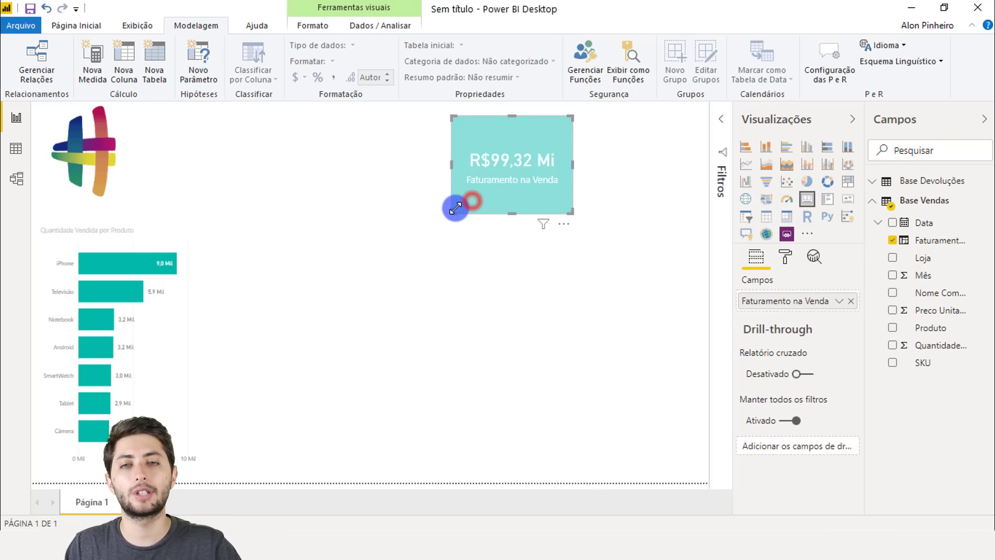
{"action": "left_click_drag", "start_coordinate": [452, 212], "coordinate": [437, 201]}
{"action": "left_click", "coordinate": [411, 173]}
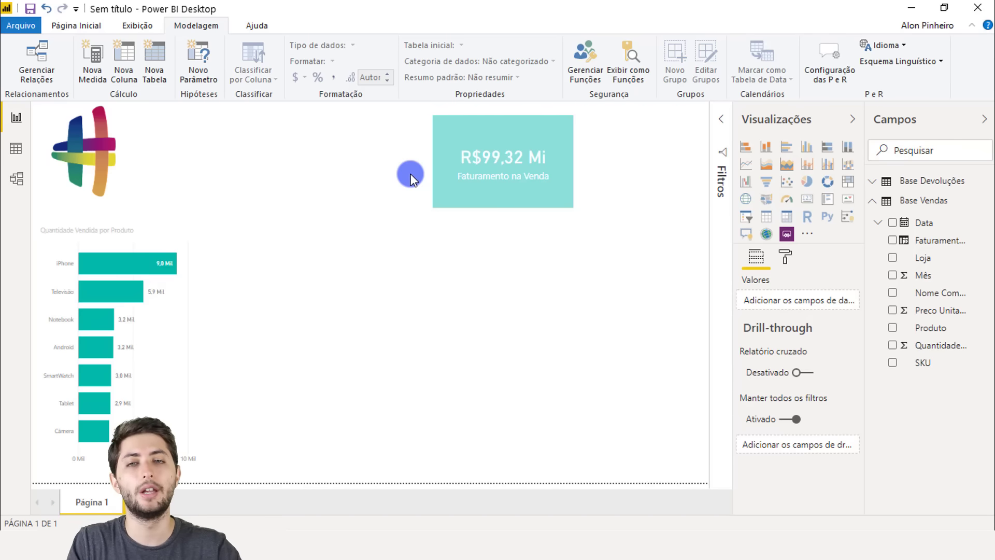
Step: Enable a black border on the revenue card, round its corners with a 10 px radius, and deselect the card
{"action": "left_click", "coordinate": [500, 175]}
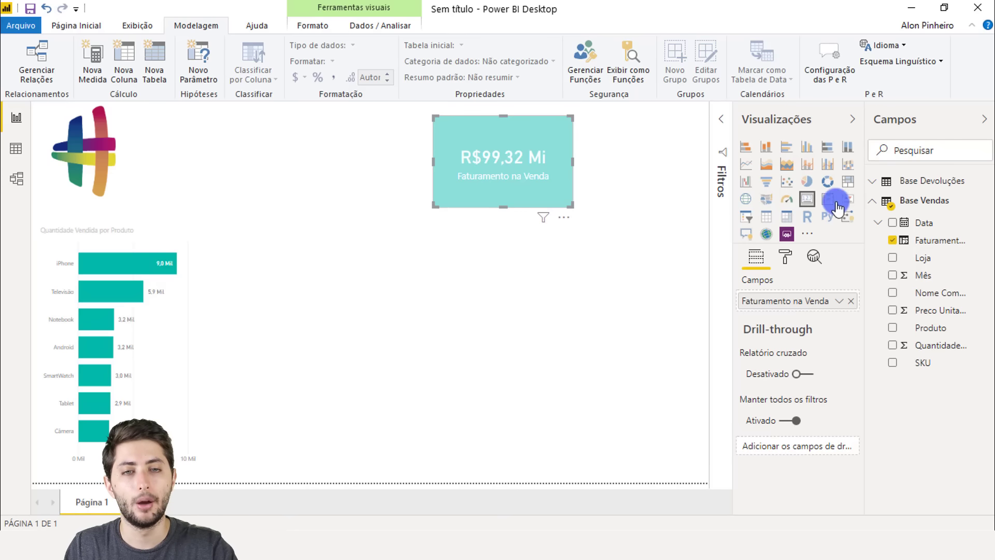
{"action": "left_click", "coordinate": [786, 259]}
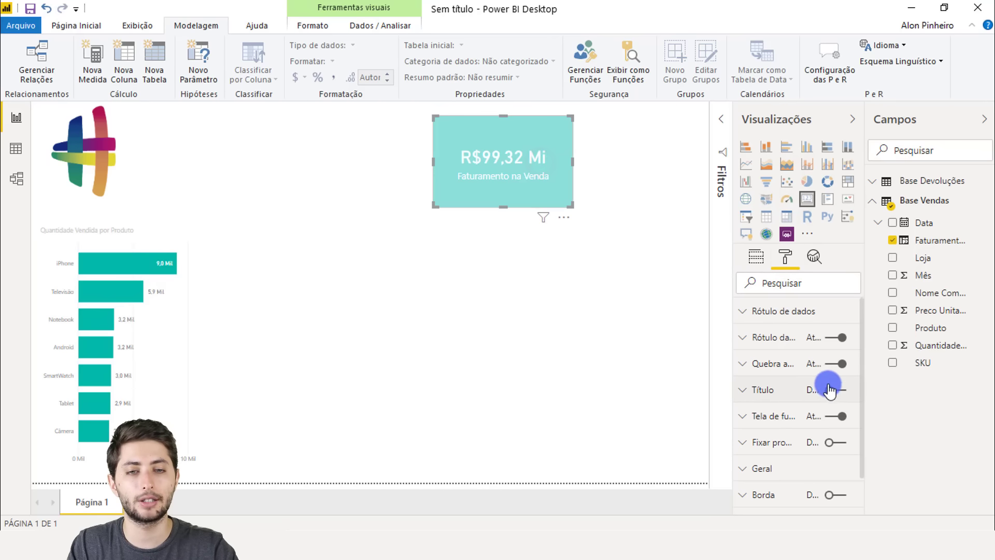
{"action": "scroll", "coordinate": [827, 382], "scroll_direction": "down", "scroll_amount": 1}
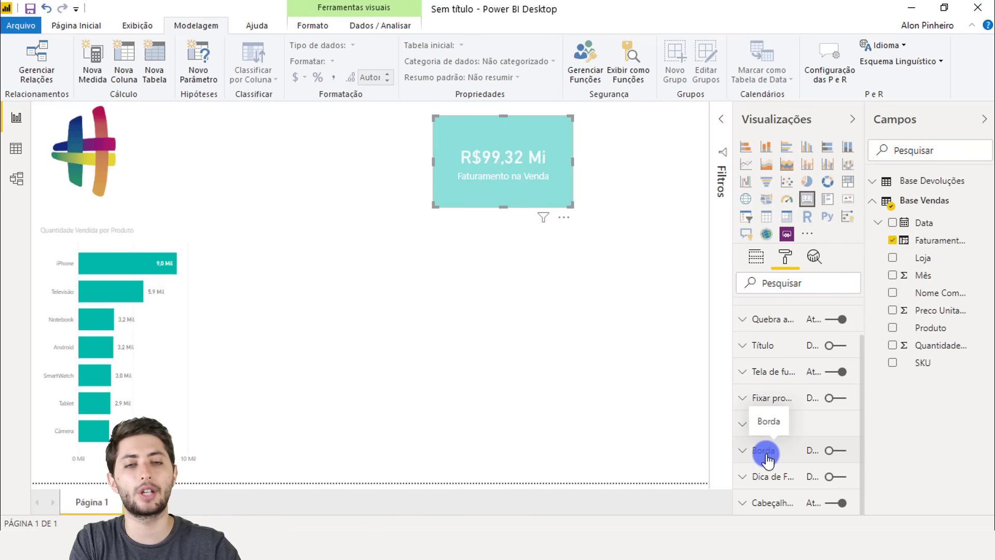
{"action": "left_click", "coordinate": [832, 451]}
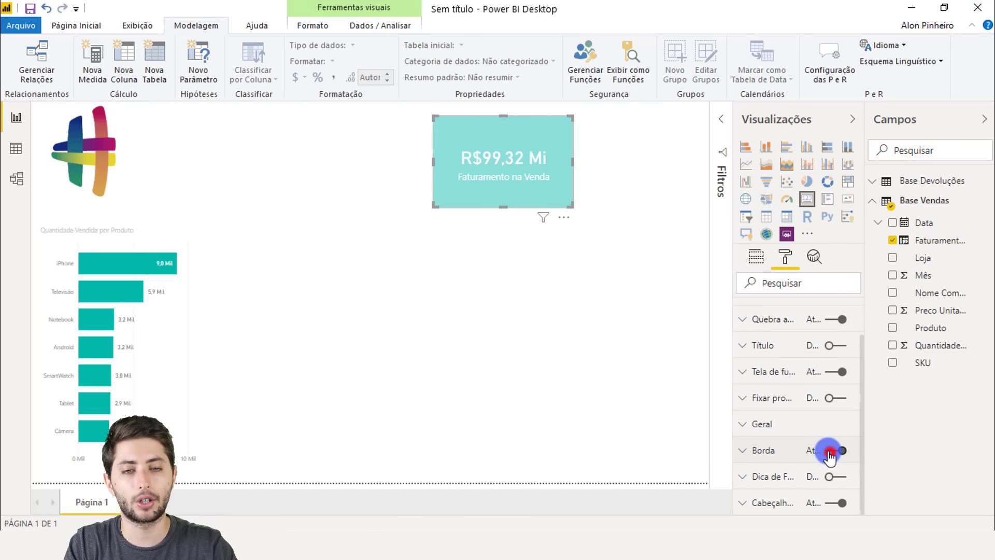
{"action": "left_click", "coordinate": [778, 450]}
{"action": "scroll", "coordinate": [762, 446], "scroll_direction": "down", "scroll_amount": 3}
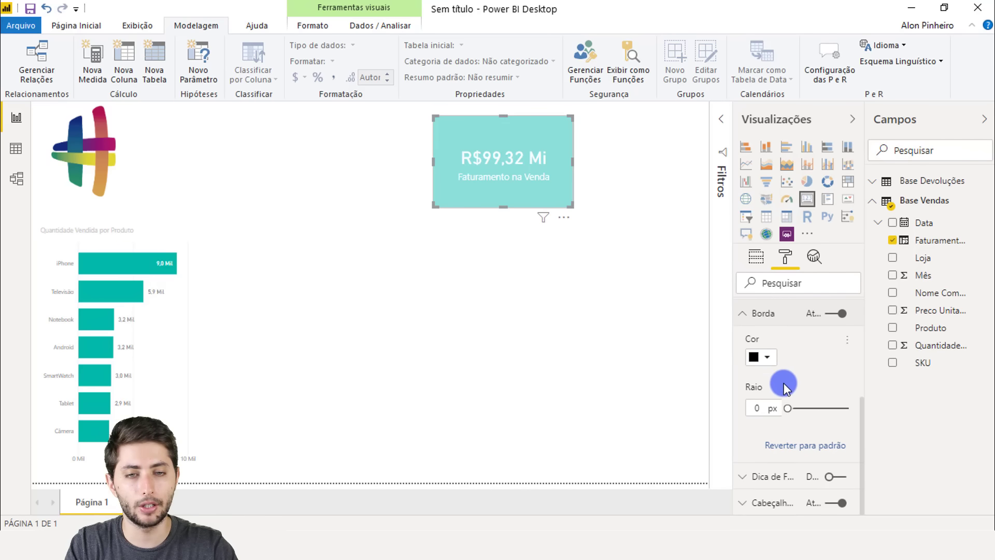
{"action": "left_click_drag", "start_coordinate": [788, 408], "coordinate": [808, 417]}
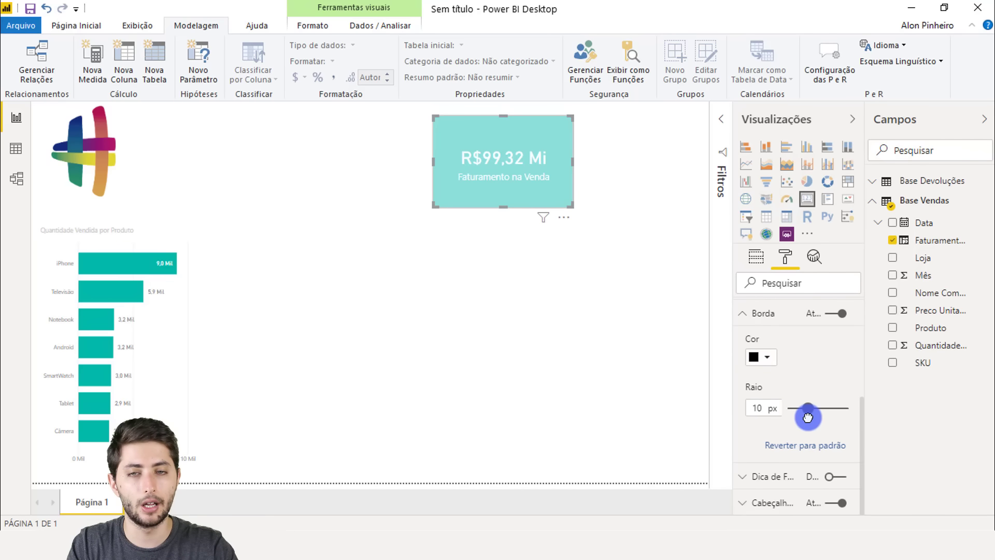
{"action": "left_click", "coordinate": [557, 325]}
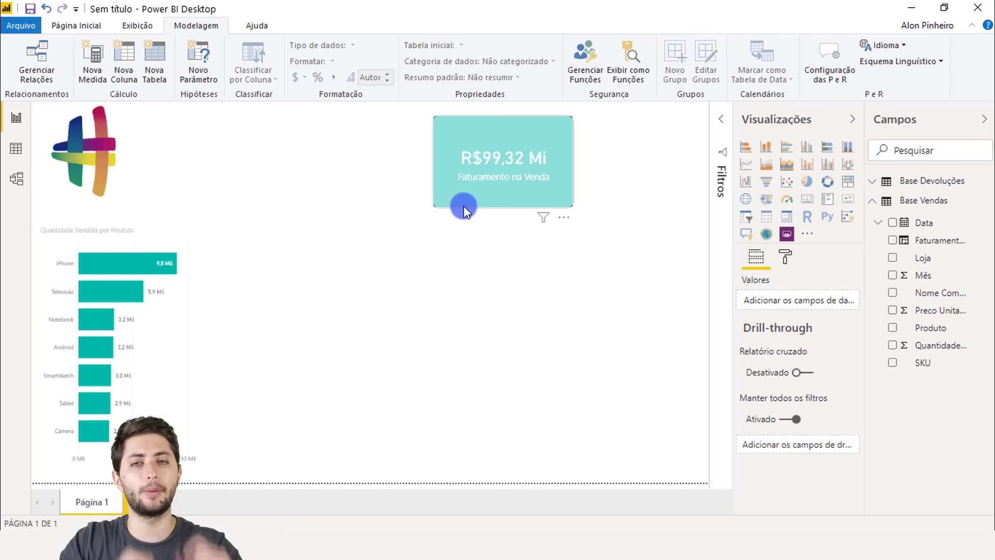
{"action": "left_click", "coordinate": [496, 240]}
{"action": "left_click", "coordinate": [497, 247]}
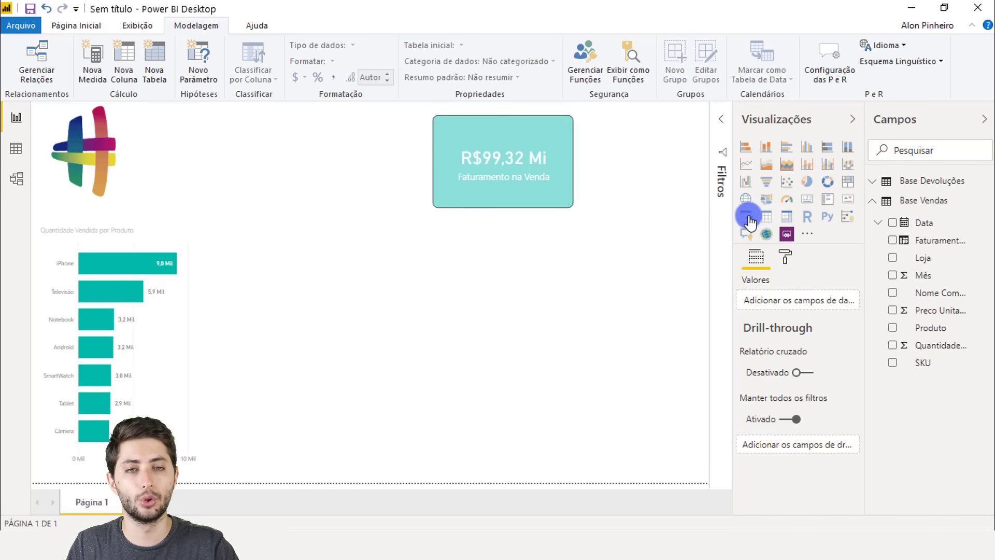
Step: Add a card visual beside the revenue card and fill it with the Produto field from Base Vendas
{"action": "left_click", "coordinate": [807, 199]}
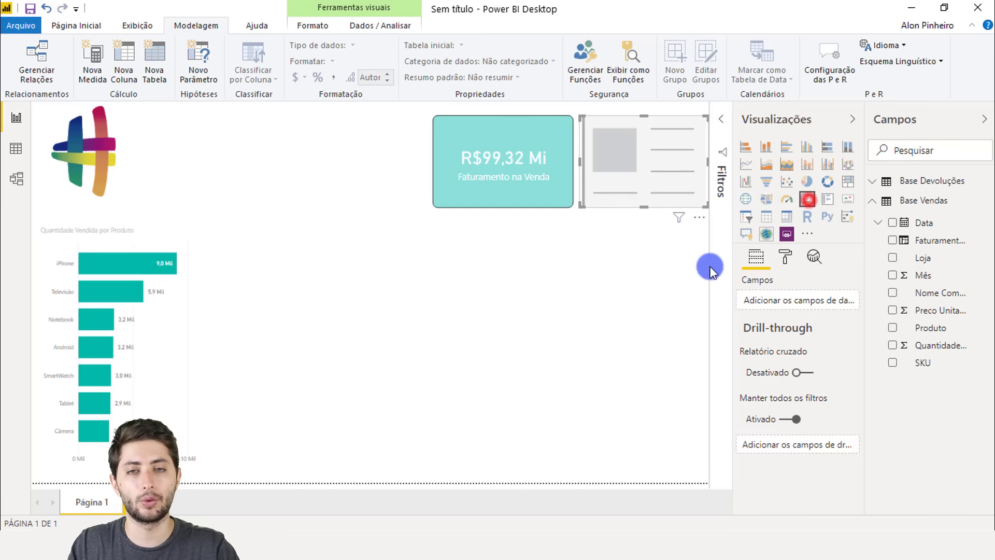
{"action": "left_click", "coordinate": [631, 242]}
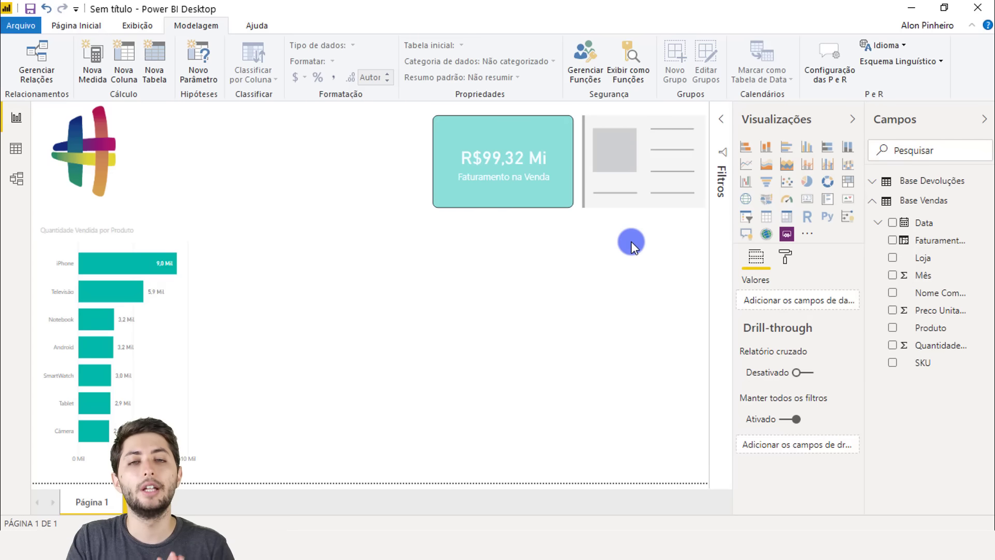
{"action": "left_click", "coordinate": [609, 166]}
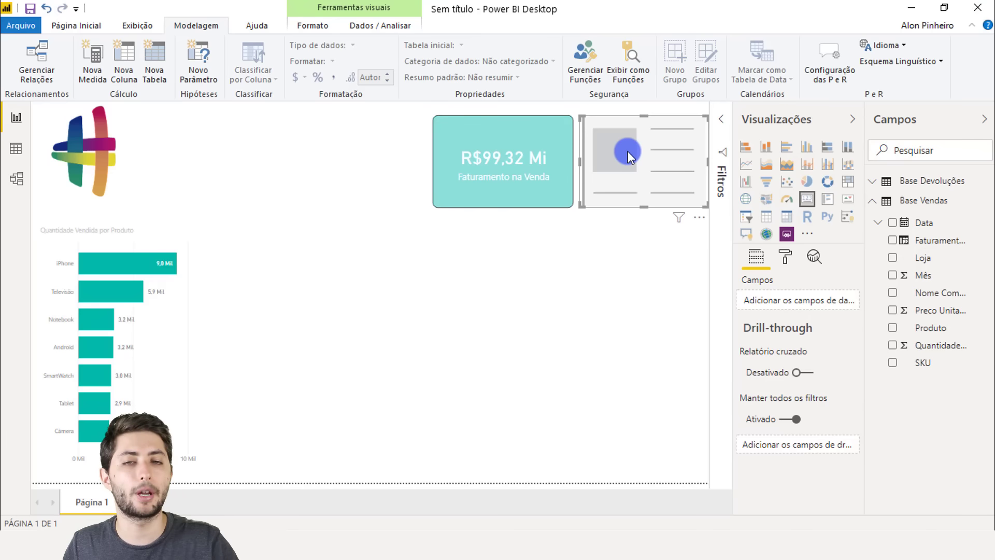
{"action": "left_click", "coordinate": [933, 336]}
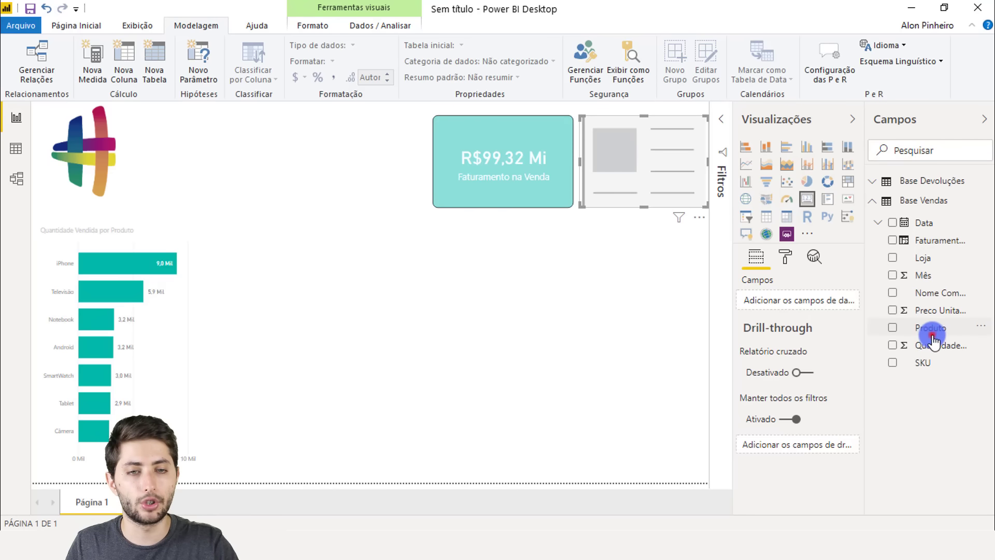
{"action": "left_click_drag", "start_coordinate": [933, 339], "coordinate": [807, 307]}
{"action": "left_click", "coordinate": [692, 266]}
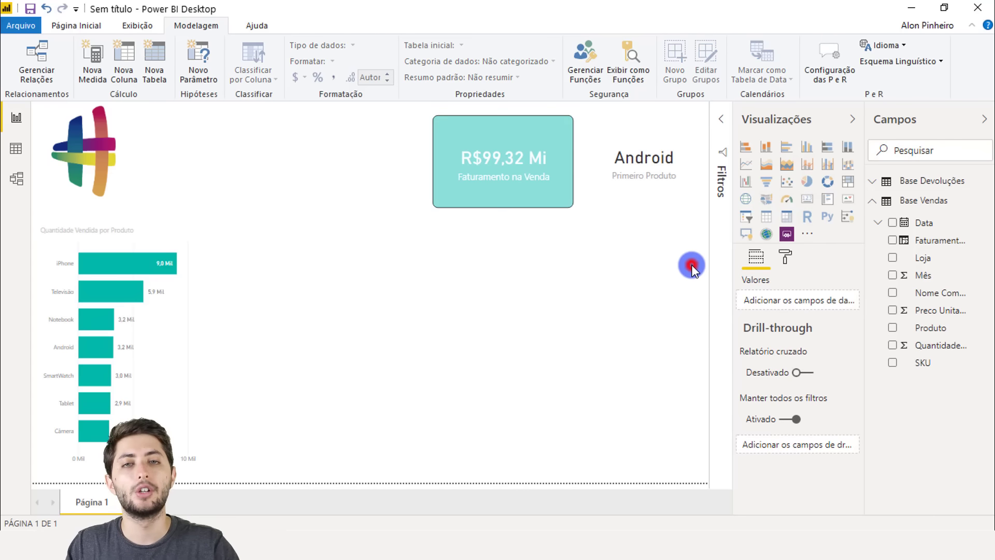
Step: Add Produto from Base Vendas as a visual-level filter on the Primeiro Produto card
{"action": "left_click", "coordinate": [666, 189]}
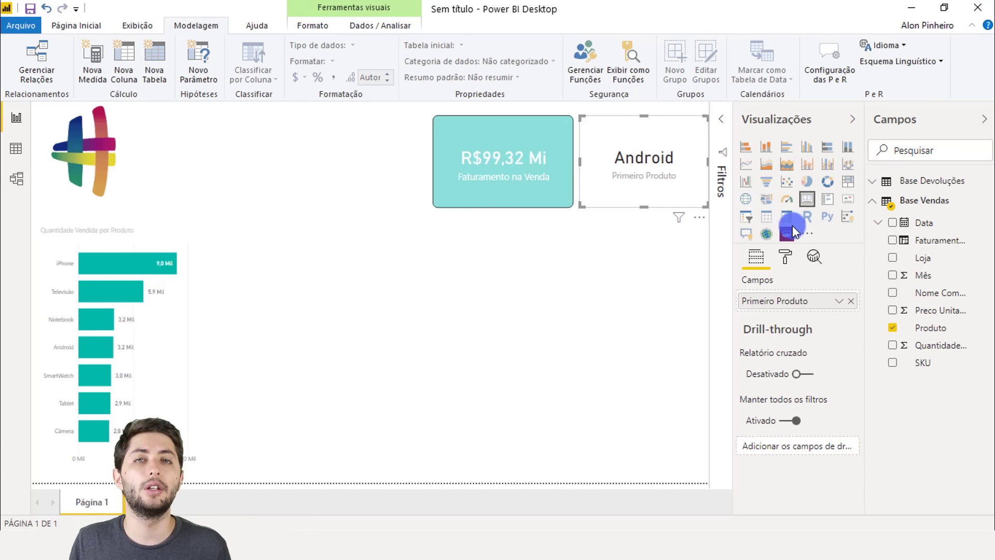
{"action": "left_click", "coordinate": [684, 188]}
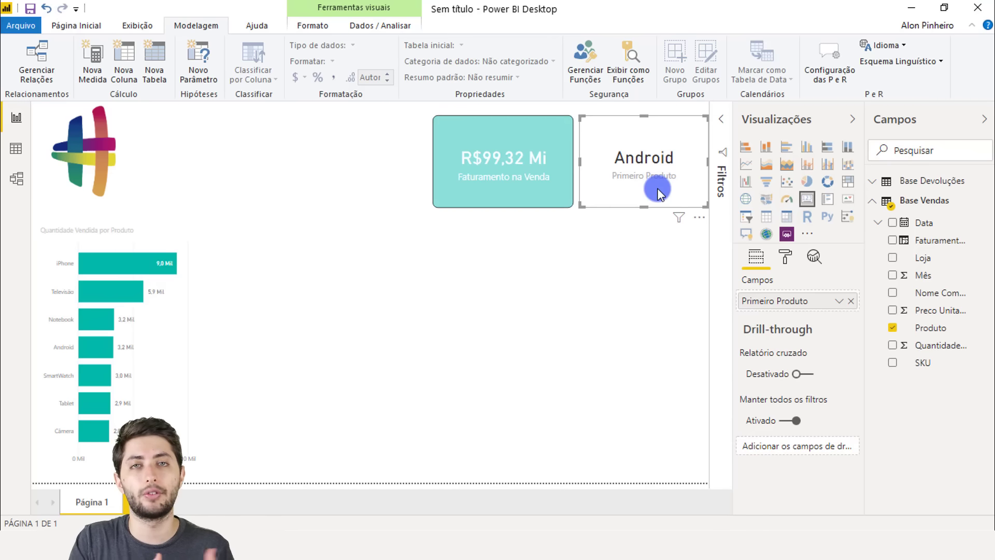
{"action": "left_click", "coordinate": [720, 136]}
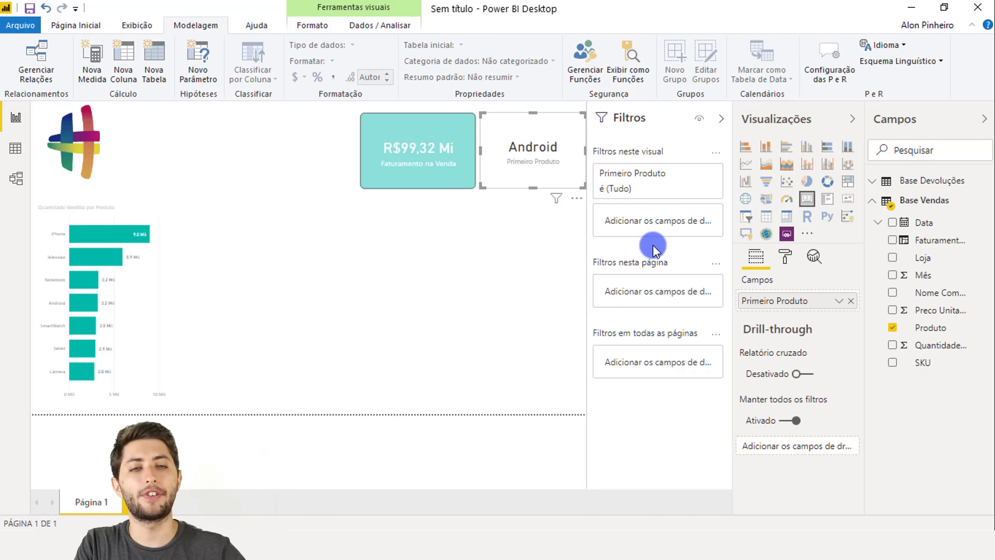
{"action": "left_click", "coordinate": [938, 328]}
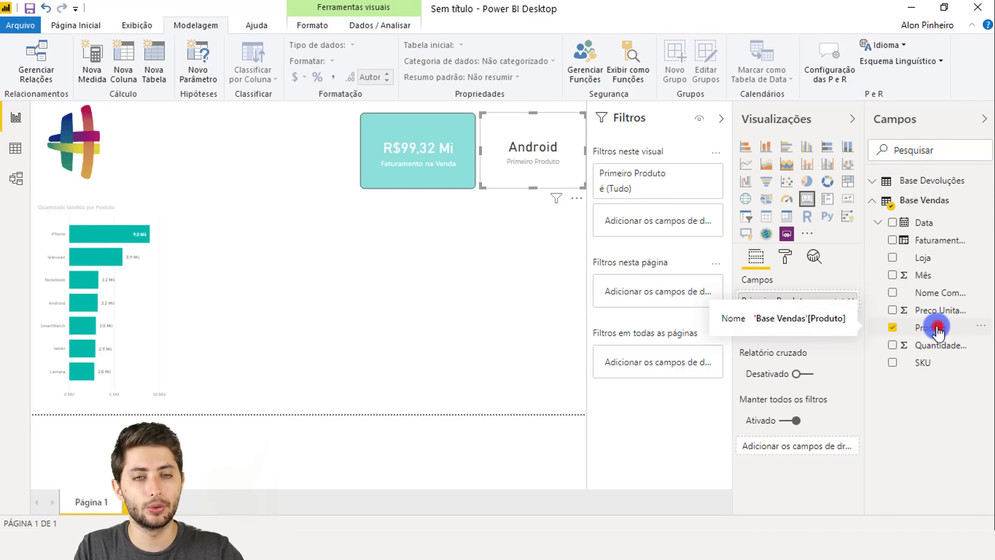
{"action": "left_click_drag", "start_coordinate": [938, 328], "coordinate": [707, 226]}
{"action": "left_click_drag", "start_coordinate": [688, 193], "coordinate": [668, 221]}
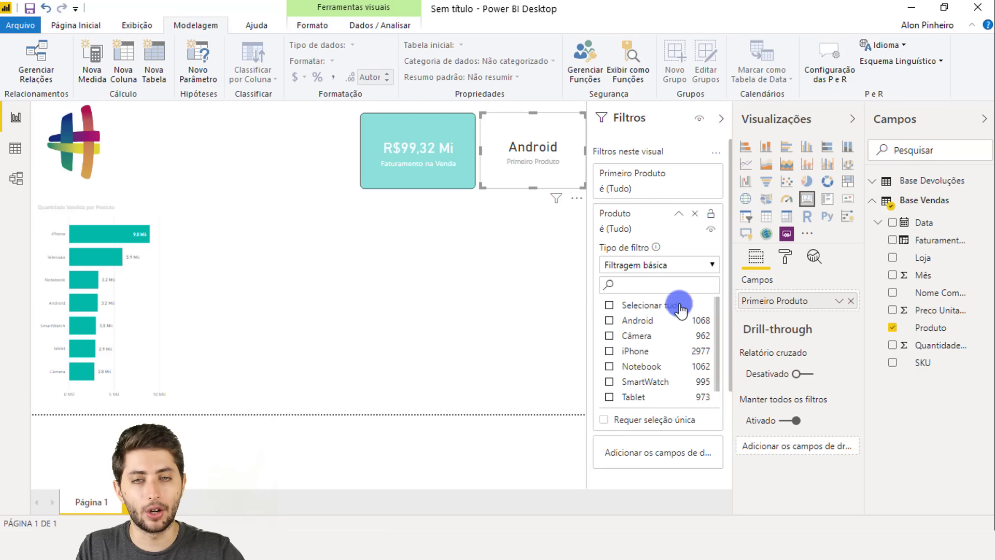
Step: Set the Produto filter's type to N superior, showing the Superior 1 item
{"action": "left_click", "coordinate": [624, 266]}
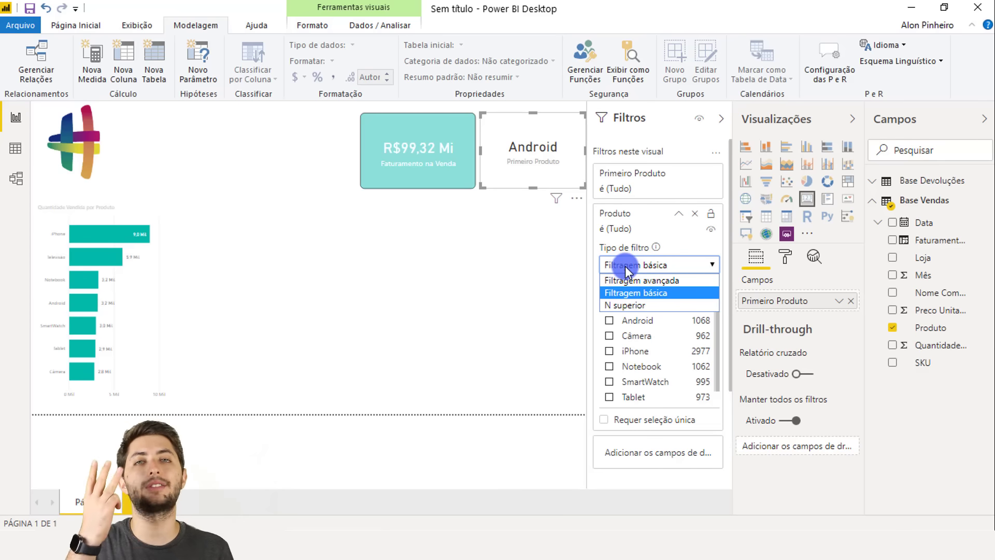
{"action": "left_click", "coordinate": [654, 307]}
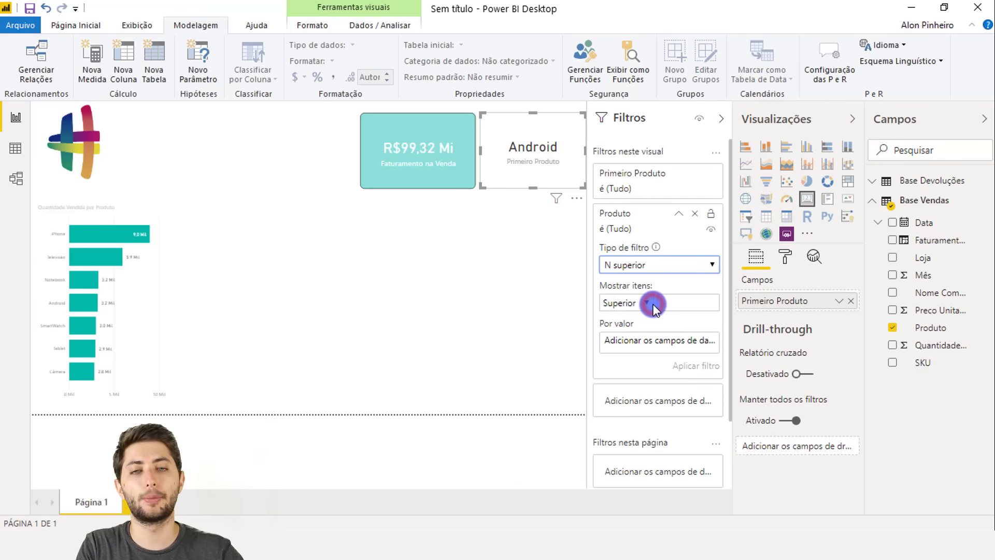
{"action": "left_click", "coordinate": [662, 305]}
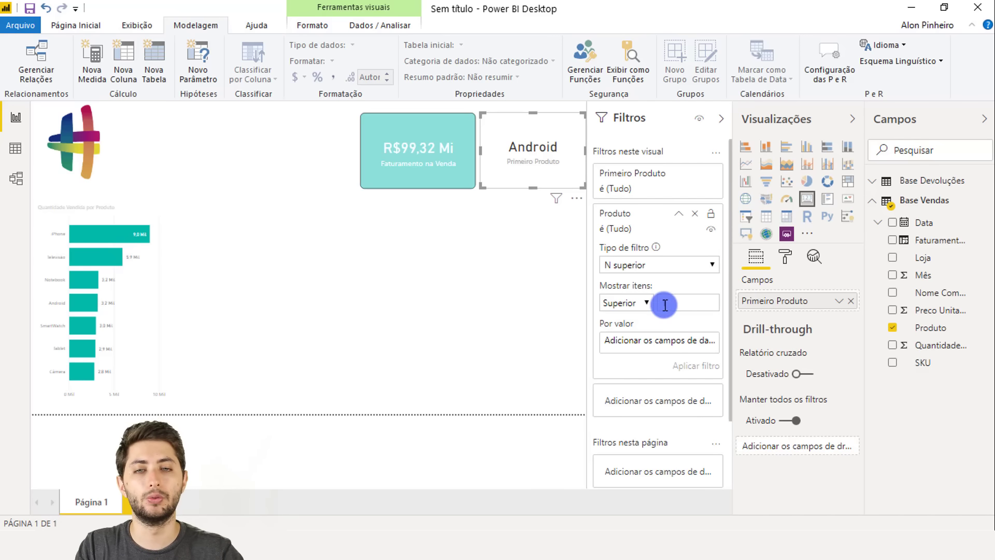
{"action": "type", "text": "1"}
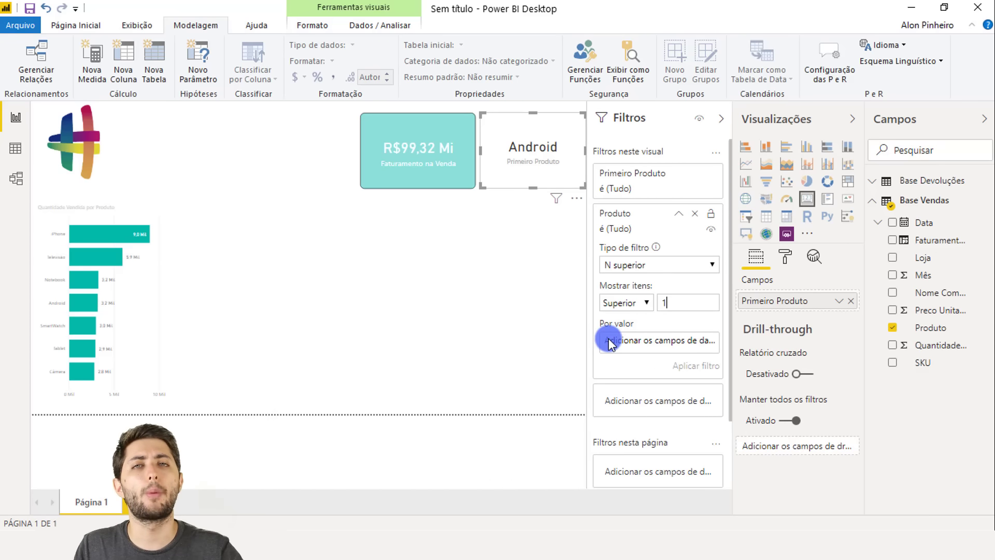
Step: Rank the Produto filter by Quantidade Vendida, apply it, and collapse the filter settings
{"action": "left_click", "coordinate": [941, 345]}
{"action": "left_click_drag", "start_coordinate": [947, 346], "coordinate": [688, 339]}
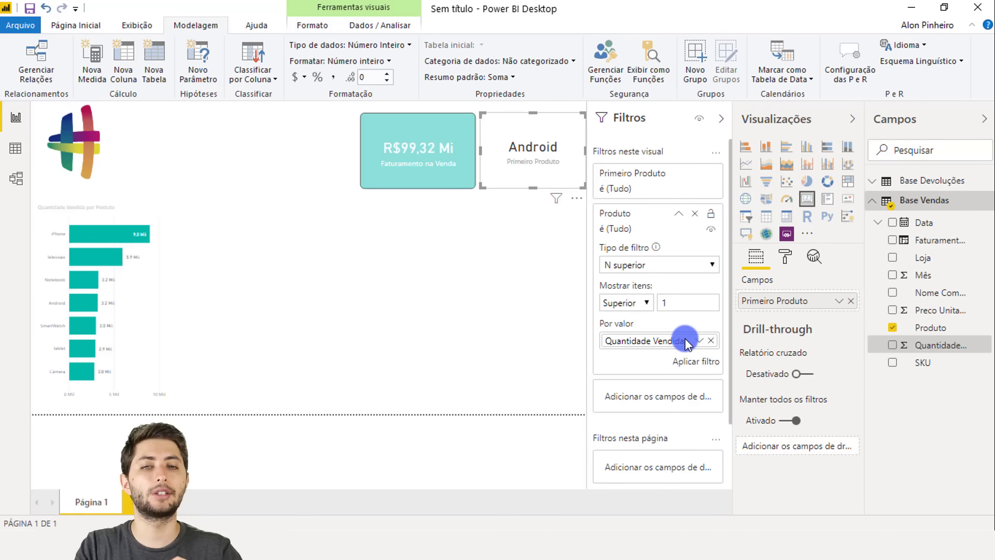
{"action": "left_click", "coordinate": [690, 360]}
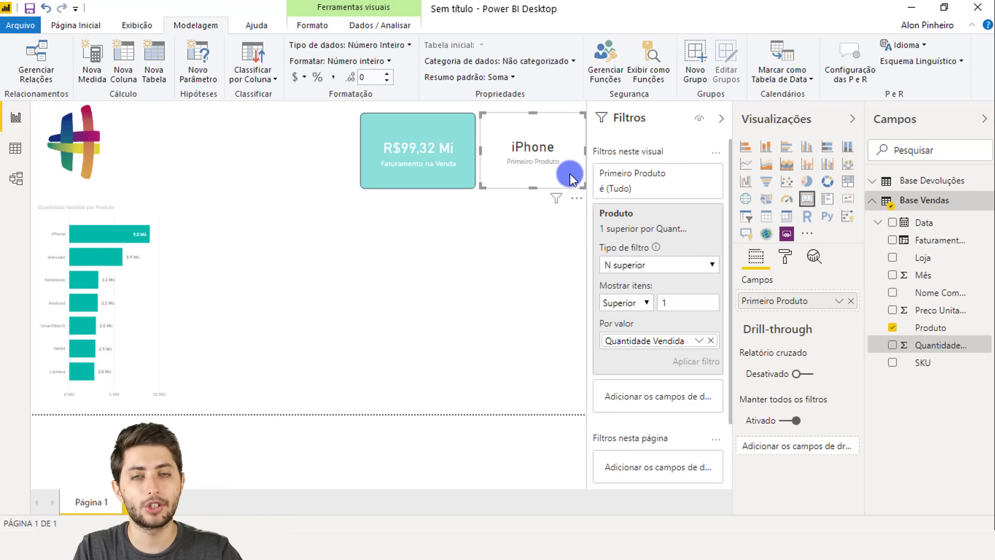
{"action": "left_click", "coordinate": [524, 210]}
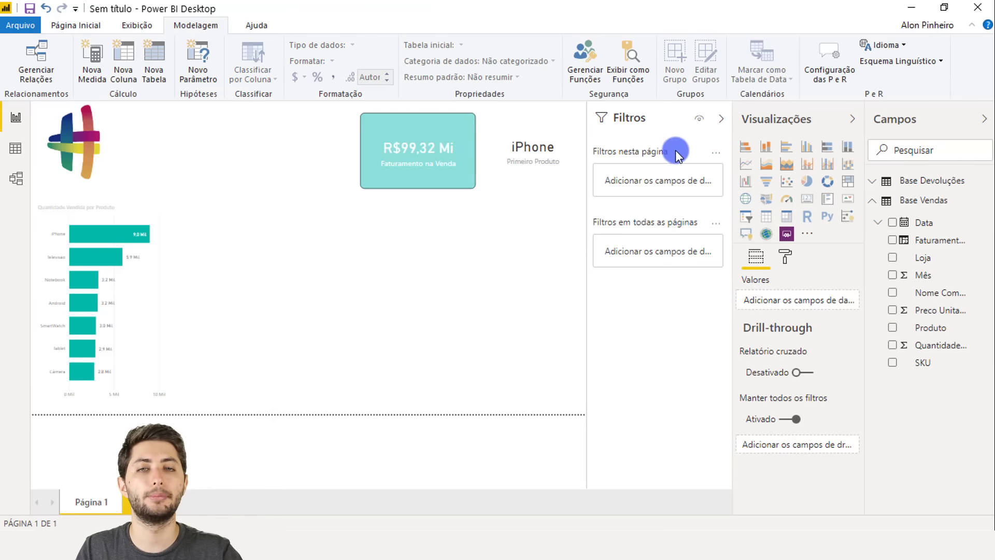
{"action": "left_click", "coordinate": [724, 111]}
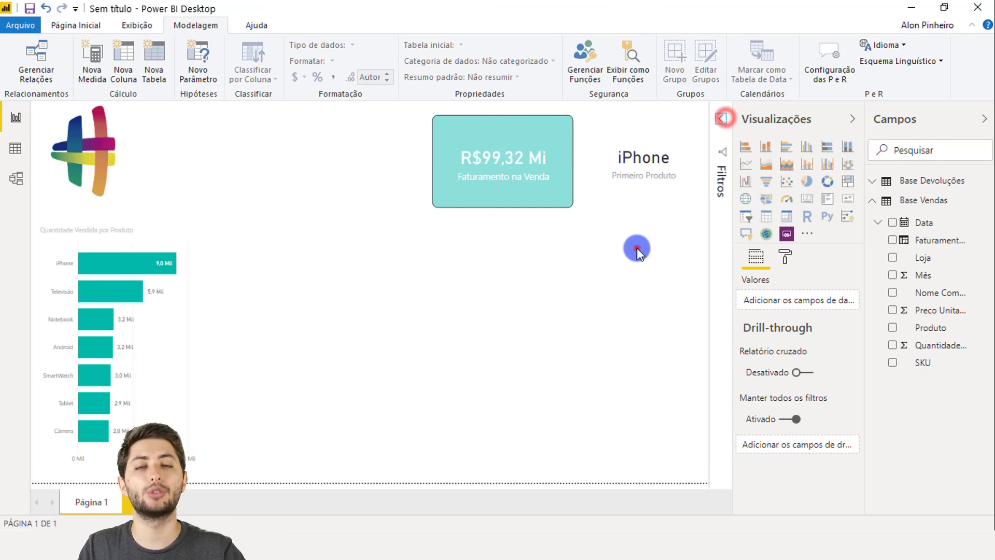
{"action": "left_click", "coordinate": [637, 248]}
Step: Copy the Faturamento na Venda card's formatting onto the Primeiro Produto card with the format painter
{"action": "left_click", "coordinate": [637, 173]}
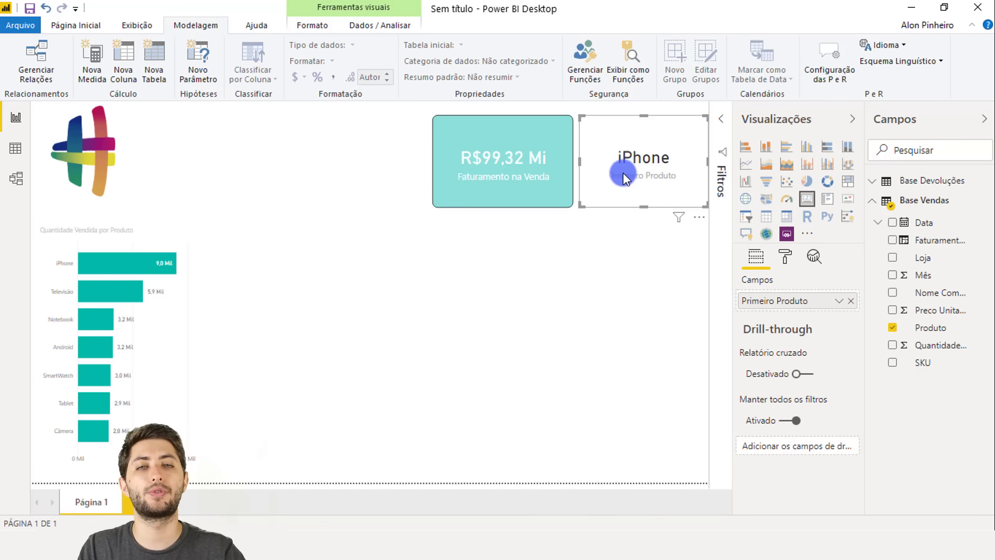
{"action": "left_click", "coordinate": [522, 179]}
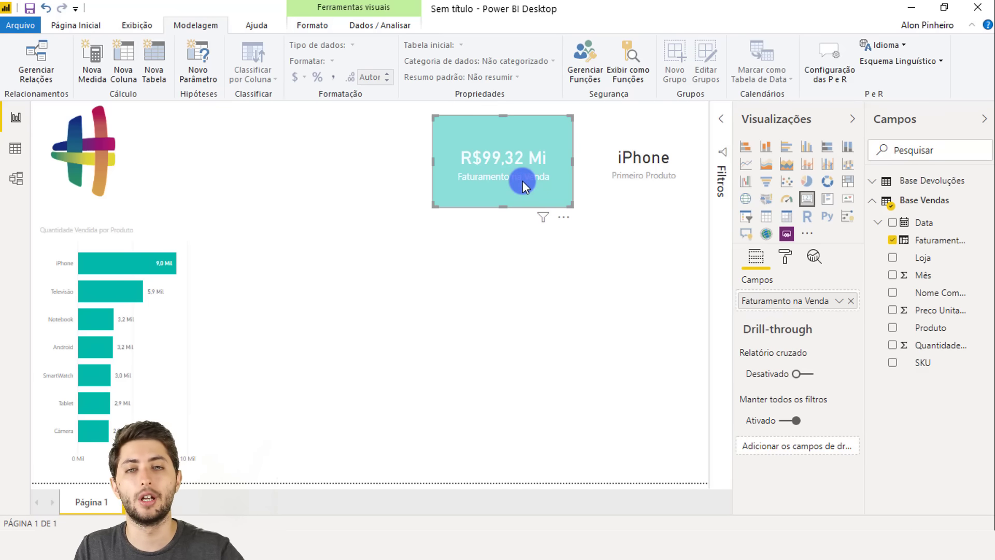
{"action": "left_click", "coordinate": [608, 177]}
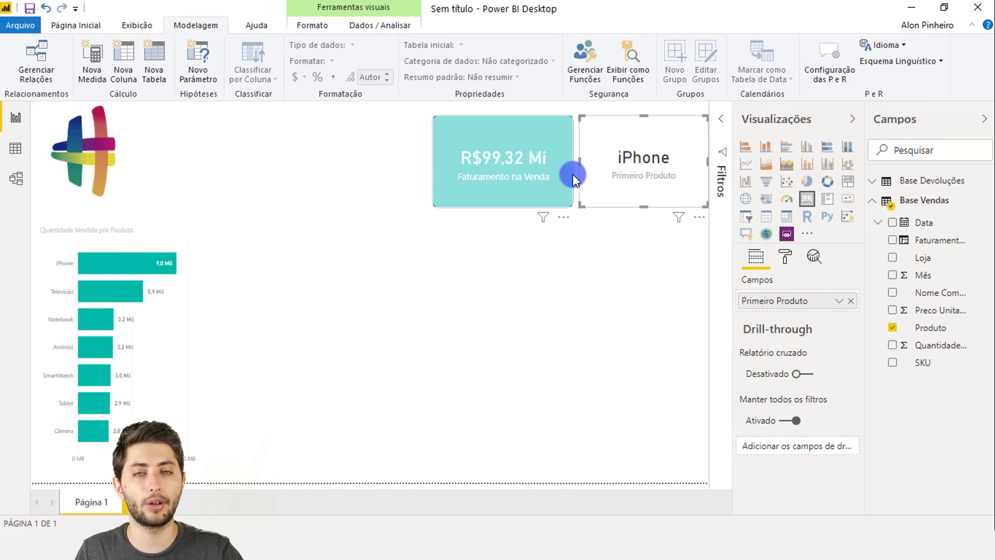
{"action": "left_click", "coordinate": [559, 173]}
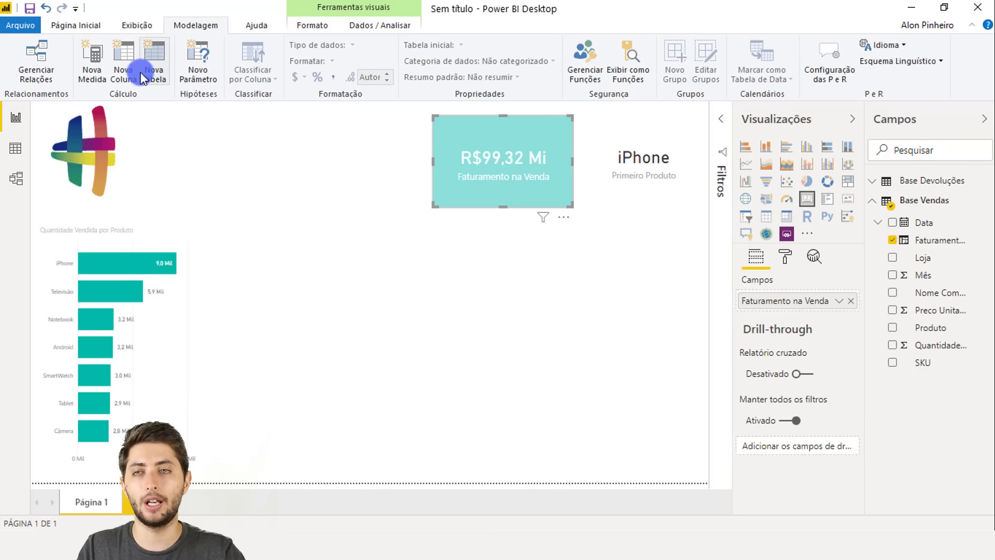
{"action": "left_click", "coordinate": [58, 27]}
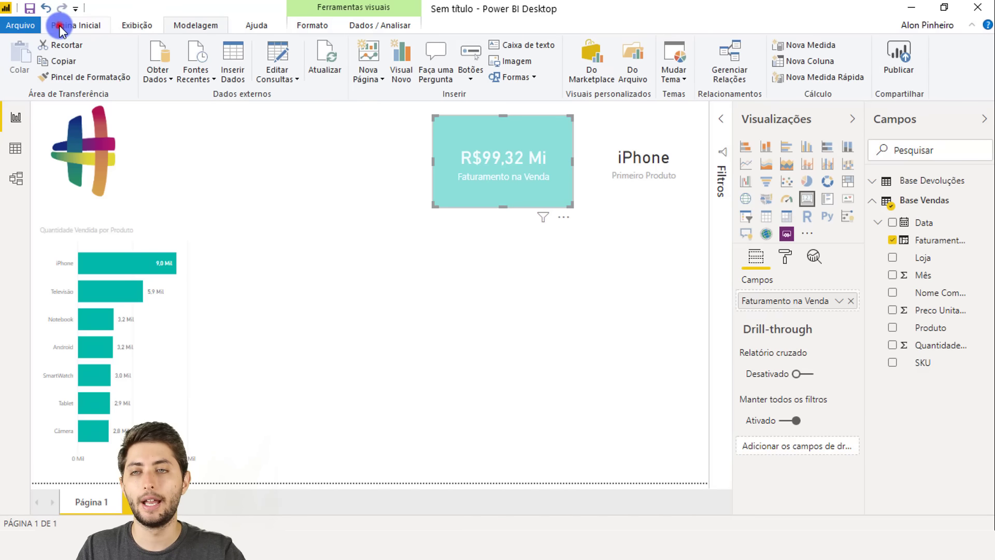
{"action": "left_click", "coordinate": [91, 78]}
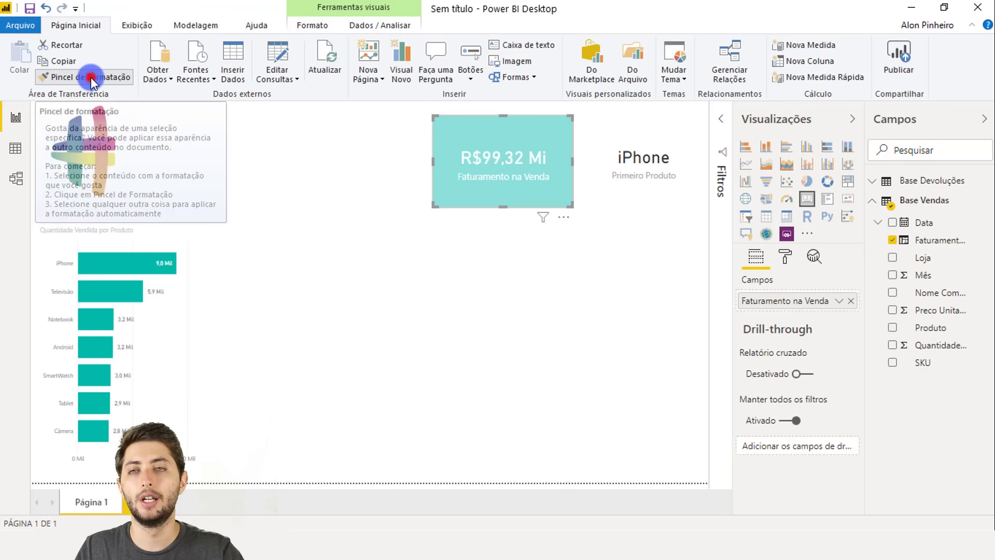
{"action": "left_click", "coordinate": [628, 180]}
{"action": "left_click", "coordinate": [632, 241]}
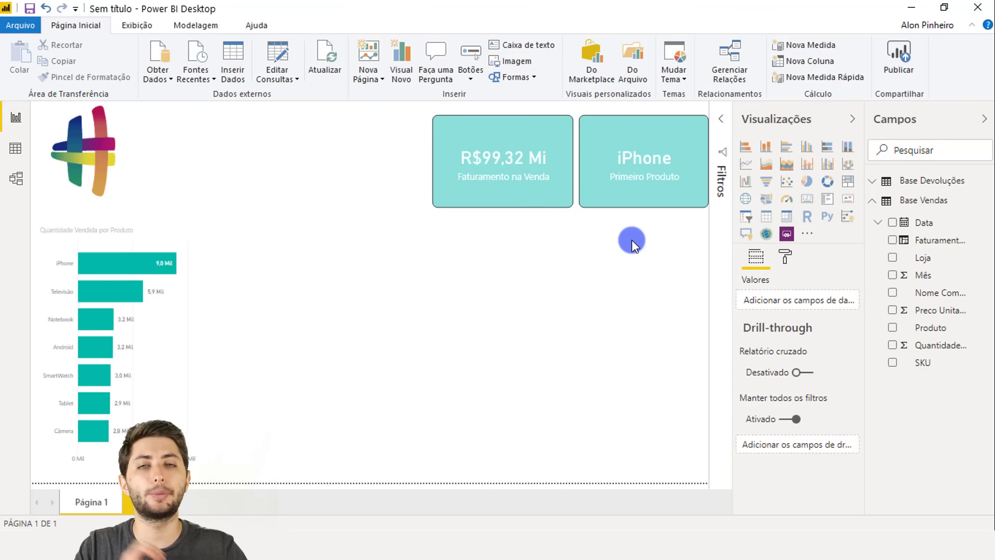
Step: Check how both cards respond to selecting iPhone, Televisão, Notebook, Android and Tablet in the Quantidade Vendida por Produto chart
{"action": "left_click", "coordinate": [489, 259]}
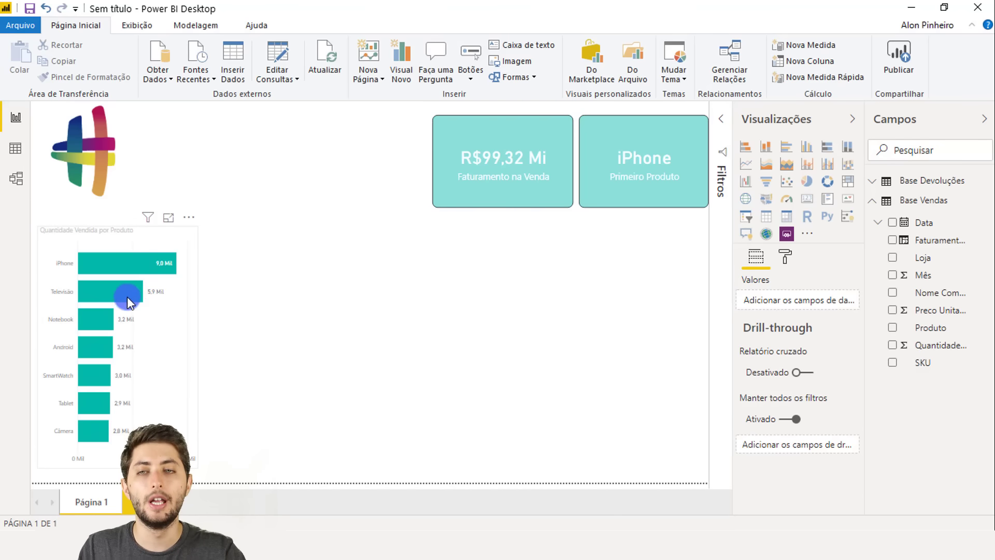
{"action": "mouse_move", "coordinate": [111, 265]}
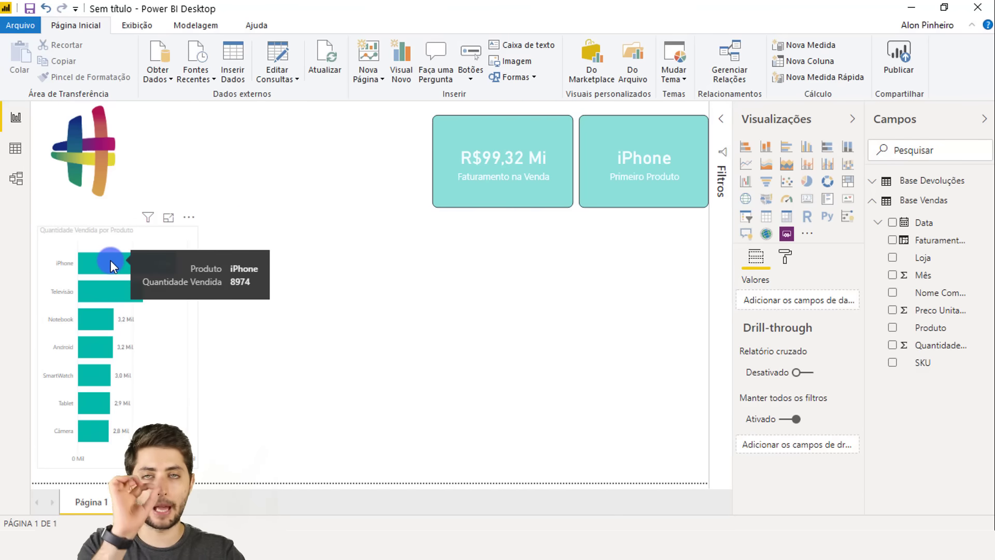
{"action": "left_click", "coordinate": [111, 262]}
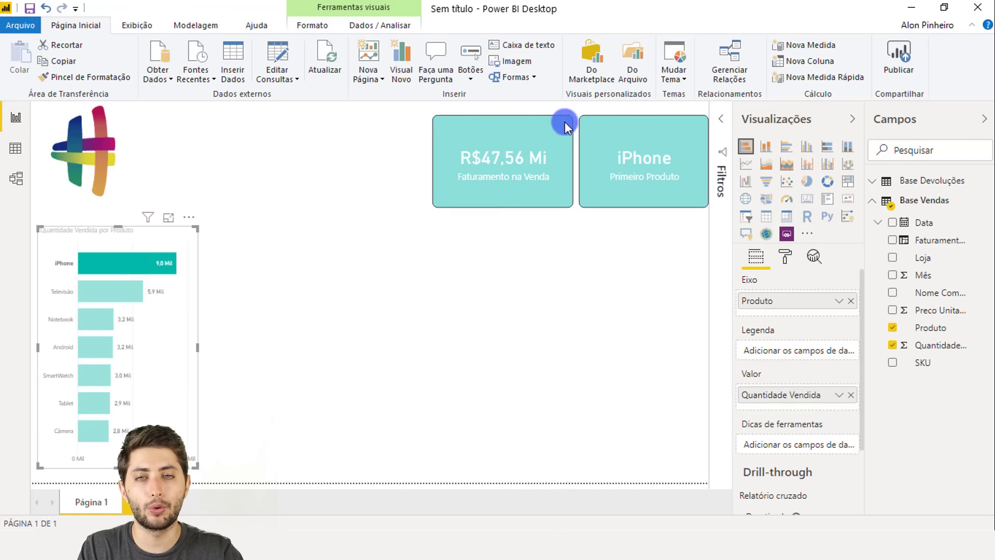
{"action": "left_click", "coordinate": [156, 263]}
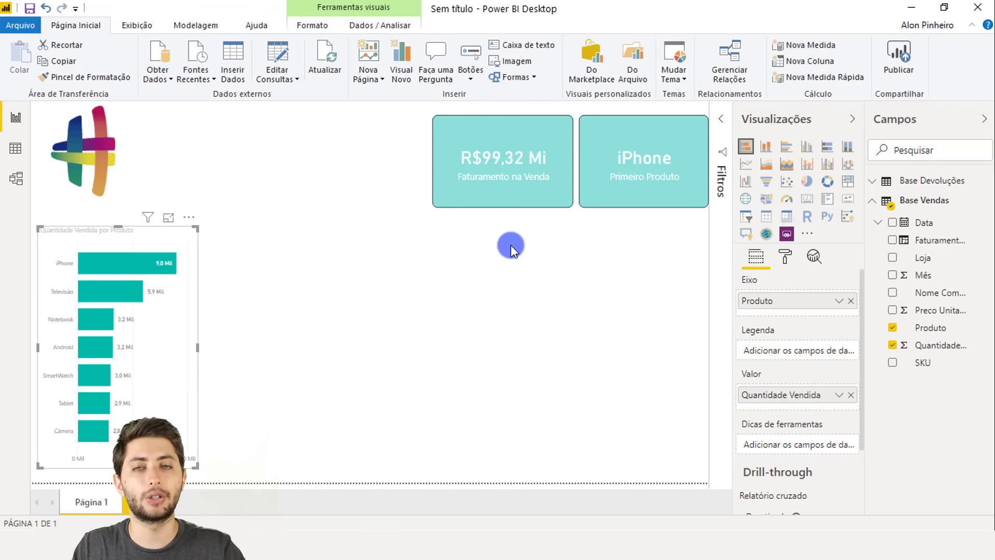
{"action": "left_click", "coordinate": [153, 261]}
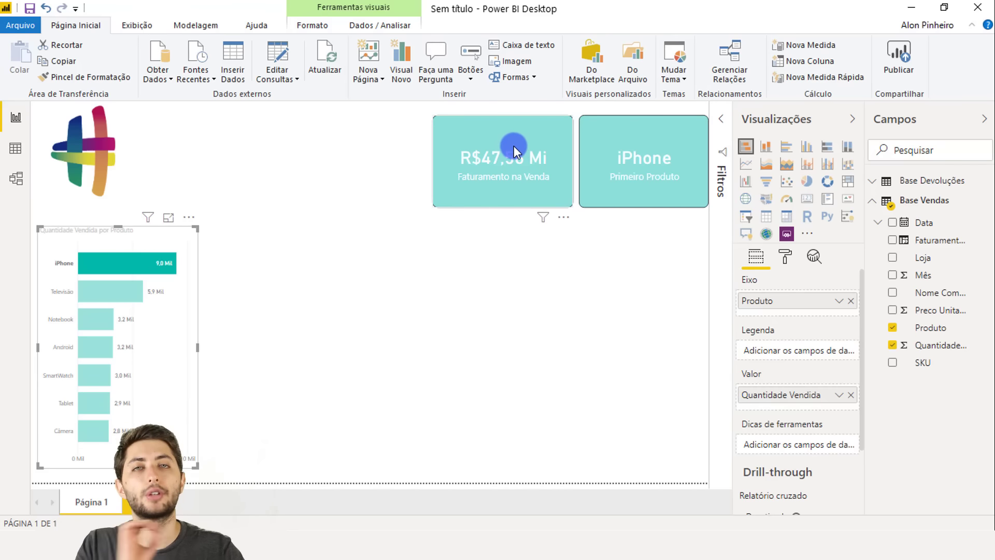
{"action": "left_click", "coordinate": [127, 297]}
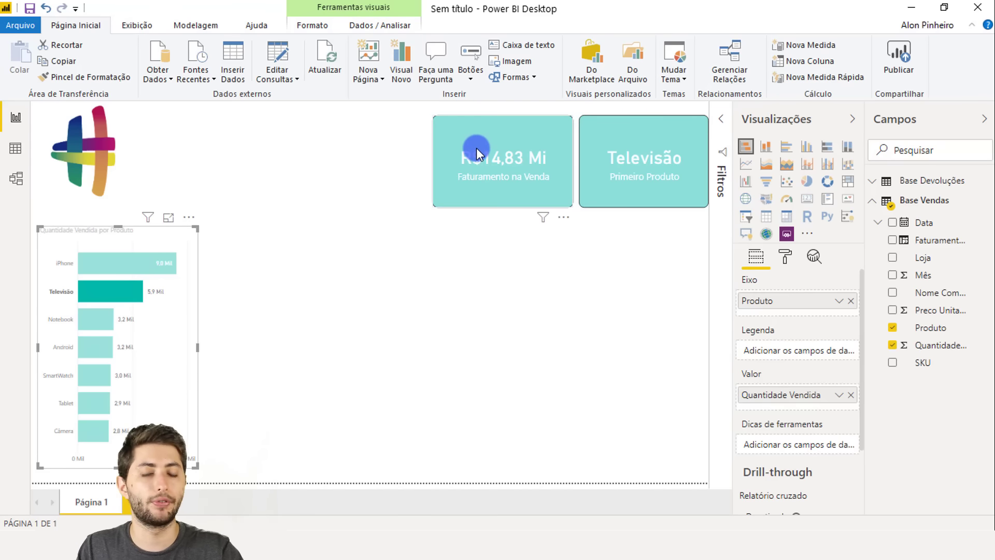
{"action": "left_click", "coordinate": [86, 325]}
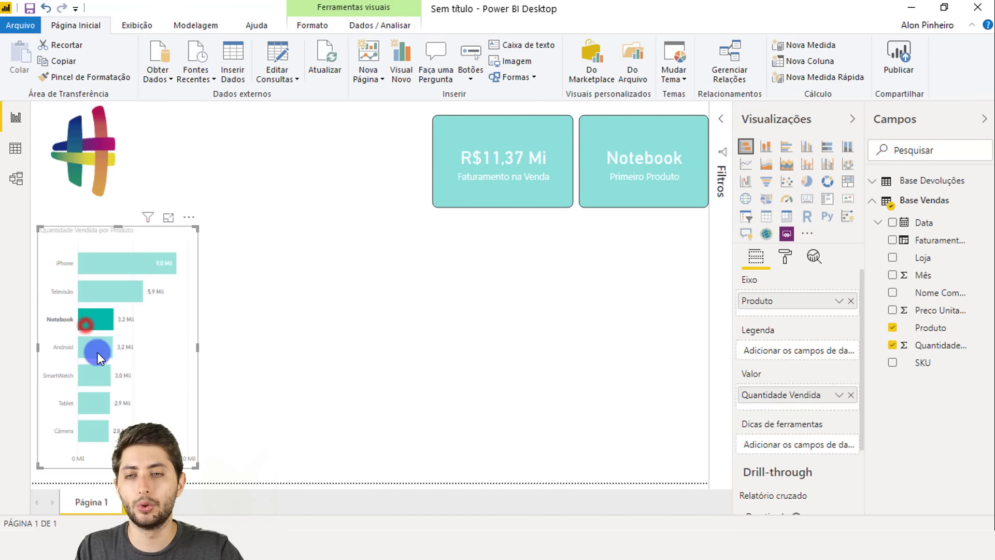
{"action": "left_click", "coordinate": [98, 351]}
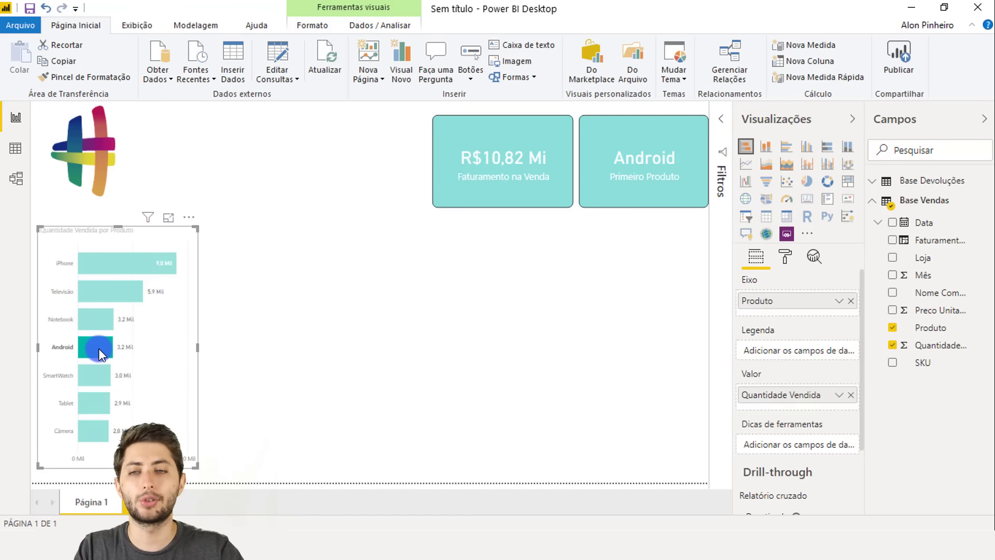
{"action": "left_click", "coordinate": [304, 217]}
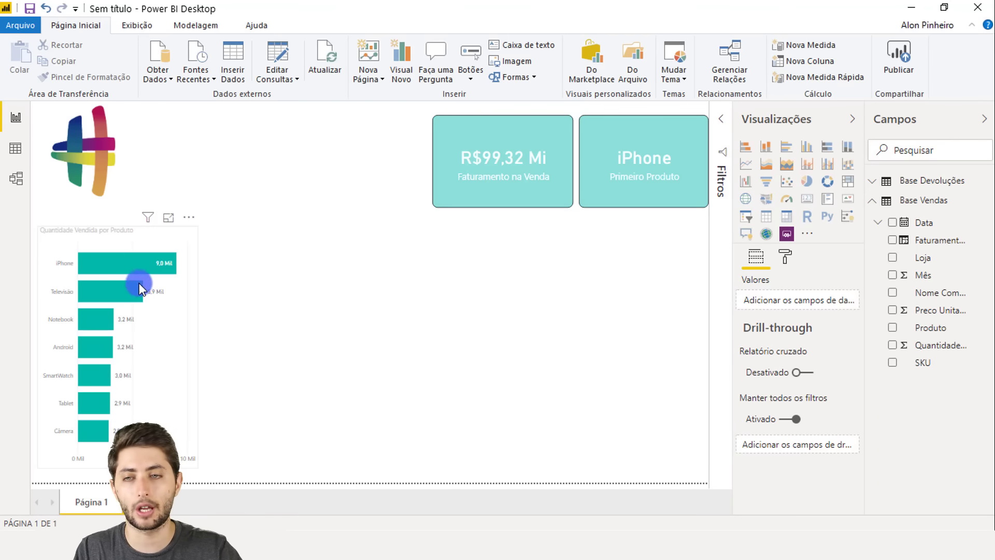
{"action": "left_click", "coordinate": [98, 403]}
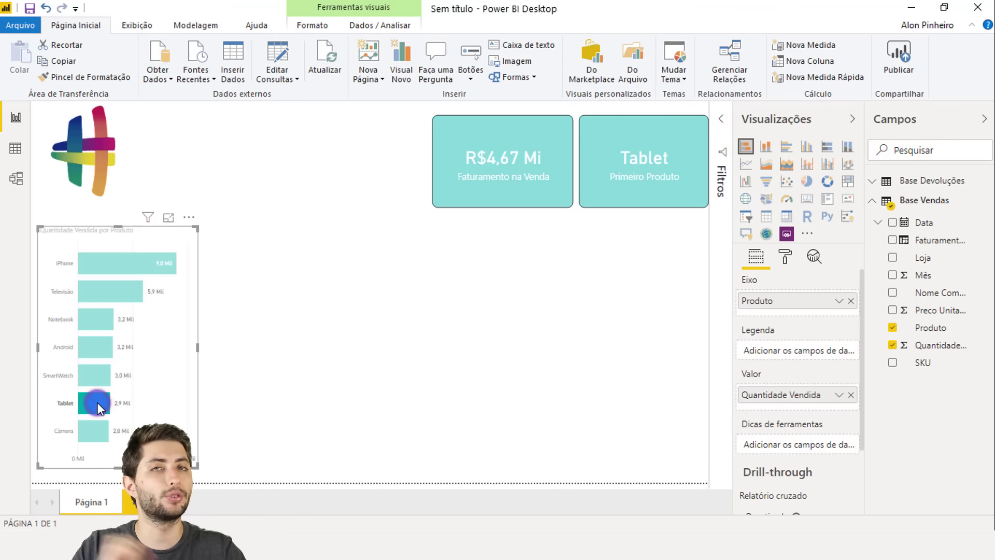
Step: Clear the Tablet selection and insert a stacked column chart, resized into a wide, shorter visual beside the product quantity chart
{"action": "left_click", "coordinate": [98, 400]}
{"action": "left_click", "coordinate": [262, 194]}
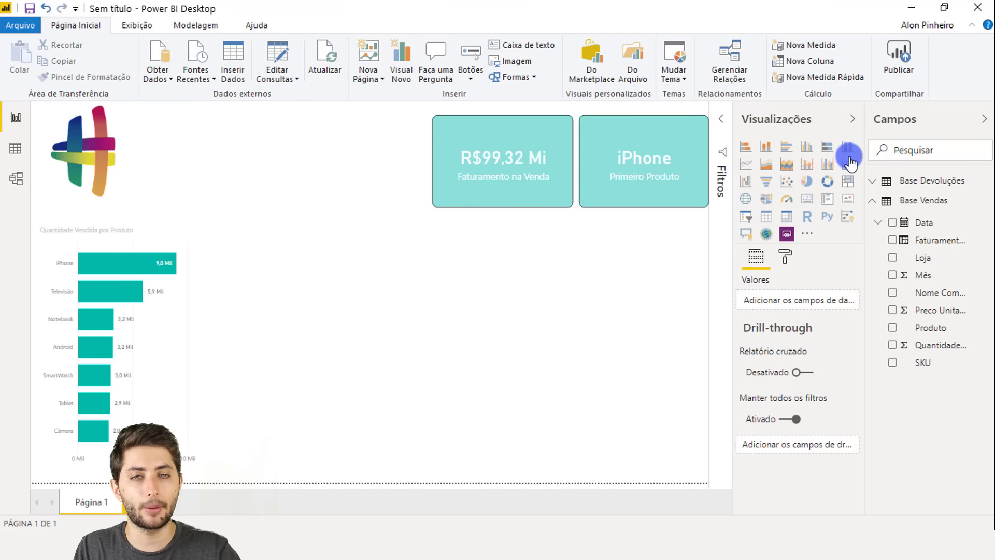
{"action": "left_click", "coordinate": [766, 151]}
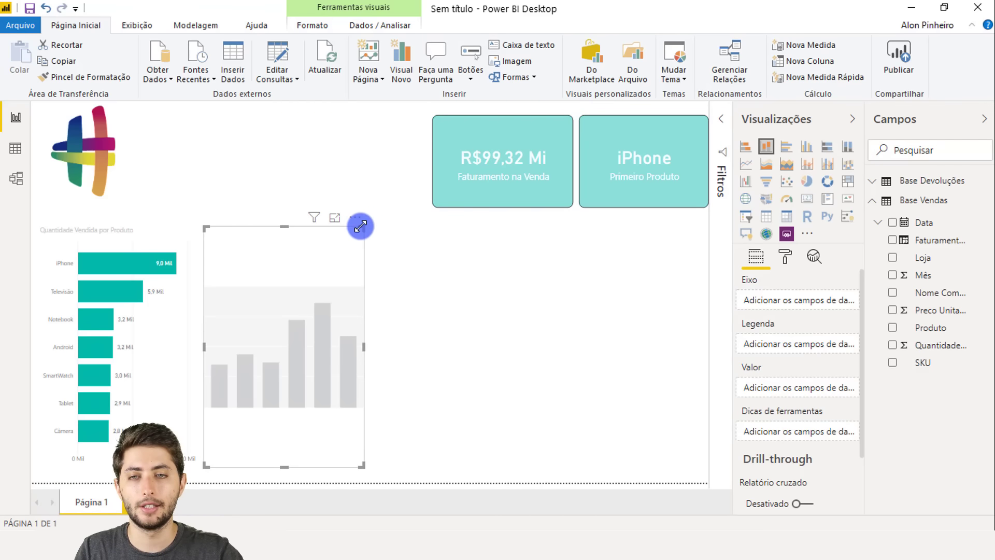
{"action": "left_click_drag", "start_coordinate": [364, 228], "coordinate": [682, 329]}
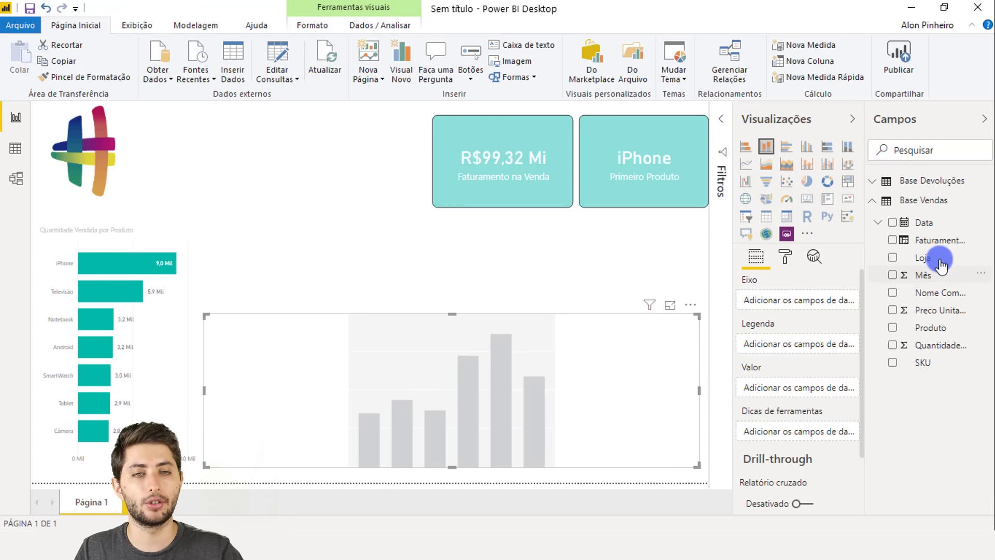
Step: Plot Faturamento na Venda as the column chart's values with Mês from Base Vendas on its axis
{"action": "left_click", "coordinate": [941, 241]}
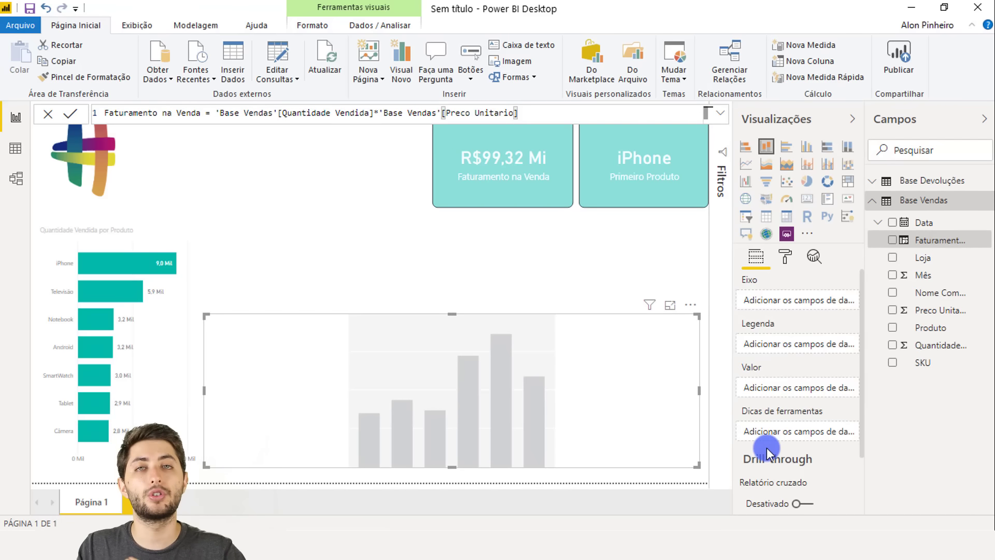
{"action": "left_click_drag", "start_coordinate": [940, 243], "coordinate": [811, 393]}
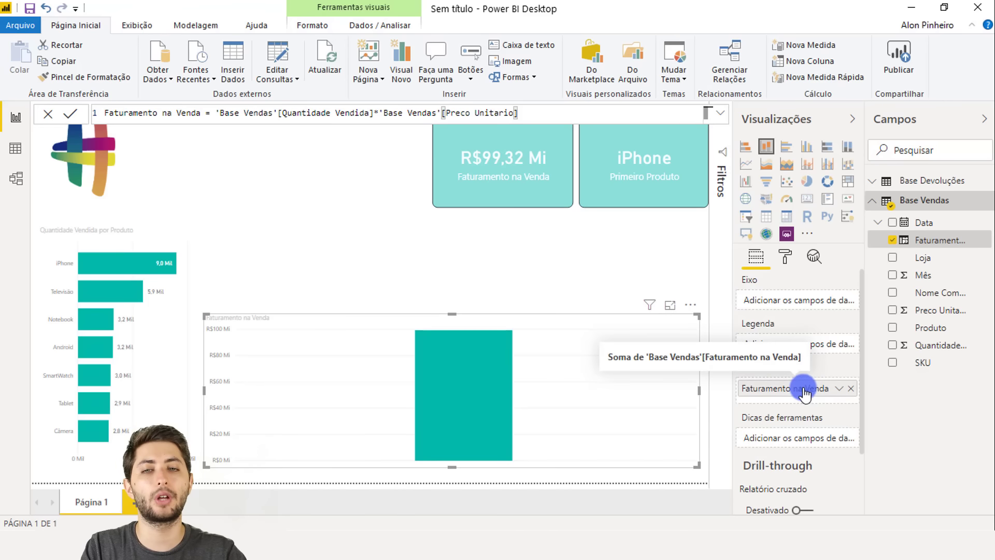
{"action": "mouse_move", "coordinate": [493, 365]}
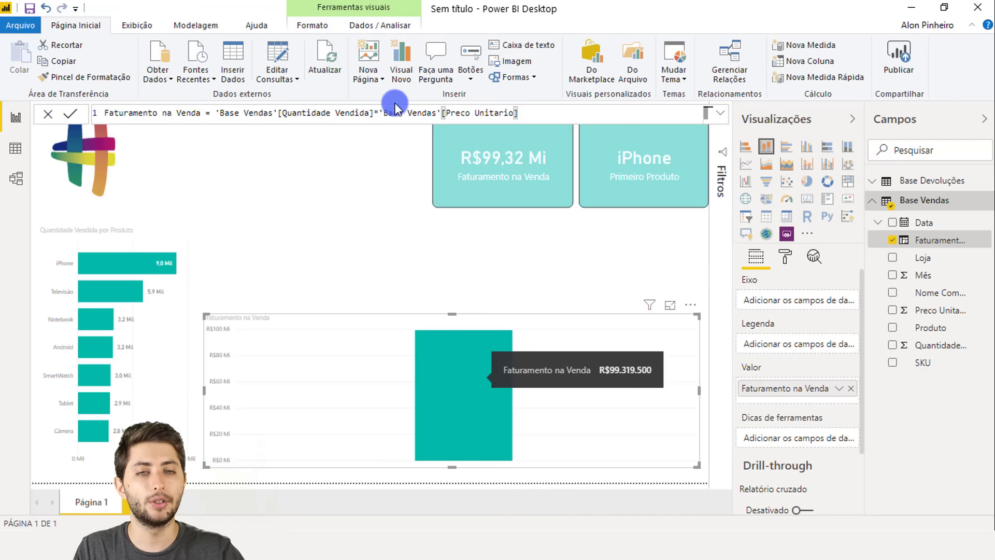
{"action": "left_click", "coordinate": [938, 275]}
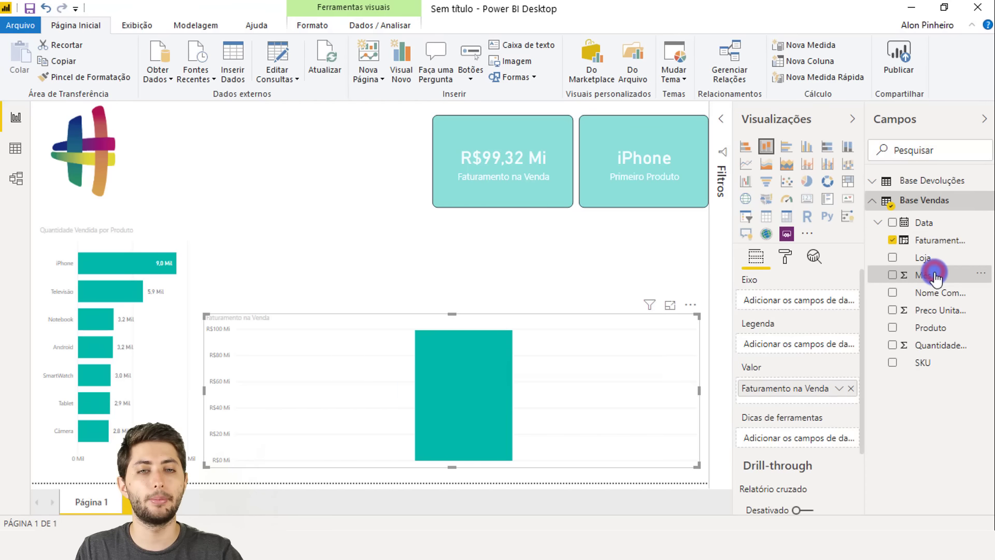
{"action": "left_click_drag", "start_coordinate": [937, 278], "coordinate": [804, 300]}
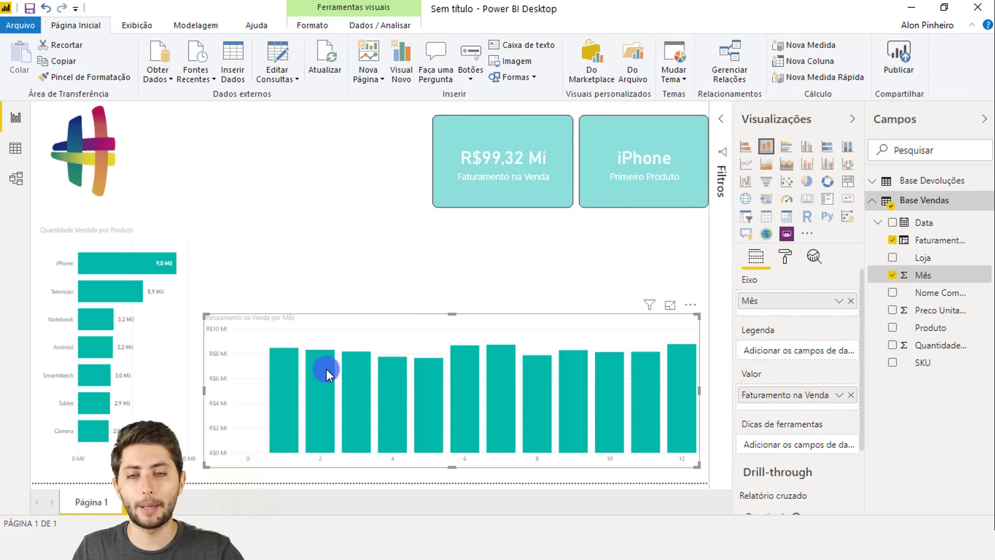
{"action": "mouse_move", "coordinate": [325, 371]}
{"action": "mouse_move", "coordinate": [294, 378]}
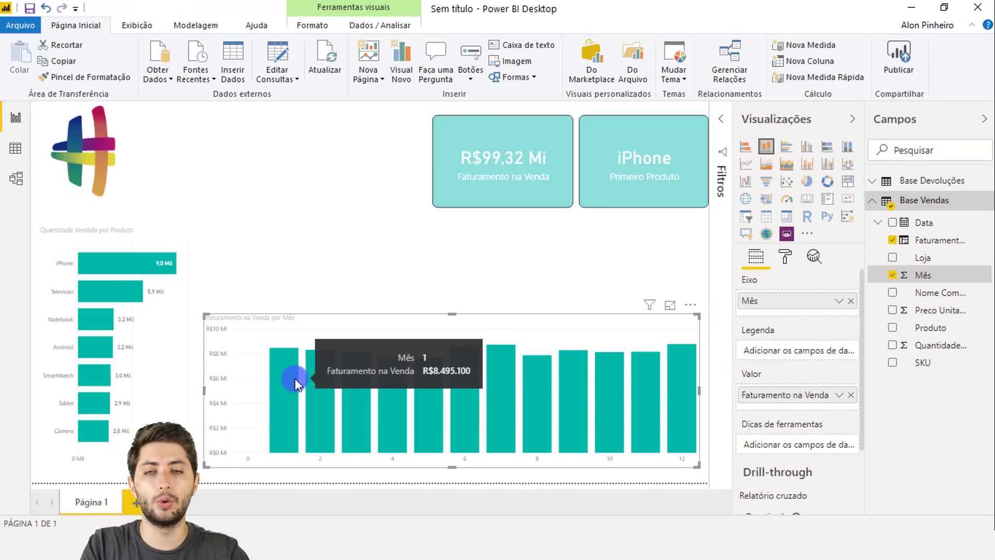
{"action": "mouse_move", "coordinate": [323, 396]}
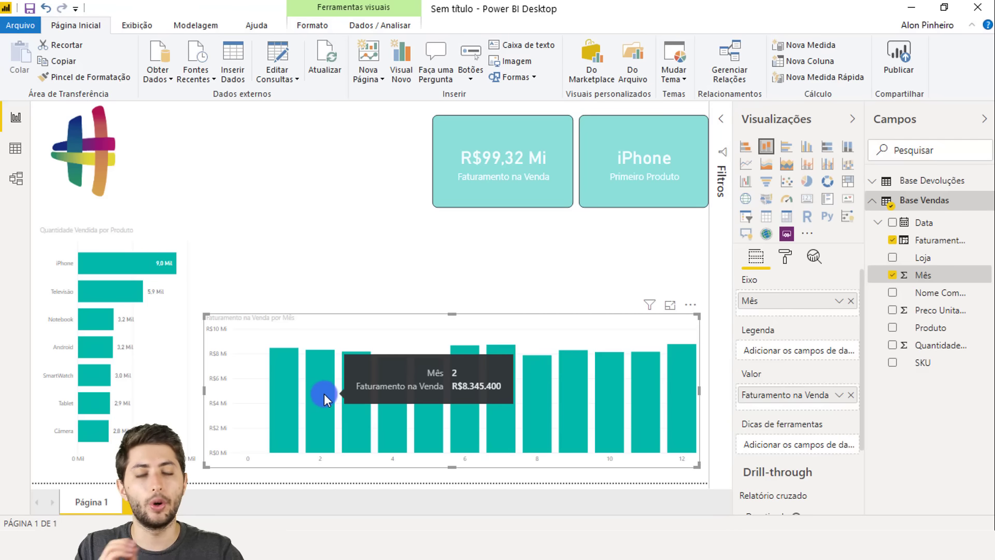
{"action": "mouse_move", "coordinate": [351, 408]}
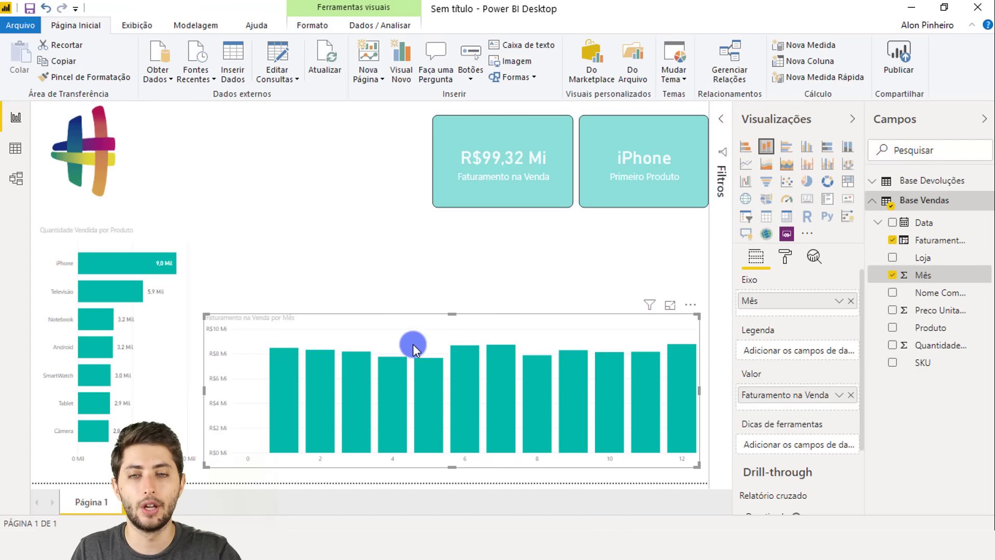
Step: Set the start of the monthly revenue chart's Y axis to 6000000
{"action": "left_click", "coordinate": [399, 318]}
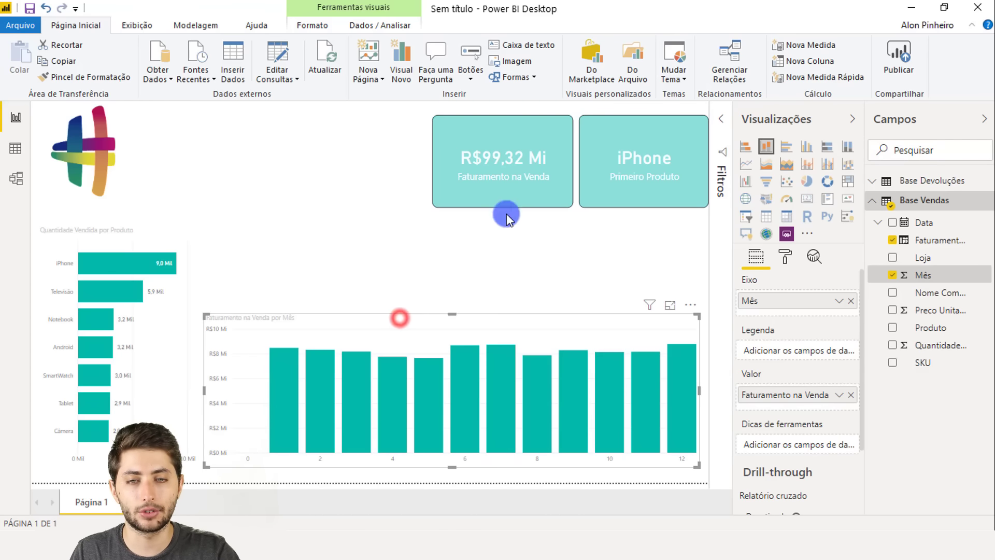
{"action": "left_click", "coordinate": [786, 256]}
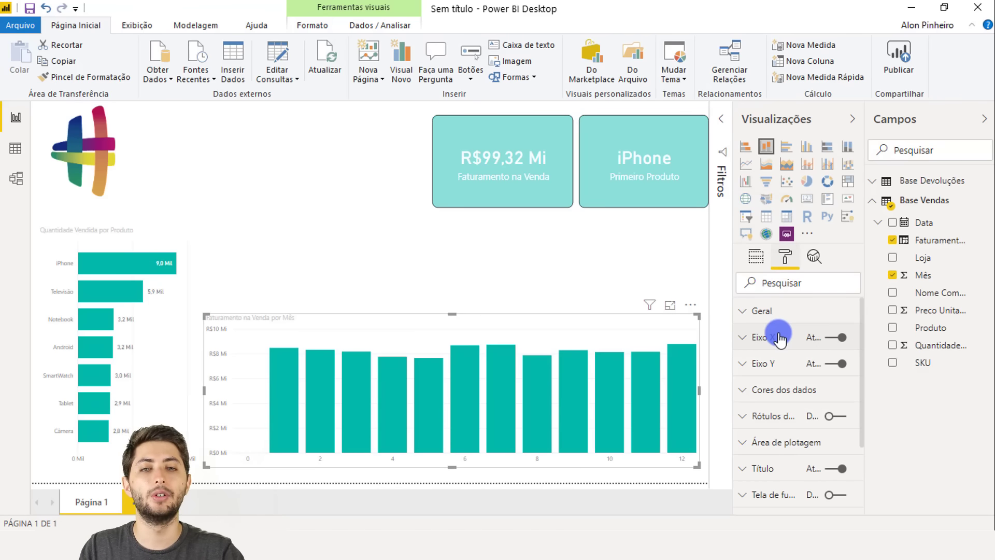
{"action": "left_click", "coordinate": [769, 365]}
{"action": "scroll", "coordinate": [767, 377], "scroll_direction": "down", "scroll_amount": 3}
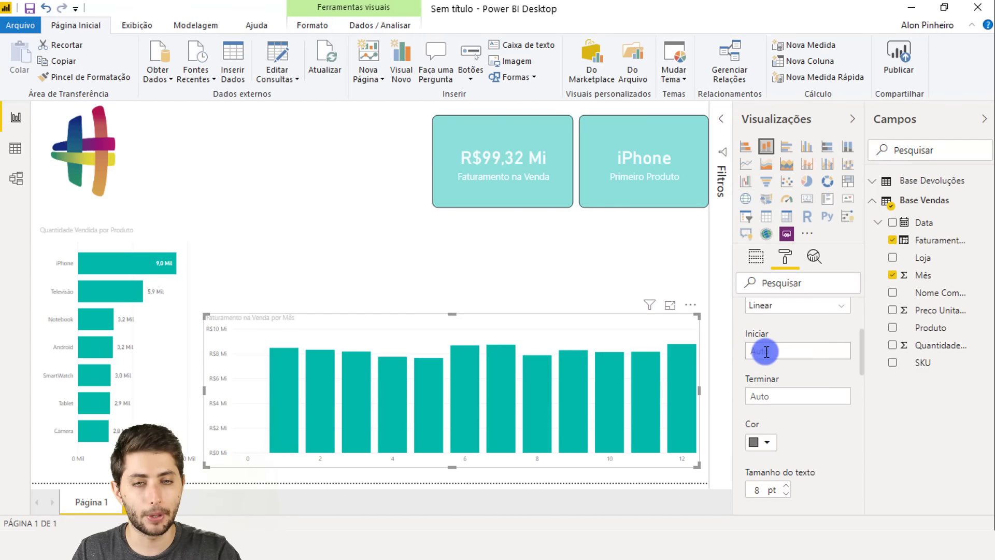
{"action": "left_click", "coordinate": [769, 352]}
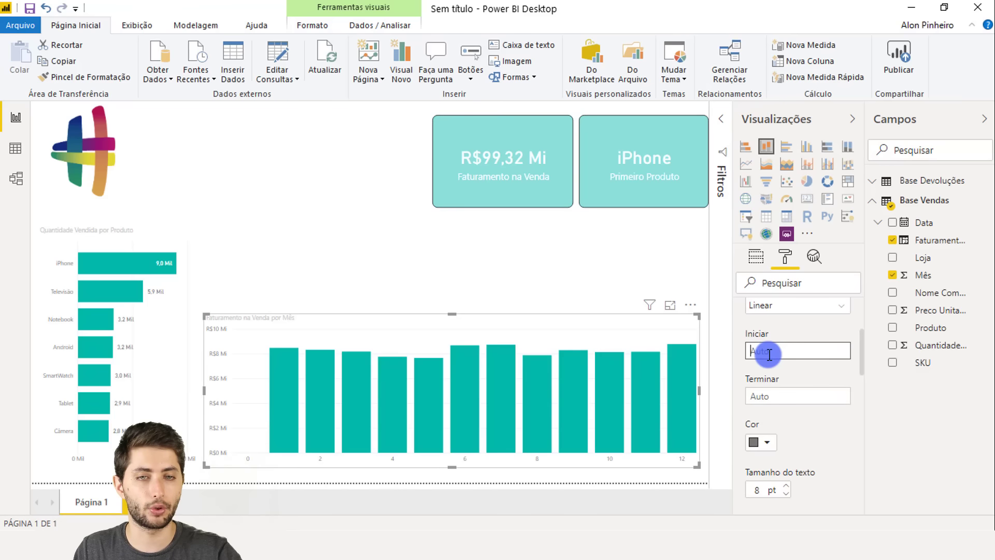
{"action": "type", "text": "6000000"}
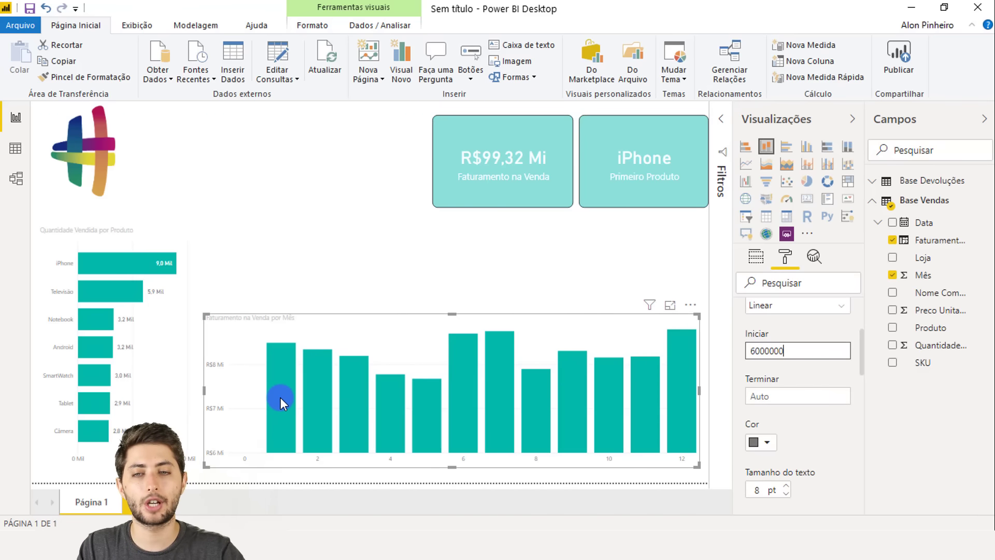
{"action": "mouse_move", "coordinate": [281, 399]}
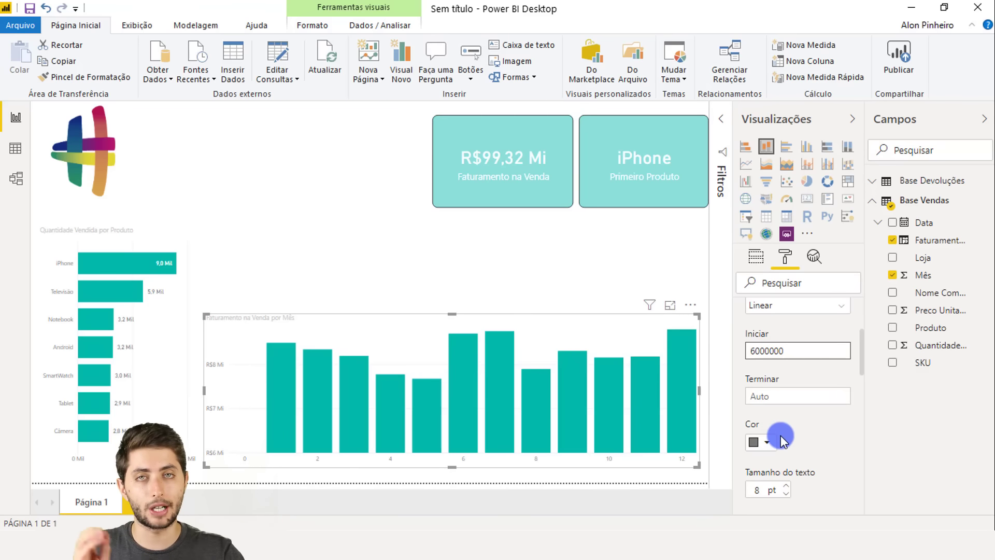
Step: Collapse the Eixo Y settings and turn on data labels for the monthly revenue chart
{"action": "scroll", "coordinate": [778, 409], "scroll_direction": "up", "scroll_amount": 3}
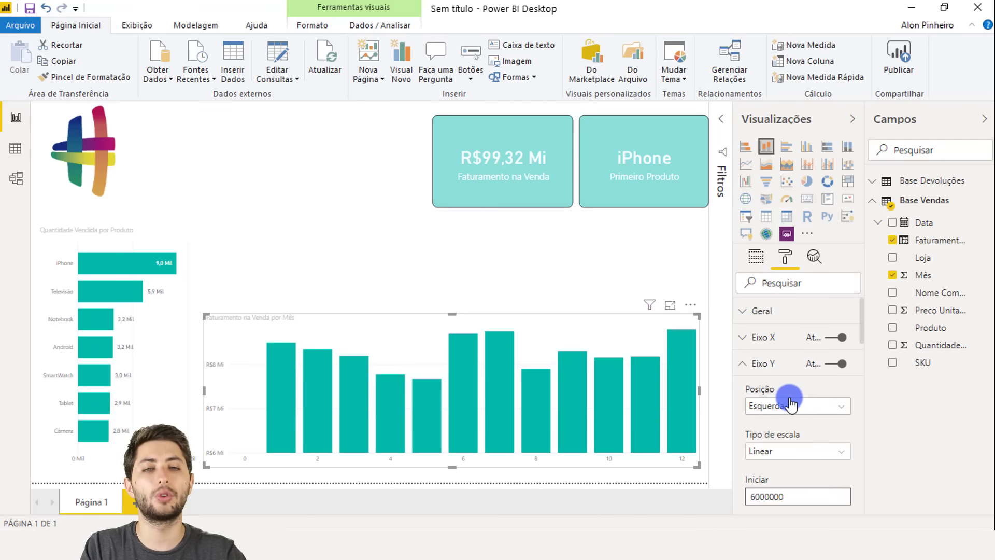
{"action": "left_click", "coordinate": [774, 373]}
{"action": "scroll", "coordinate": [773, 374], "scroll_direction": "down", "scroll_amount": 3}
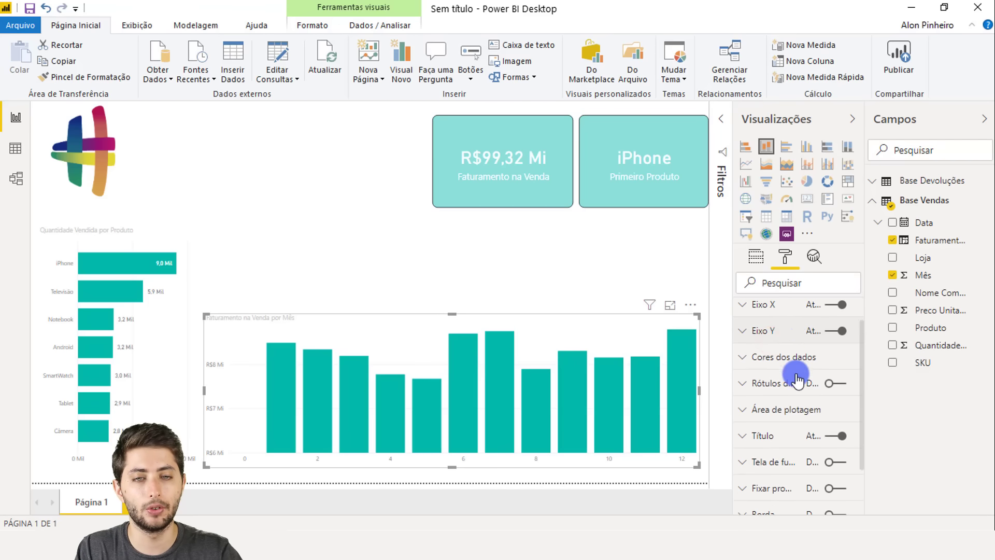
{"action": "left_click", "coordinate": [835, 343]}
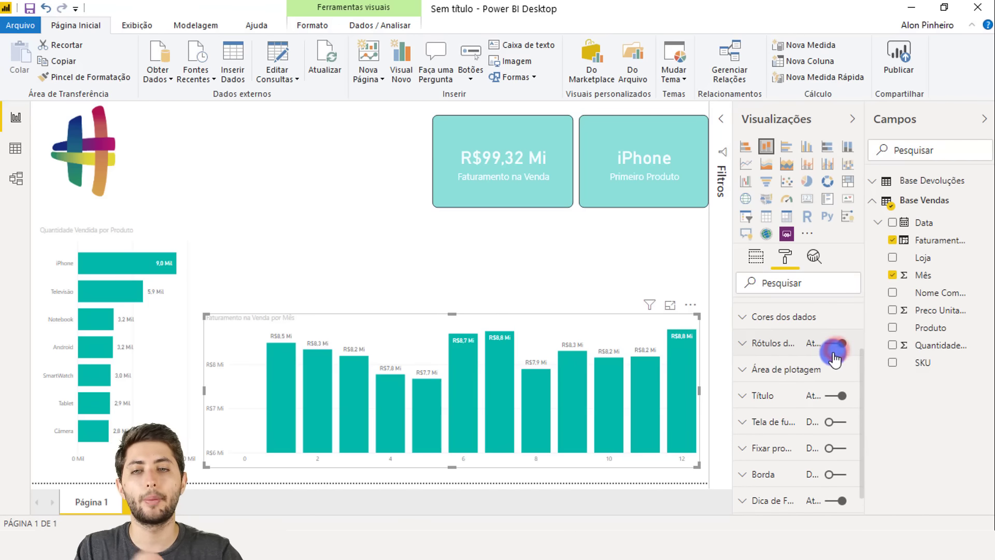
{"action": "left_click", "coordinate": [397, 225]}
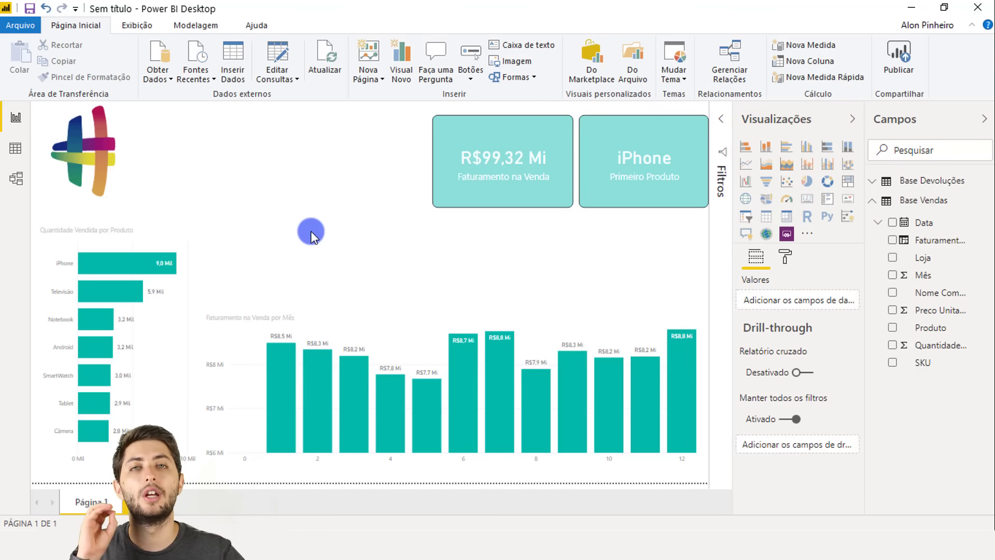
Step: Reduce the height of the Faturamento na Venda and Primeiro Produto cards equally from their lower edges
{"action": "left_click", "coordinate": [459, 185]}
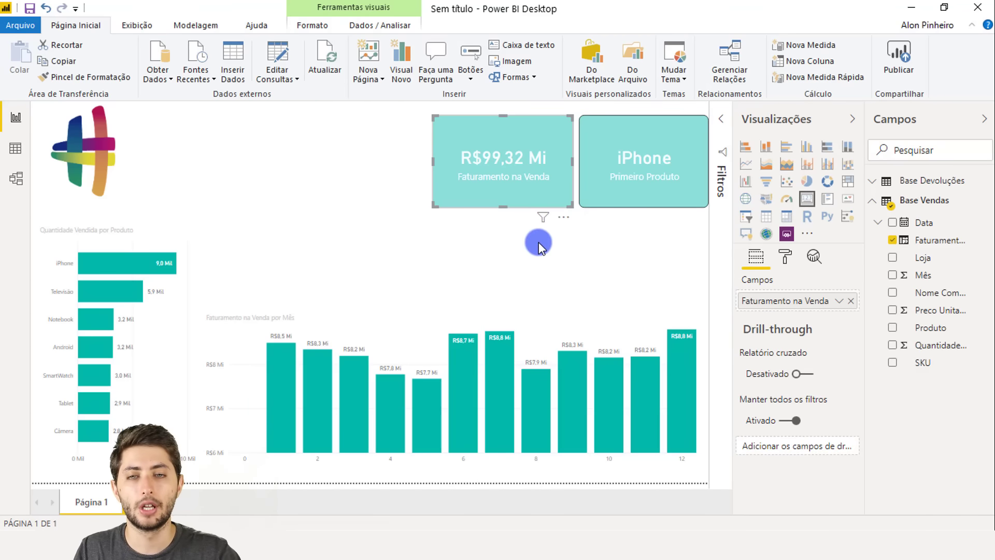
{"action": "left_click", "coordinate": [475, 239]}
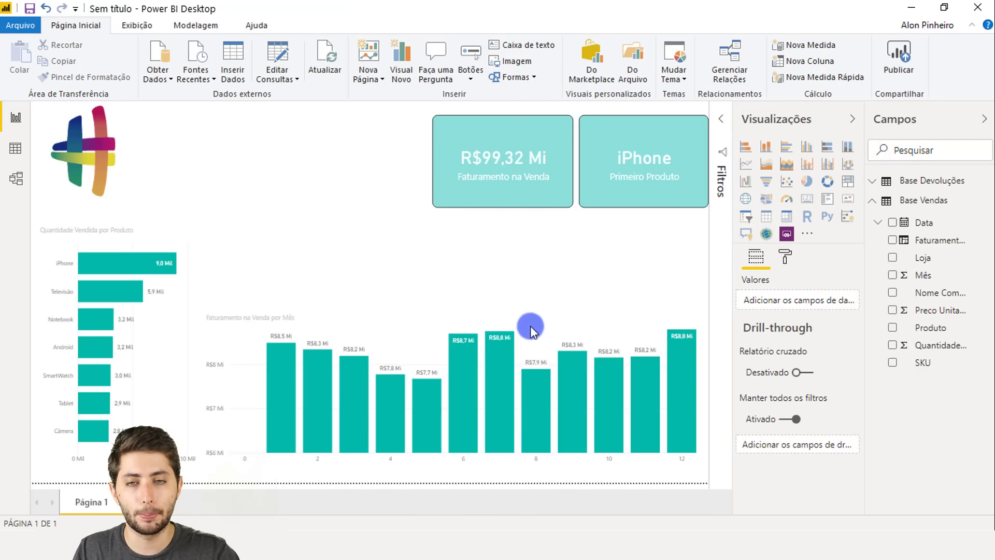
{"action": "left_click", "coordinate": [526, 178]}
{"action": "left_click_drag", "start_coordinate": [504, 208], "coordinate": [506, 187]}
{"action": "left_click", "coordinate": [598, 171]}
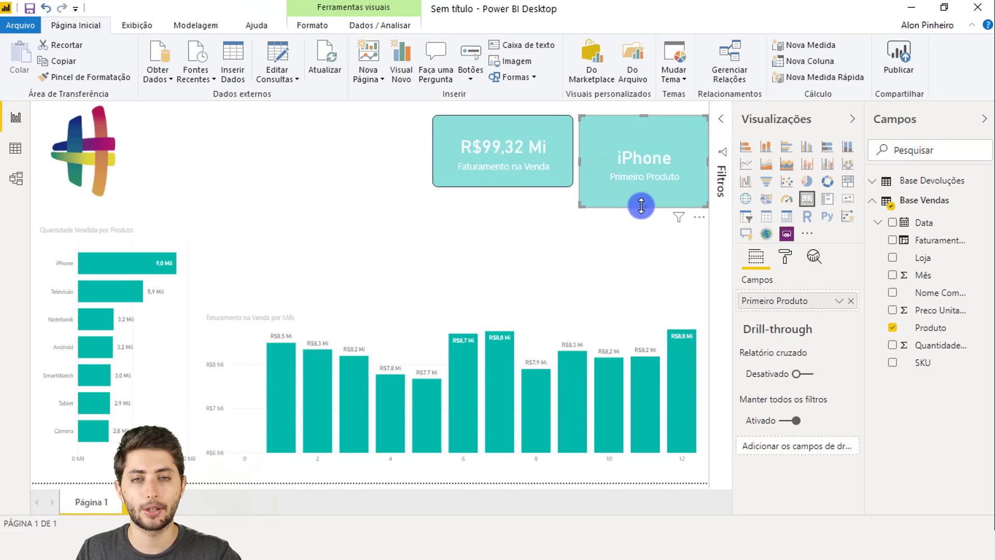
{"action": "left_click_drag", "start_coordinate": [642, 205], "coordinate": [637, 186]}
{"action": "left_click", "coordinate": [598, 295]}
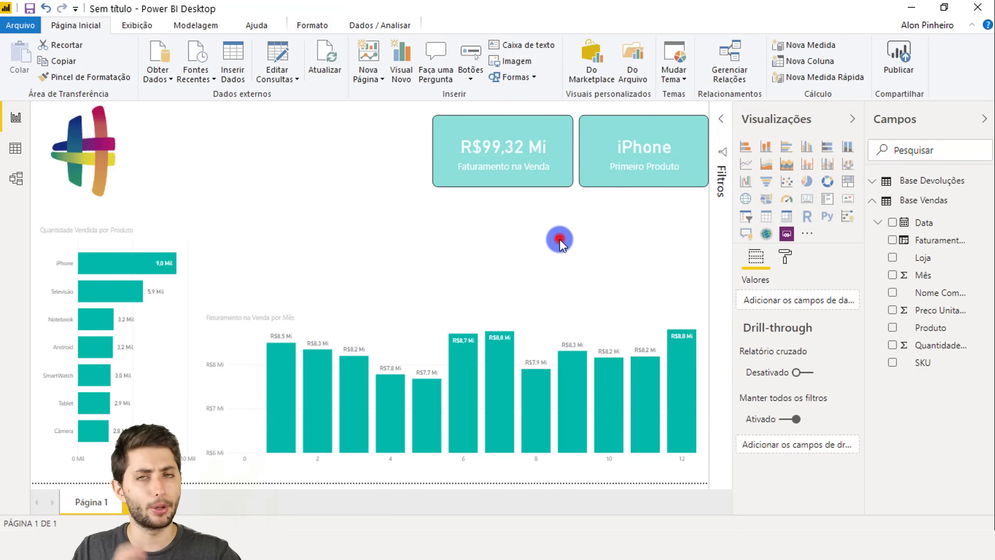
Step: Insert a pie chart and resize it to fit beneath the two cards, aligned with the revenue card's left edge
{"action": "left_click", "coordinate": [633, 262]}
{"action": "left_click", "coordinate": [807, 181]}
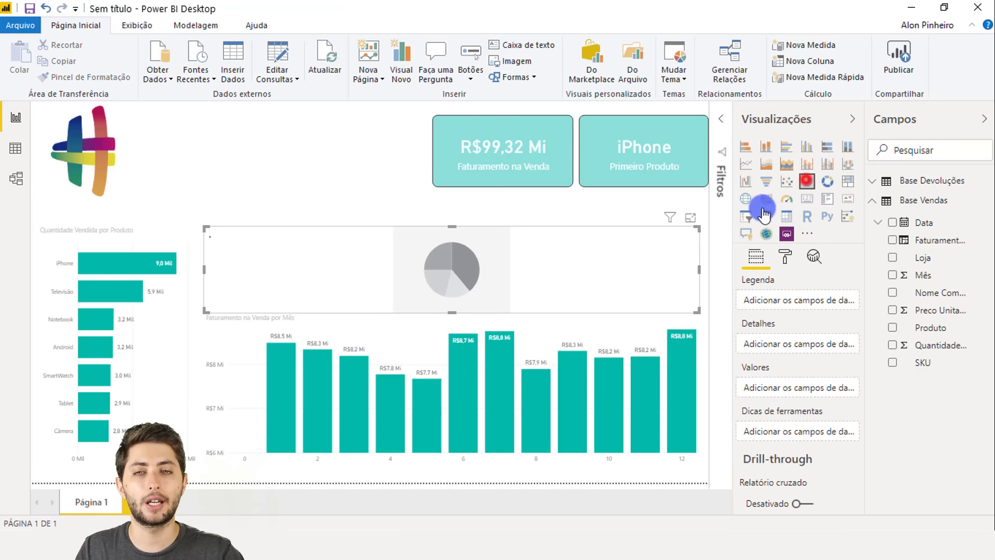
{"action": "left_click_drag", "start_coordinate": [202, 310], "coordinate": [434, 306]}
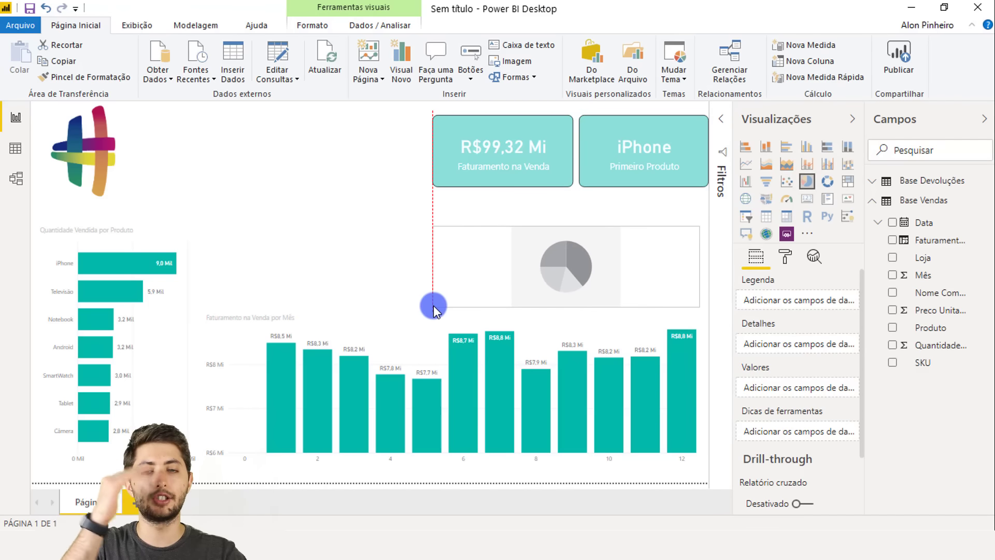
{"action": "left_click_drag", "start_coordinate": [569, 228], "coordinate": [571, 203]}
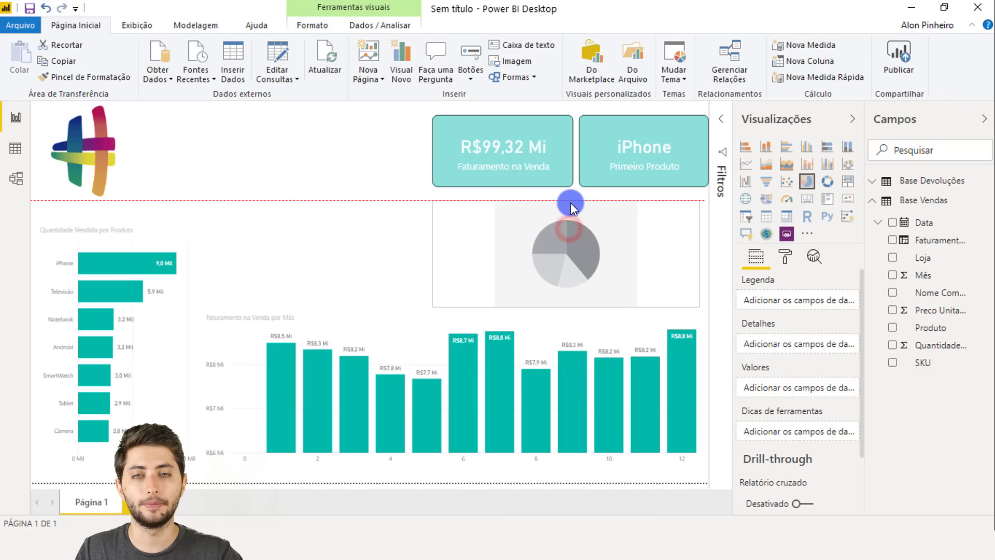
{"action": "left_click", "coordinate": [351, 240]}
{"action": "left_click", "coordinate": [535, 266]}
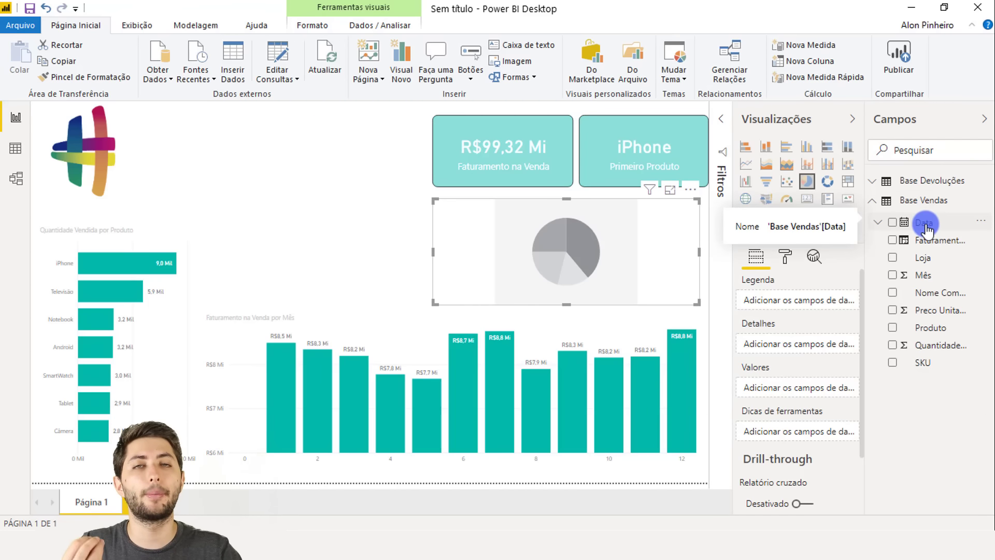
Step: Plot Quantidade Devolvida from Base Devoluções in the pie chart, with that table's Produto field as the legend
{"action": "left_click", "coordinate": [919, 205]}
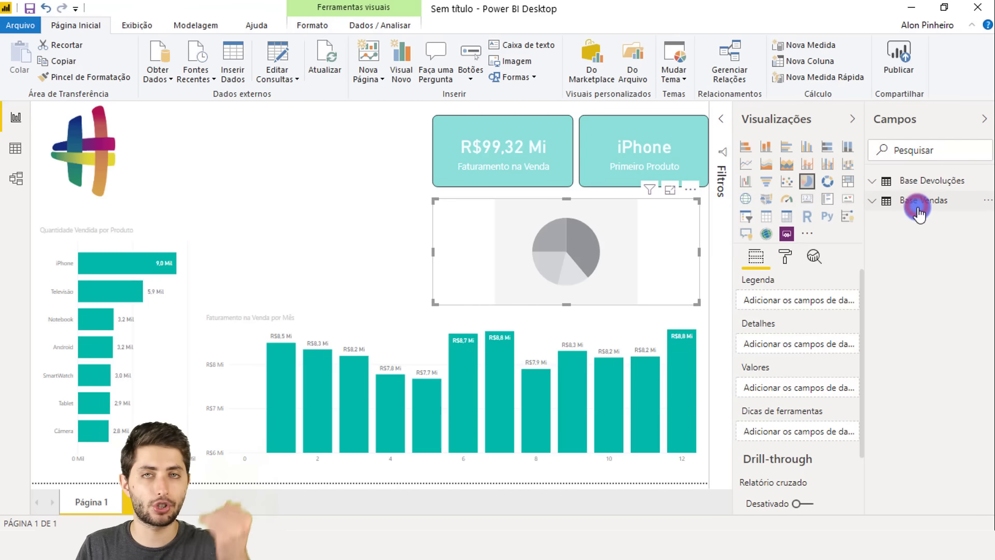
{"action": "left_click", "coordinate": [920, 180]}
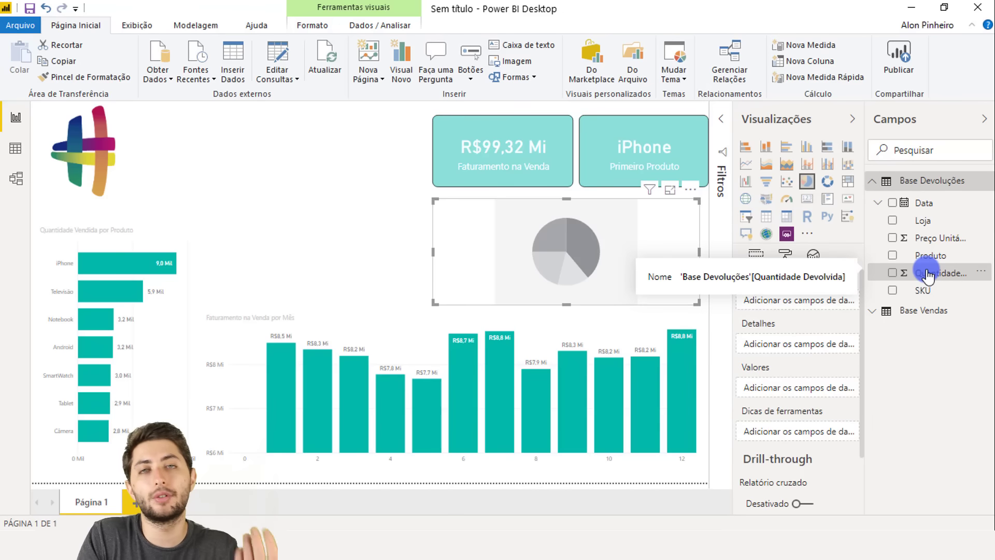
{"action": "left_click_drag", "start_coordinate": [928, 276], "coordinate": [812, 390]}
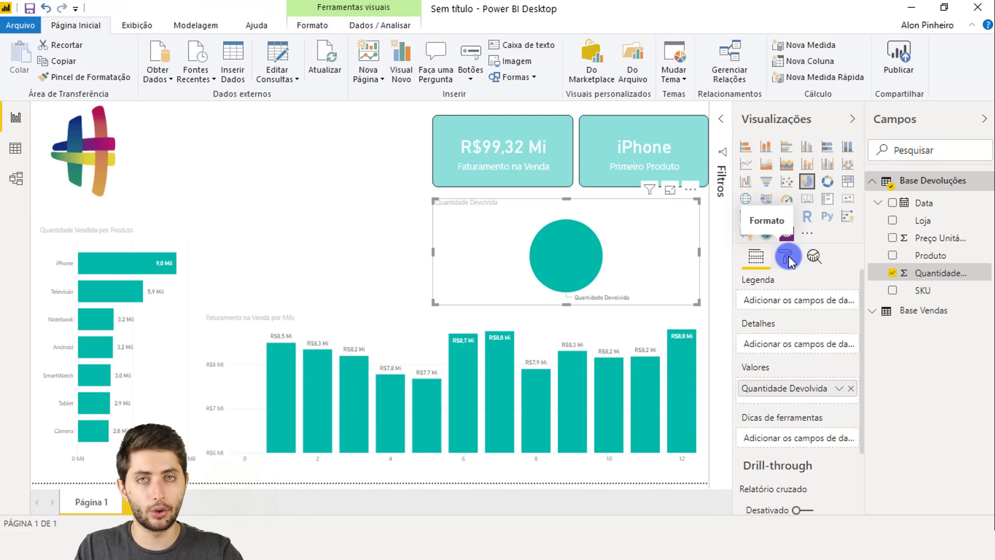
{"action": "mouse_move", "coordinate": [571, 250]}
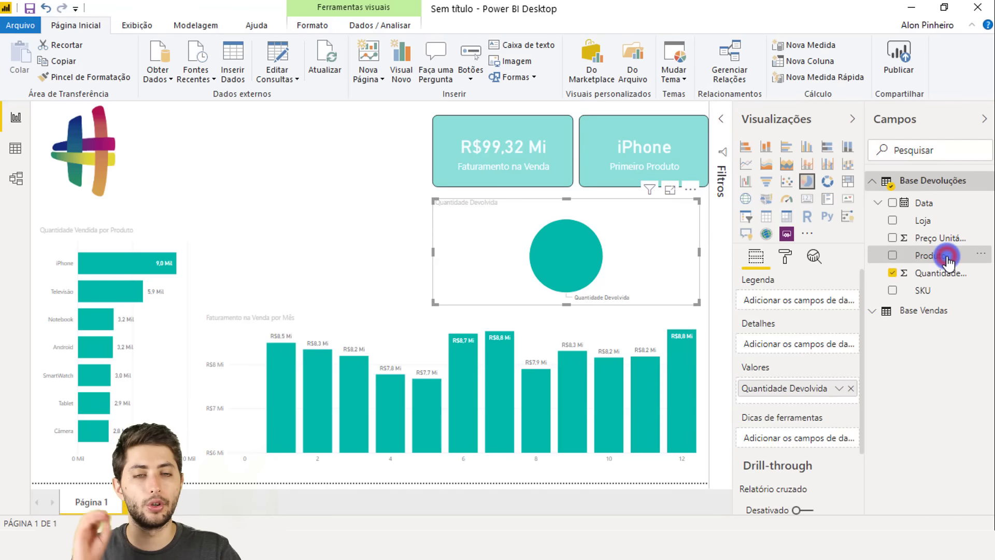
{"action": "left_click_drag", "start_coordinate": [945, 263], "coordinate": [816, 309]}
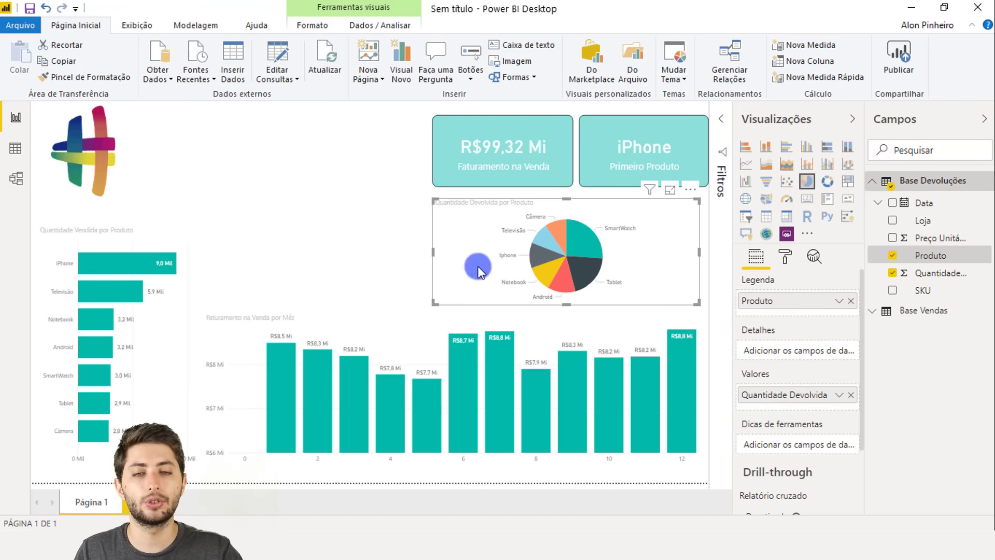
{"action": "left_click", "coordinate": [362, 213]}
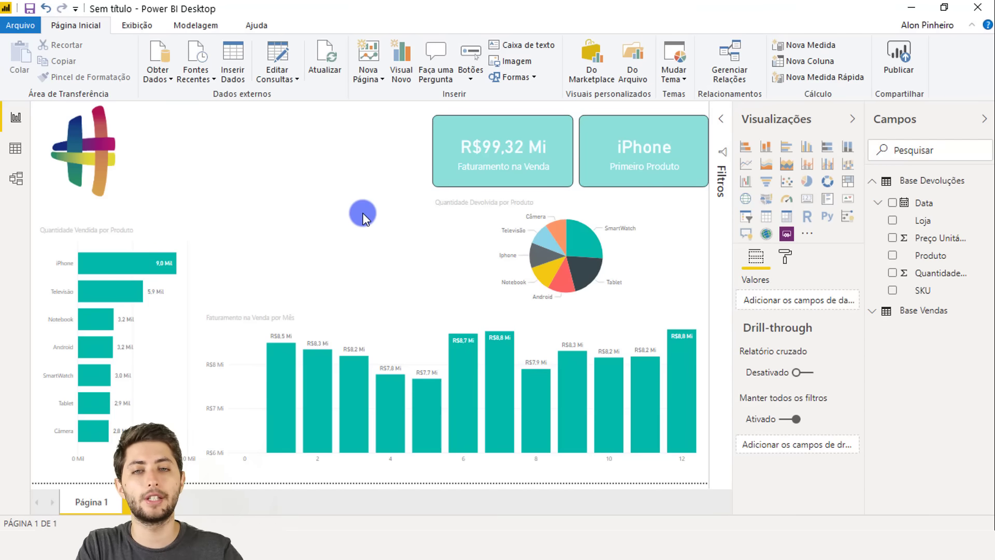
Step: Compare SmartWatch's returned quantity in the pie chart with its sold quantity in the bar chart, and inspect the Tablet slice's returned quantity
{"action": "left_click", "coordinate": [544, 254]}
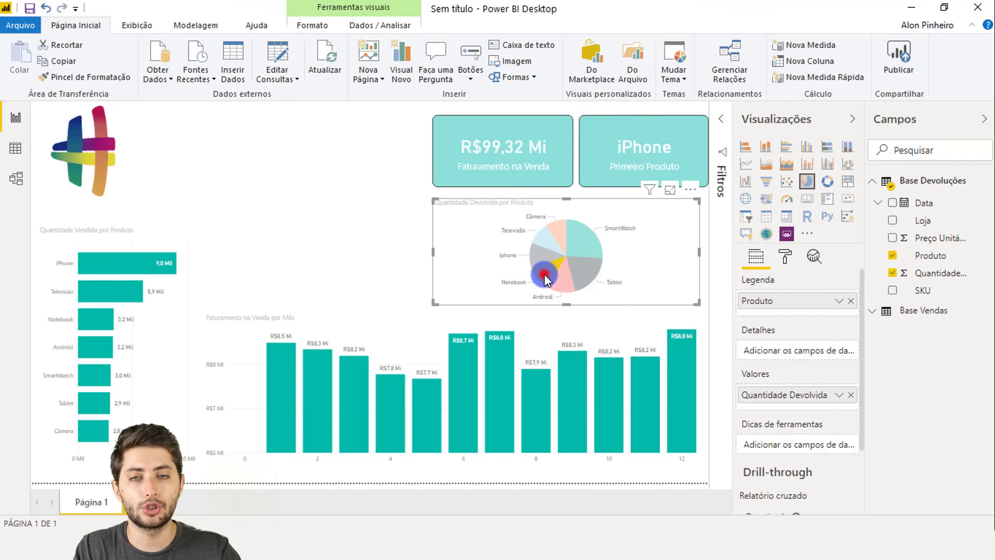
{"action": "left_click", "coordinate": [544, 255]}
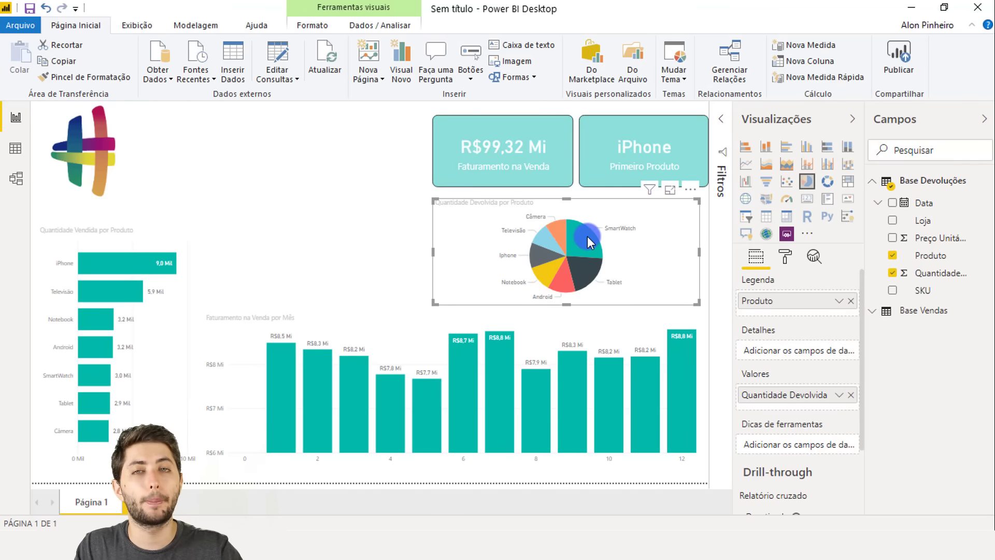
{"action": "mouse_move", "coordinate": [587, 238]}
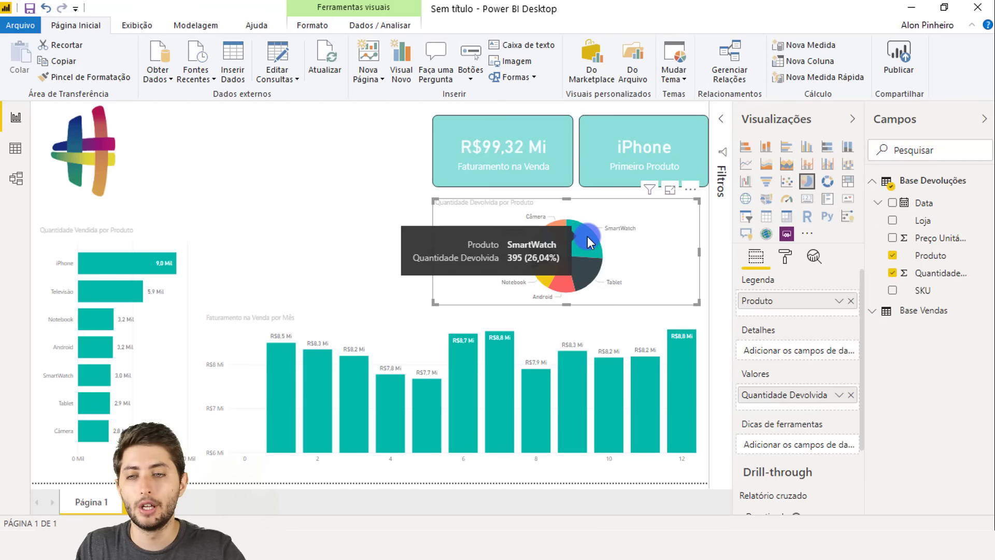
{"action": "left_click", "coordinate": [168, 333]}
{"action": "mouse_move", "coordinate": [100, 380]}
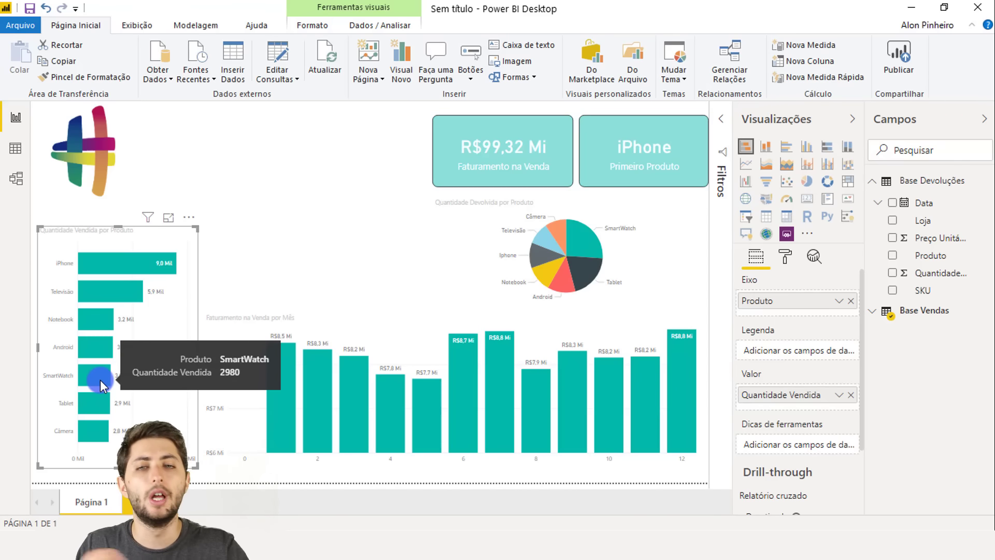
{"action": "left_click", "coordinate": [436, 252]}
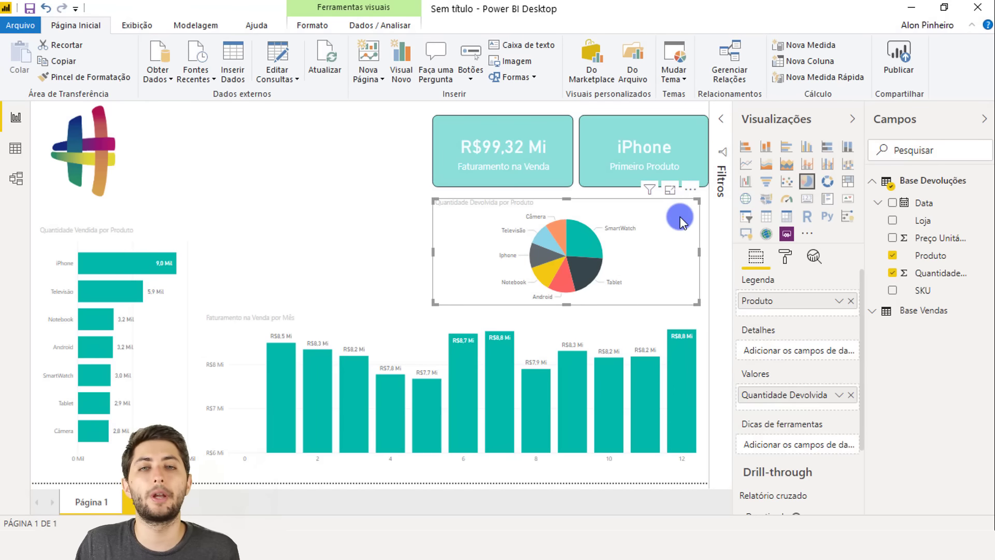
{"action": "mouse_move", "coordinate": [593, 245]}
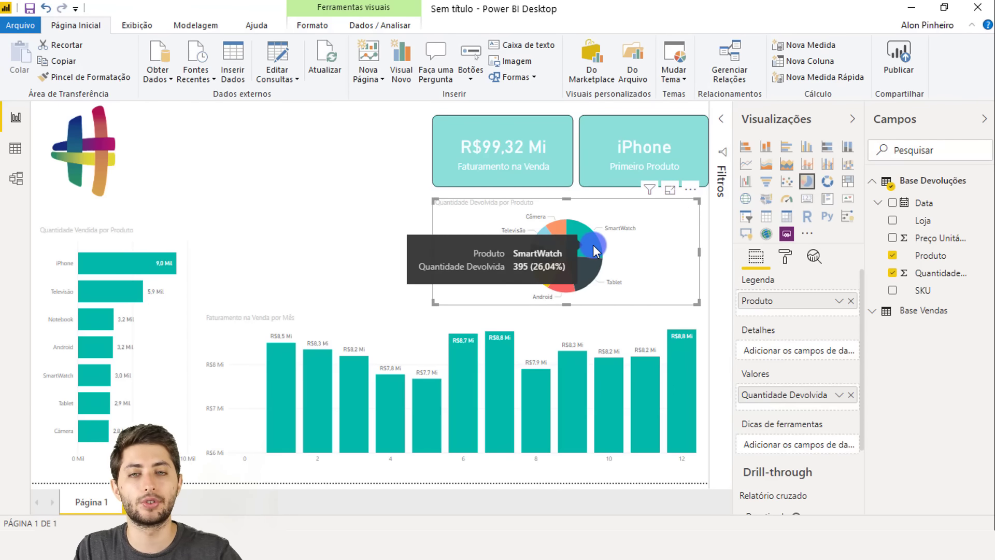
{"action": "mouse_move", "coordinate": [590, 281]}
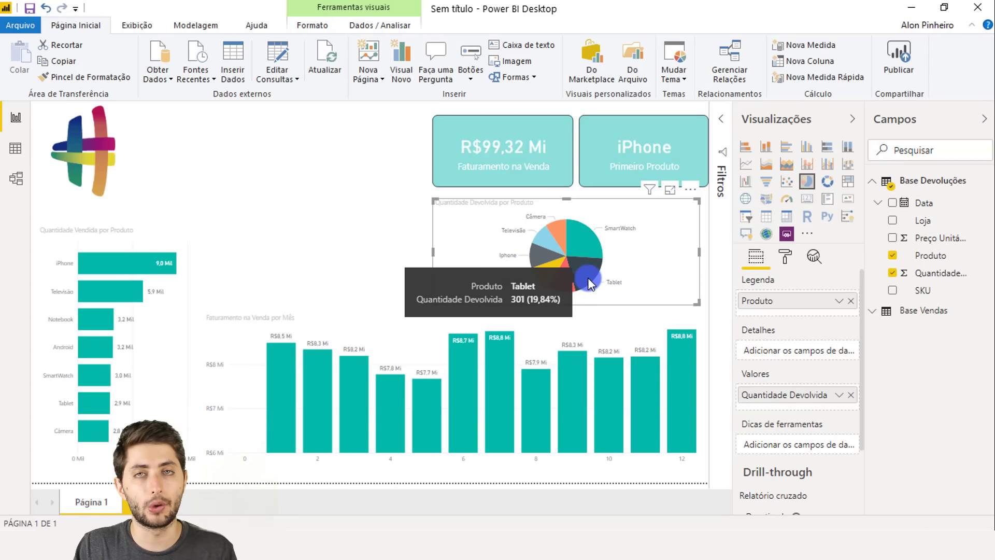
Step: Set the pie chart's data label style to "Categoria, valor dos dados" and deselect the chart
{"action": "left_click", "coordinate": [788, 262]}
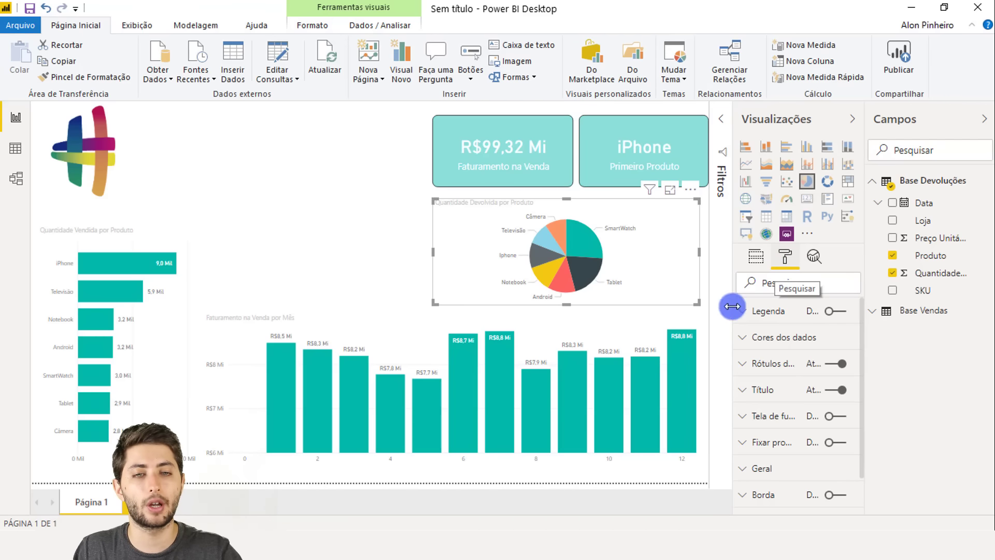
{"action": "left_click", "coordinate": [765, 365]}
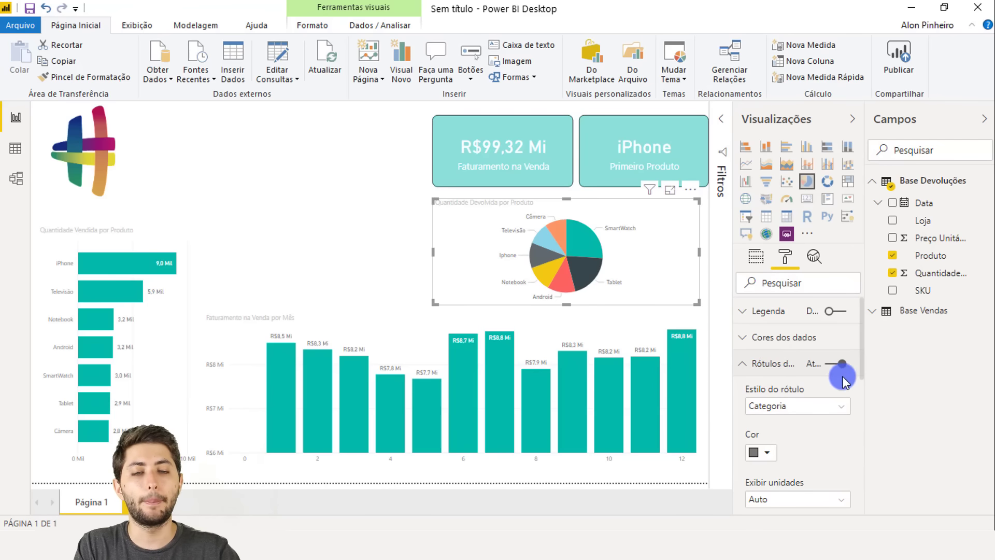
{"action": "left_click", "coordinate": [791, 409]}
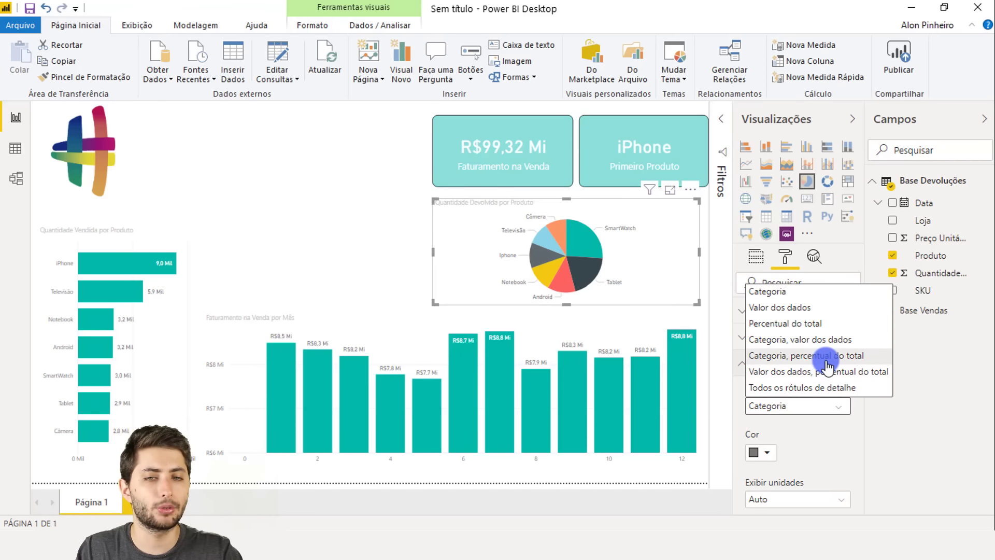
{"action": "left_click", "coordinate": [793, 341]}
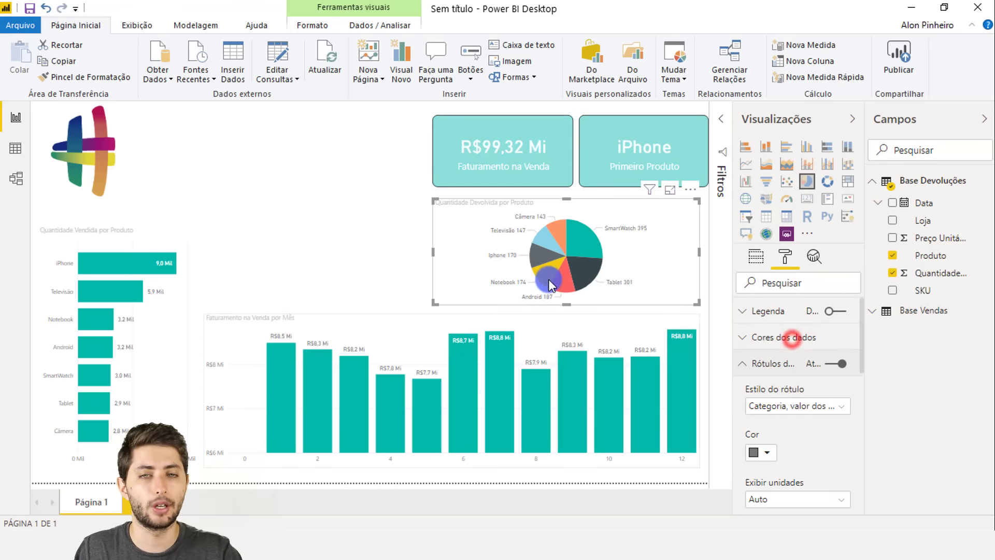
{"action": "left_click", "coordinate": [372, 229]}
{"action": "left_click", "coordinate": [467, 246]}
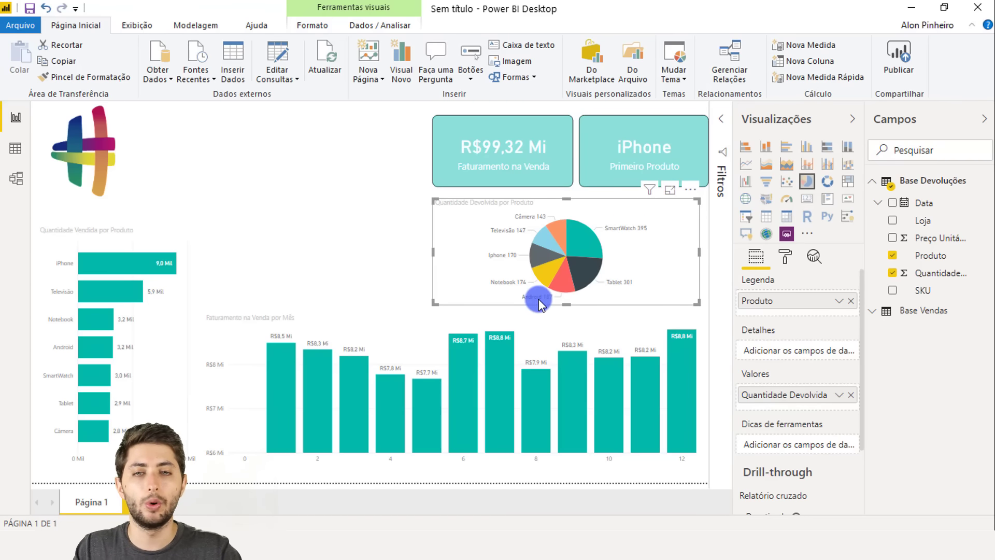
{"action": "left_click", "coordinate": [390, 248]}
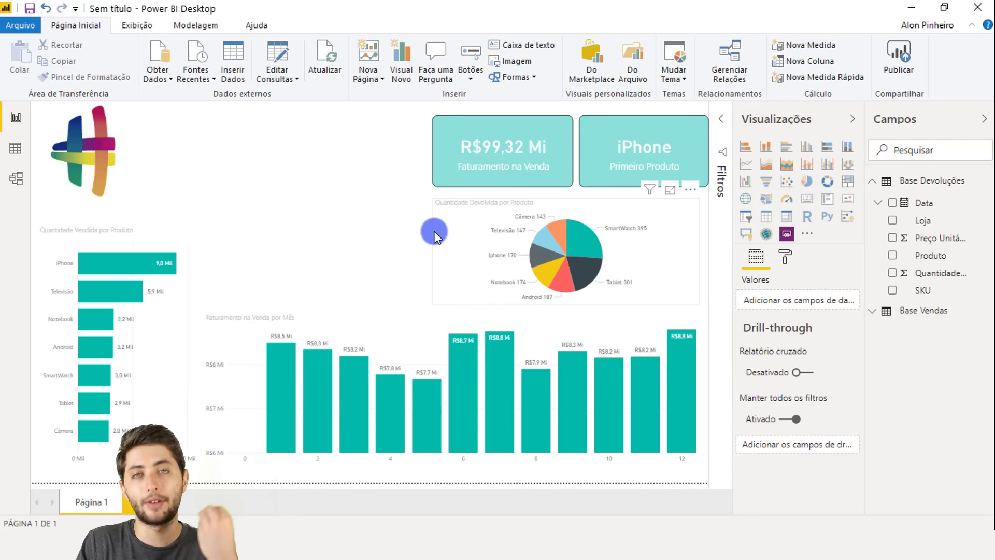
{"action": "left_click", "coordinate": [384, 216]}
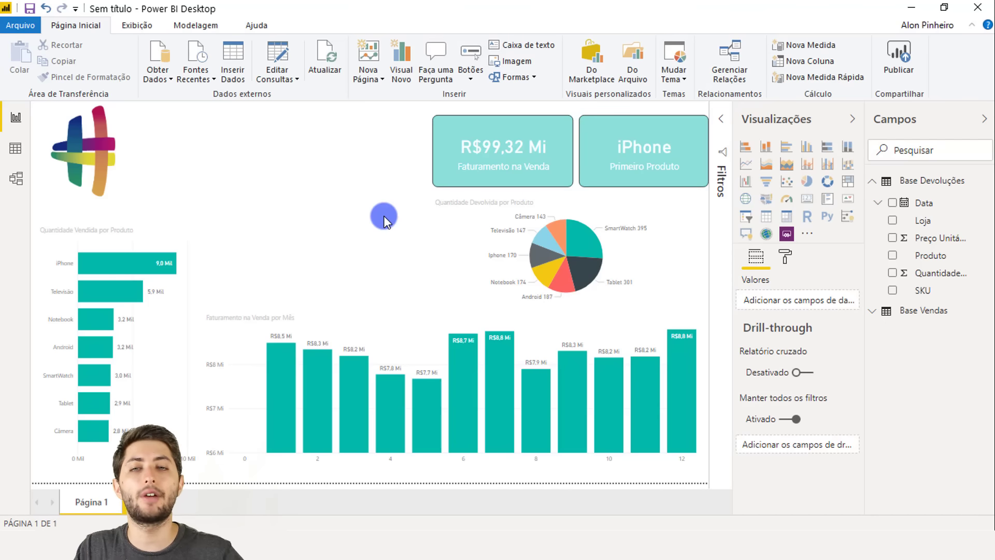
{"action": "left_click", "coordinate": [340, 178]}
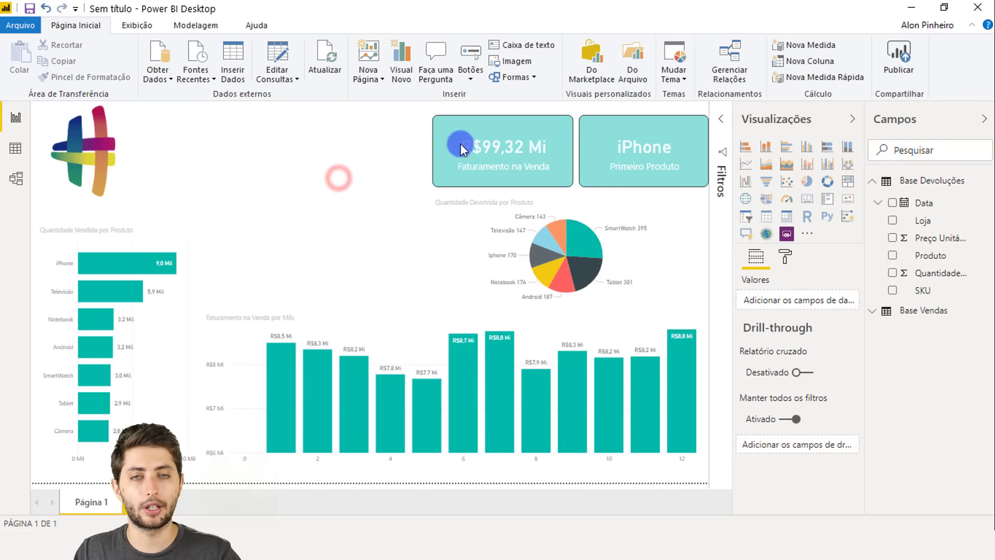
Step: Insert a map visual and enlarge it to fill the space between the logo and the revenue card, above the monthly revenue chart
{"action": "left_click", "coordinate": [747, 198]}
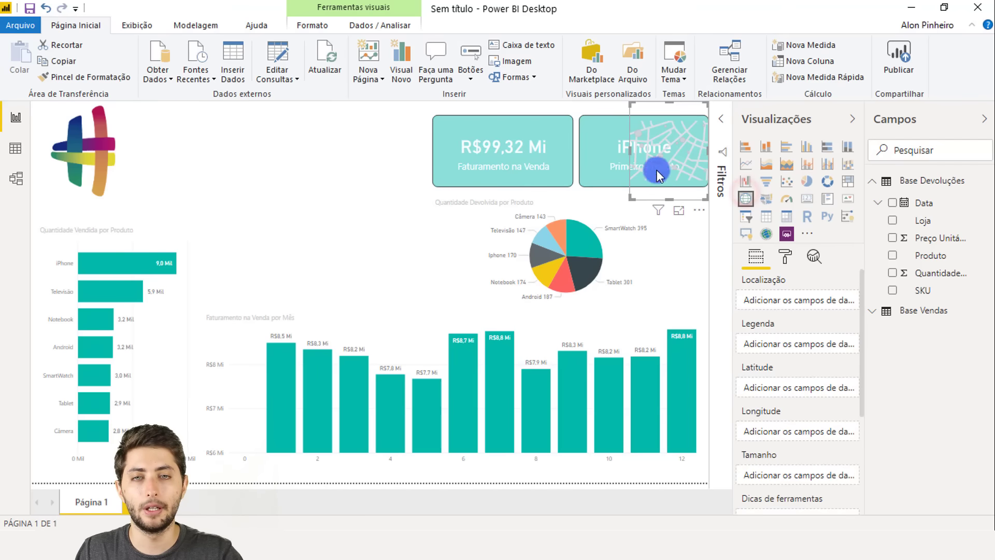
{"action": "left_click_drag", "start_coordinate": [658, 175], "coordinate": [236, 115]}
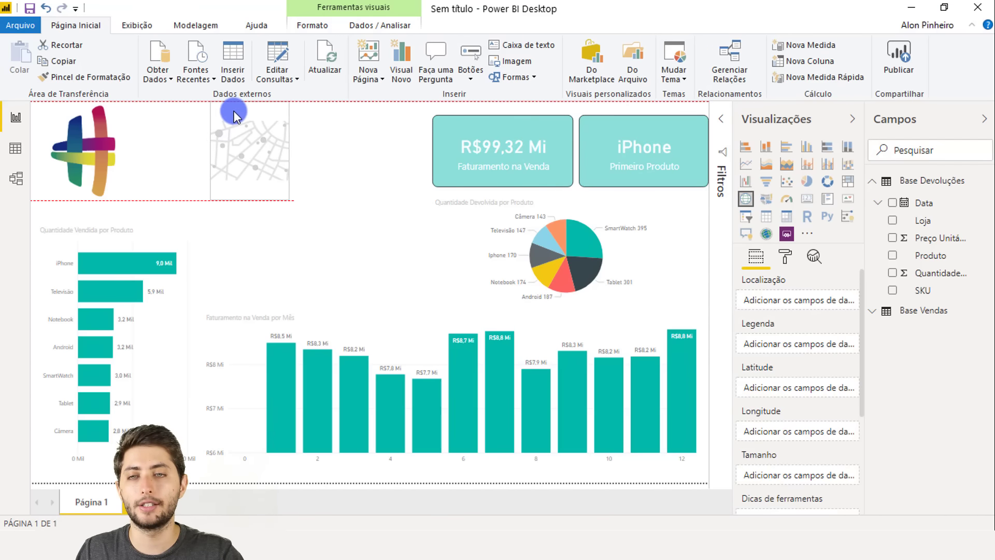
{"action": "left_click_drag", "start_coordinate": [289, 199], "coordinate": [428, 291]}
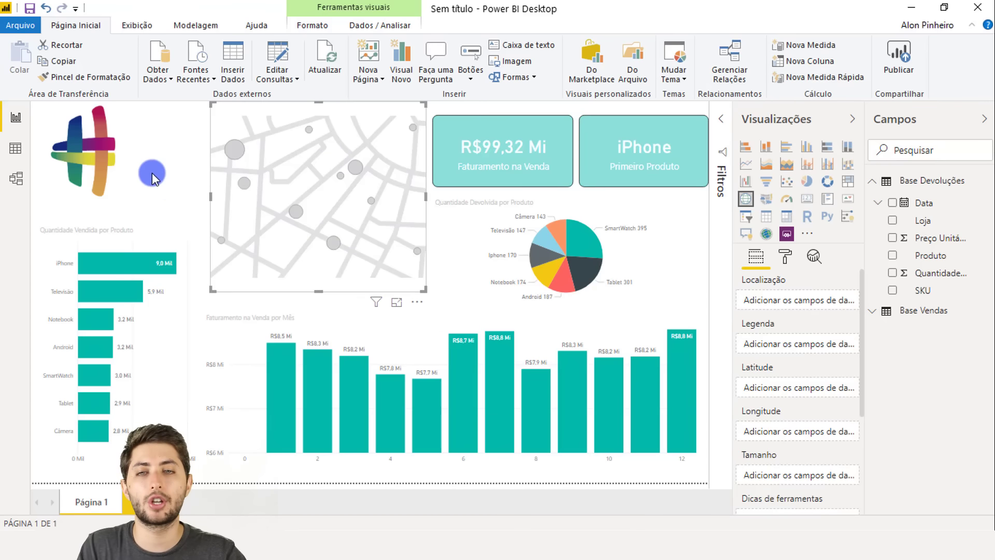
Step: Review the distinct Loja values in the Base Vendas table without applying a filter, and return to the report page
{"action": "left_click", "coordinate": [8, 158]}
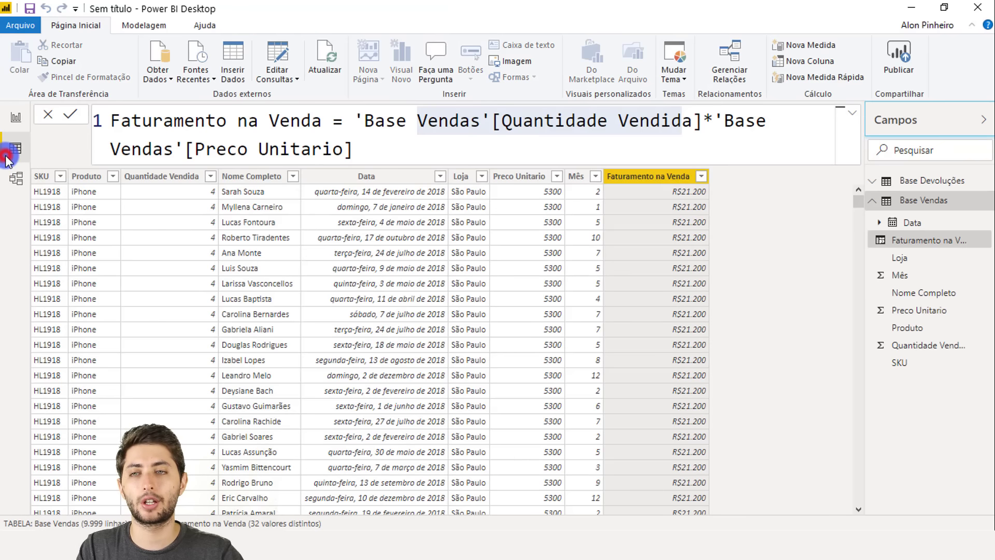
{"action": "left_click", "coordinate": [937, 207]}
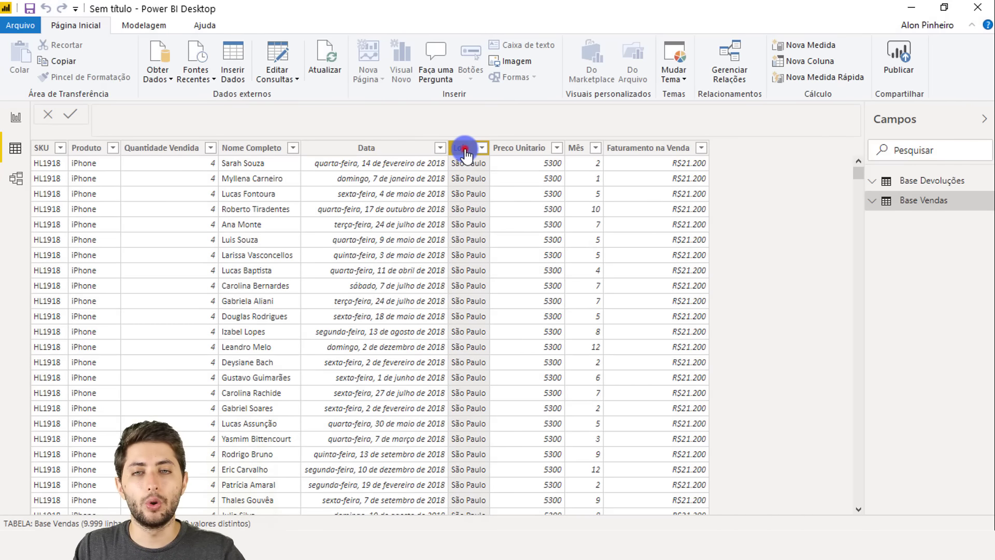
{"action": "left_click", "coordinate": [465, 149]}
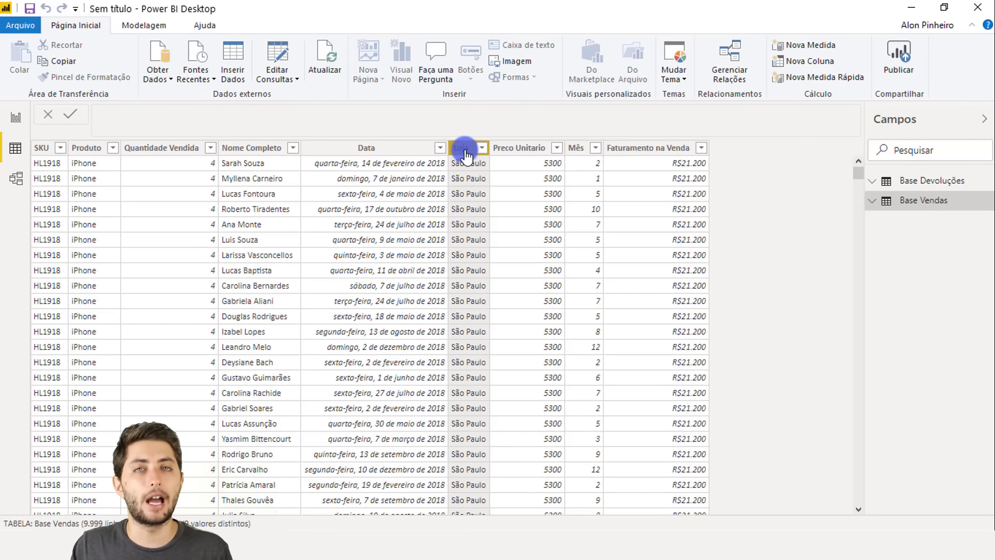
{"action": "scroll", "coordinate": [451, 204], "scroll_direction": "down", "scroll_amount": 3}
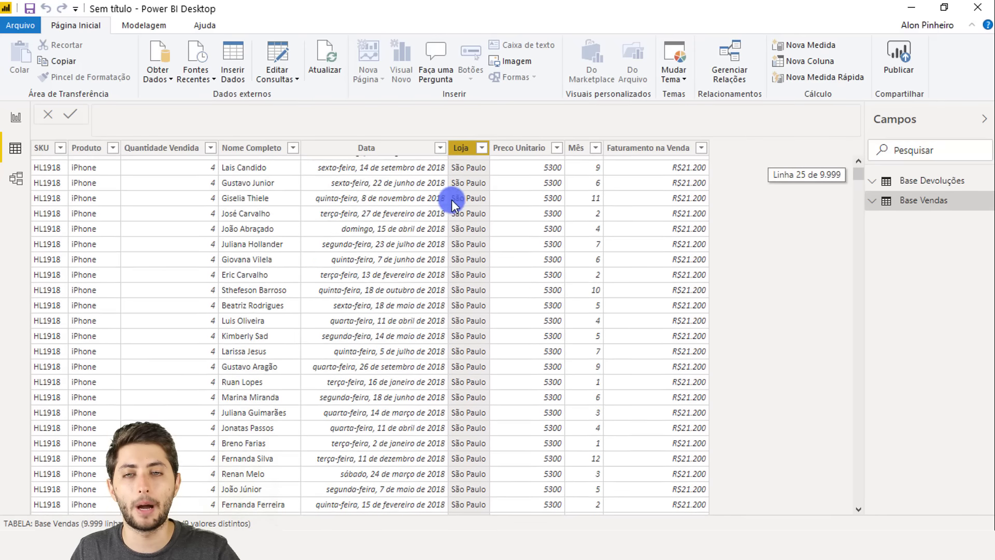
{"action": "left_click", "coordinate": [481, 148]}
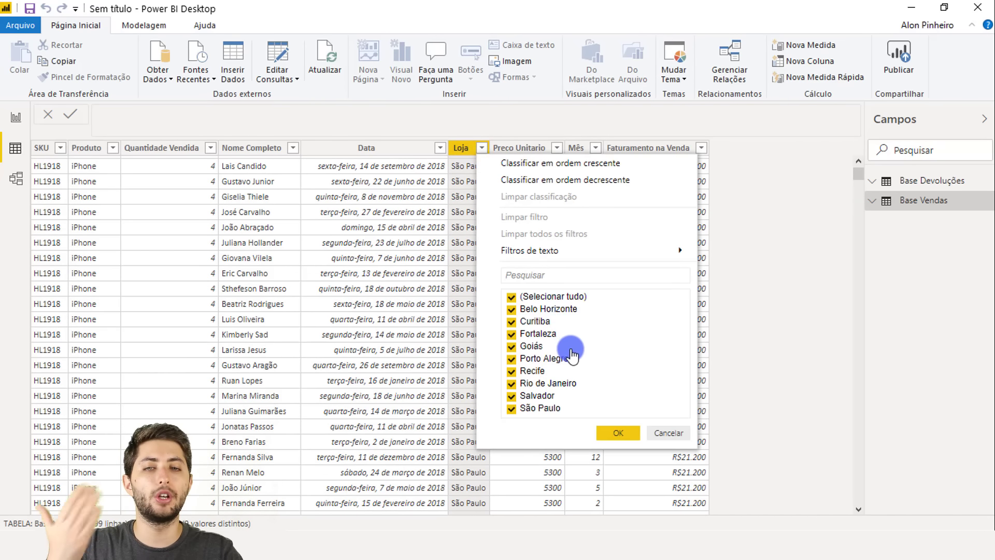
{"action": "left_click", "coordinate": [659, 433]}
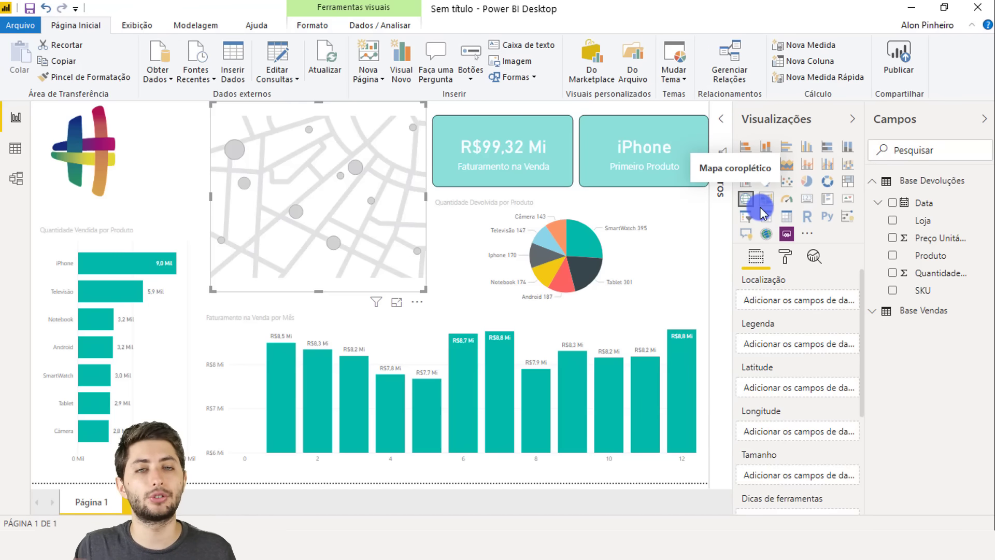
Step: Use the Loja field from Base Vendas as the map's location and check the plotted store points
{"action": "left_click", "coordinate": [933, 181]}
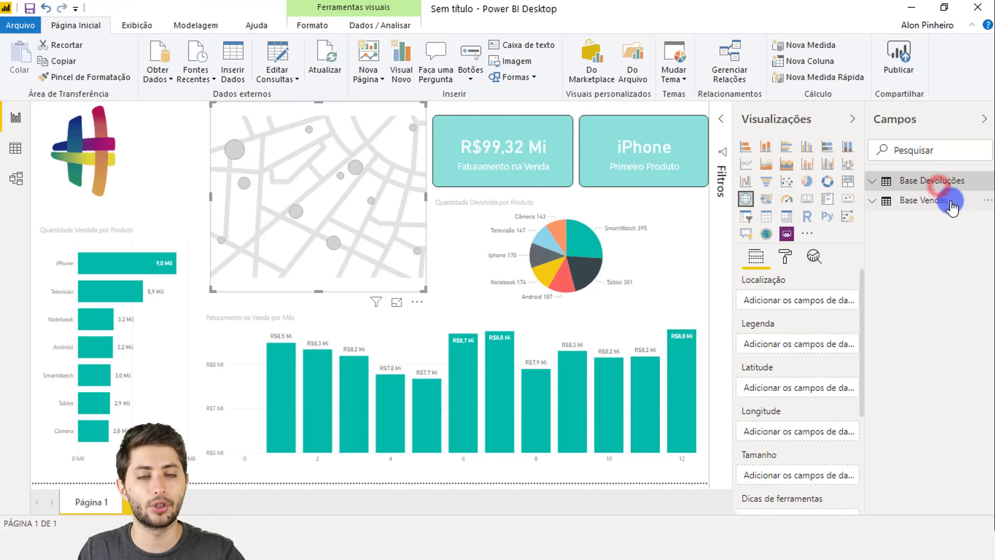
{"action": "left_click", "coordinate": [952, 206]}
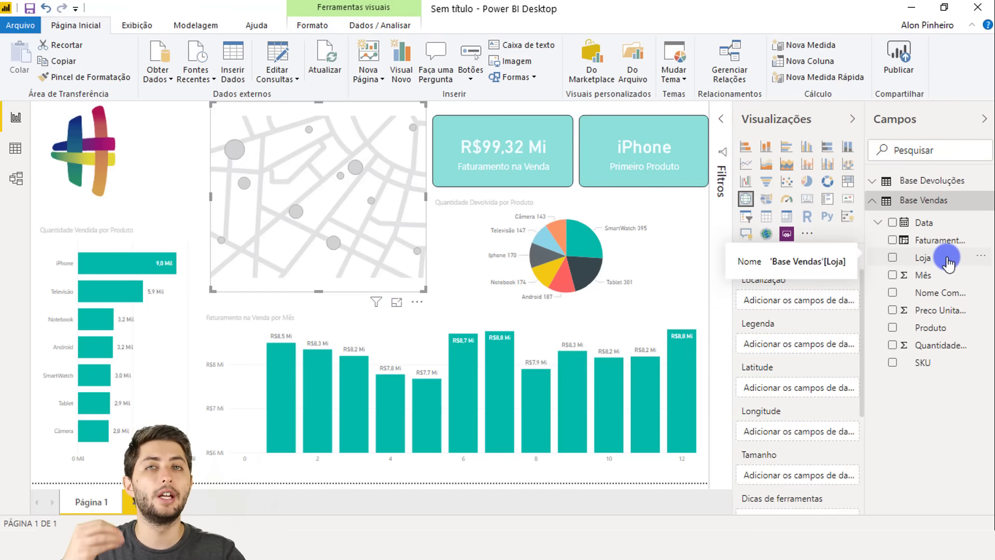
{"action": "left_click_drag", "start_coordinate": [947, 259], "coordinate": [849, 297]}
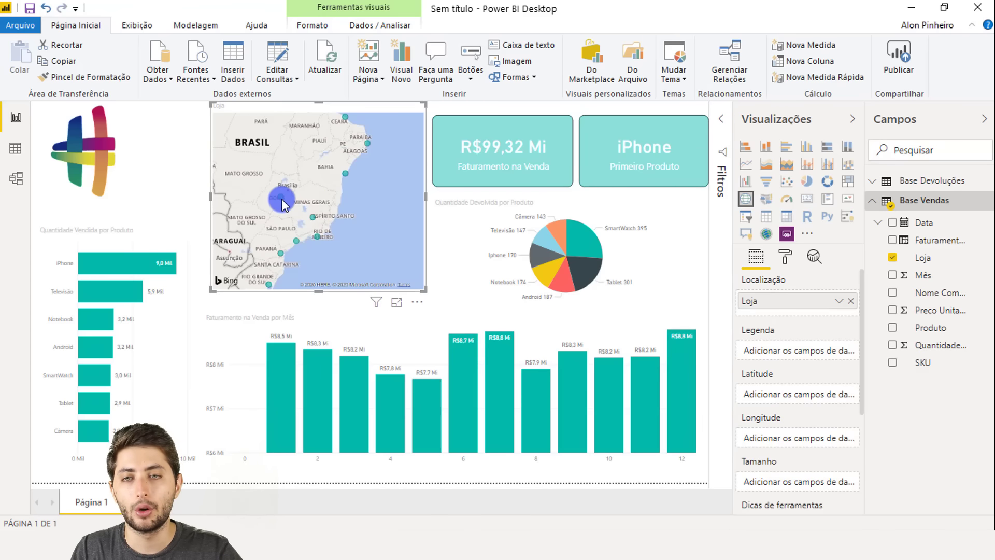
{"action": "mouse_move", "coordinate": [283, 204]}
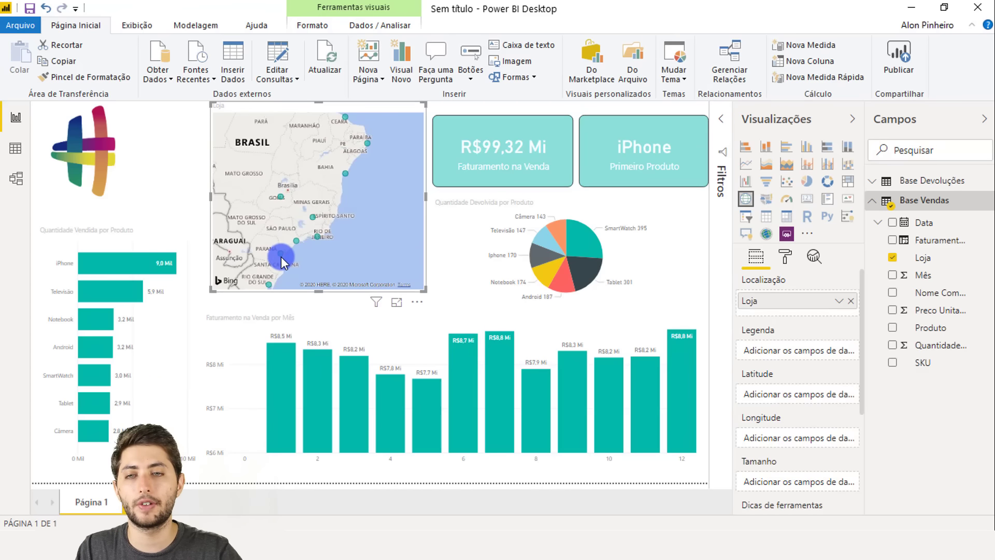
{"action": "mouse_move", "coordinate": [281, 255]}
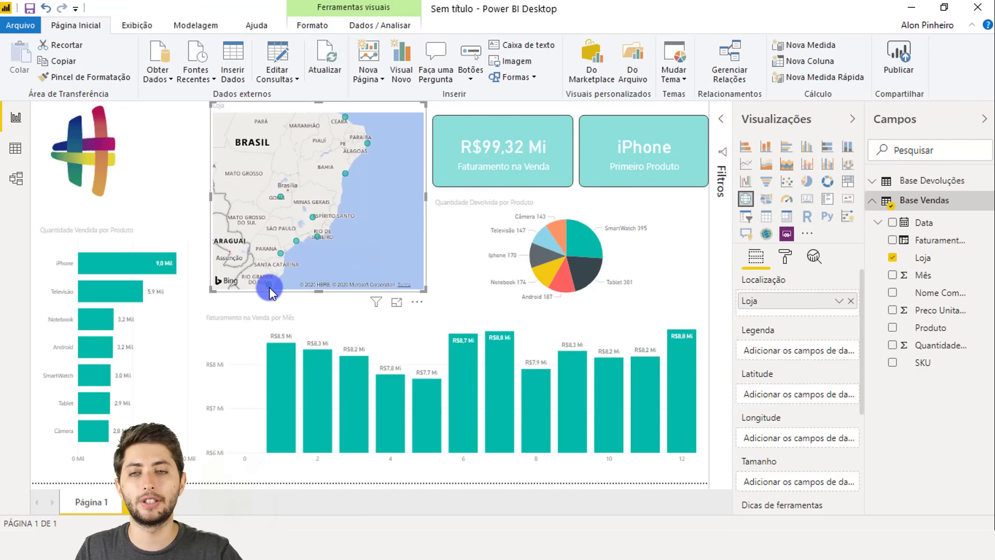
{"action": "mouse_move", "coordinate": [271, 293]}
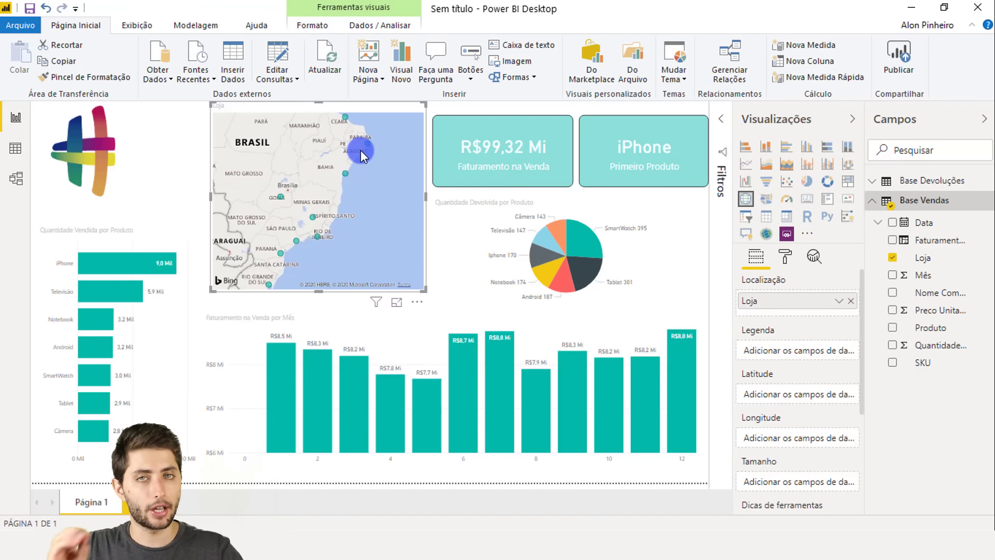
Step: Size the map's bubbles by Faturamento na Venda from Base Vendas and inspect the stores' bubbles
{"action": "left_click", "coordinate": [940, 243]}
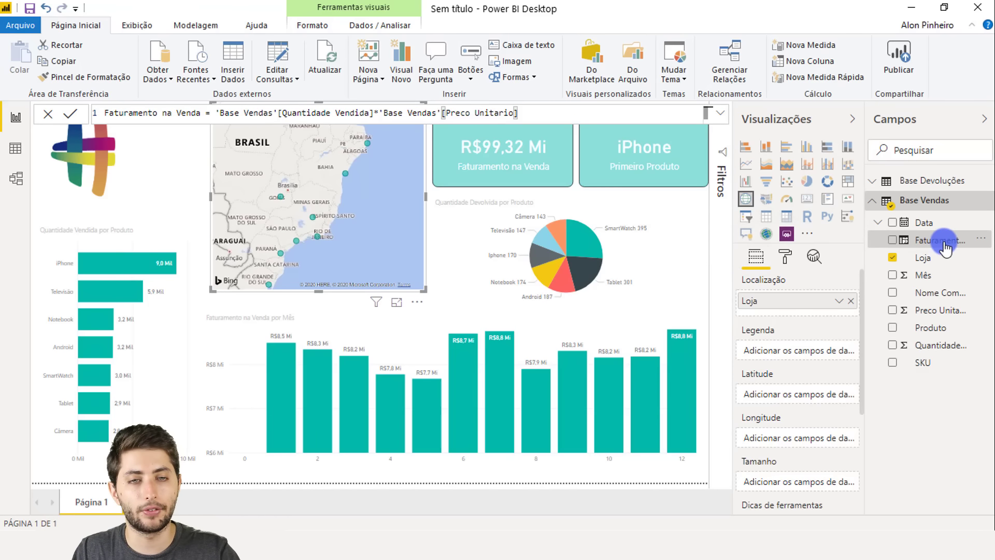
{"action": "left_click_drag", "start_coordinate": [945, 248], "coordinate": [811, 487]}
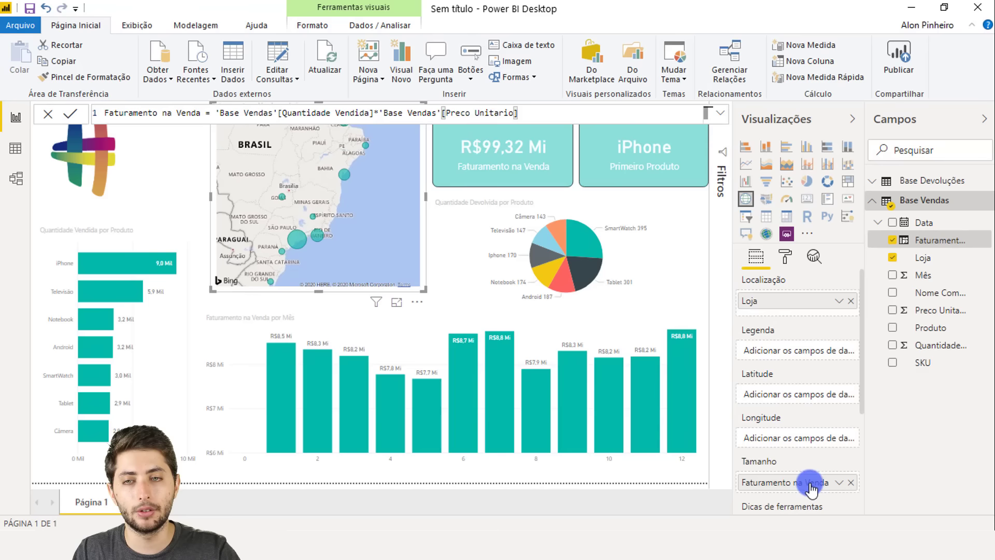
{"action": "scroll", "coordinate": [392, 182], "scroll_direction": "up", "scroll_amount": 1}
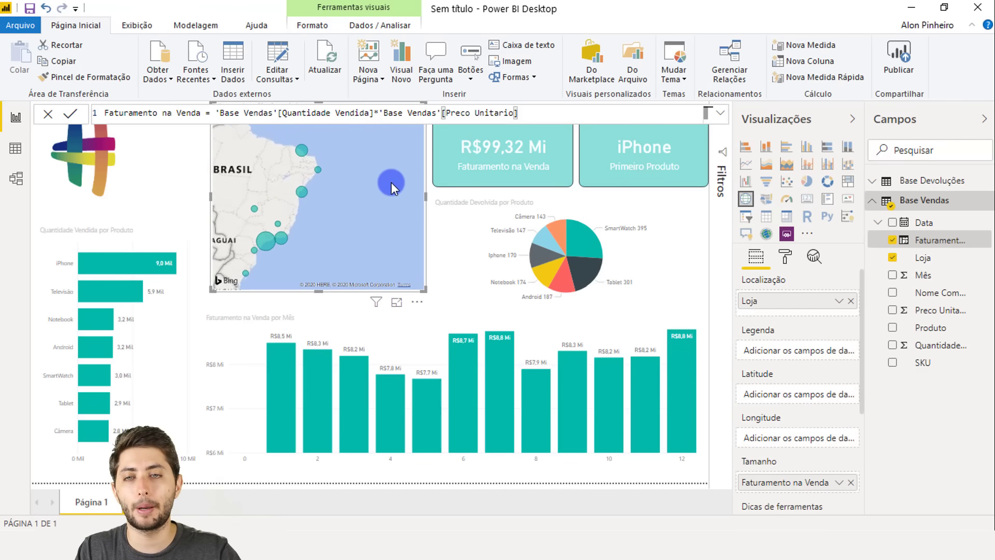
{"action": "left_click_drag", "start_coordinate": [340, 211], "coordinate": [418, 187]}
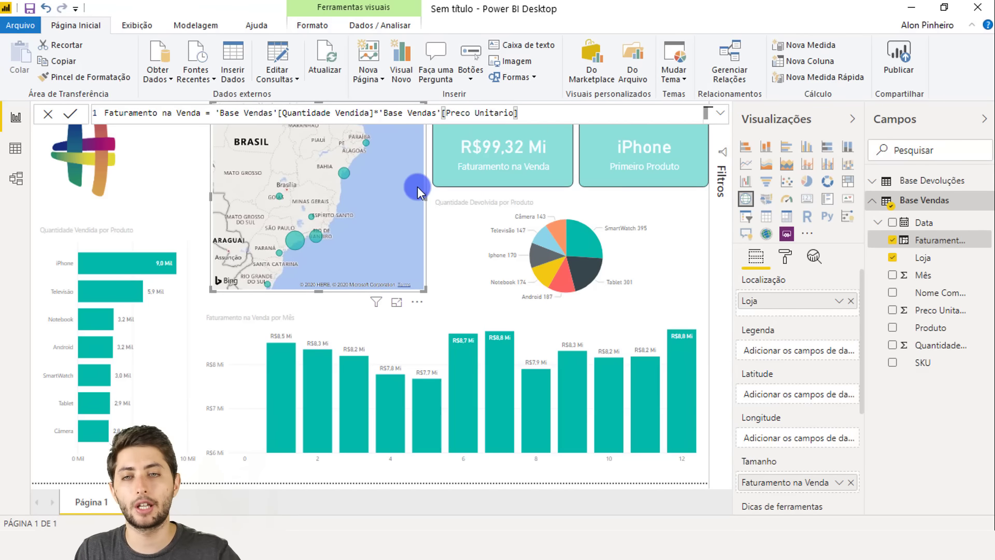
{"action": "mouse_move", "coordinate": [292, 247]}
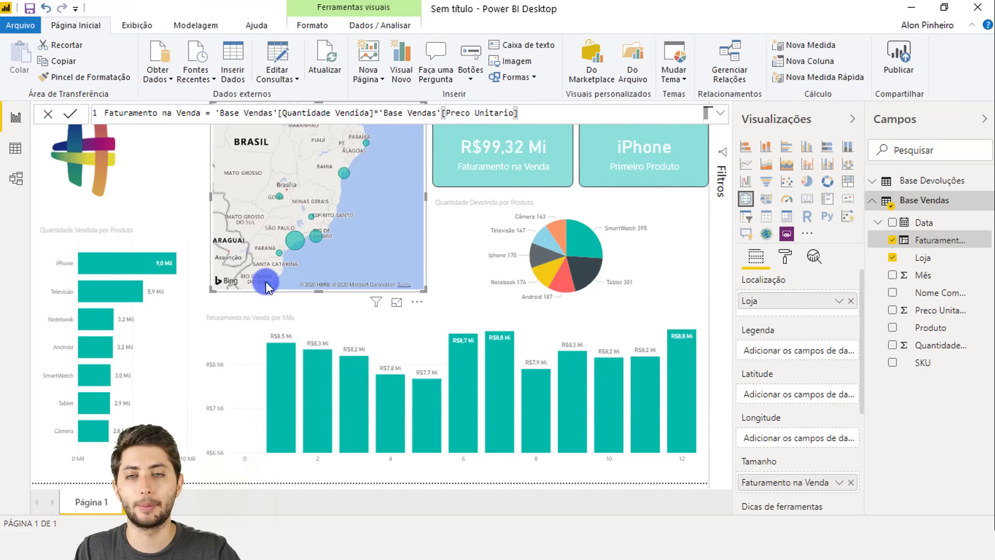
Step: Inspect the revenue of the southernmost store on the map and clear the visual selection
{"action": "mouse_move", "coordinate": [266, 286]}
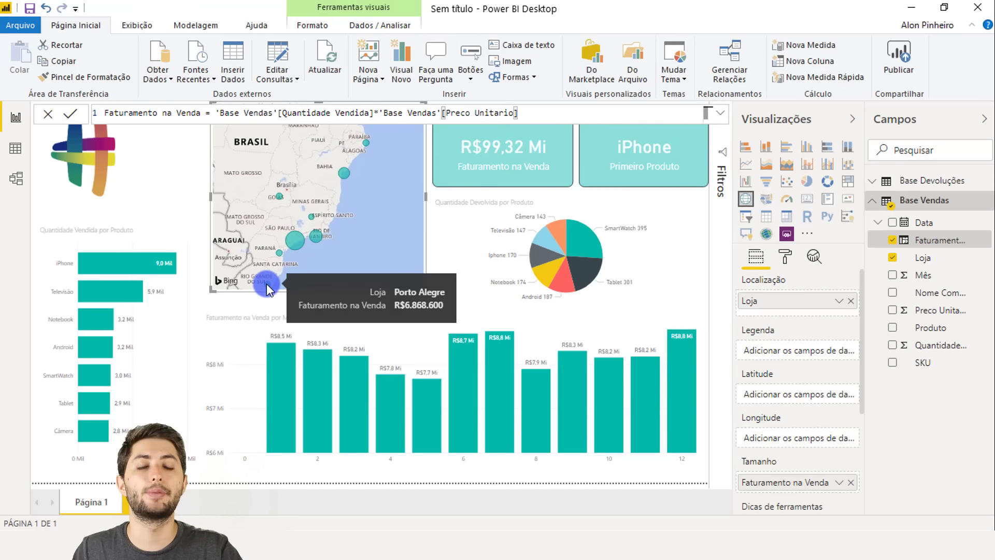
{"action": "left_click", "coordinate": [200, 265]}
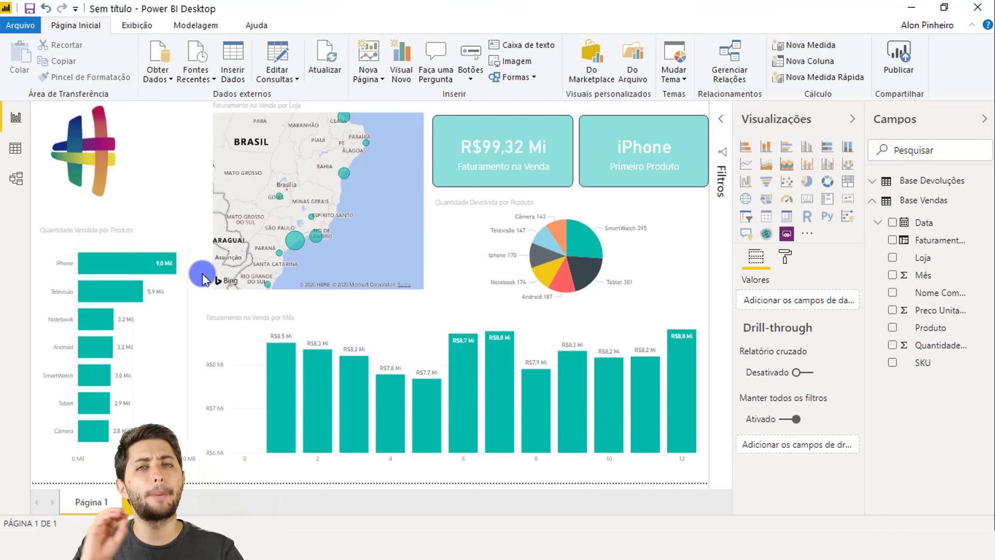
{"action": "left_click", "coordinate": [193, 155]}
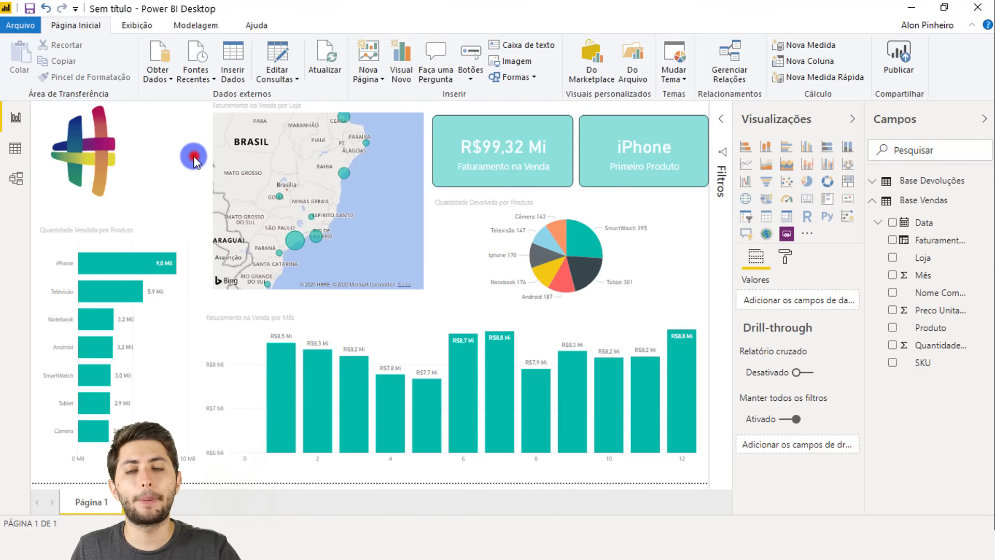
{"action": "left_click", "coordinate": [194, 157]}
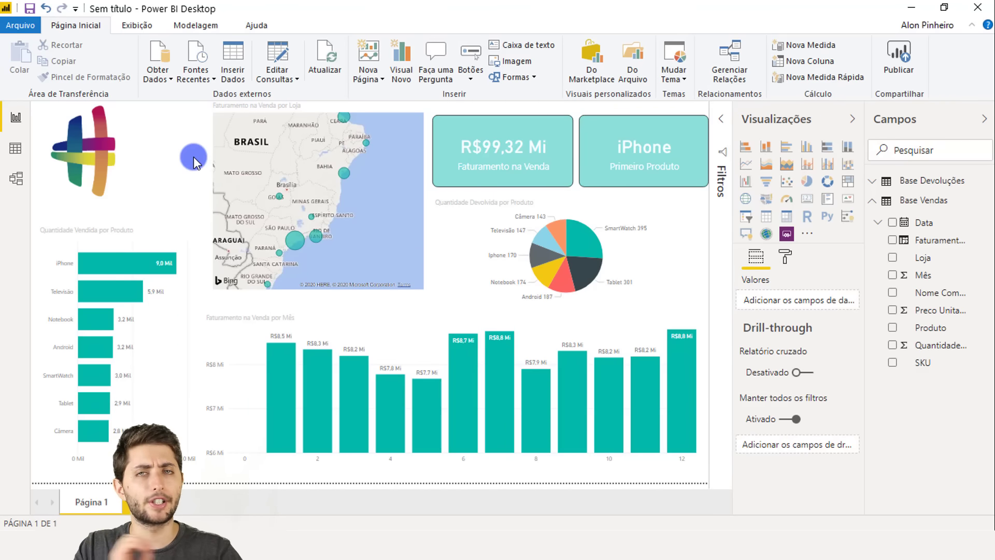
{"action": "left_click", "coordinate": [193, 157]}
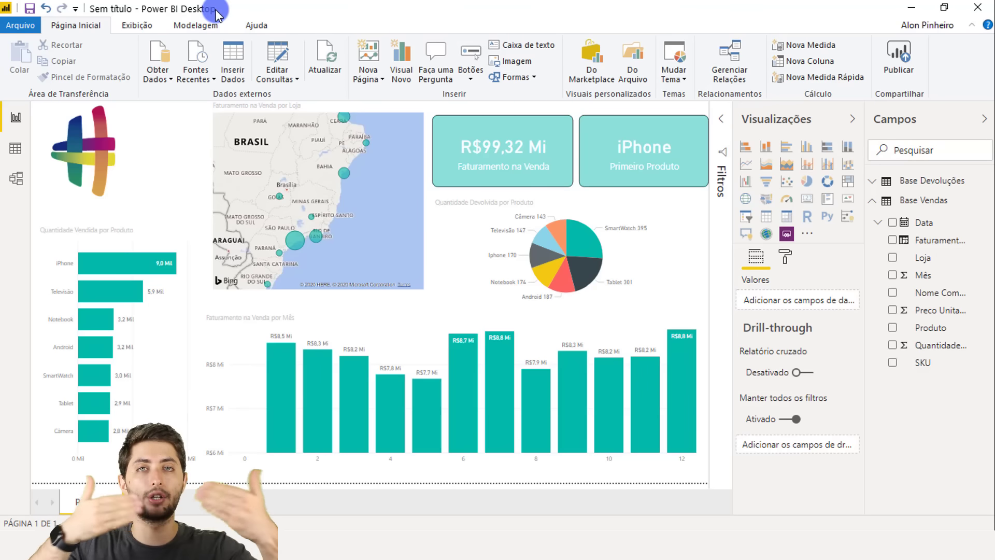
Step: Set the report page's wallpaper (Papel de parede) color to black
{"action": "left_click", "coordinate": [785, 257]}
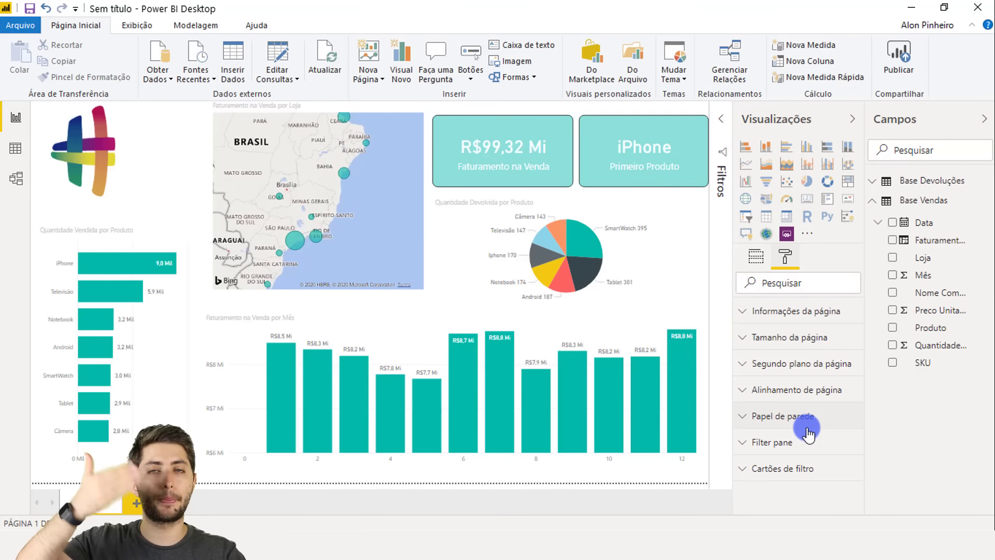
{"action": "left_click", "coordinate": [782, 416]}
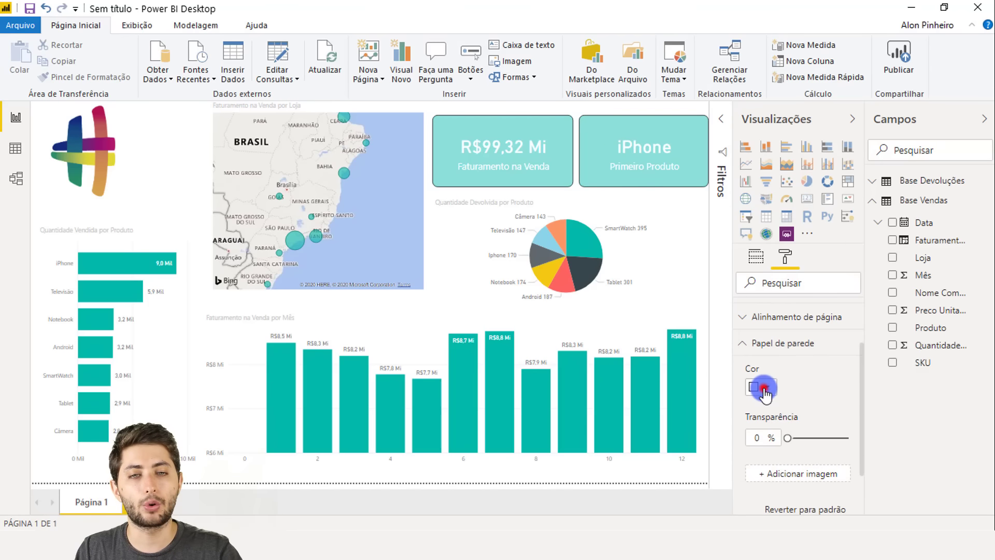
{"action": "left_click", "coordinate": [762, 390]}
{"action": "left_click", "coordinate": [757, 325]}
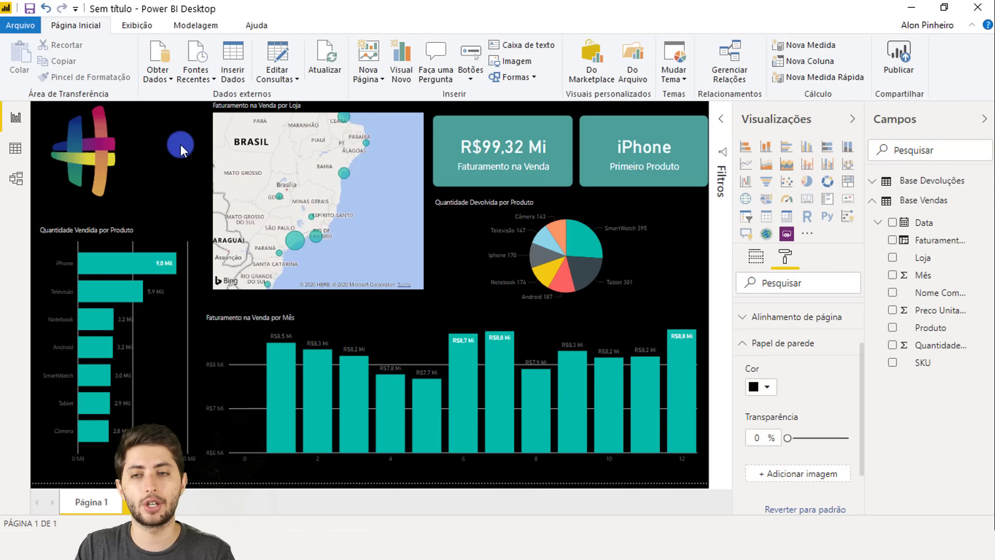
Step: Set the title font color of the Quantidade Vendida por Produto chart to white
{"action": "left_click", "coordinate": [164, 347]}
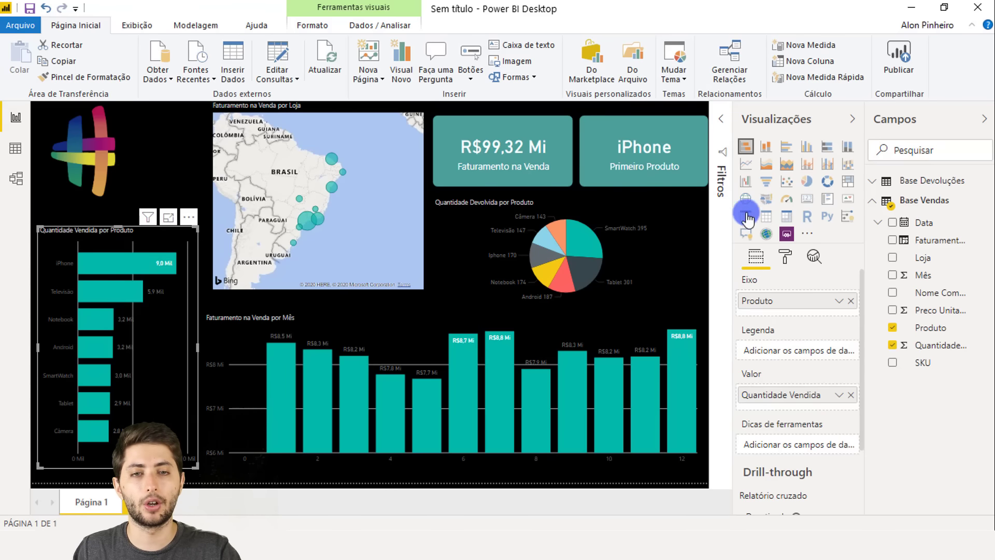
{"action": "left_click", "coordinate": [787, 256]}
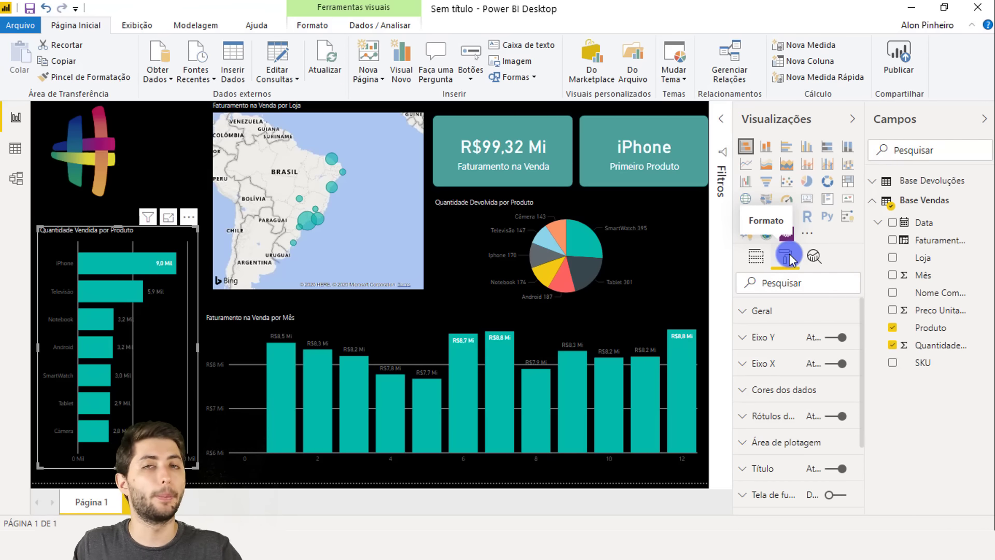
{"action": "scroll", "coordinate": [811, 393], "scroll_direction": "down", "scroll_amount": 3}
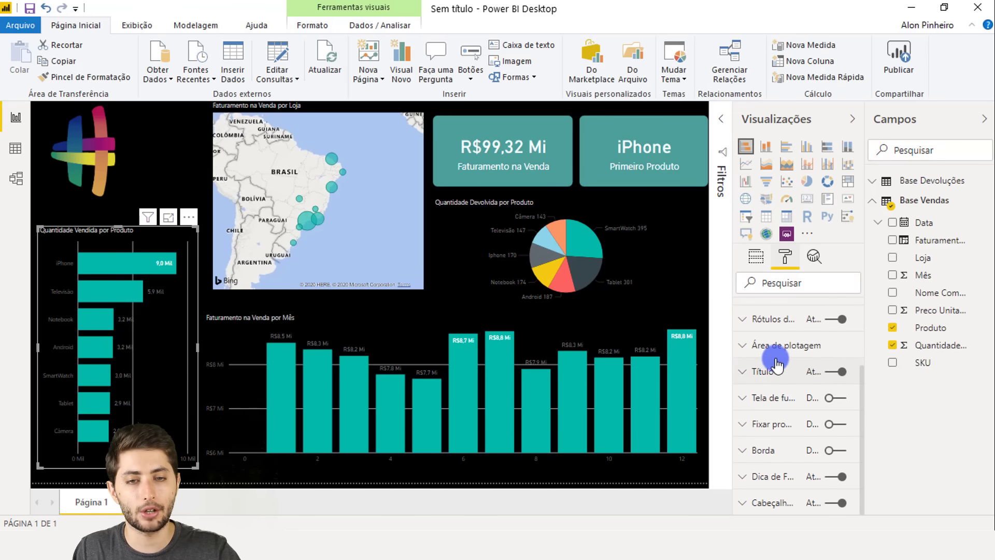
{"action": "left_click", "coordinate": [763, 370]}
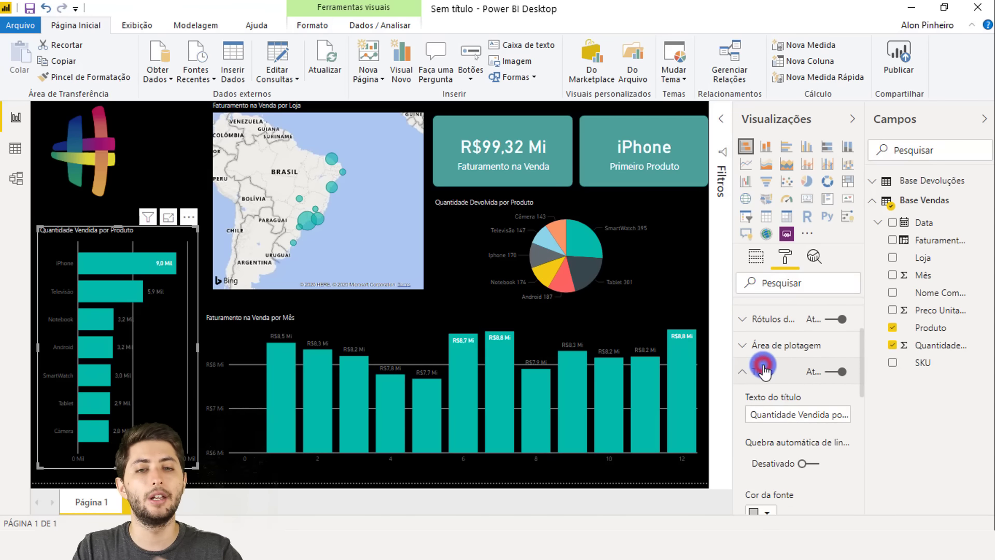
{"action": "scroll", "coordinate": [773, 366], "scroll_direction": "down", "scroll_amount": 4}
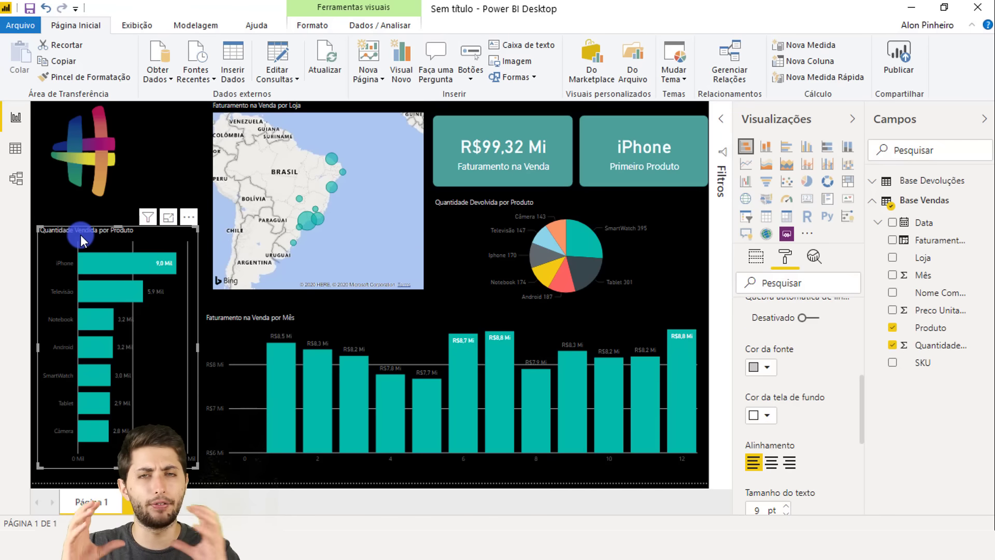
{"action": "left_click", "coordinate": [760, 367]}
{"action": "left_click", "coordinate": [742, 305]}
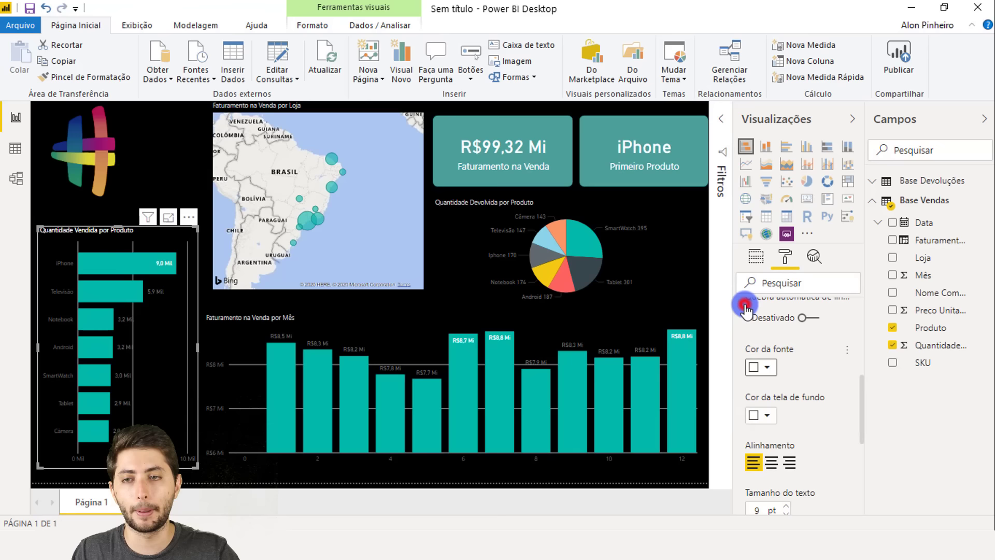
Step: Center the Quantidade Vendida por Produto chart's title and set its text size to 11 pt
{"action": "scroll", "coordinate": [768, 334], "scroll_direction": "down", "scroll_amount": 2}
{"action": "scroll", "coordinate": [813, 360], "scroll_direction": "up", "scroll_amount": 2}
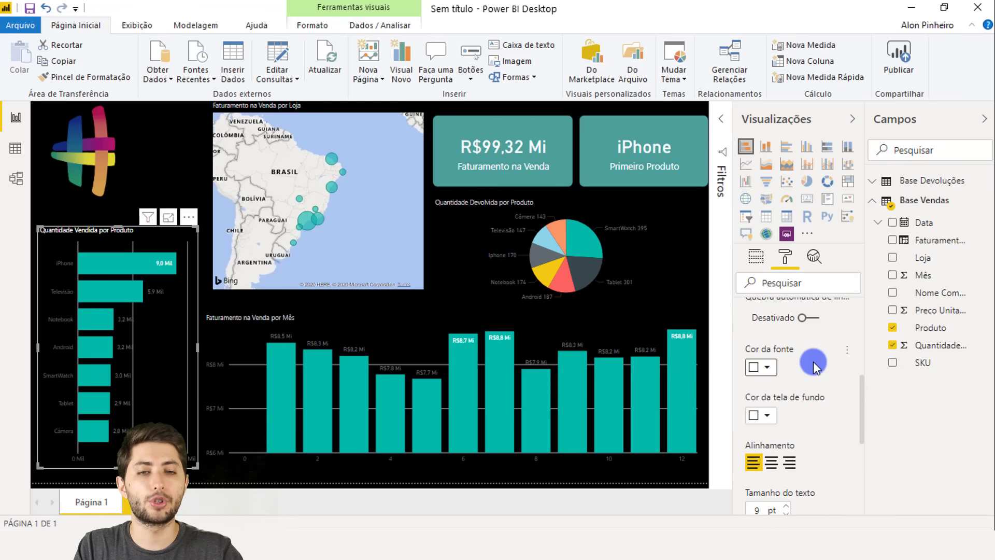
{"action": "scroll", "coordinate": [805, 462], "scroll_direction": "down", "scroll_amount": 2}
{"action": "left_click", "coordinate": [777, 390]}
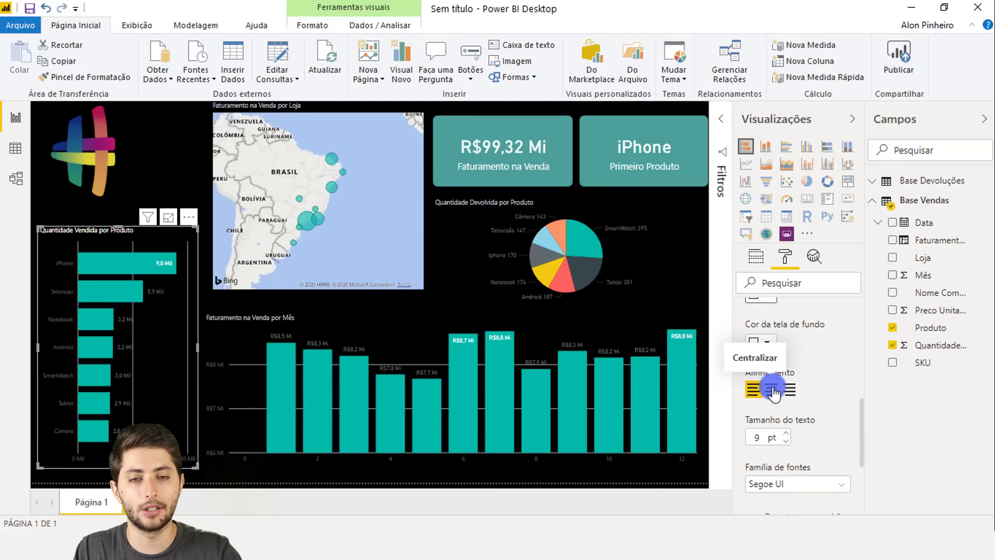
{"action": "left_click", "coordinate": [772, 389]}
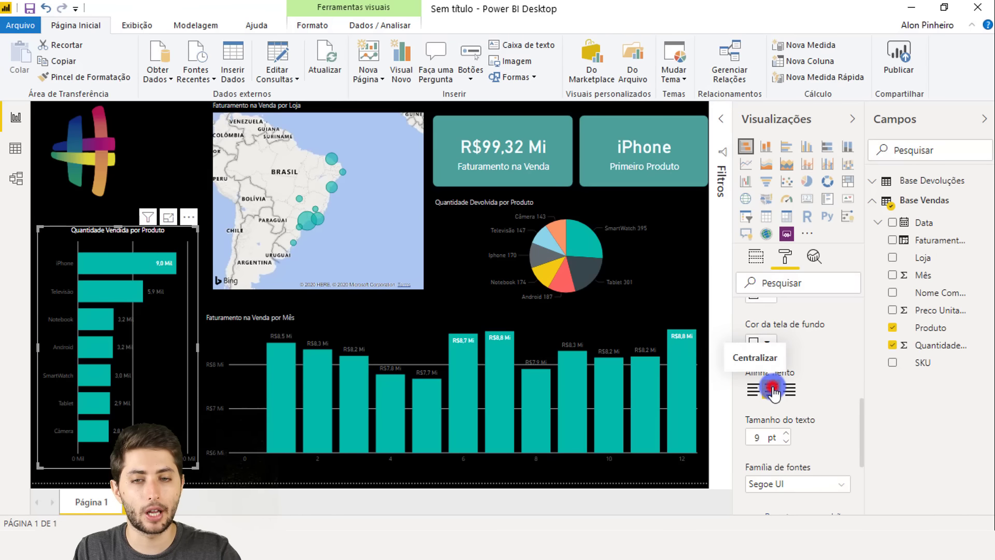
{"action": "left_click", "coordinate": [786, 435]}
{"action": "left_click", "coordinate": [786, 434]}
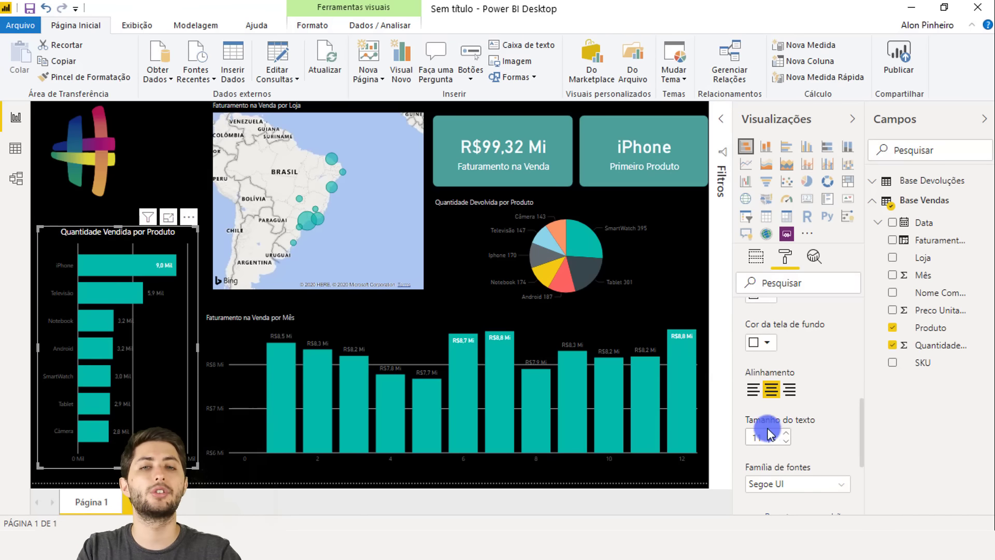
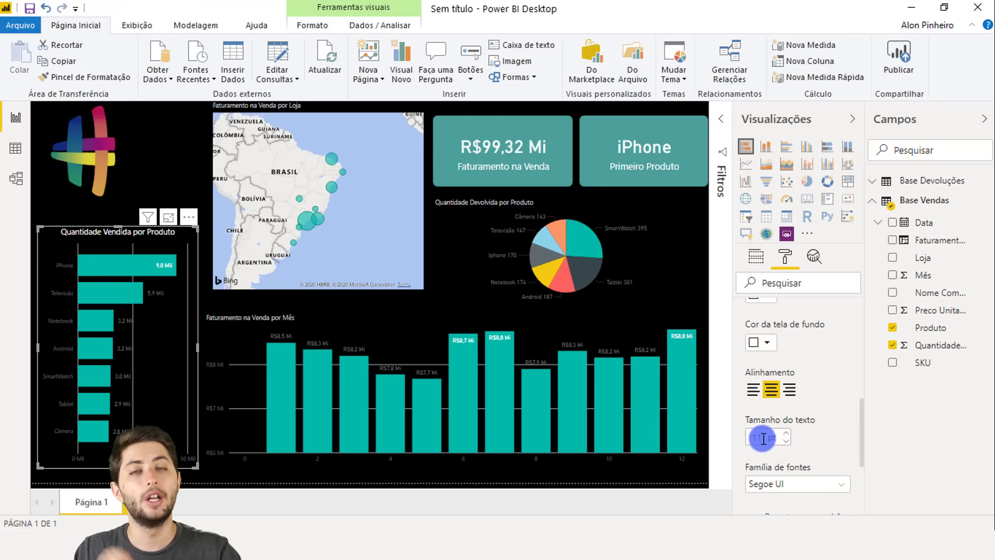
Step: Format the quantity chart's Y axis labels in white with a text size of 10 pt
{"action": "scroll", "coordinate": [792, 384], "scroll_direction": "up", "scroll_amount": 3}
{"action": "scroll", "coordinate": [792, 383], "scroll_direction": "up", "scroll_amount": 3}
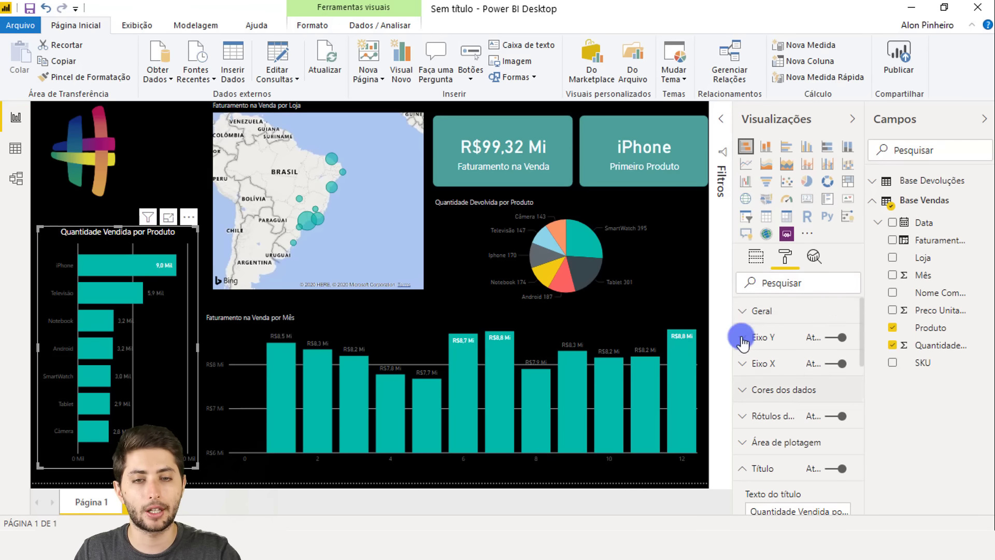
{"action": "left_click", "coordinate": [770, 339]}
{"action": "scroll", "coordinate": [770, 342], "scroll_direction": "down", "scroll_amount": 2}
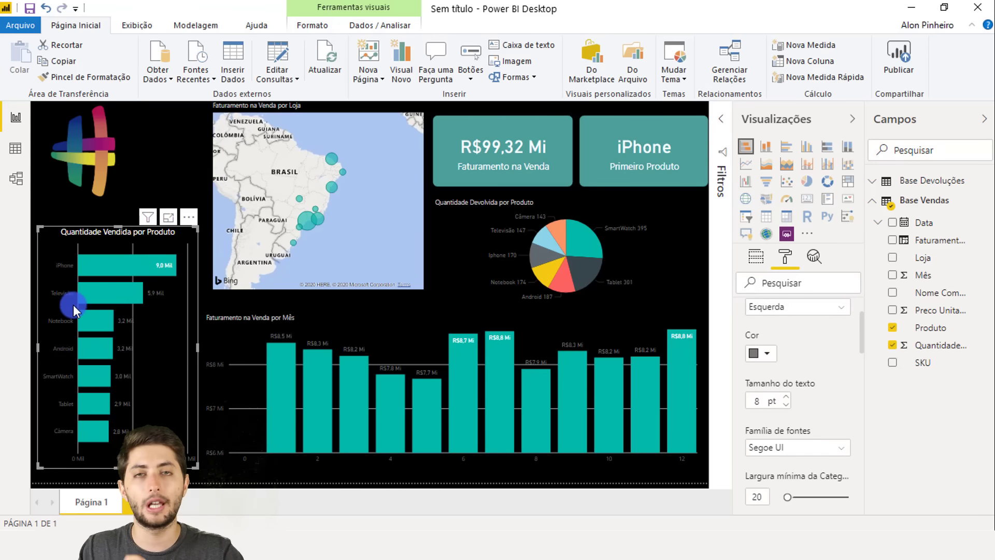
{"action": "left_click", "coordinate": [760, 359]}
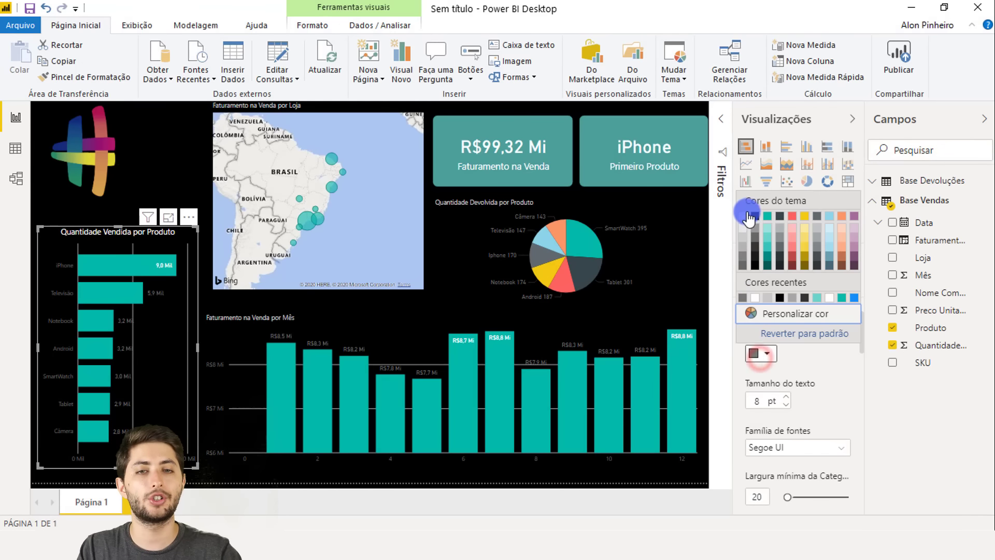
{"action": "left_click", "coordinate": [744, 213]}
{"action": "scroll", "coordinate": [781, 348], "scroll_direction": "down", "scroll_amount": 2}
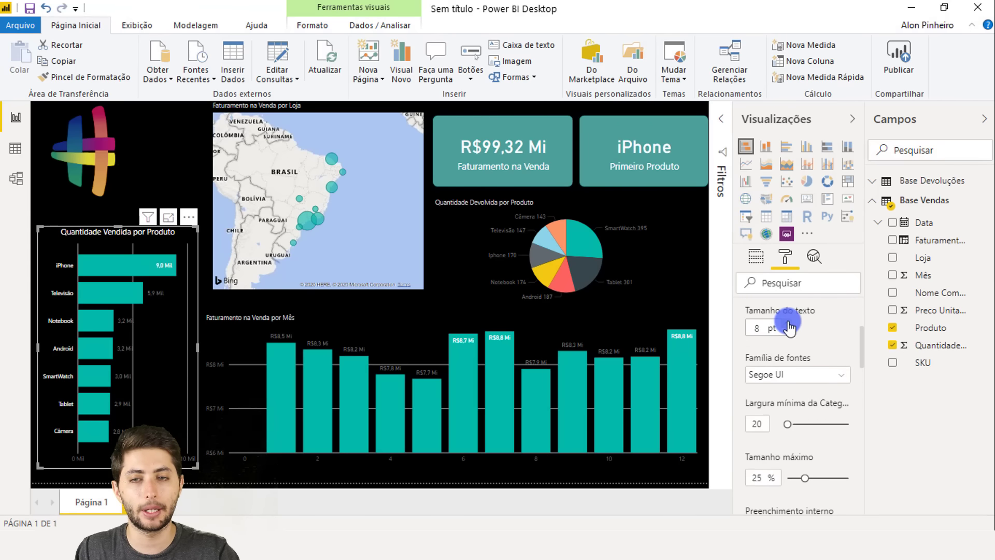
{"action": "left_click", "coordinate": [786, 322]}
{"action": "left_click", "coordinate": [786, 322]}
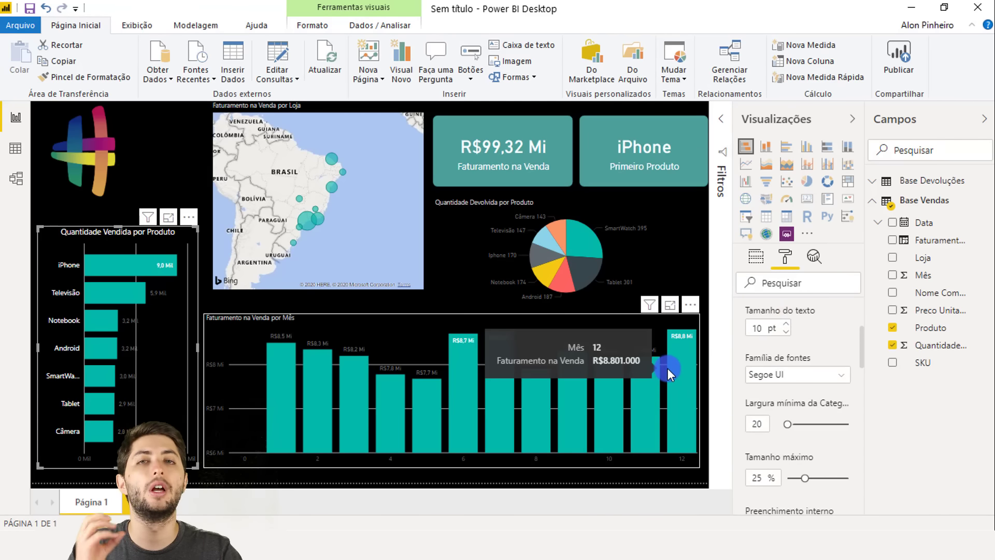
{"action": "scroll", "coordinate": [762, 357], "scroll_direction": "up", "scroll_amount": 3}
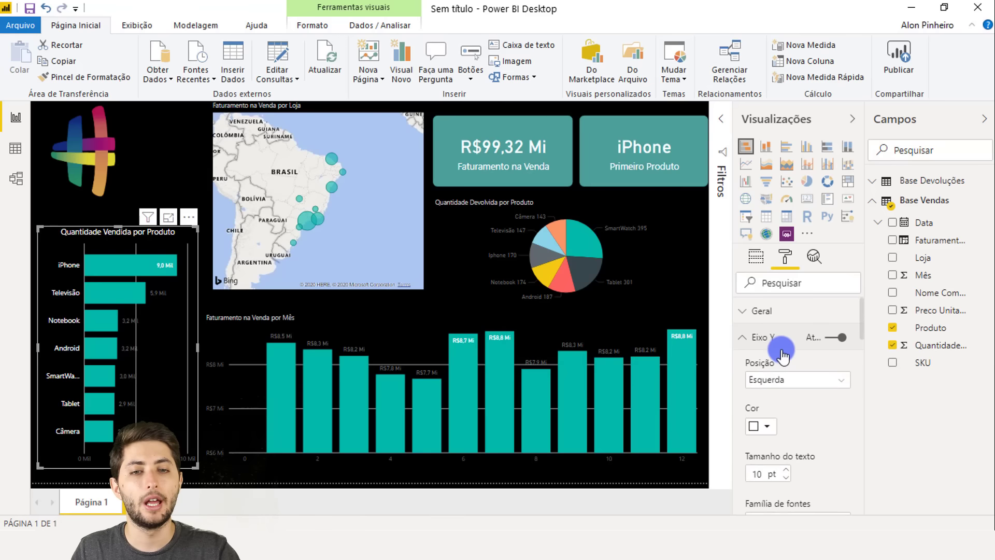
{"action": "left_click", "coordinate": [766, 331]}
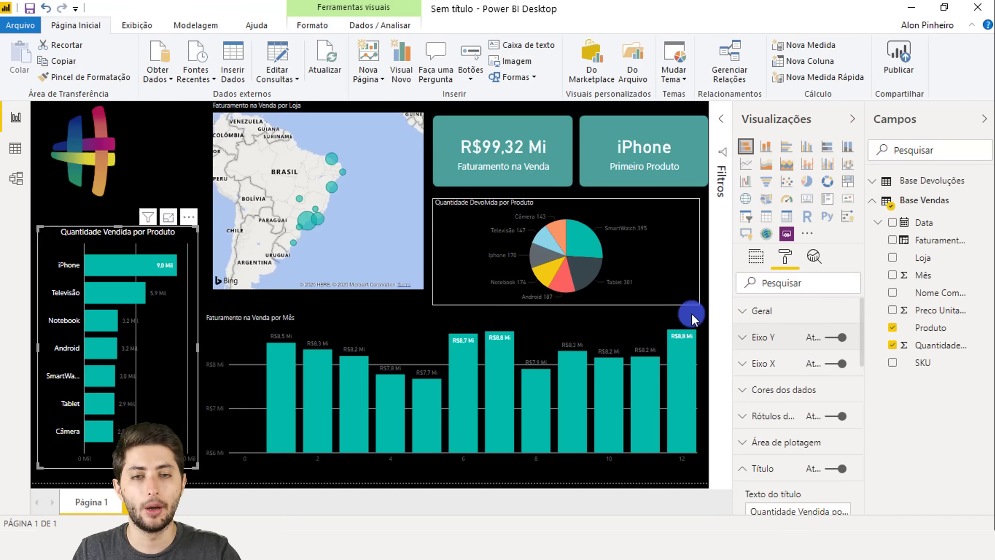
Step: Format the quantity chart's data labels in white with a text size of 10 pt
{"action": "left_click", "coordinate": [778, 416]}
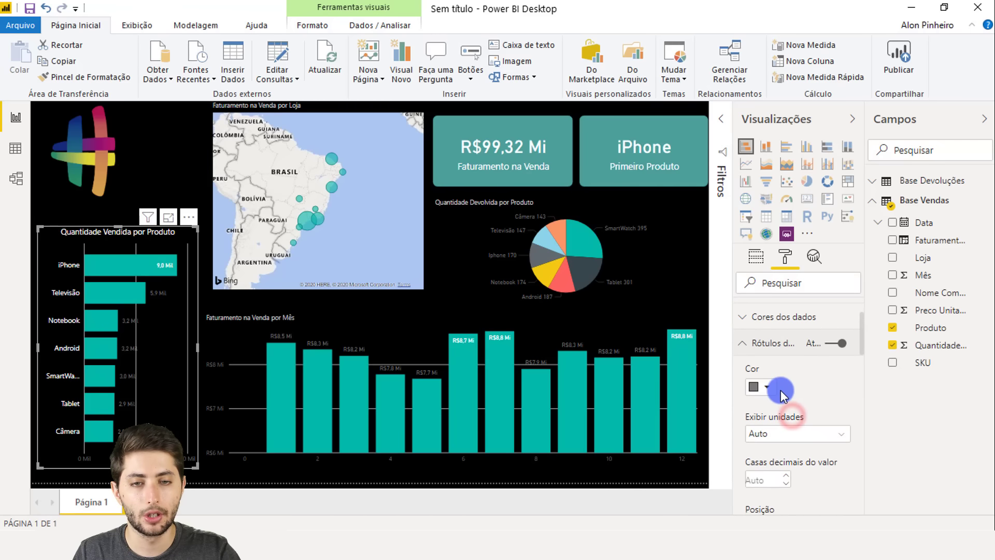
{"action": "left_click", "coordinate": [767, 388]}
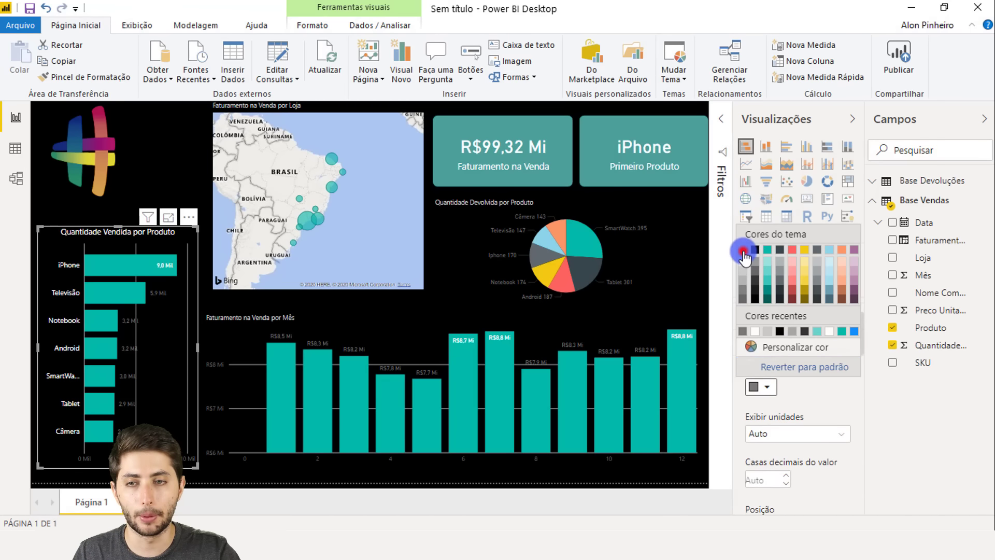
{"action": "left_click", "coordinate": [742, 249]}
{"action": "scroll", "coordinate": [777, 404], "scroll_direction": "down", "scroll_amount": 5}
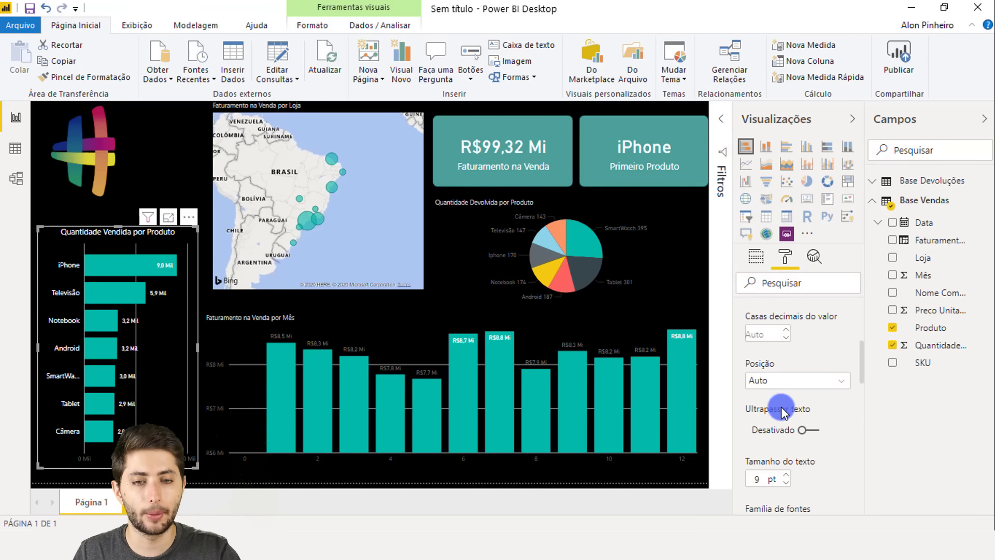
{"action": "left_click", "coordinate": [786, 402]}
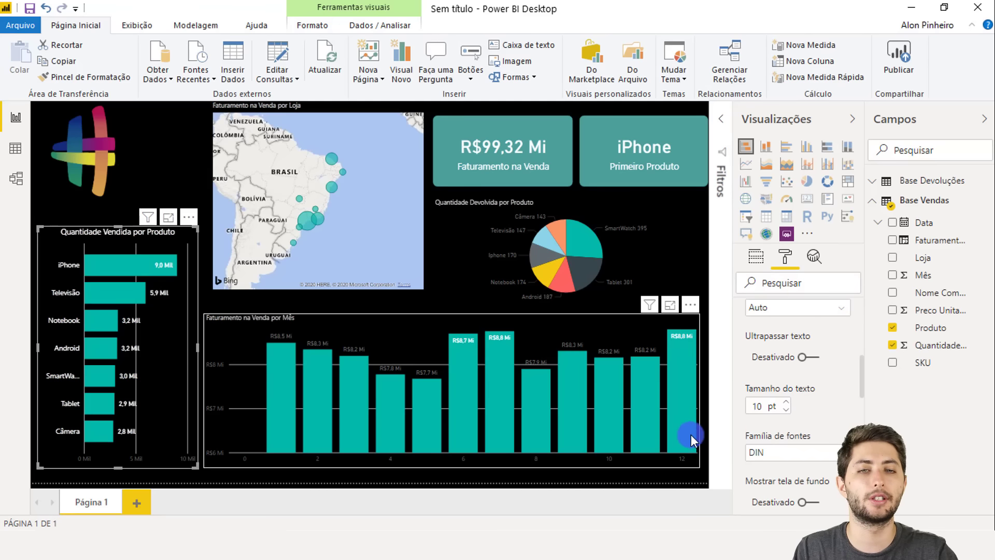
{"action": "scroll", "coordinate": [773, 383], "scroll_direction": "up", "scroll_amount": 5}
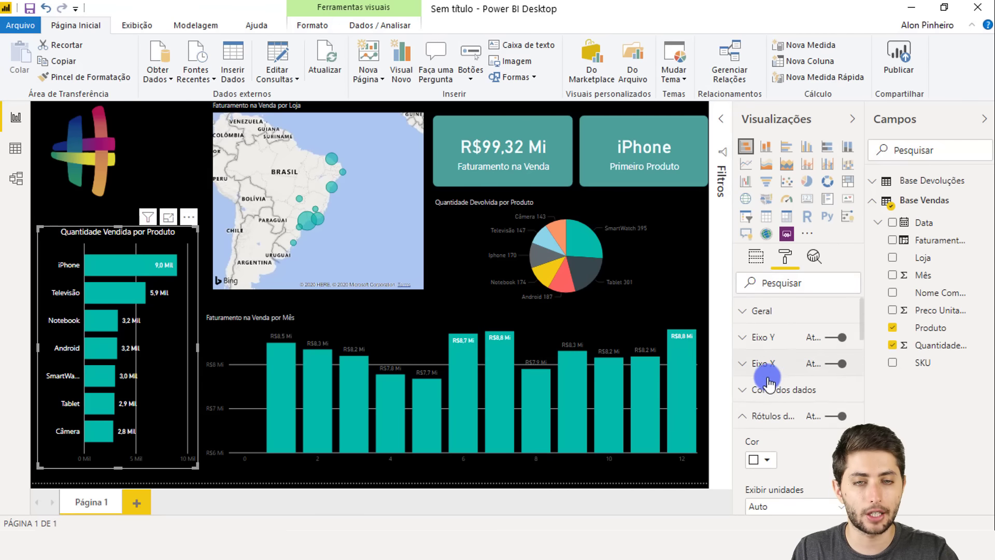
{"action": "left_click", "coordinate": [770, 415]}
Step: Set the color of the quantity chart's X axis labels to white
{"action": "left_click", "coordinate": [781, 365]}
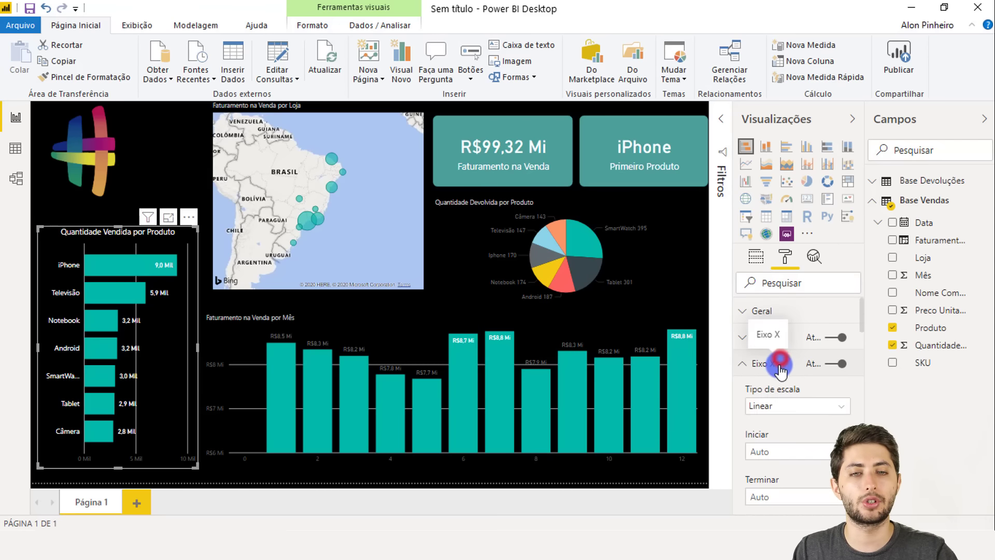
{"action": "scroll", "coordinate": [781, 373], "scroll_direction": "down", "scroll_amount": 3}
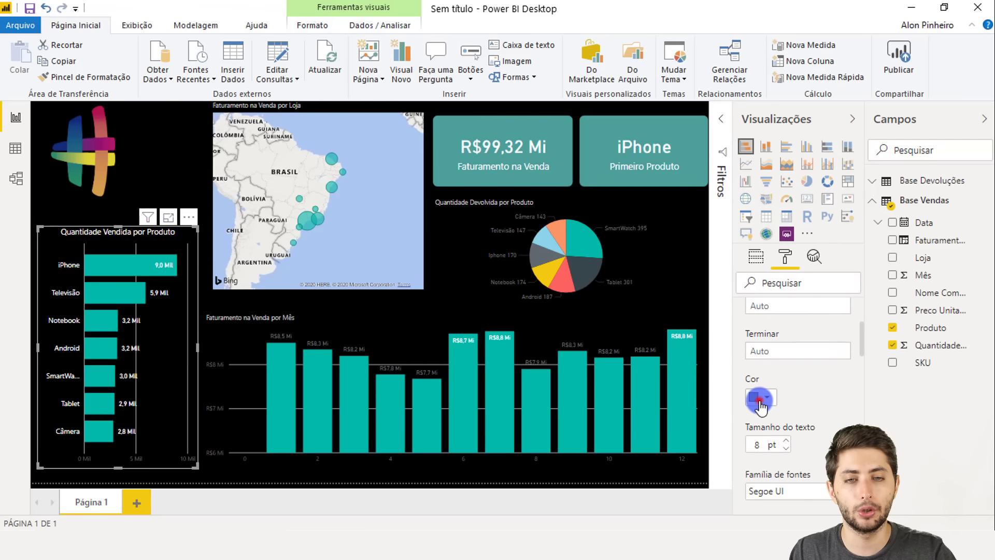
{"action": "left_click", "coordinate": [767, 397]}
{"action": "left_click", "coordinate": [744, 261]}
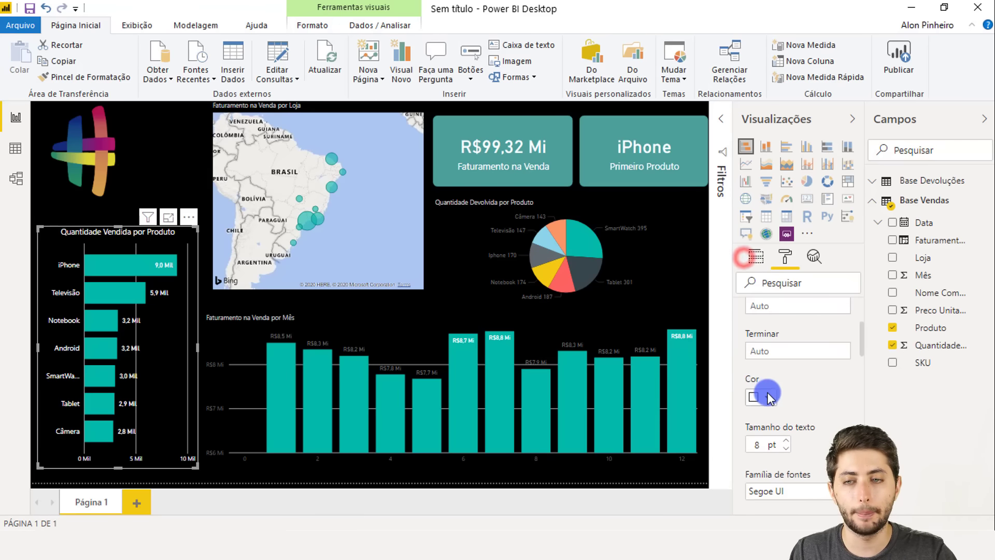
{"action": "scroll", "coordinate": [767, 396], "scroll_direction": "down", "scroll_amount": 2}
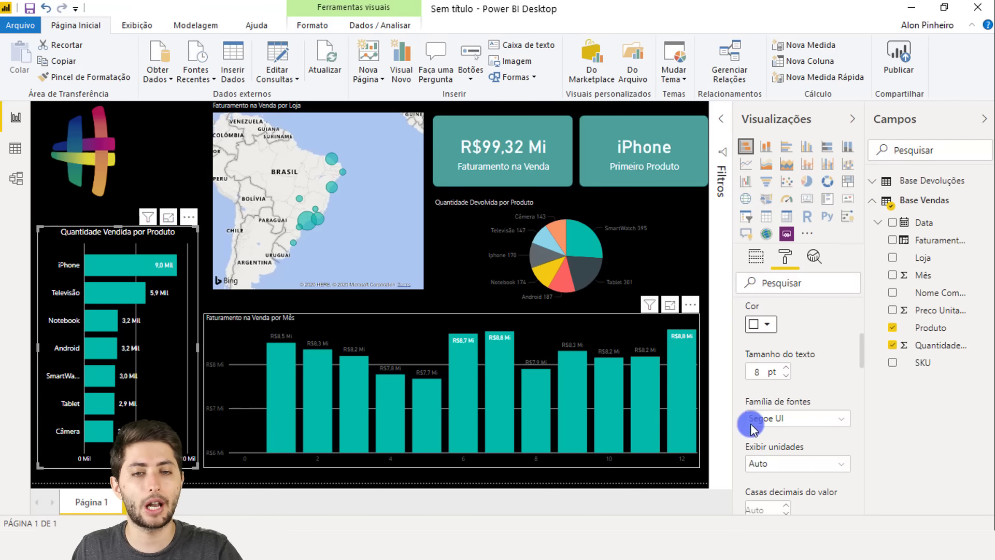
Step: Turn off the X axis gridlines in the Quantidade Vendida por Produto chart
{"action": "scroll", "coordinate": [770, 412], "scroll_direction": "down", "scroll_amount": 1}
{"action": "scroll", "coordinate": [770, 413], "scroll_direction": "down", "scroll_amount": 5}
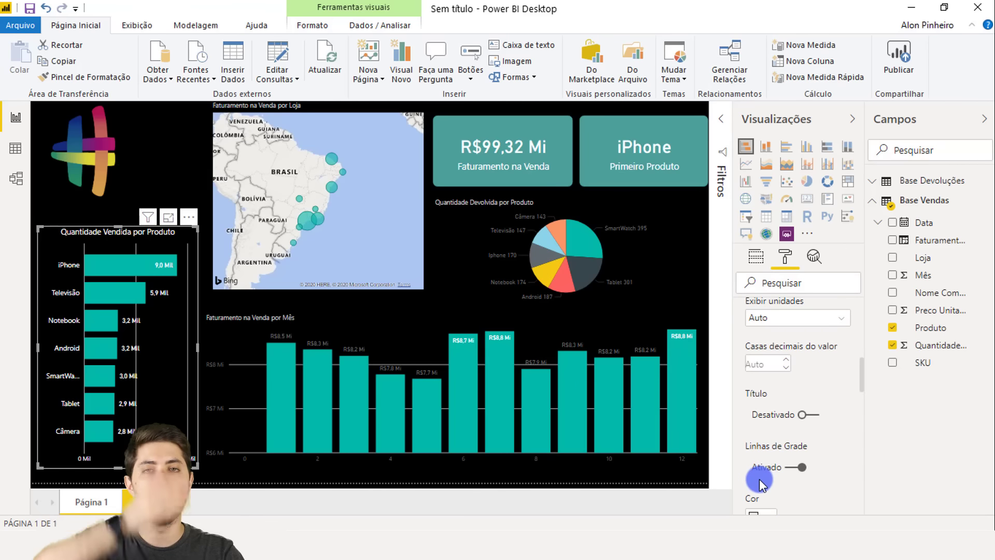
{"action": "left_click", "coordinate": [801, 467]}
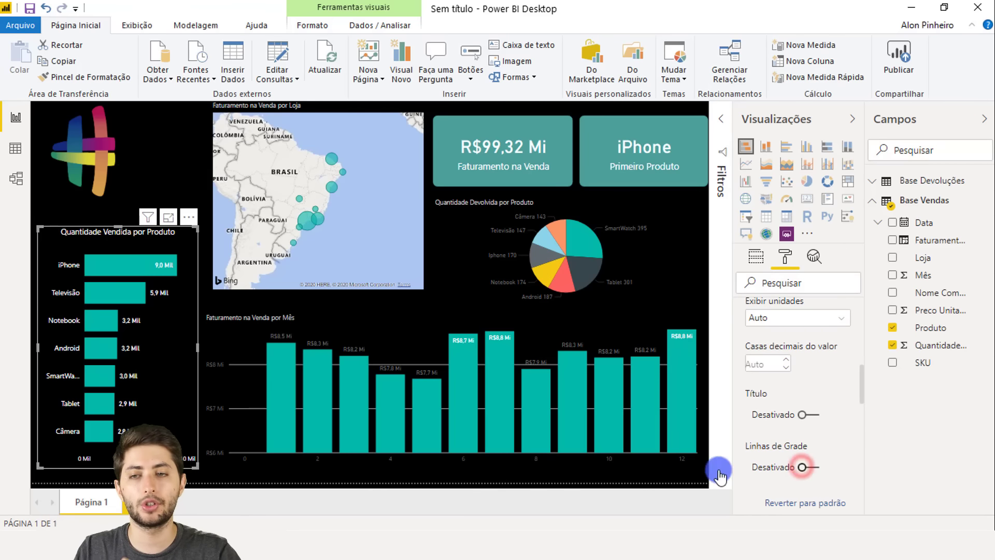
{"action": "left_click", "coordinate": [174, 171]}
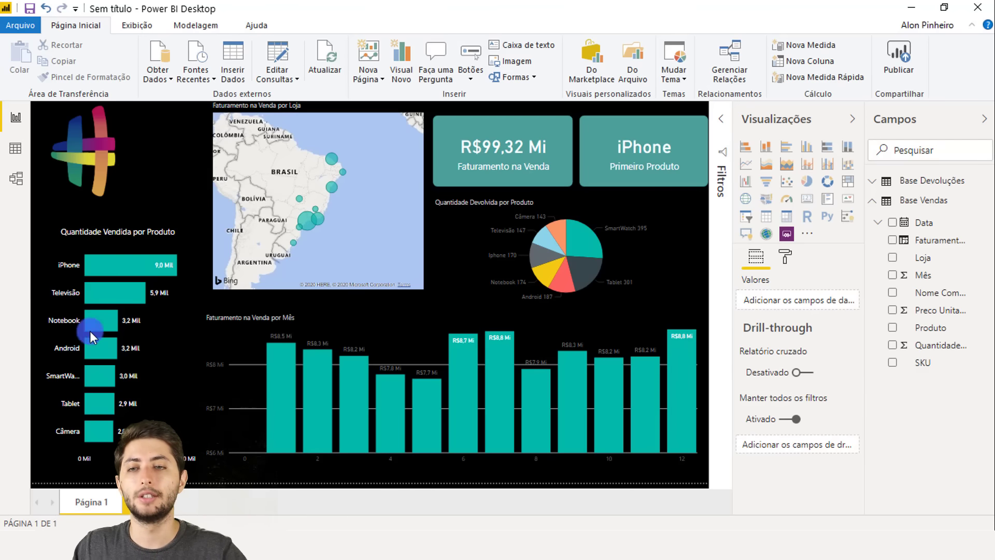
Step: Add a white border with a 12 px corner radius to the Quantidade Vendida por Produto chart
{"action": "left_click", "coordinate": [158, 353]}
{"action": "left_click", "coordinate": [788, 266]}
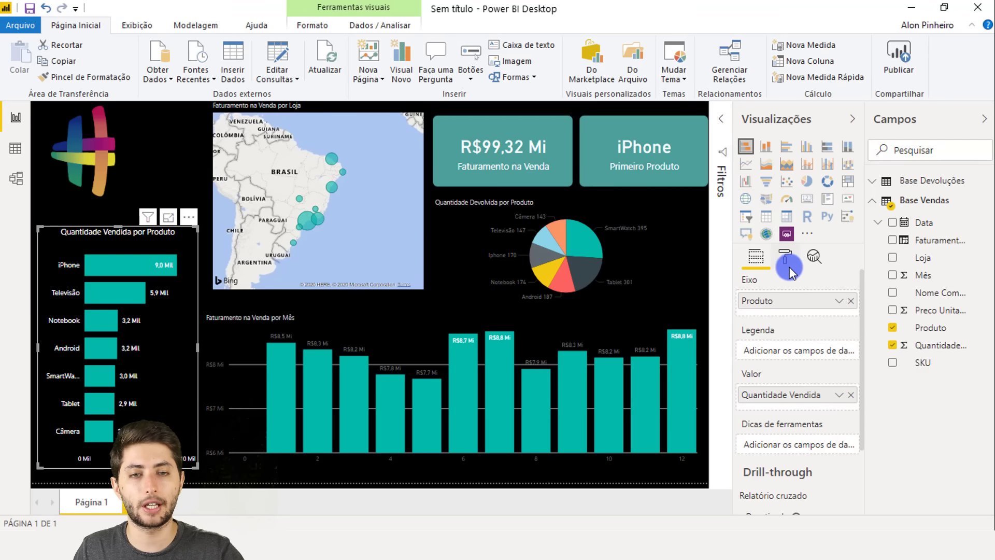
{"action": "scroll", "coordinate": [788, 406], "scroll_direction": "down", "scroll_amount": 3}
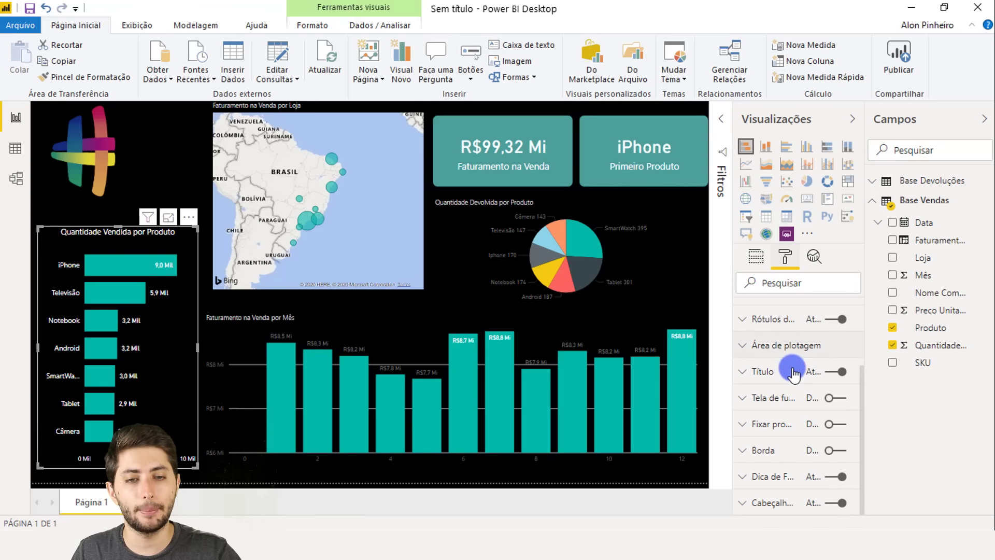
{"action": "left_click", "coordinate": [830, 450]}
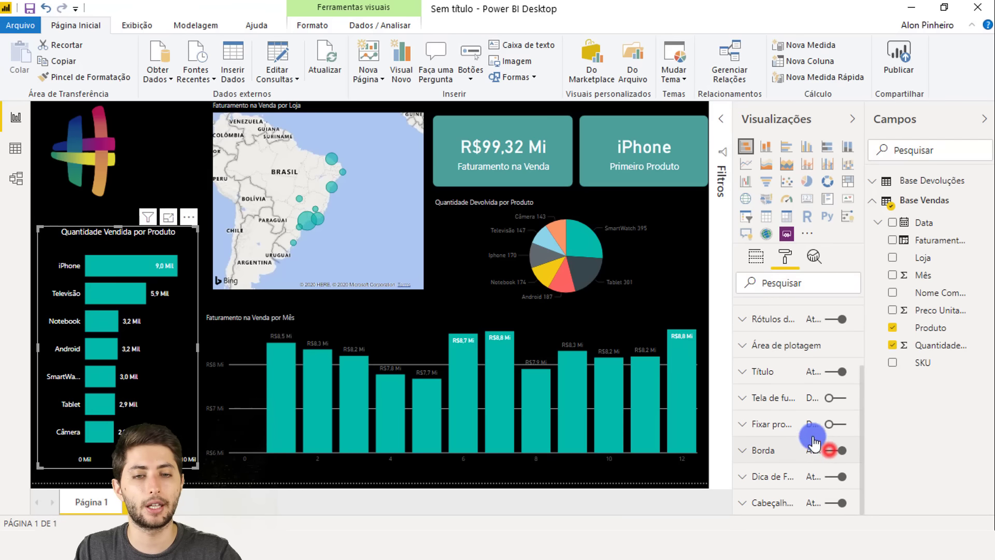
{"action": "left_click", "coordinate": [777, 450]}
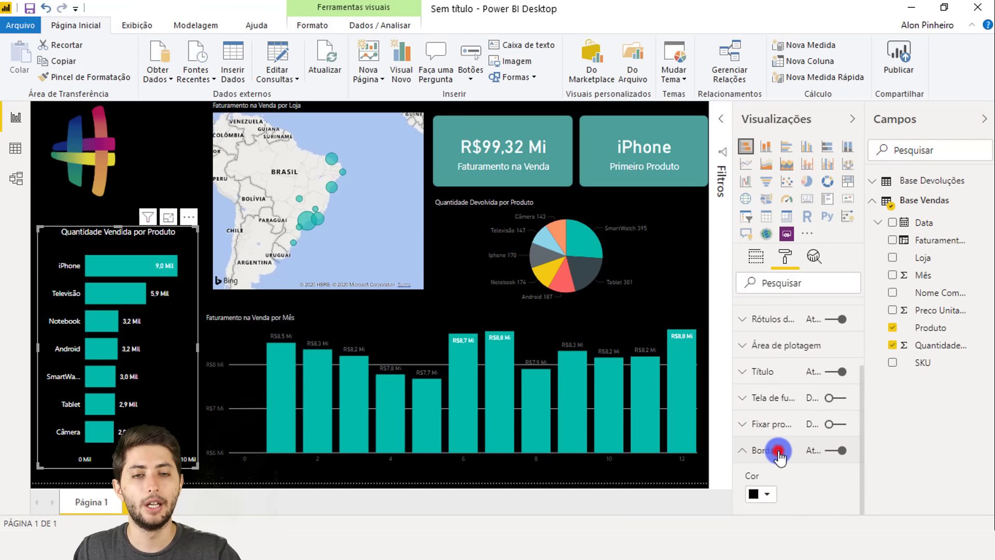
{"action": "scroll", "coordinate": [801, 420], "scroll_direction": "down", "scroll_amount": 3}
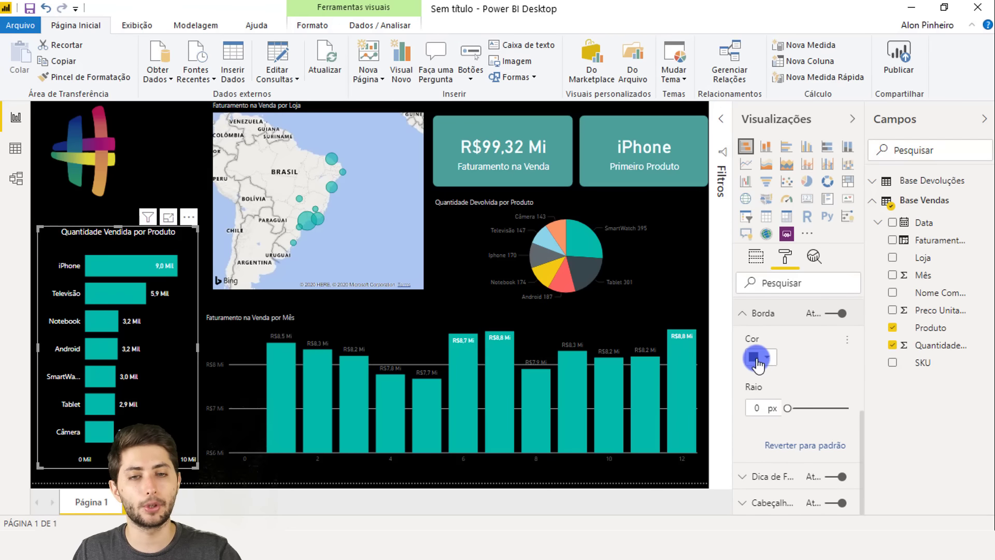
{"action": "left_click", "coordinate": [757, 361]}
{"action": "left_click", "coordinate": [741, 294]}
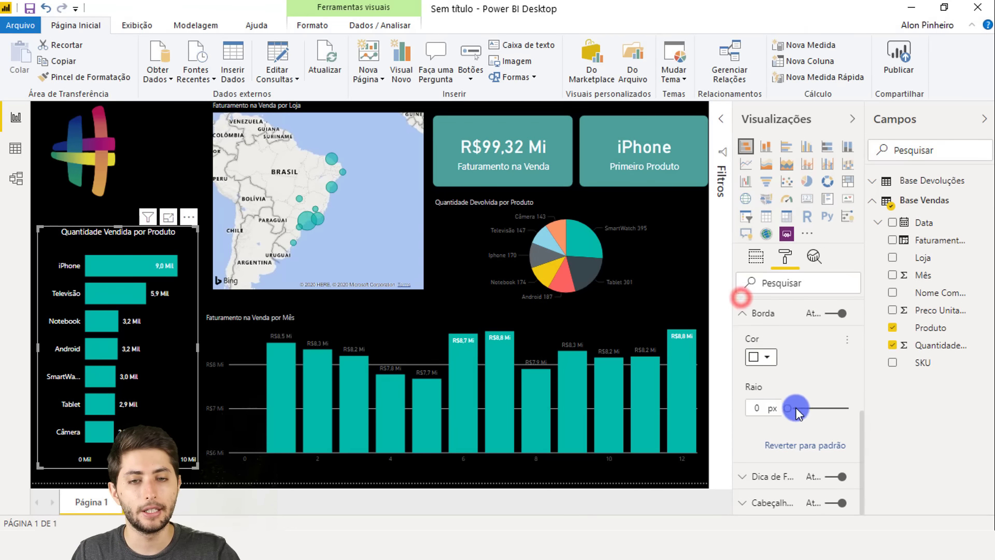
{"action": "left_click_drag", "start_coordinate": [791, 410], "coordinate": [812, 409]}
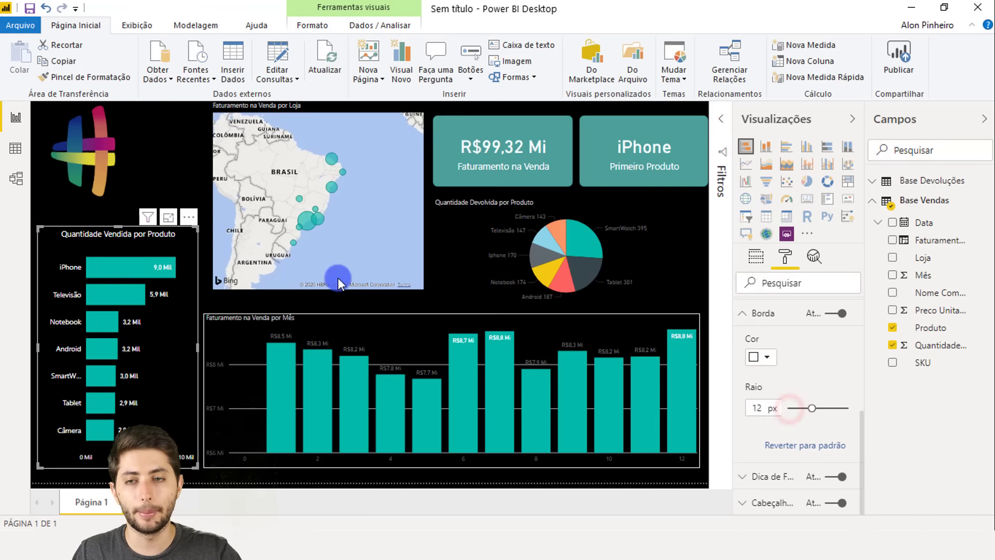
{"action": "left_click", "coordinate": [197, 192]}
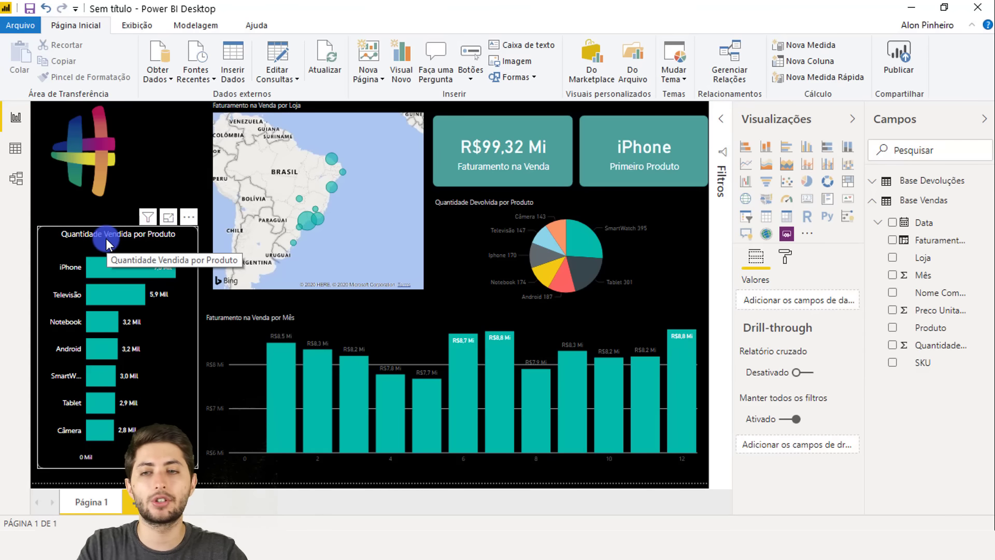
Step: Copy the Quantidade Vendida por Produto chart's formatting onto the Faturamento na Venda por Mês chart with the format painter
{"action": "left_click", "coordinate": [169, 352]}
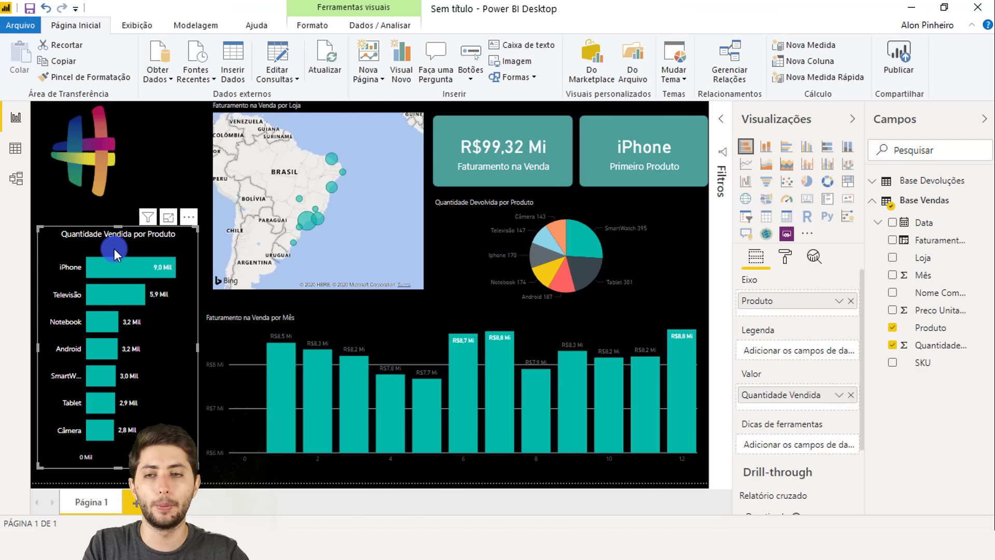
{"action": "left_click", "coordinate": [179, 348]}
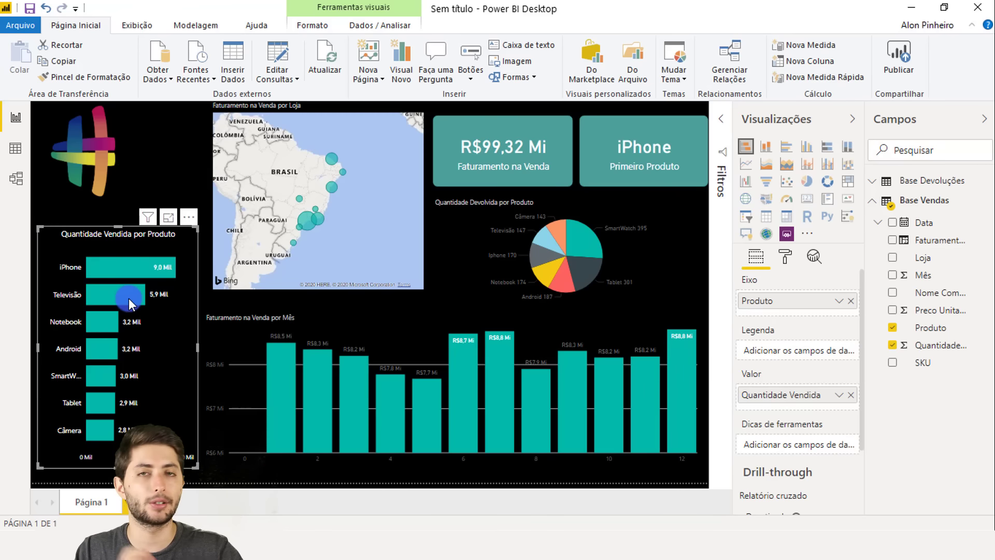
{"action": "left_click", "coordinate": [252, 355]}
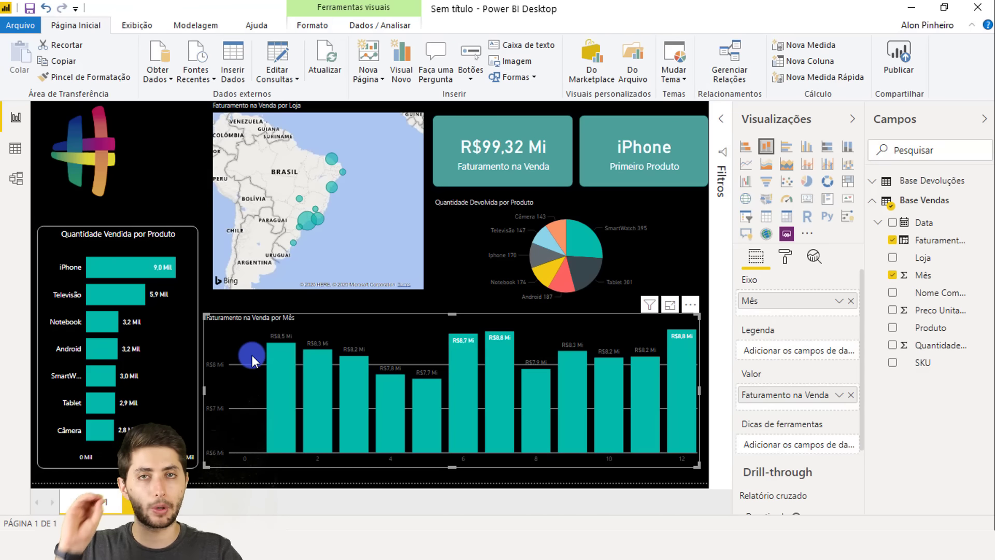
{"action": "left_click", "coordinate": [182, 348]}
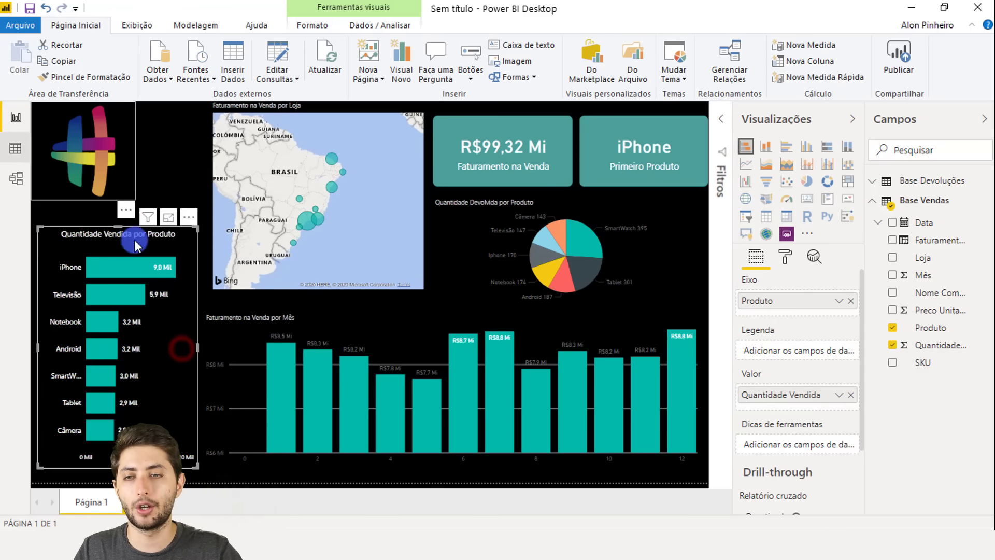
{"action": "left_click", "coordinate": [75, 77]}
{"action": "left_click", "coordinate": [245, 345]}
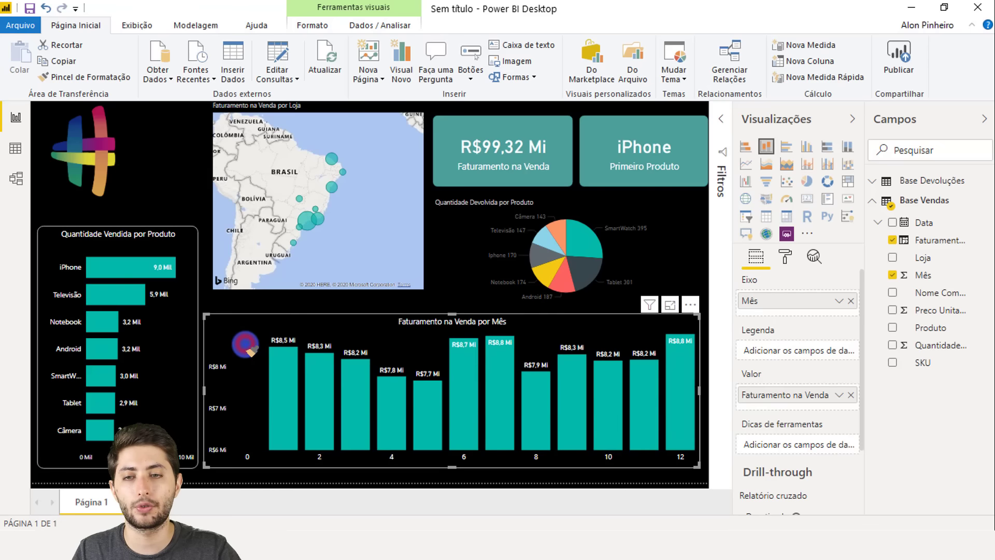
{"action": "left_click", "coordinate": [176, 181]}
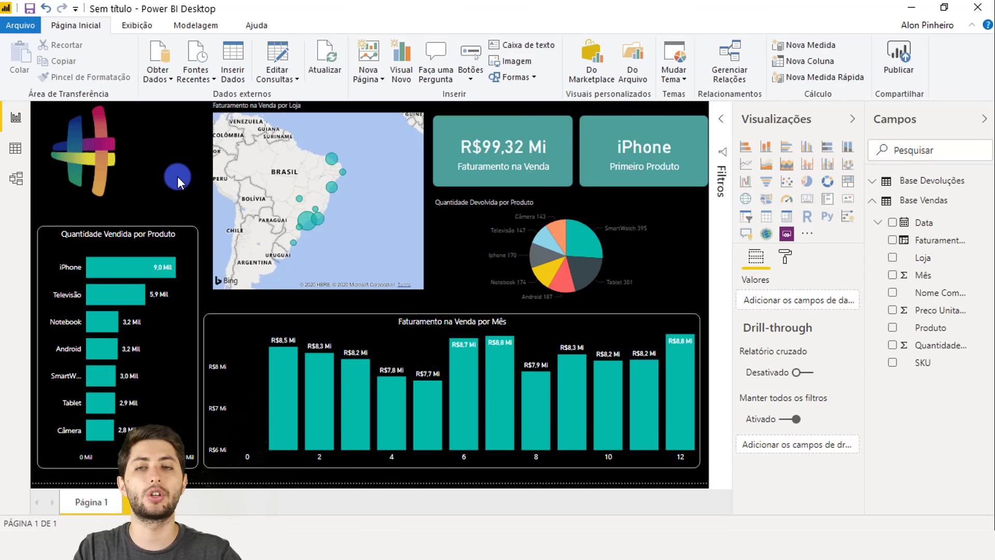
Step: Make the Quantidade Devolvida por Produto pie chart's title white, center it and increase its text size
{"action": "left_click", "coordinate": [444, 219]}
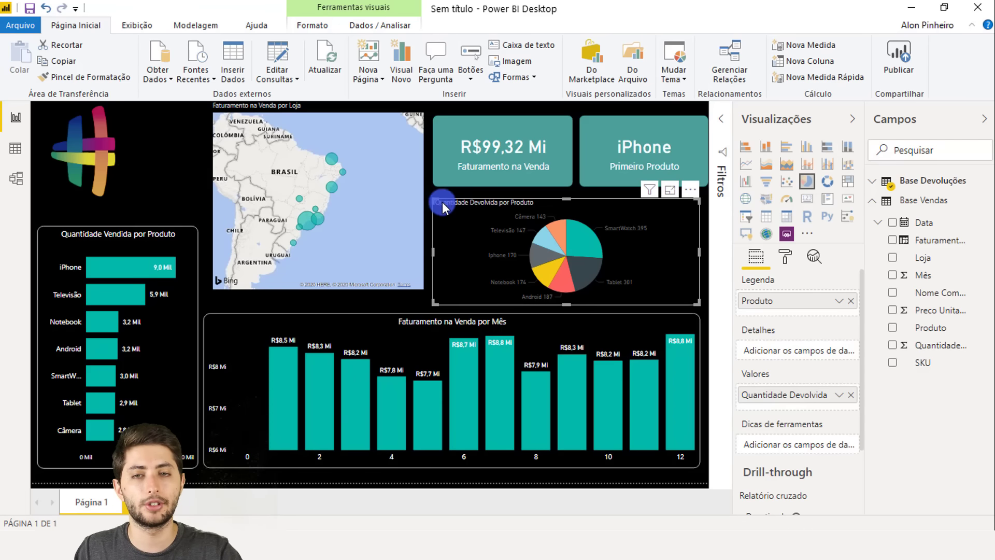
{"action": "left_click", "coordinate": [785, 258]}
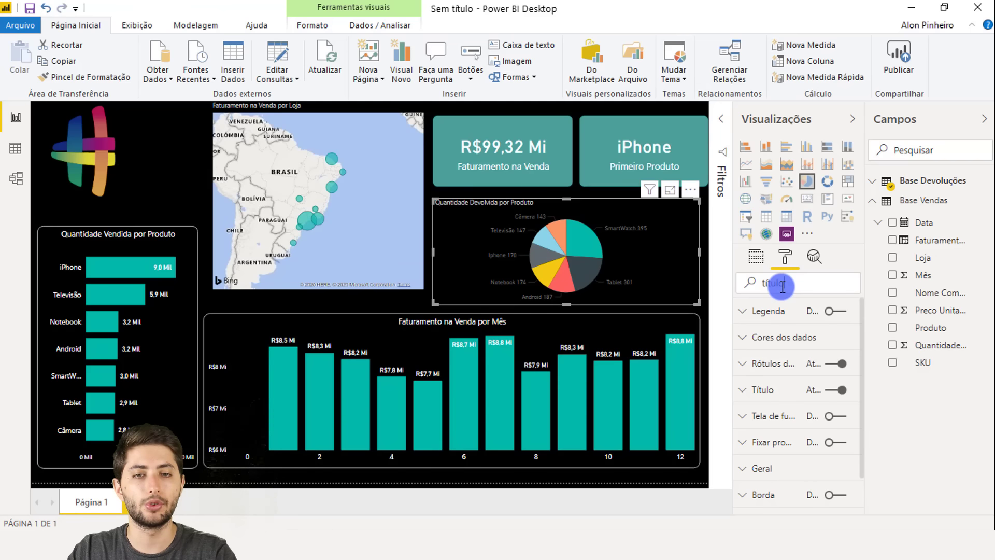
{"action": "scroll", "coordinate": [794, 358], "scroll_direction": "down", "scroll_amount": 3}
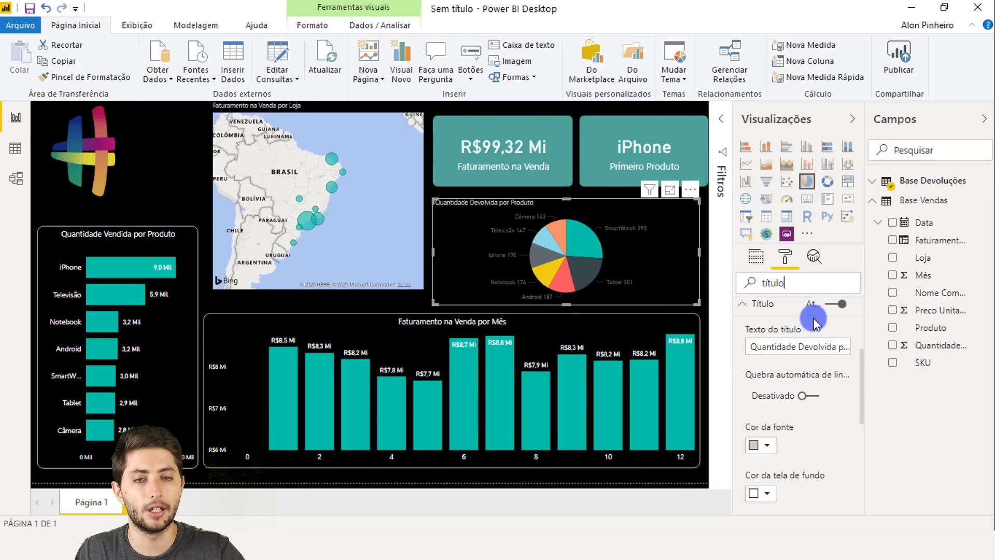
{"action": "scroll", "coordinate": [772, 328], "scroll_direction": "down", "scroll_amount": 2}
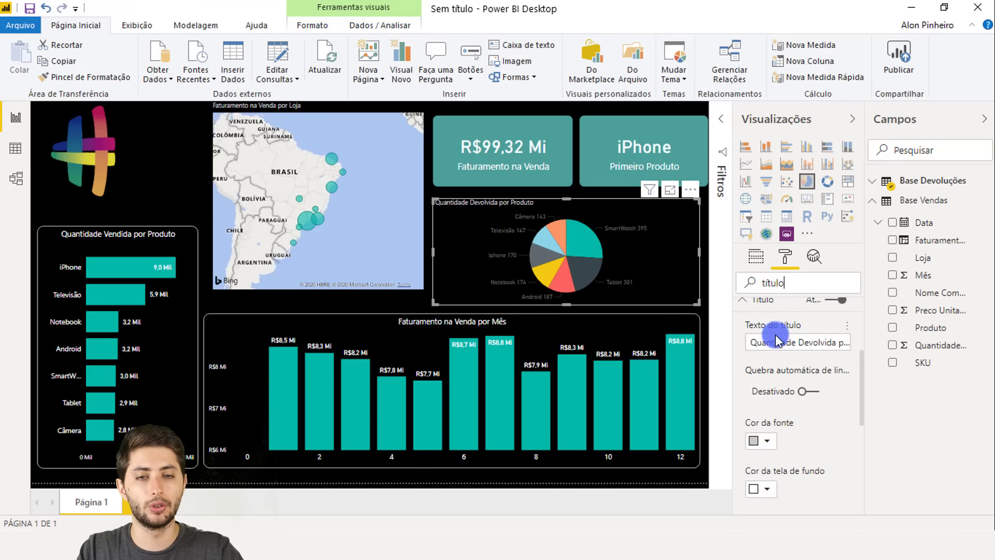
{"action": "left_click", "coordinate": [767, 369]}
{"action": "left_click", "coordinate": [744, 312]}
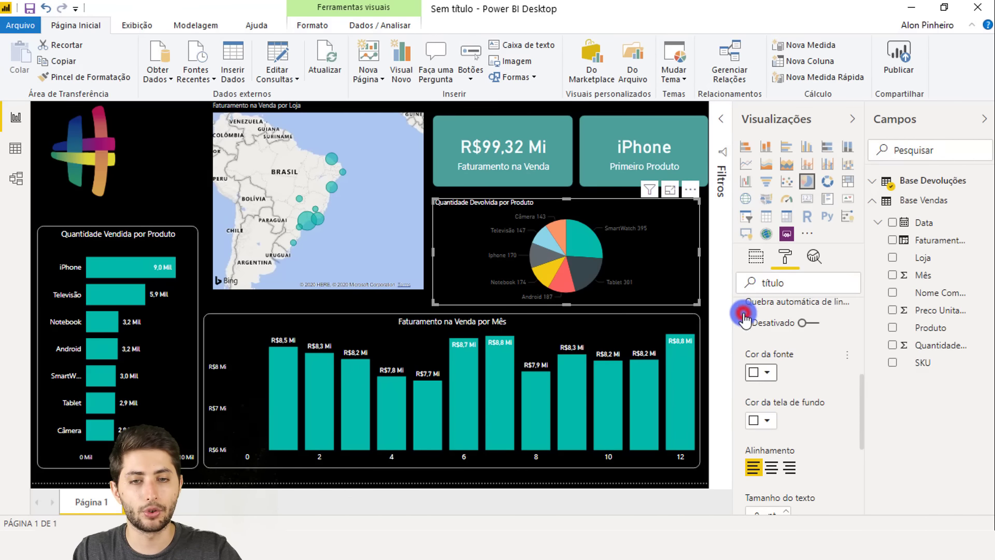
{"action": "left_click", "coordinate": [770, 468]}
{"action": "scroll", "coordinate": [772, 456], "scroll_direction": "down", "scroll_amount": 3}
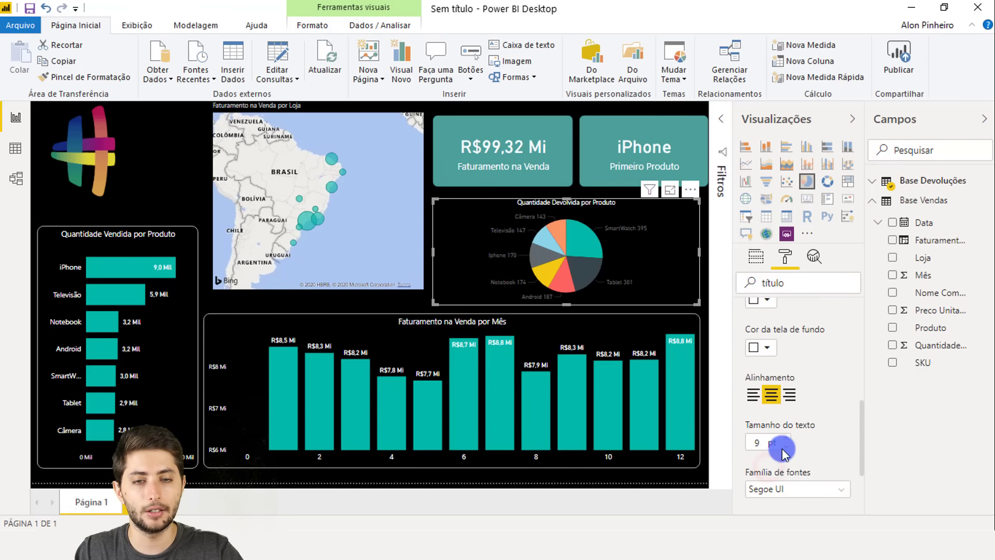
{"action": "left_click", "coordinate": [785, 440]}
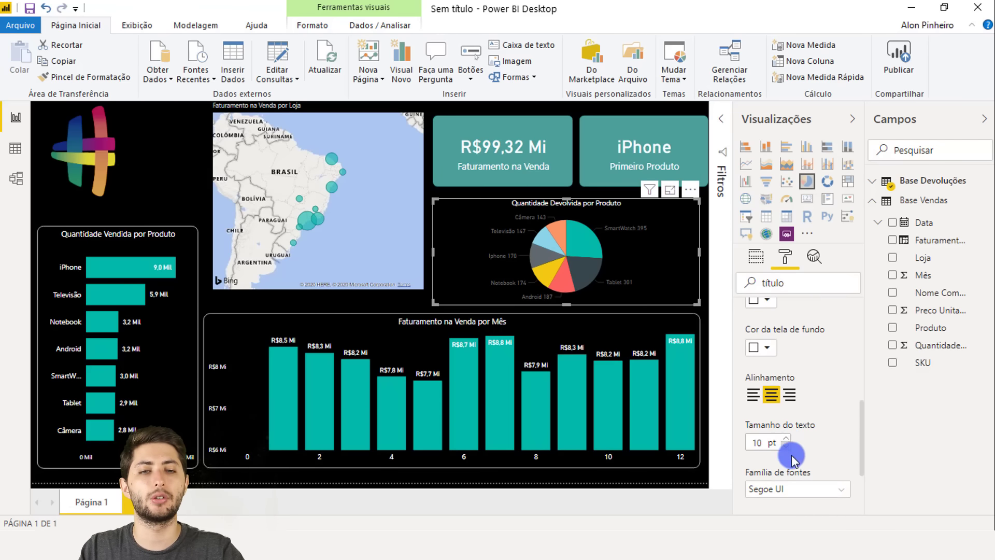
Step: Find the pie chart's label settings by searching "rótulo", then make the data labels white with a larger text size
{"action": "scroll", "coordinate": [783, 444], "scroll_direction": "up", "scroll_amount": 5}
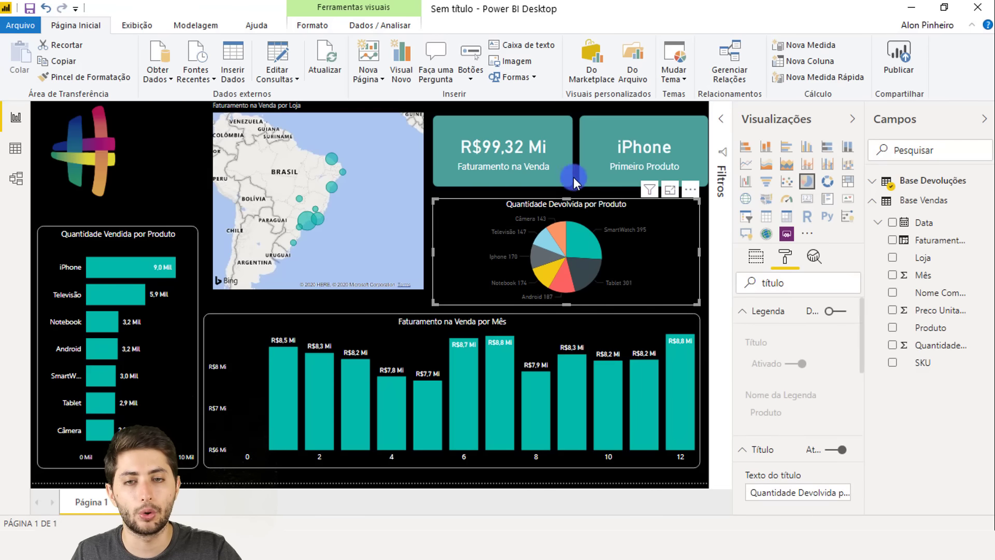
{"action": "double_click", "coordinate": [821, 282]}
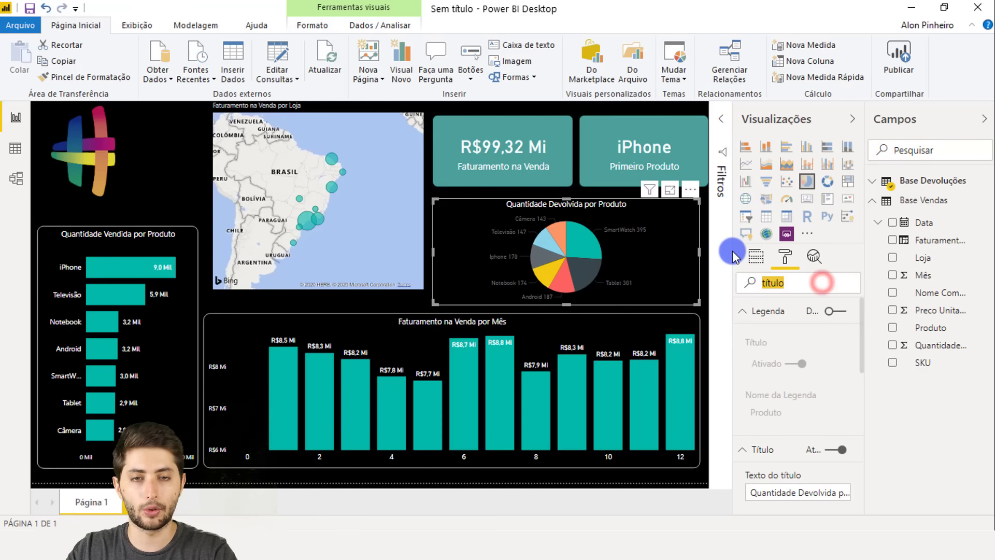
{"action": "type", "text": "rótulo"}
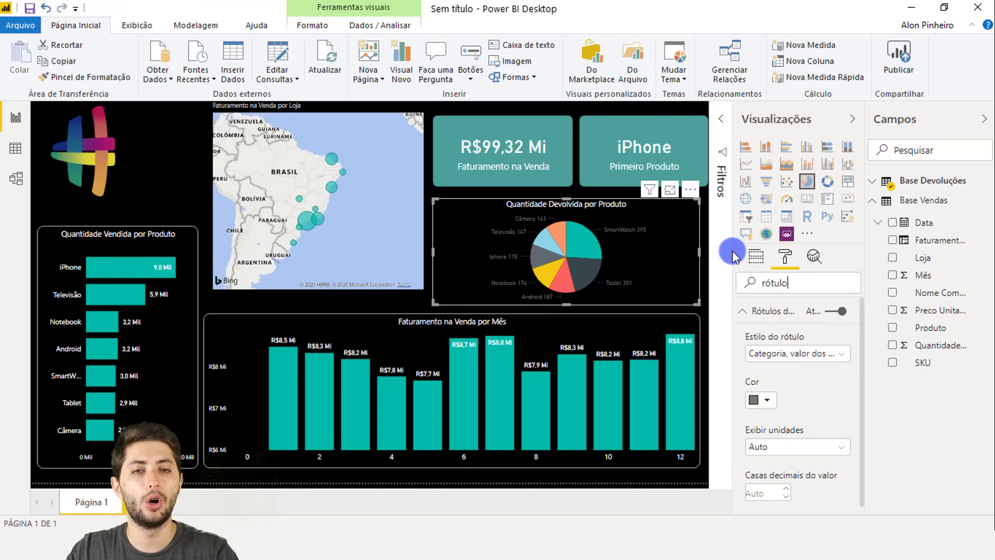
{"action": "left_click", "coordinate": [760, 408]}
{"action": "left_click", "coordinate": [744, 263]}
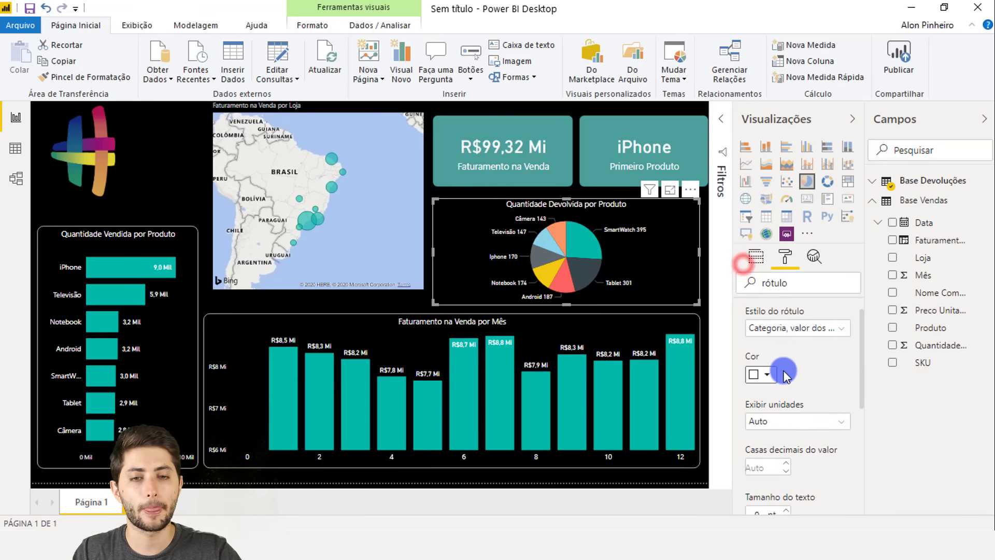
{"action": "scroll", "coordinate": [785, 376], "scroll_direction": "down", "scroll_amount": 3}
{"action": "left_click", "coordinate": [786, 390]}
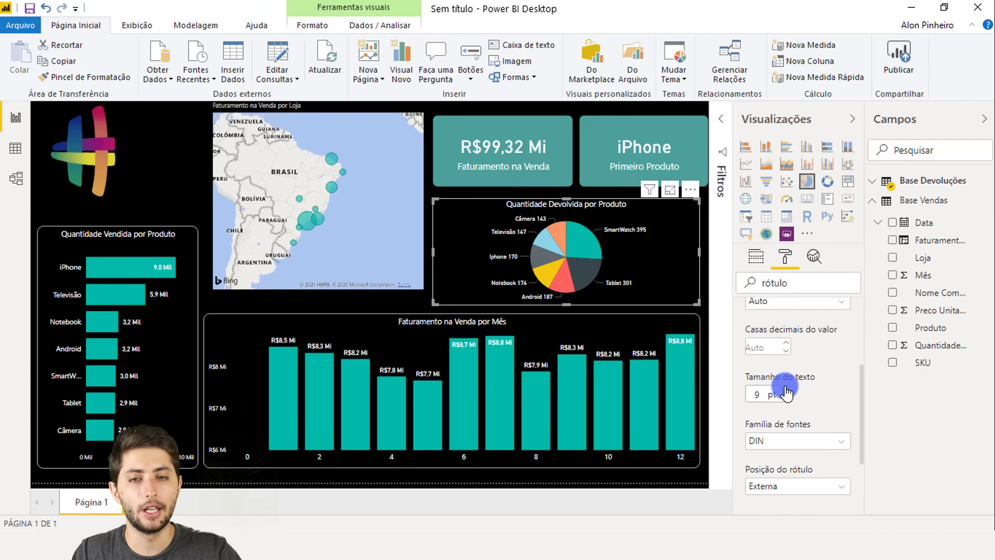
{"action": "left_click", "coordinate": [429, 297]}
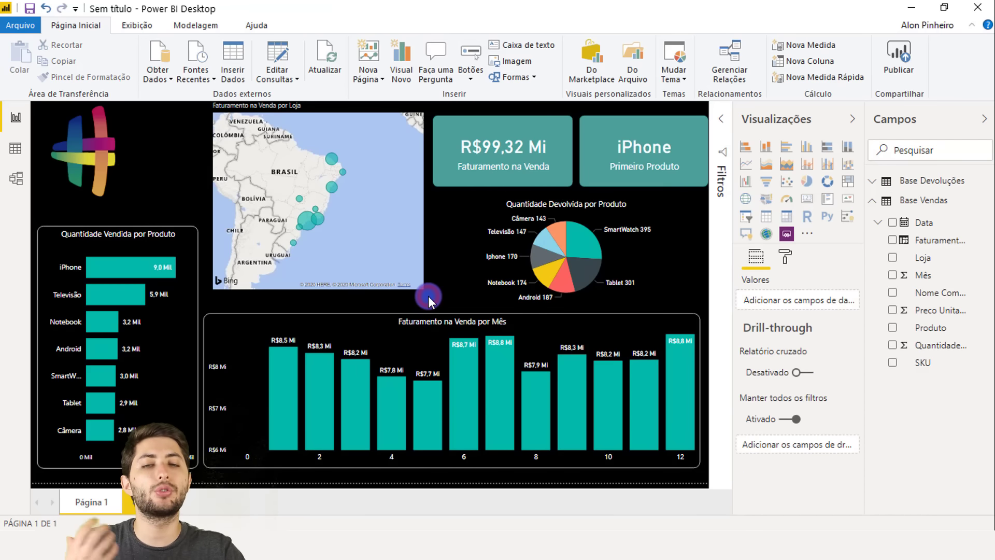
Step: Add a white border with a 13 px corner radius to the Quantidade Devolvida por Produto pie chart
{"action": "left_click", "coordinate": [446, 266]}
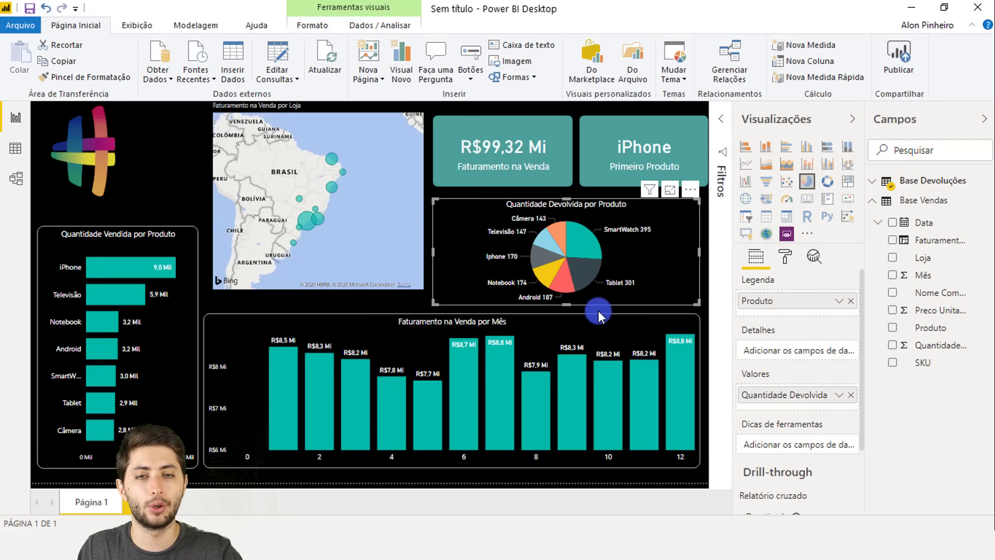
{"action": "scroll", "coordinate": [837, 394], "scroll_direction": "down", "scroll_amount": 3}
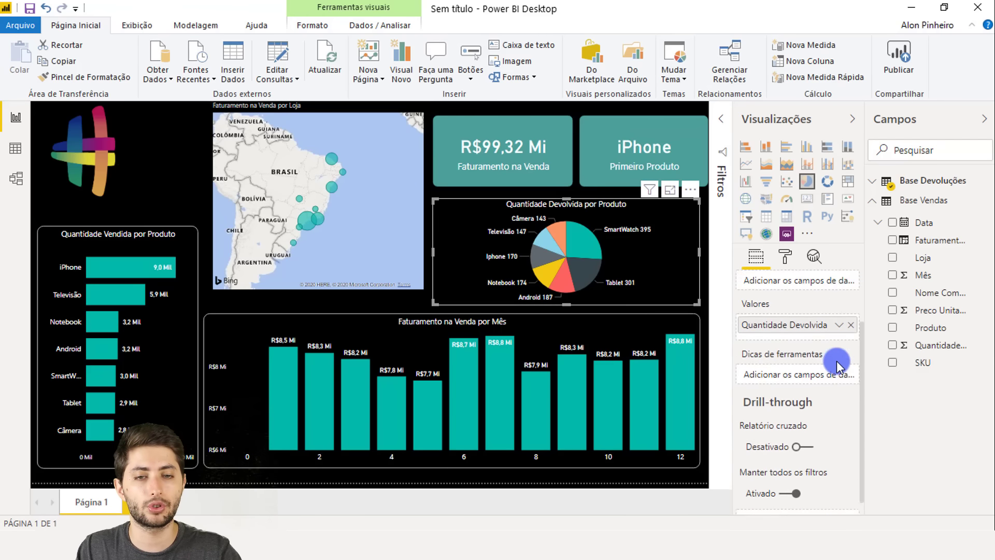
{"action": "left_click", "coordinate": [788, 256]}
{"action": "scroll", "coordinate": [809, 363], "scroll_direction": "down", "scroll_amount": 1}
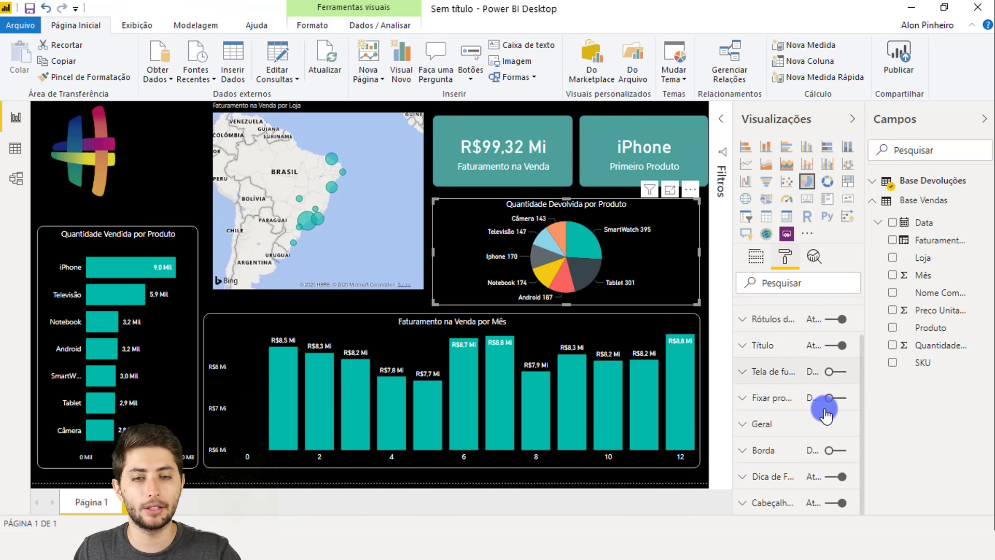
{"action": "left_click", "coordinate": [831, 451]}
{"action": "left_click", "coordinate": [777, 449]}
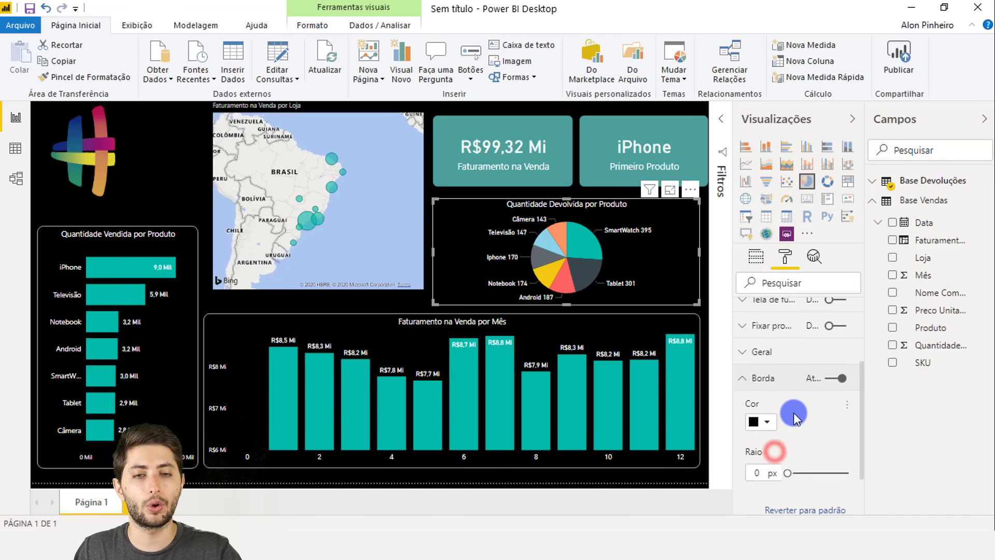
{"action": "left_click", "coordinate": [765, 426]}
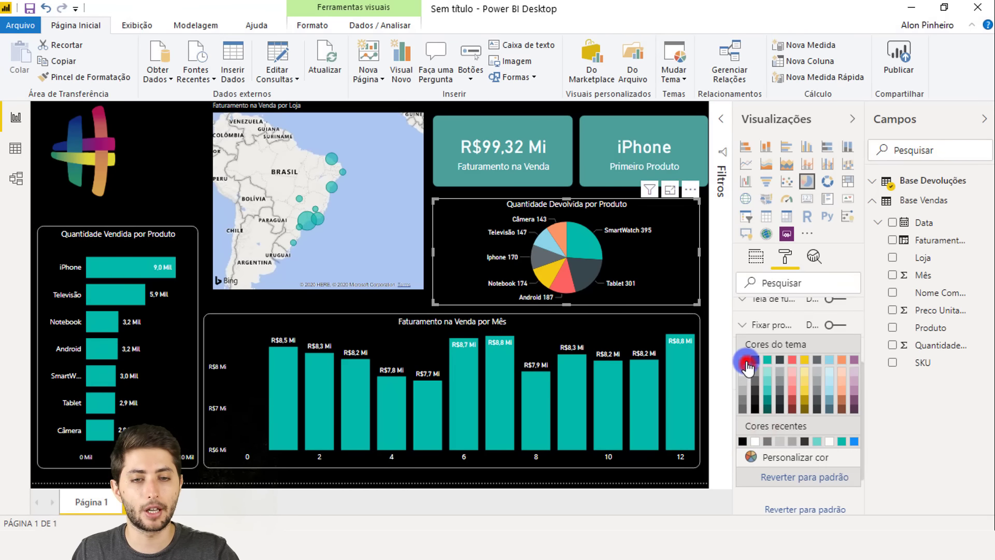
{"action": "left_click", "coordinate": [745, 361]}
{"action": "left_click_drag", "start_coordinate": [788, 472], "coordinate": [814, 482]}
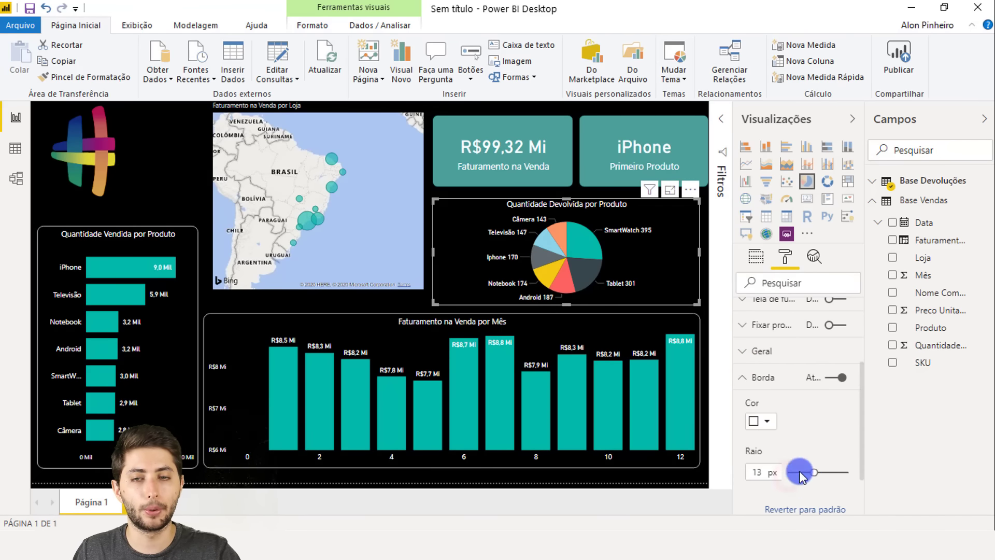
{"action": "left_click", "coordinate": [427, 303]}
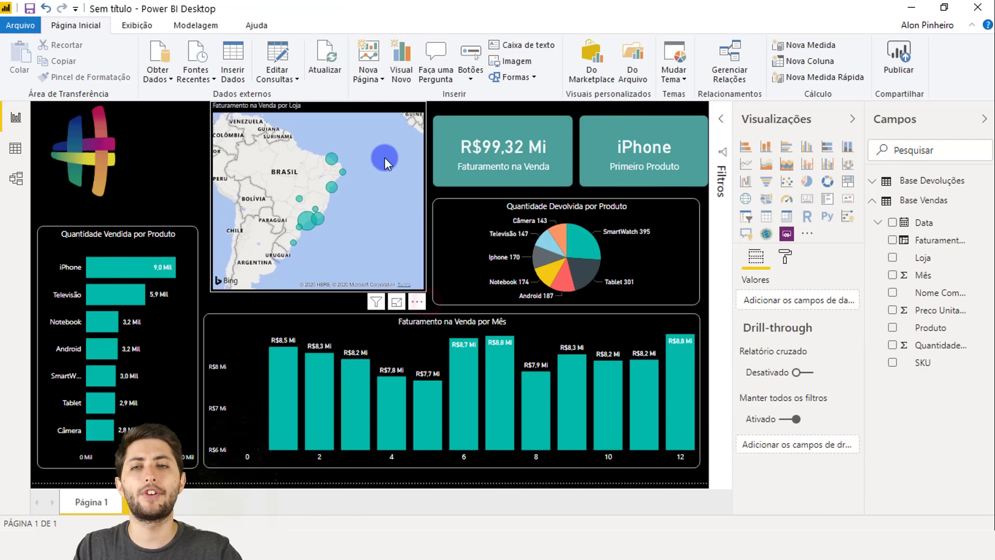
Step: Shorten the store map's title text to "Faturamento por Loja"
{"action": "left_click", "coordinate": [348, 105]}
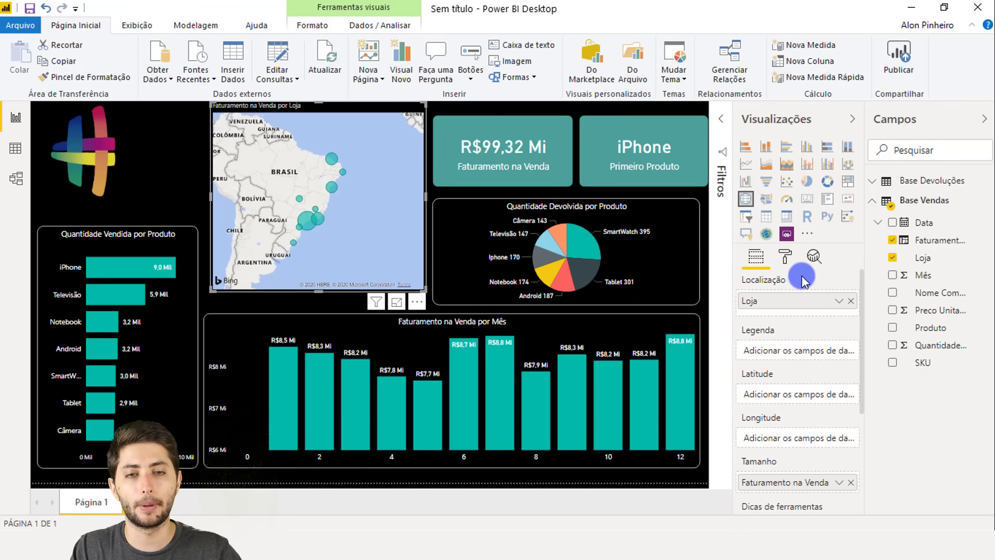
{"action": "left_click", "coordinate": [784, 259]}
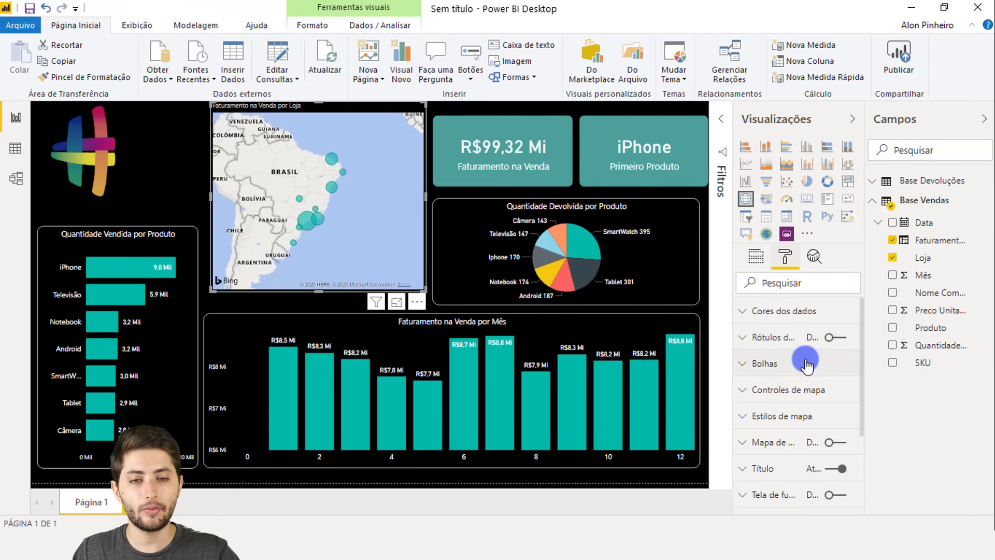
{"action": "scroll", "coordinate": [785, 395], "scroll_direction": "down", "scroll_amount": 3}
{"action": "left_click", "coordinate": [784, 395]}
{"action": "scroll", "coordinate": [772, 363], "scroll_direction": "down", "scroll_amount": 2}
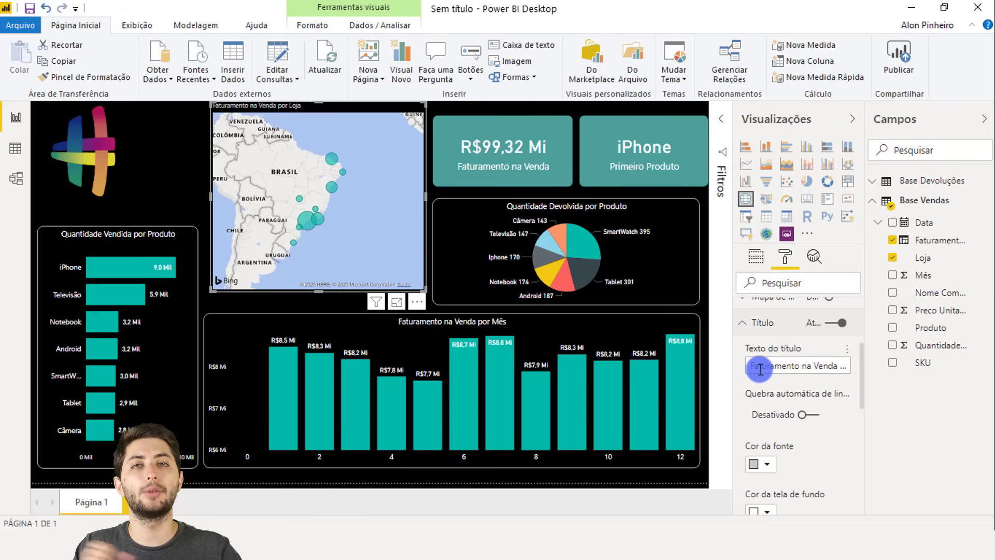
{"action": "left_click_drag", "start_coordinate": [760, 369], "coordinate": [849, 382]}
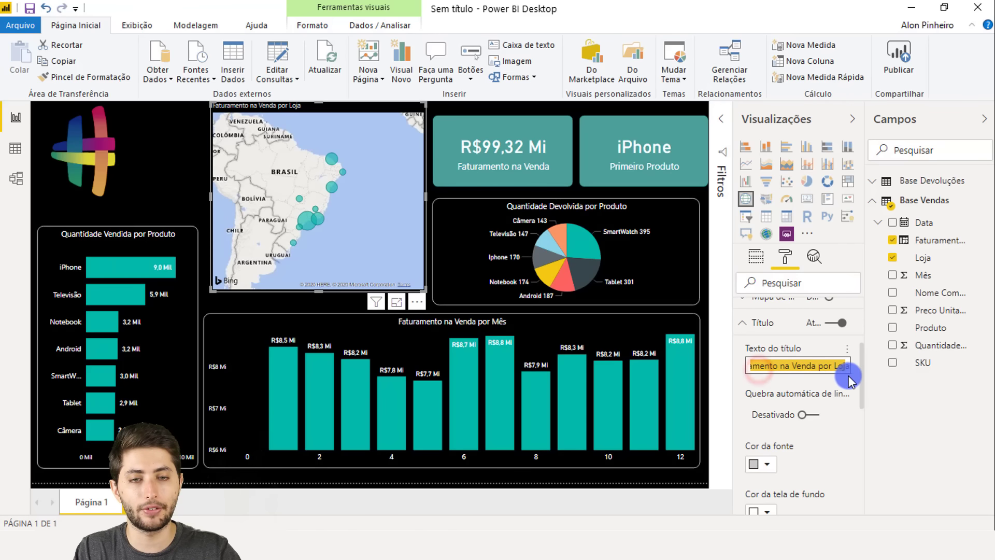
{"action": "left_click", "coordinate": [815, 361]}
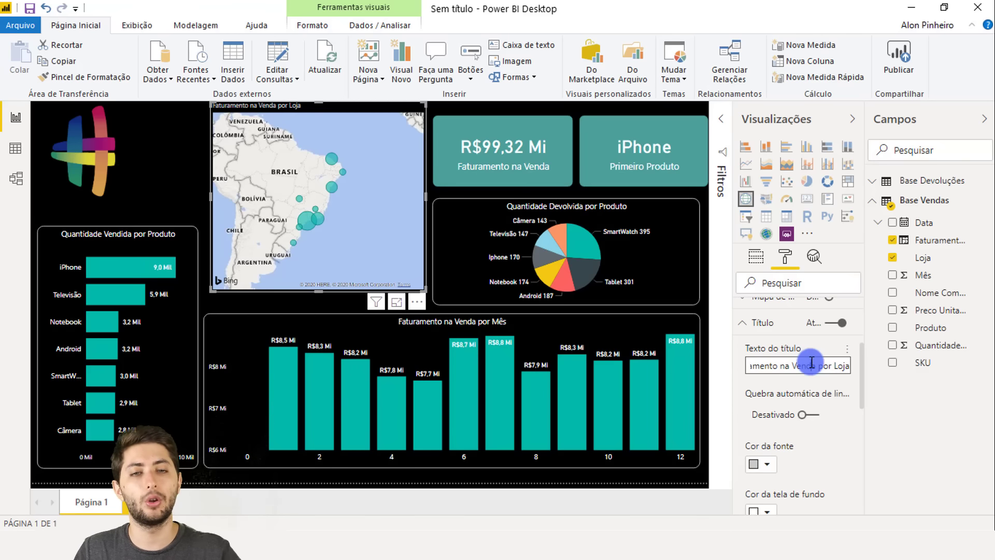
{"action": "double_click", "coordinate": [817, 366]}
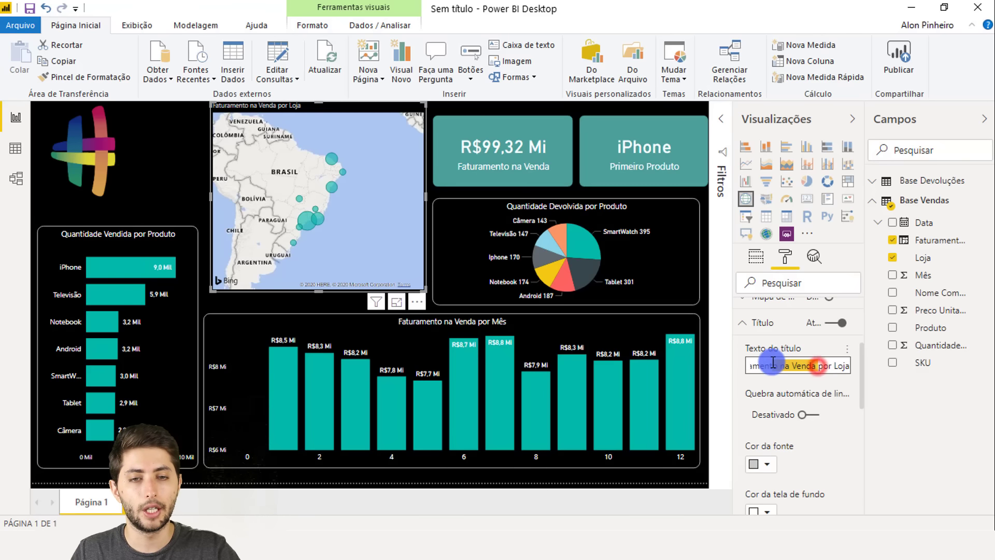
{"action": "key", "text": "BackSpace"}
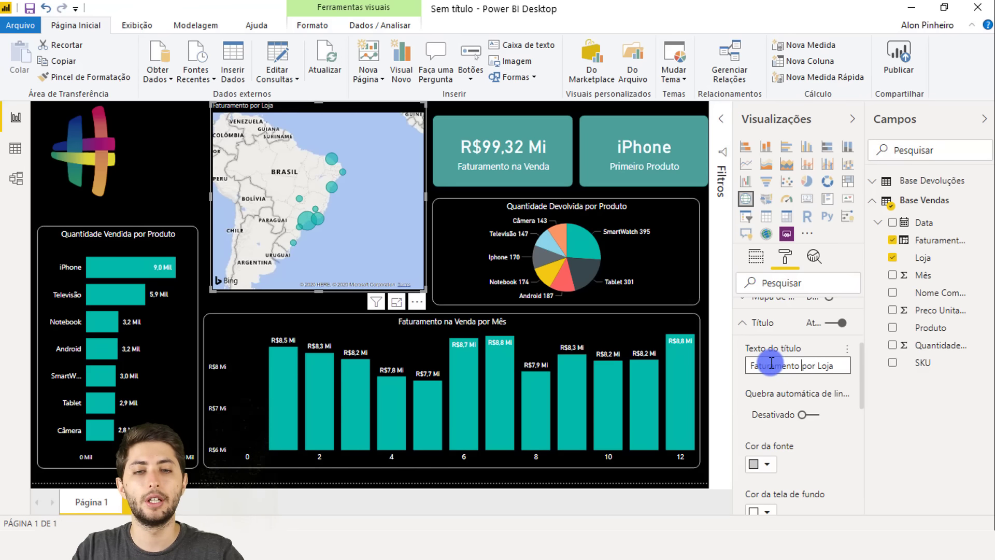
Step: Make the Faturamento por Loja map's title white, center it and set its text size to 11 pt
{"action": "scroll", "coordinate": [777, 373], "scroll_direction": "down", "scroll_amount": 3}
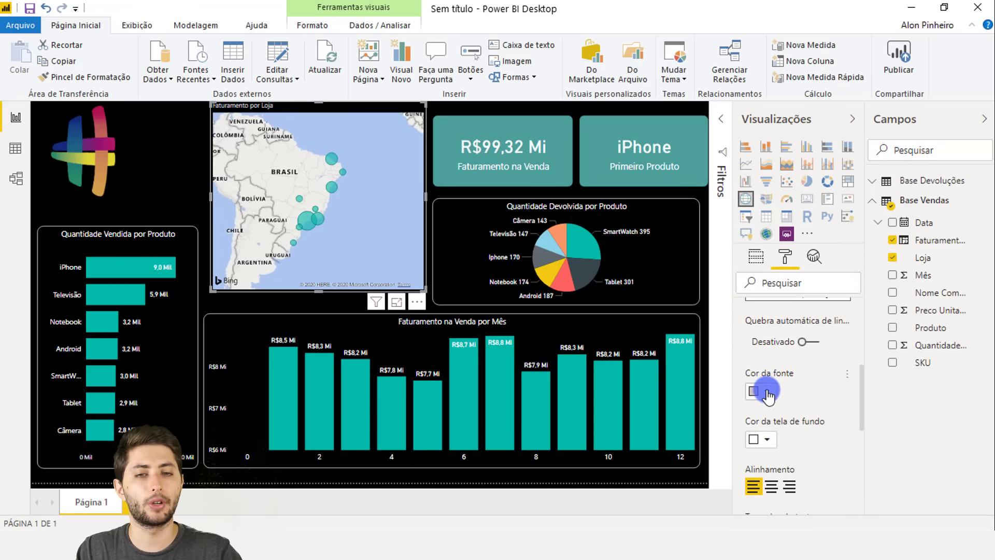
{"action": "left_click", "coordinate": [762, 392]}
{"action": "left_click", "coordinate": [742, 331]}
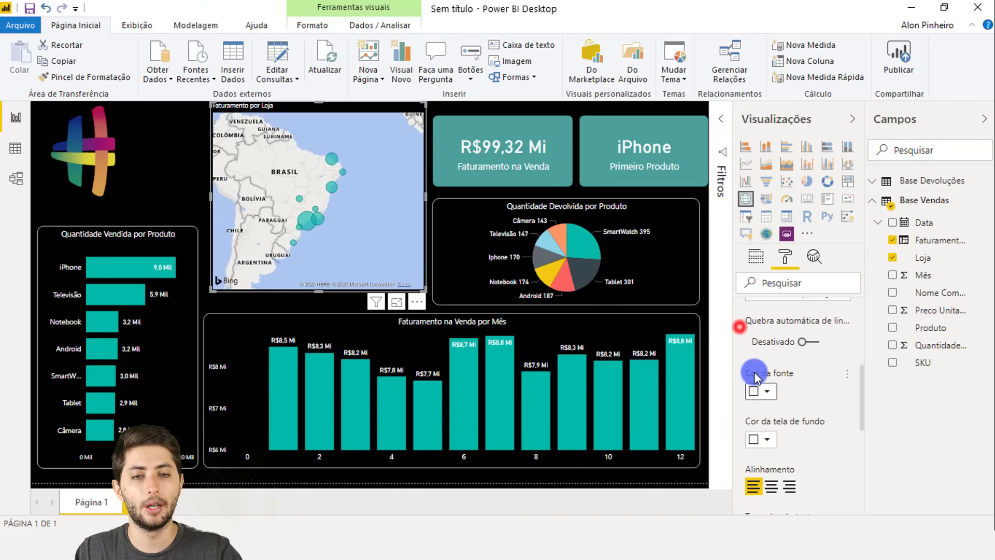
{"action": "scroll", "coordinate": [751, 384], "scroll_direction": "down", "scroll_amount": 2}
{"action": "left_click", "coordinate": [772, 415]}
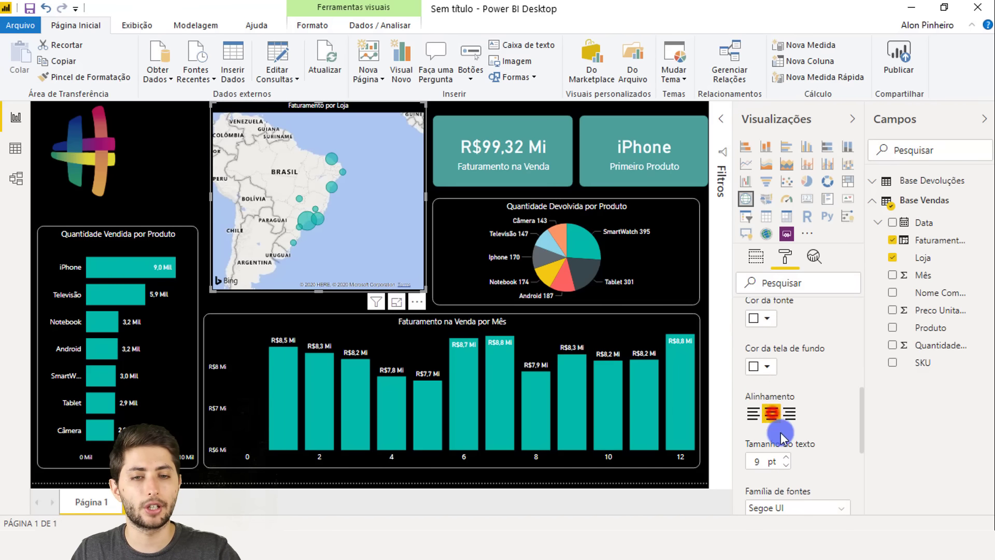
{"action": "left_click", "coordinate": [786, 457]}
{"action": "left_click", "coordinate": [786, 457]}
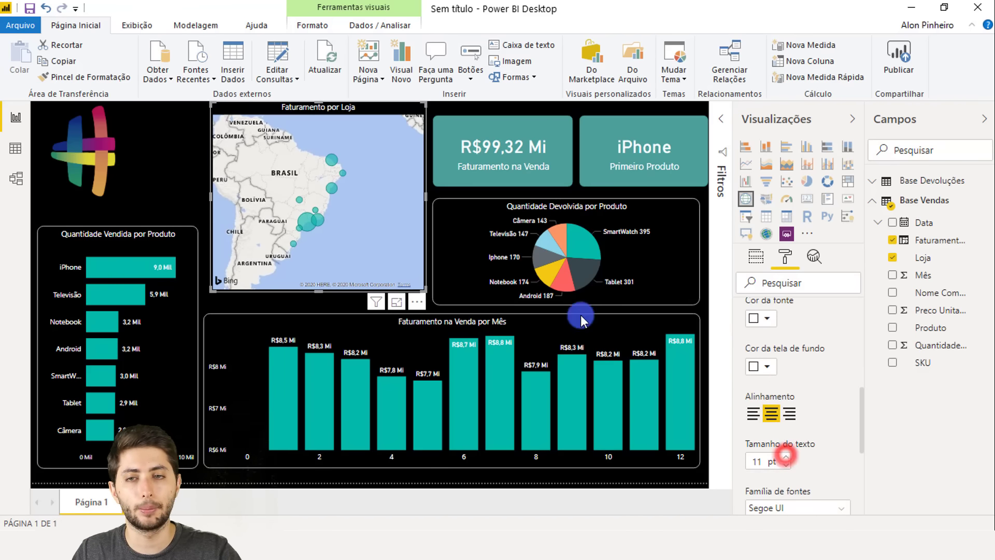
{"action": "left_click", "coordinate": [195, 120]}
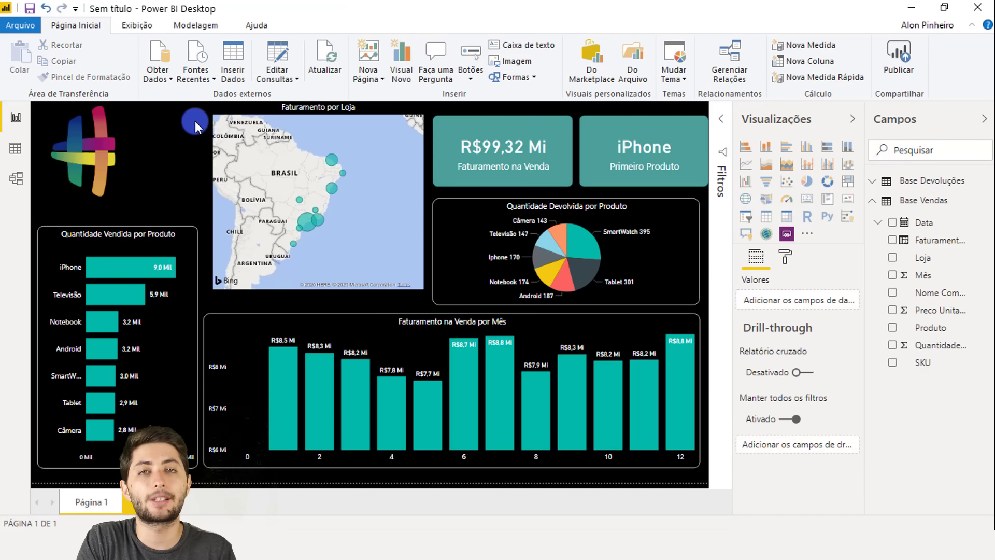
Step: Extend the Faturamento por Loja map downward so its lower edge lines up with the pie chart's lower edge
{"action": "left_click", "coordinate": [183, 303]}
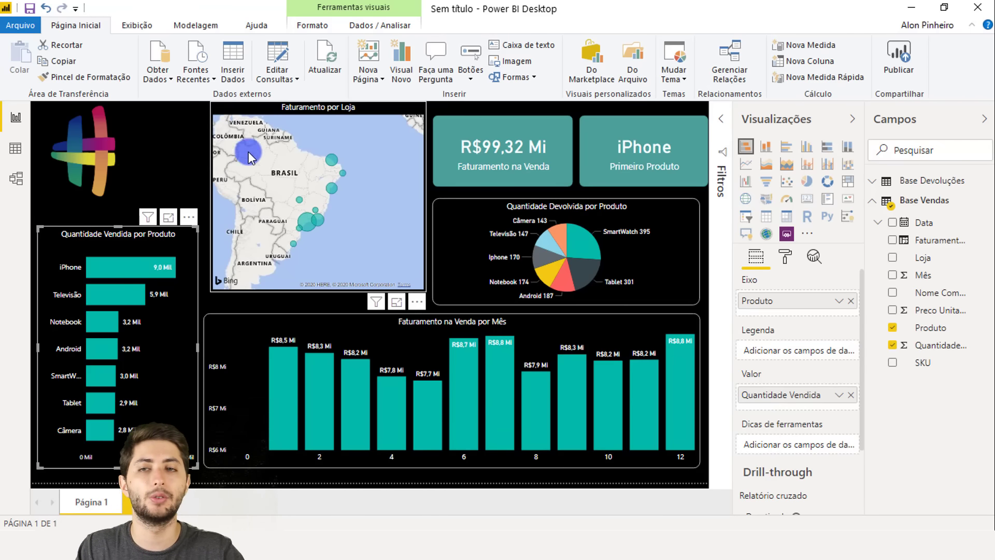
{"action": "left_click", "coordinate": [236, 110]}
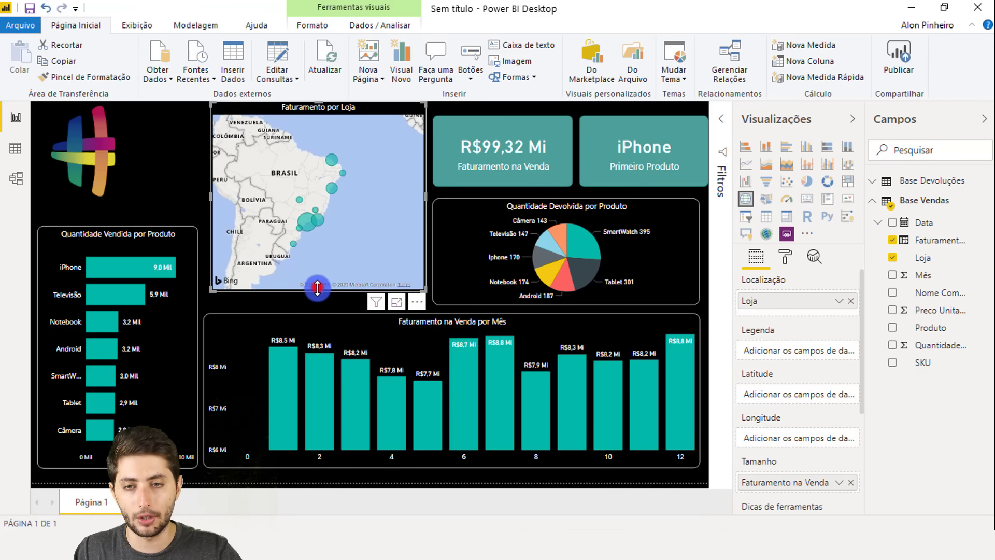
{"action": "left_click_drag", "start_coordinate": [317, 287], "coordinate": [319, 303]}
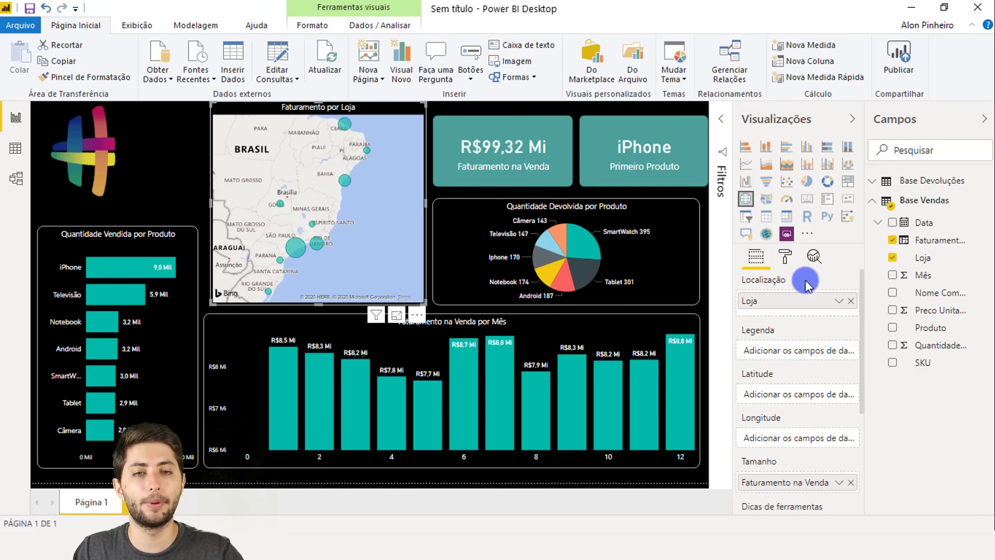
Step: Set the Faturamento por Loja map's style theme to Escuro
{"action": "left_click", "coordinate": [785, 256]}
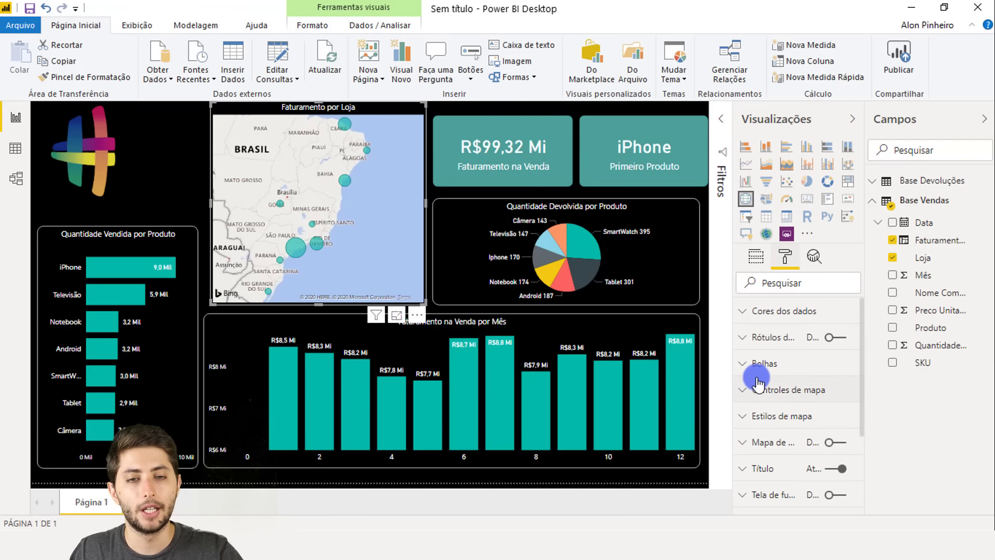
{"action": "scroll", "coordinate": [765, 371], "scroll_direction": "down", "scroll_amount": 2}
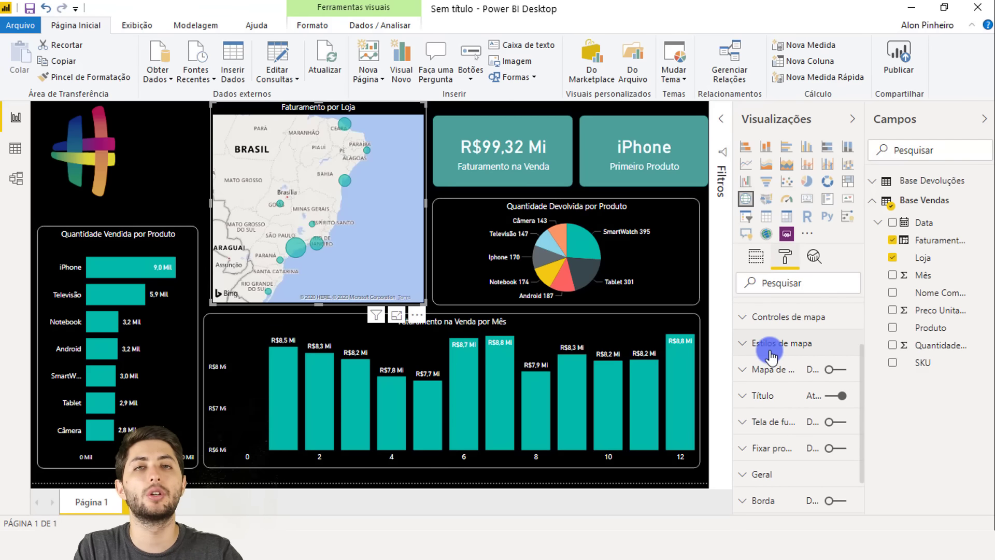
{"action": "left_click", "coordinate": [771, 352]}
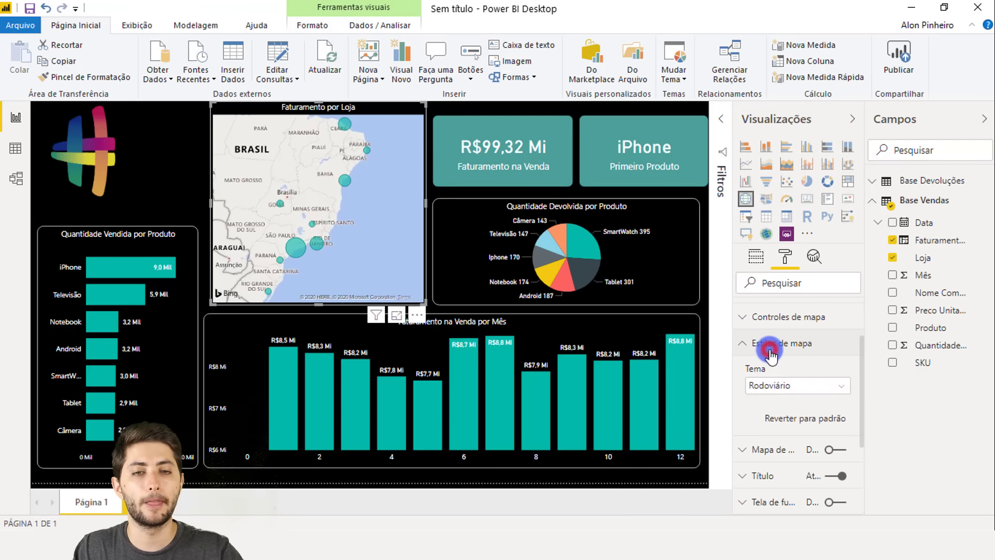
{"action": "left_click", "coordinate": [784, 388]}
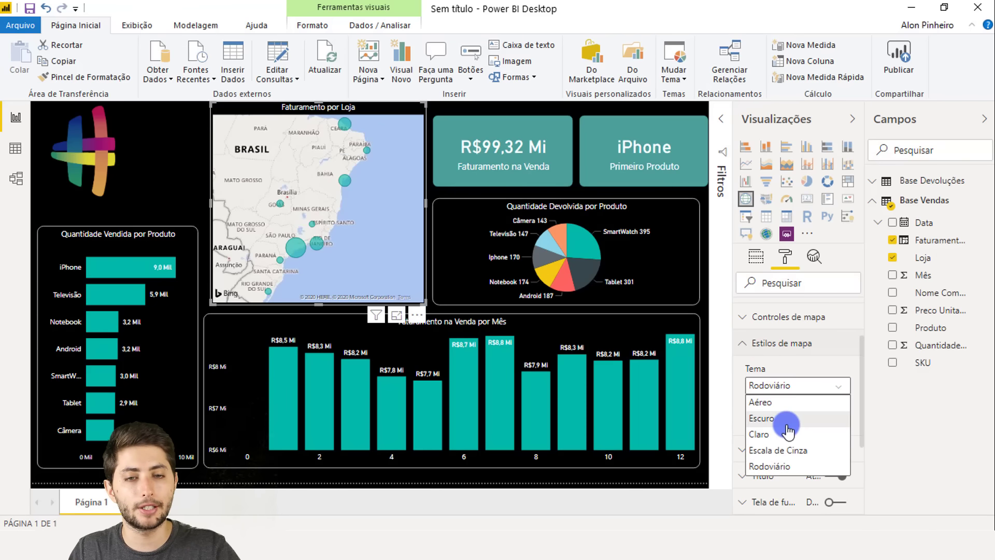
{"action": "left_click", "coordinate": [785, 420]}
{"action": "left_click", "coordinate": [206, 157]}
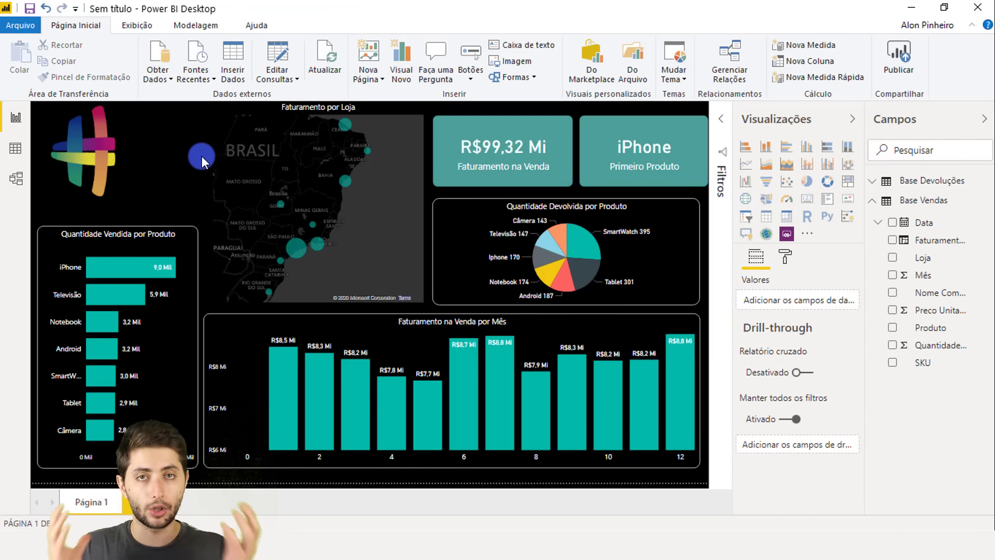
Step: Find the map's border settings by searching "borda", then add a white border with rounded corners
{"action": "left_click", "coordinate": [231, 149]}
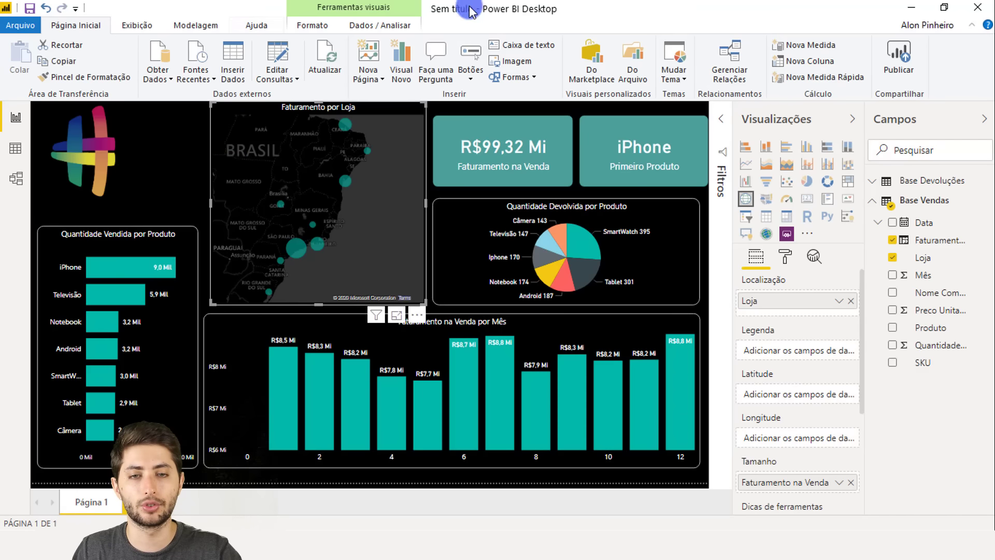
{"action": "left_click", "coordinate": [786, 255]}
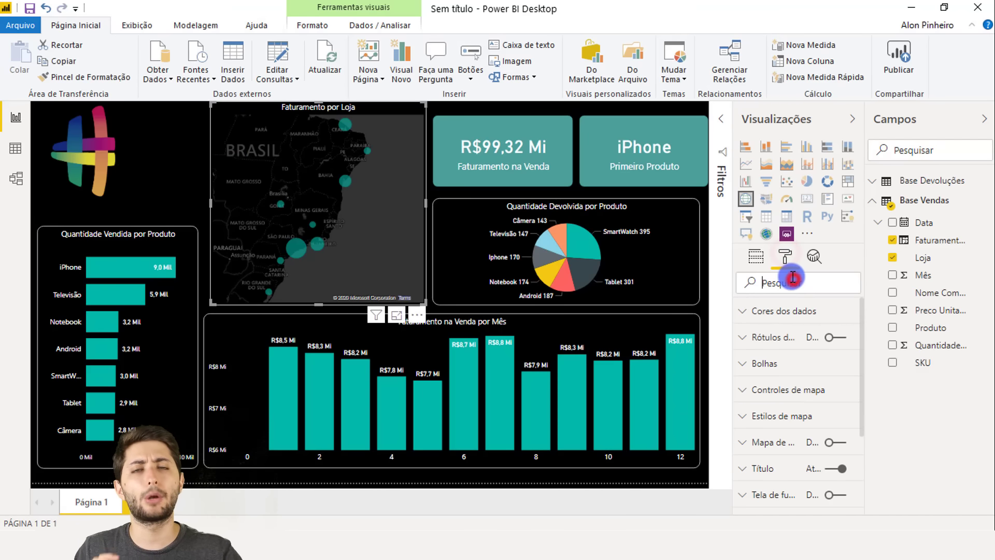
{"action": "left_click", "coordinate": [793, 282]}
{"action": "type", "text": "borda"}
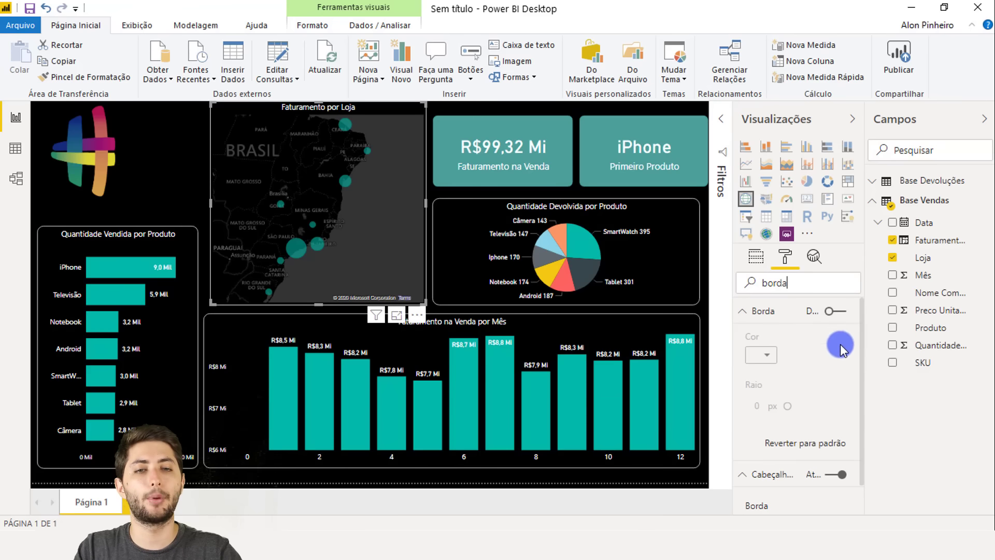
{"action": "left_click", "coordinate": [835, 311]}
{"action": "left_click", "coordinate": [762, 355]}
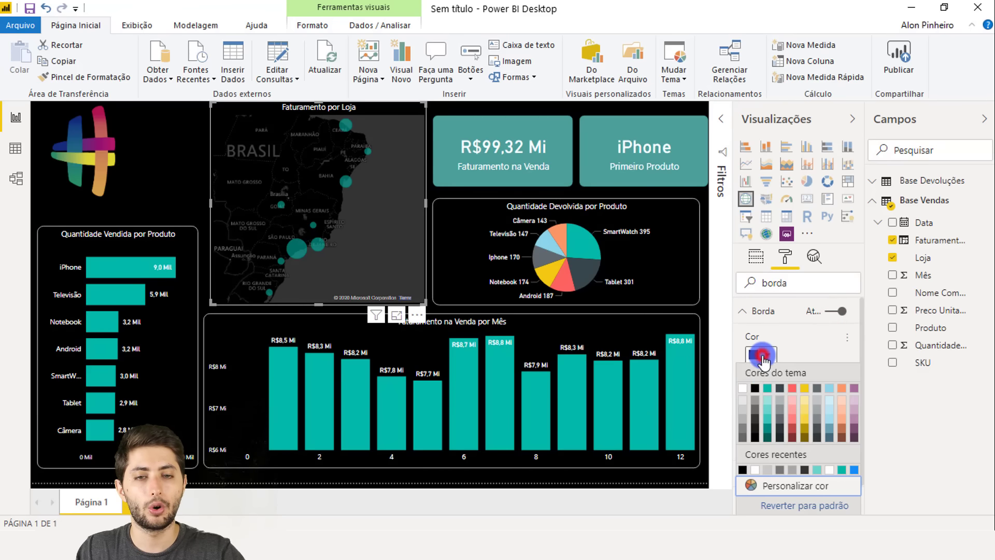
{"action": "left_click", "coordinate": [742, 387]}
{"action": "left_click_drag", "start_coordinate": [788, 408], "coordinate": [810, 407]}
{"action": "left_click", "coordinate": [198, 162]}
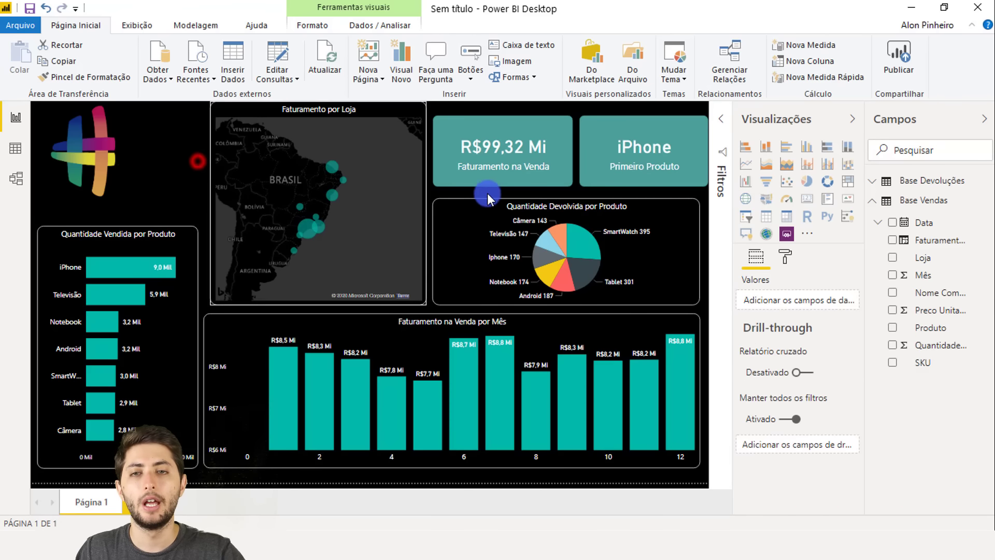
Step: Stretch the Faturamento na Venda and Primeiro Produto cards slightly upward so their upper edges align
{"action": "left_click", "coordinate": [518, 143]}
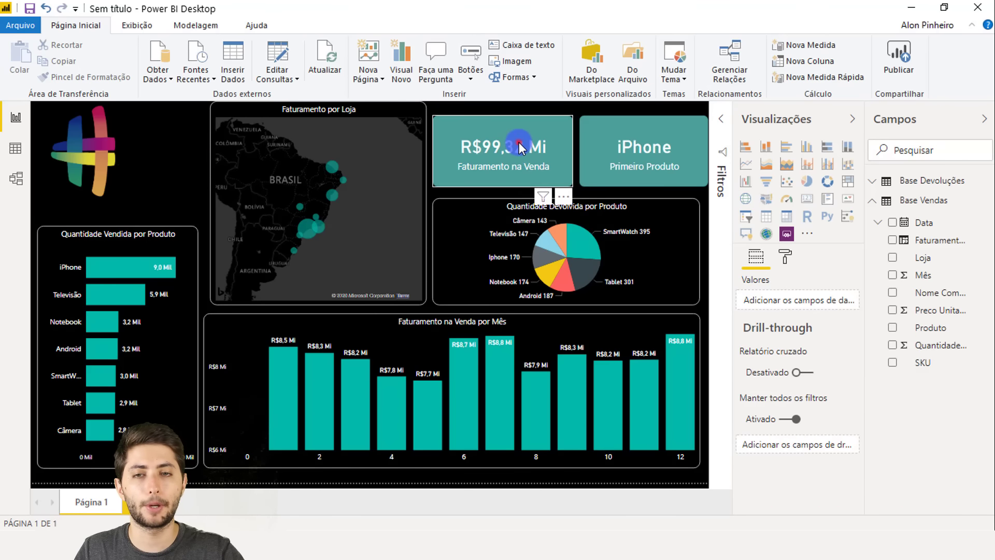
{"action": "left_click_drag", "start_coordinate": [501, 117], "coordinate": [503, 108]}
{"action": "left_click", "coordinate": [599, 150]}
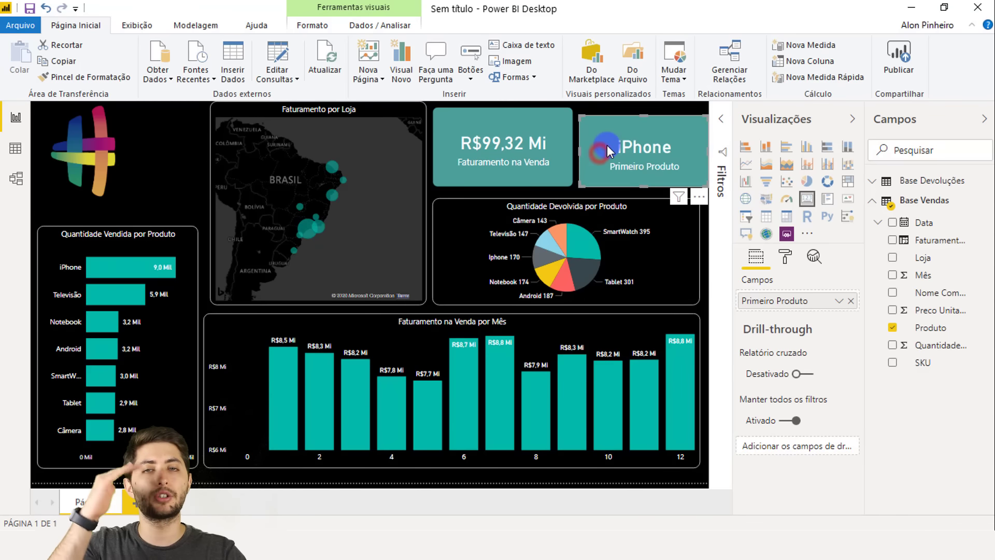
{"action": "left_click_drag", "start_coordinate": [645, 119], "coordinate": [643, 107]}
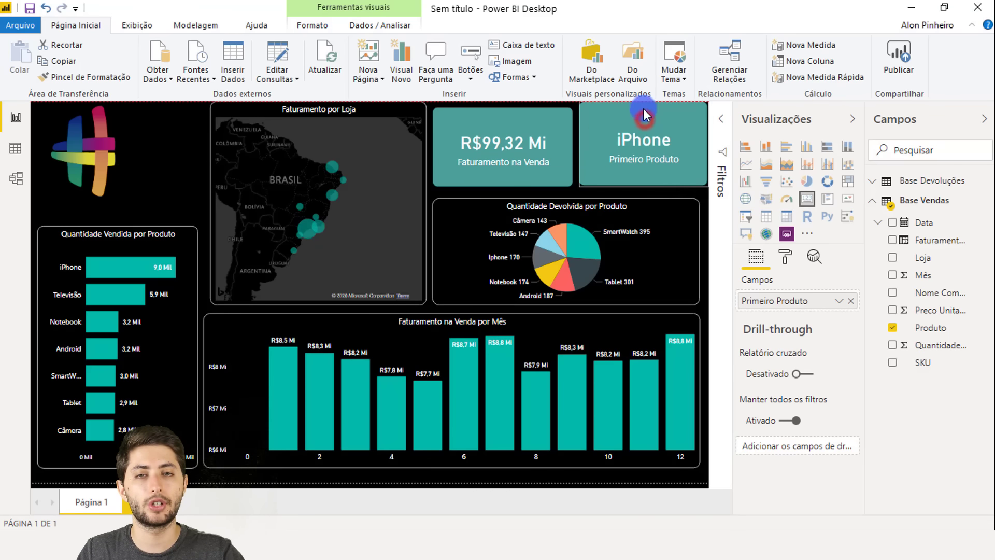
{"action": "left_click", "coordinate": [462, 189]}
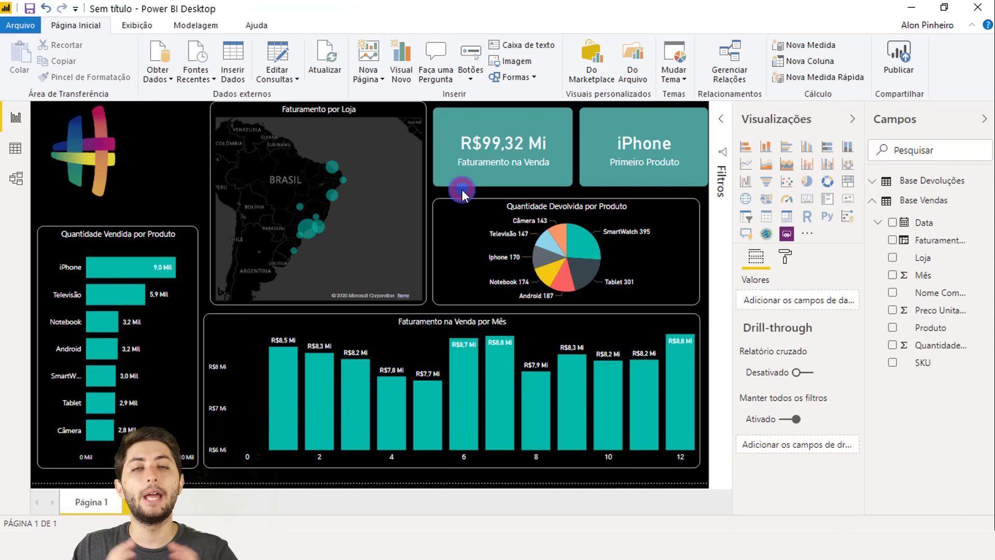